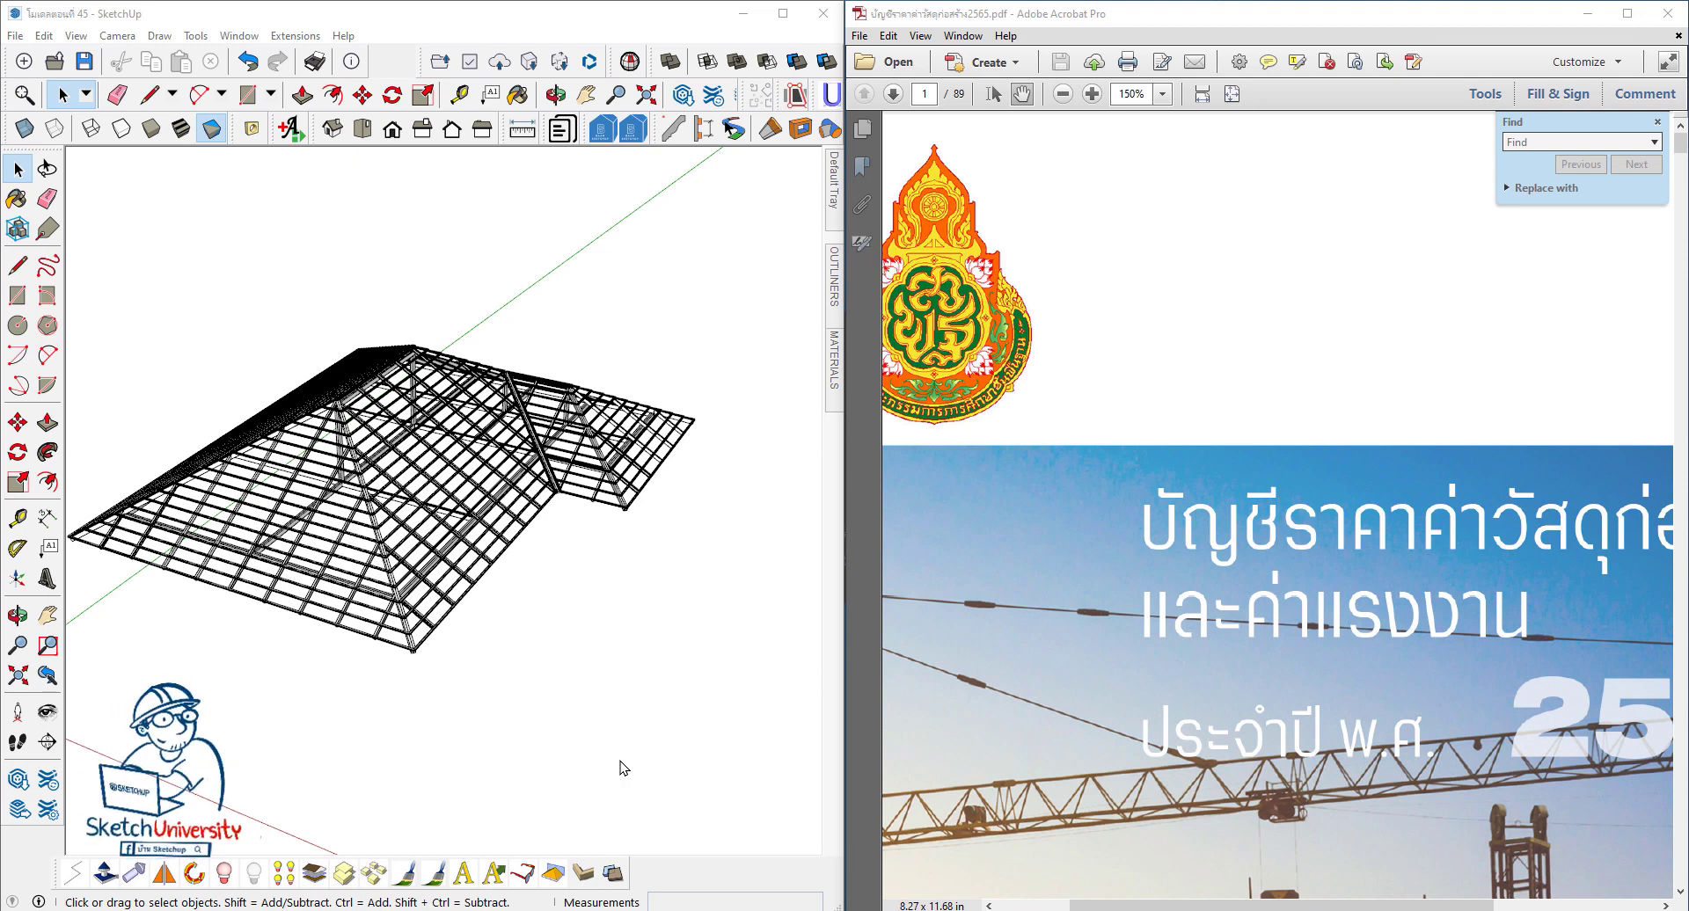
Step: Orbit the roof framing and scroll the price-list PDF at 125% zoom
middle_drag(623, 768, 699, 705)
click(1068, 104)
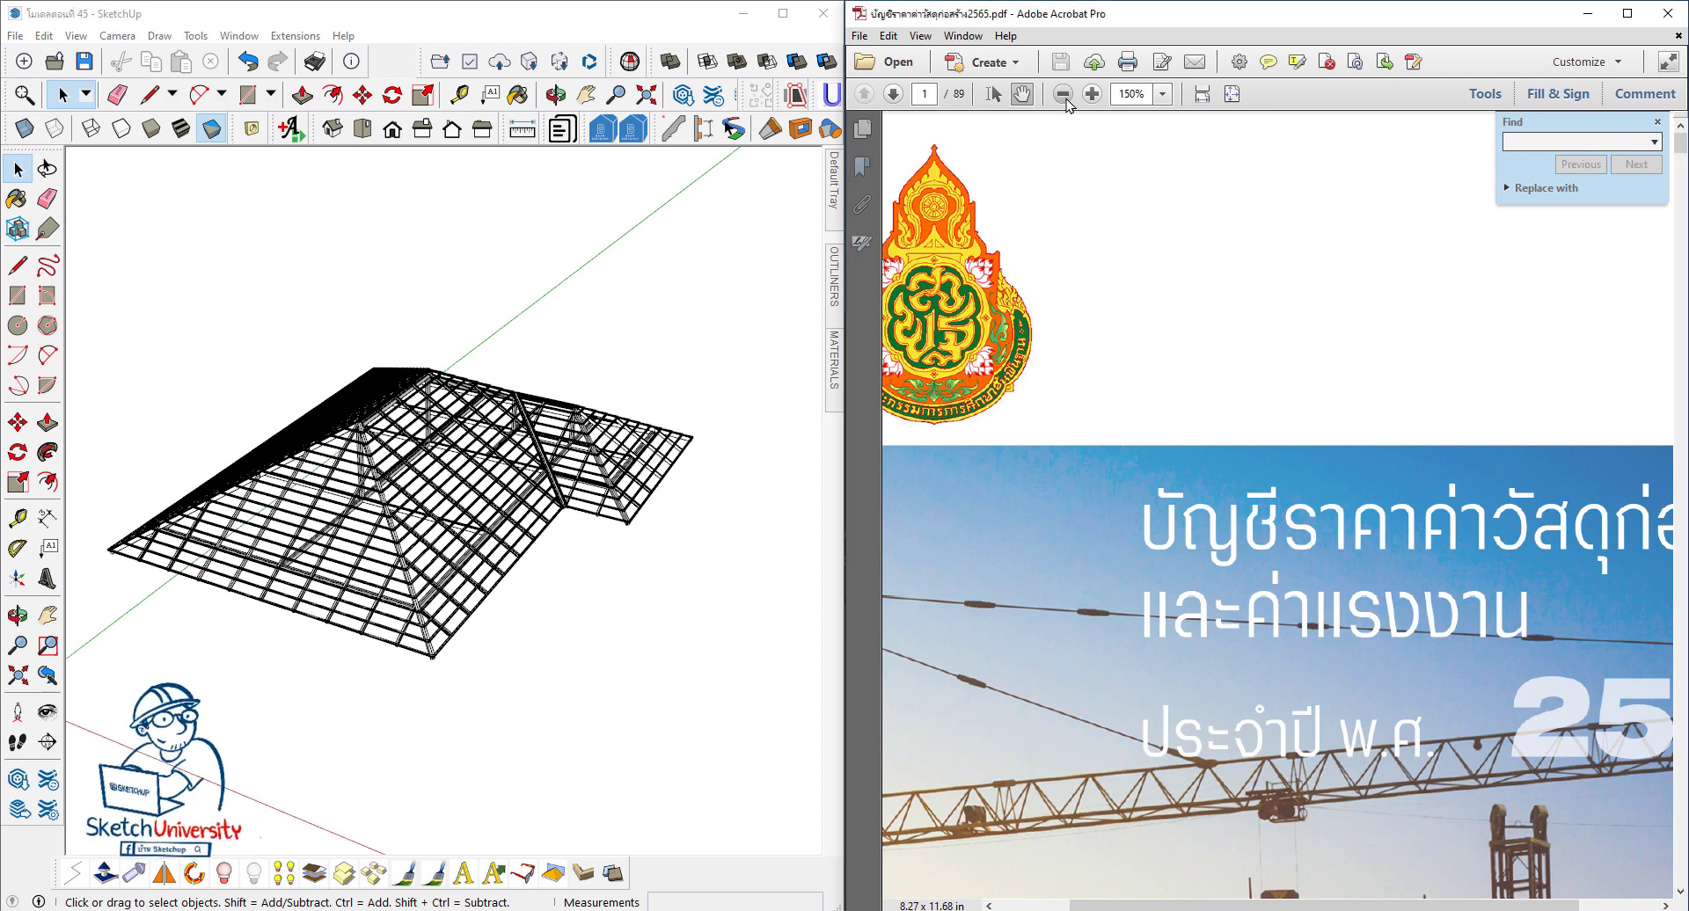
click(1066, 96)
scroll(1197, 293, down, 2)
scroll(1197, 293, down, 2)
scroll(1197, 293, down, 2)
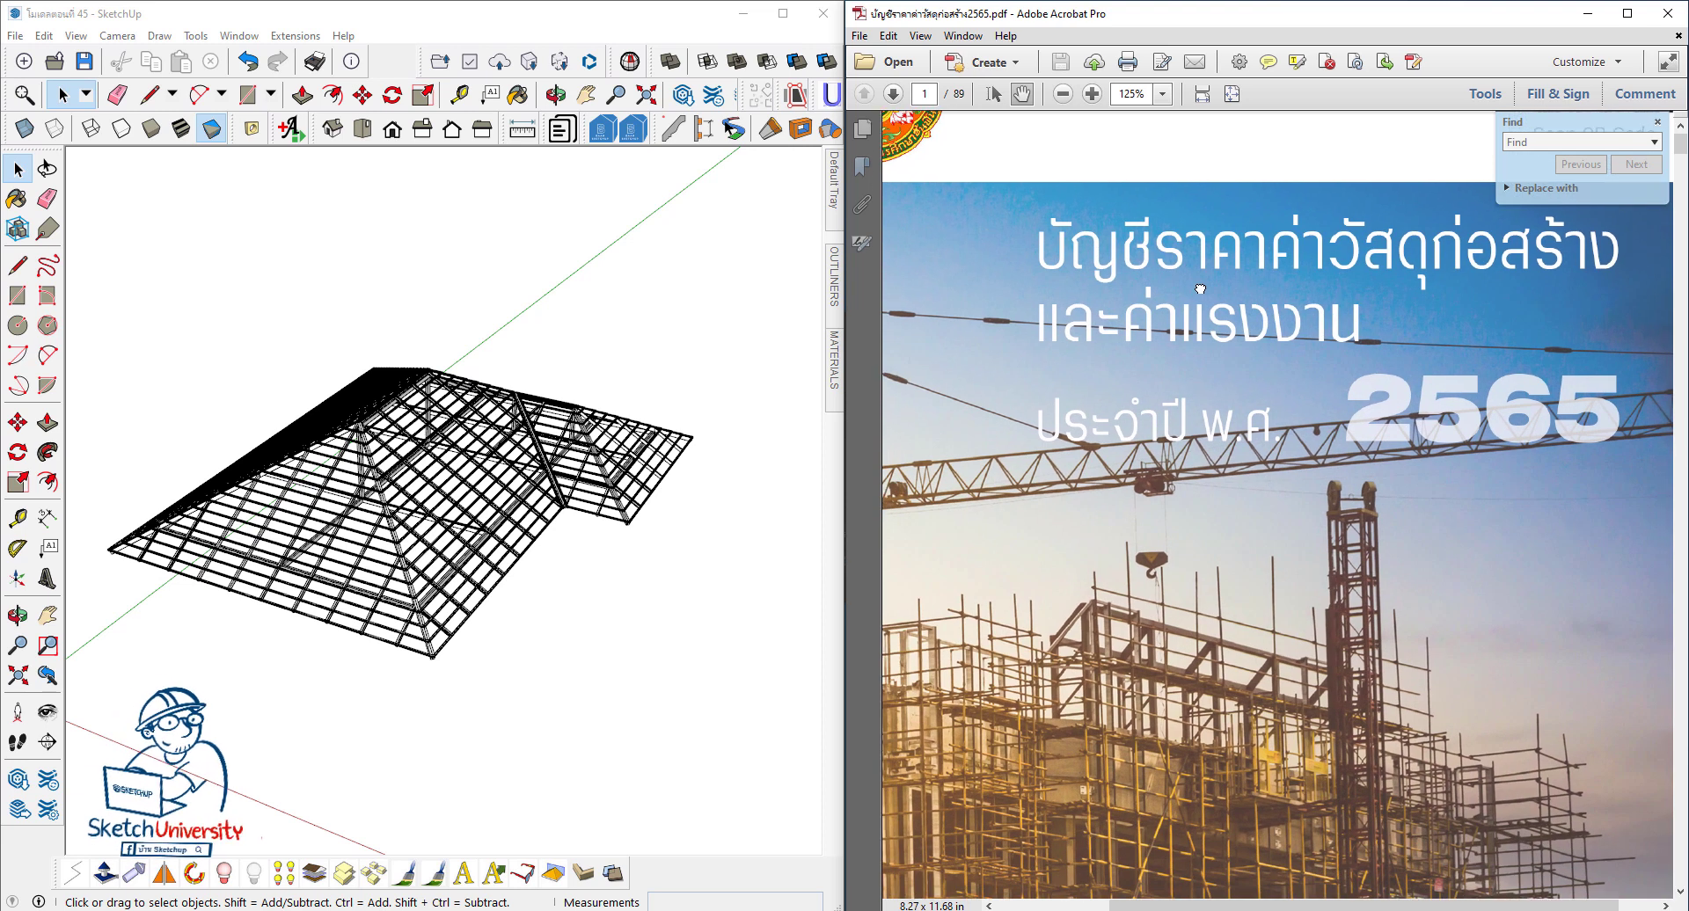
middle_drag(714, 588, 414, 514)
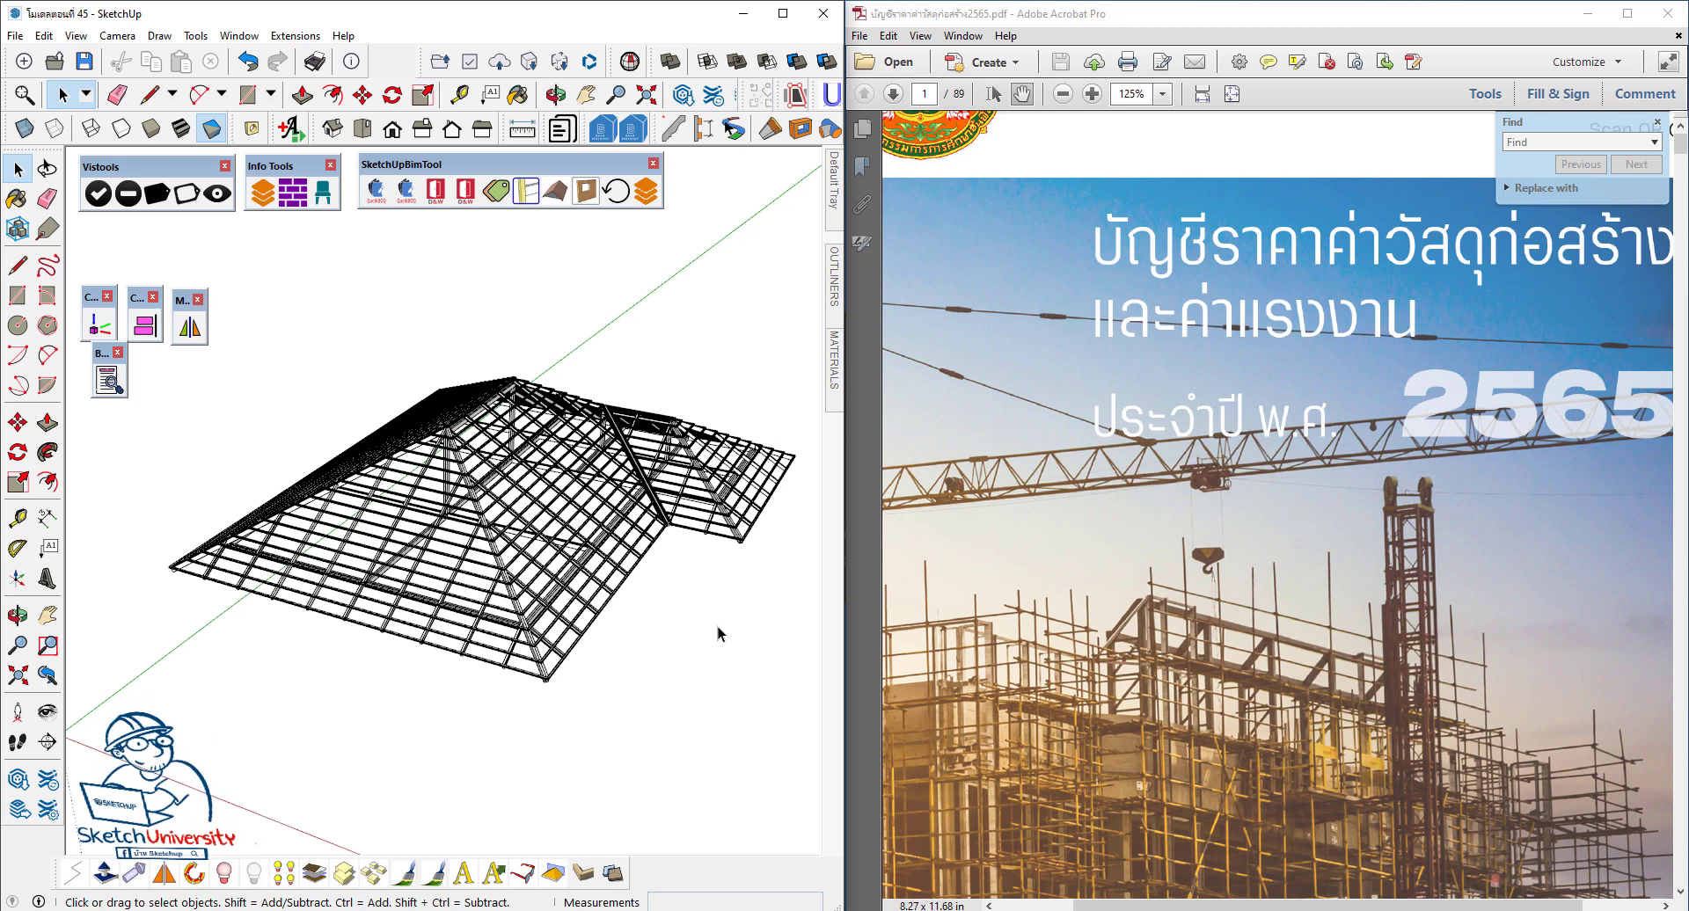
Step: In the tag manager, delete the Rafter, Ridge, Valley, BeamS, Colx and Hip tags
click(266, 202)
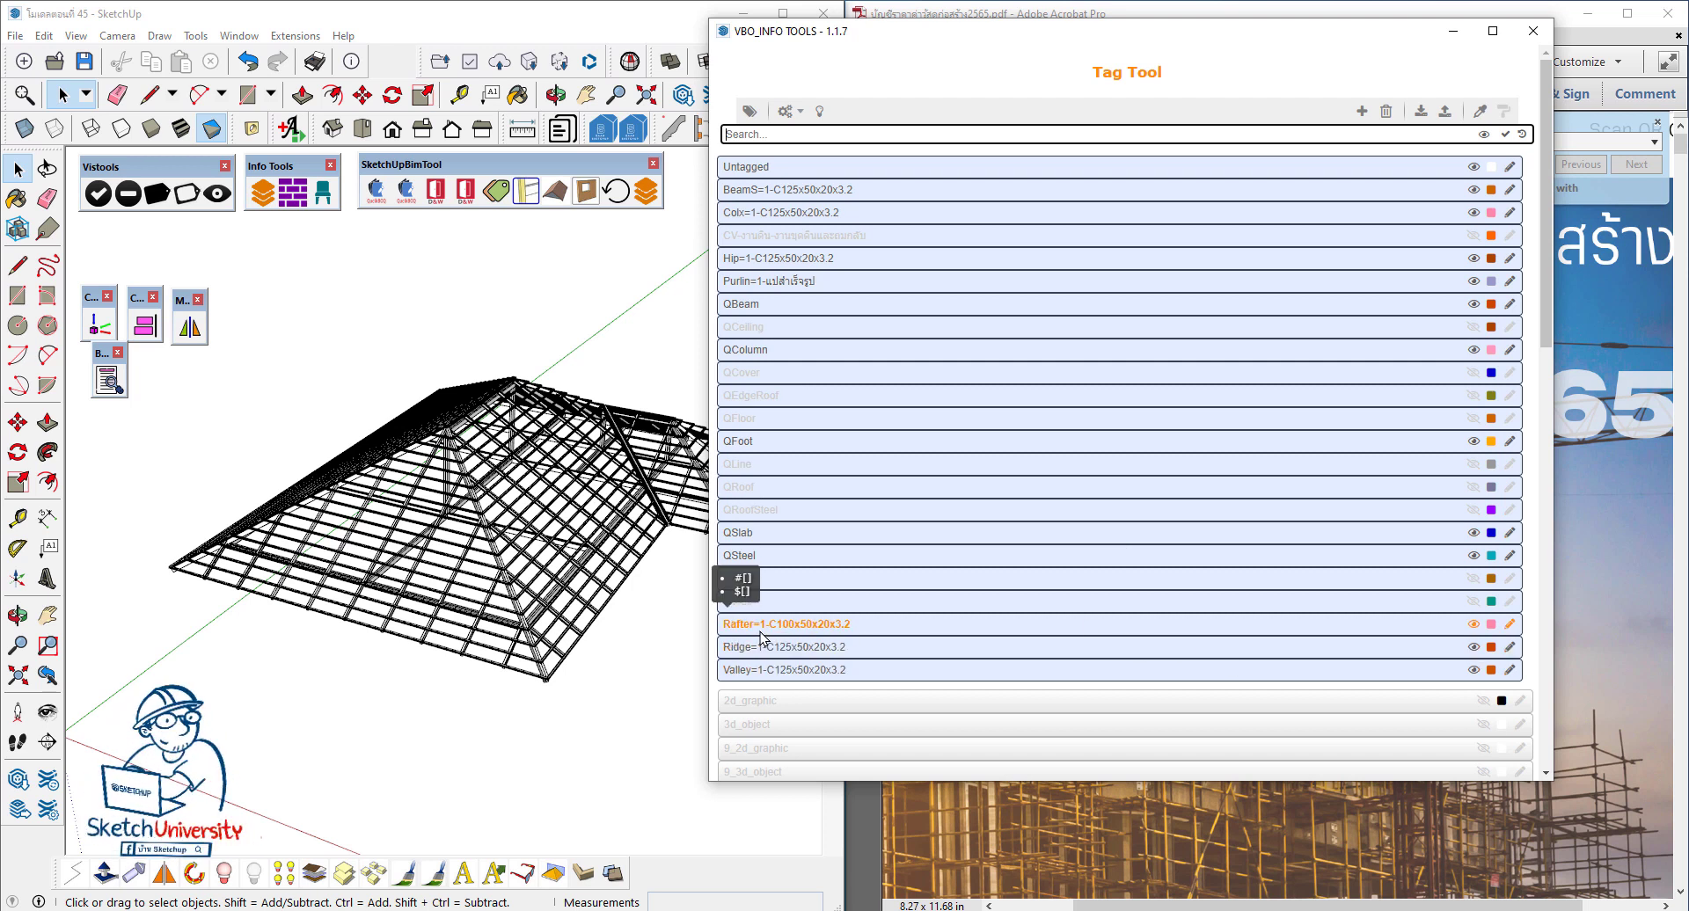
click(746, 627)
key(Delete)
key(Delete)
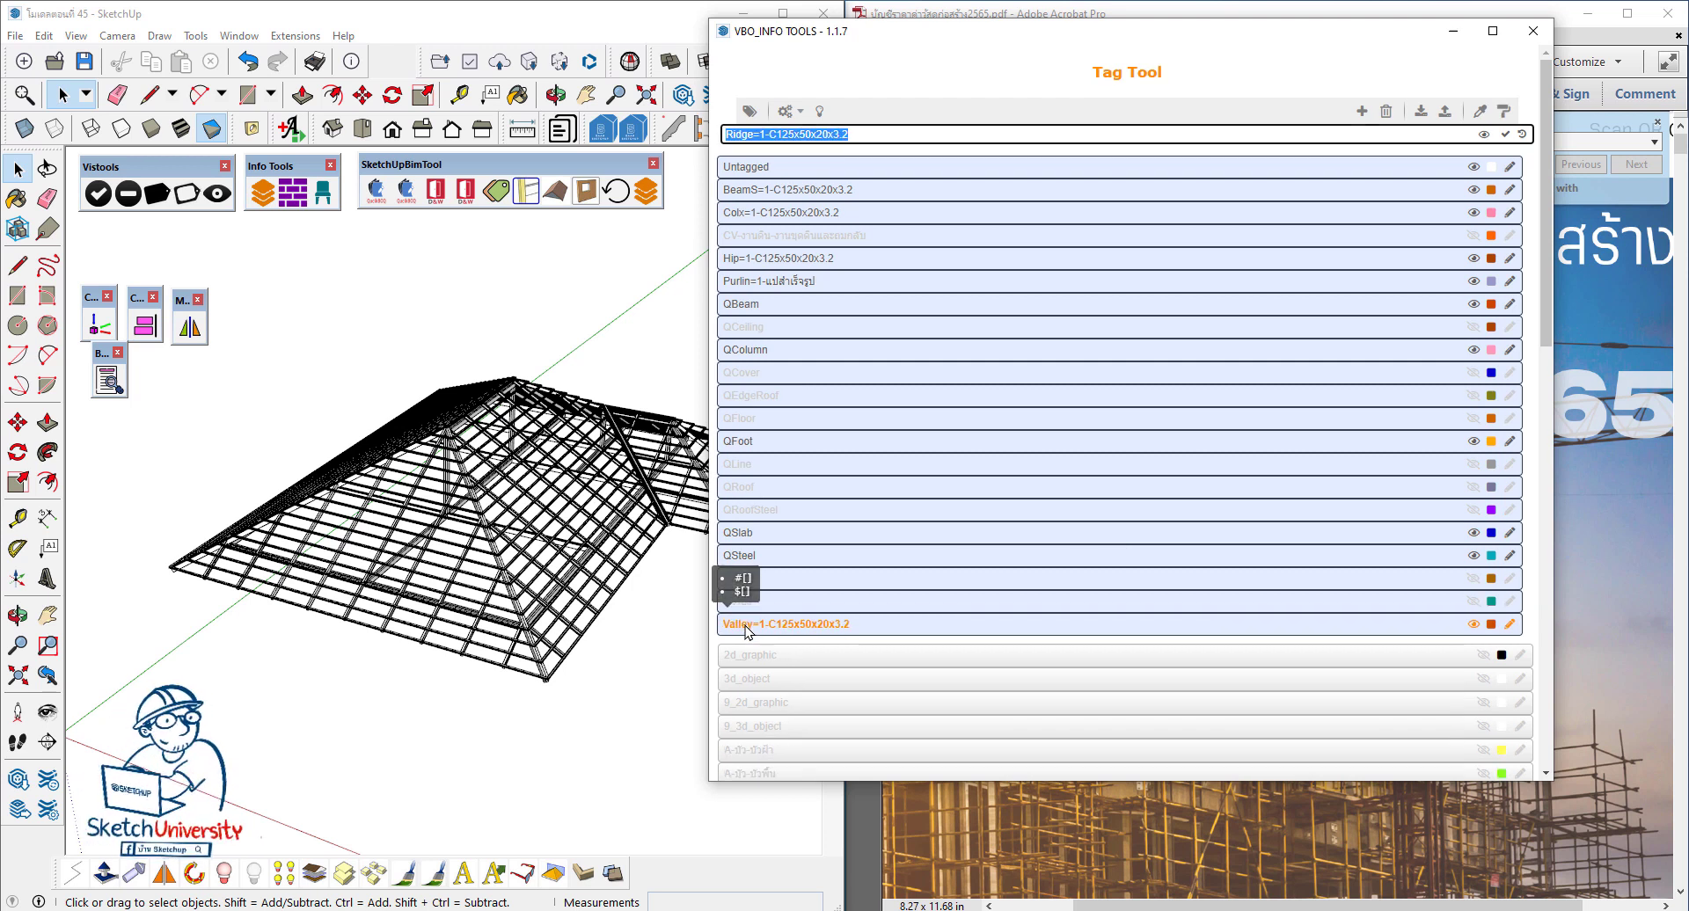
key(Delete)
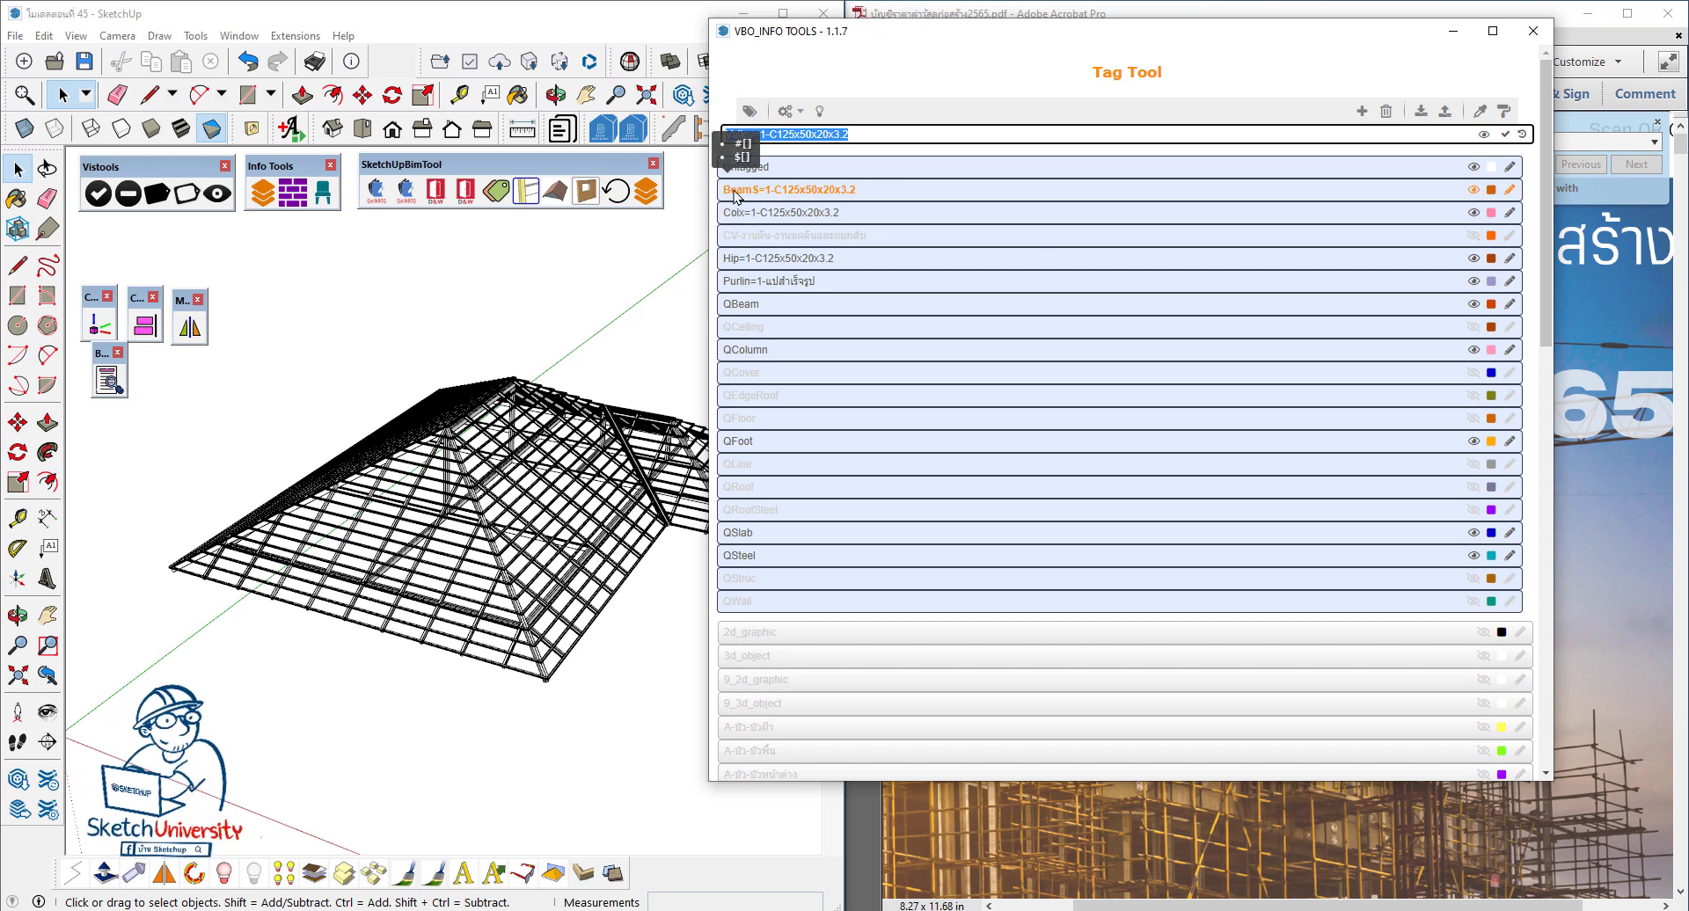
key(Delete)
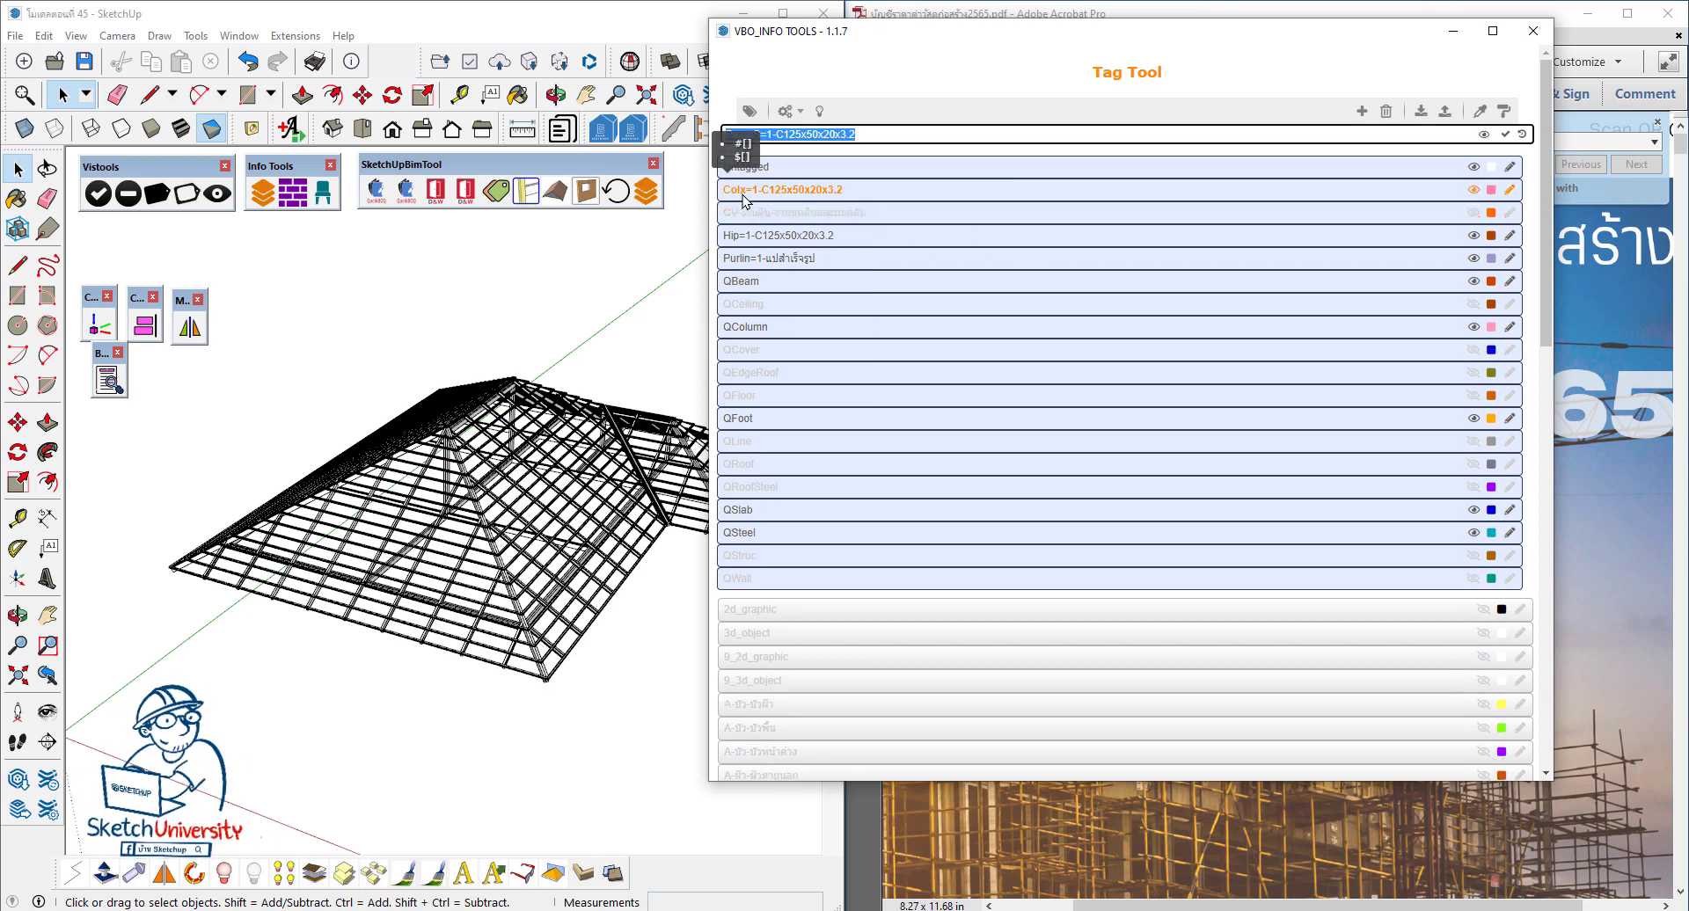
key(Delete)
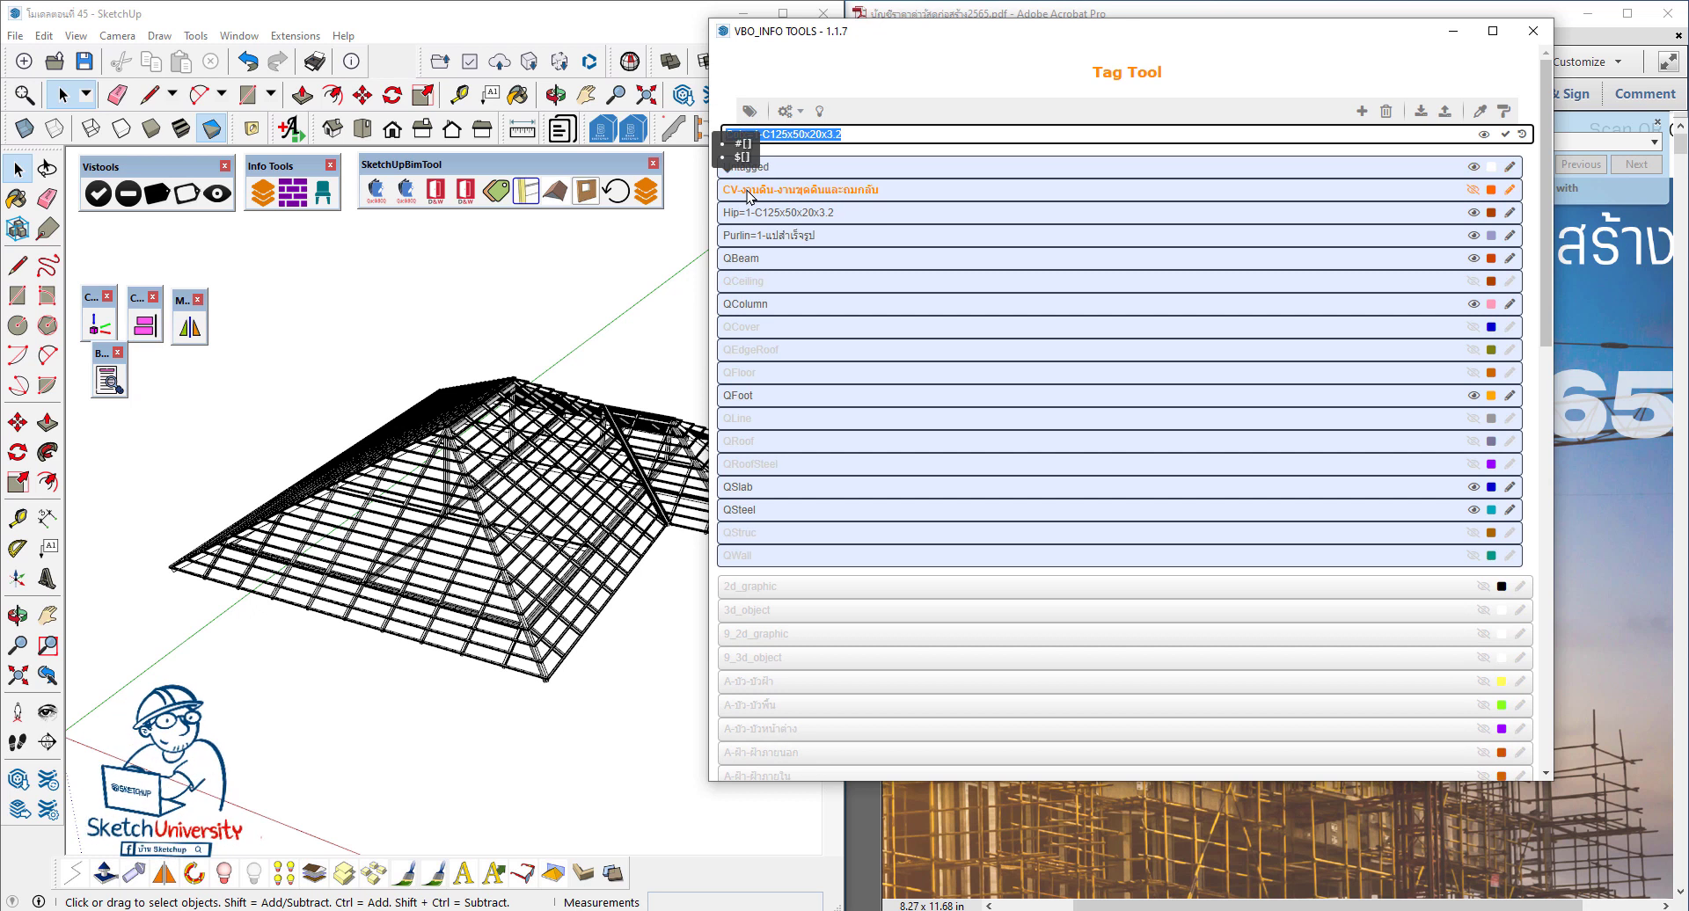
key(Delete)
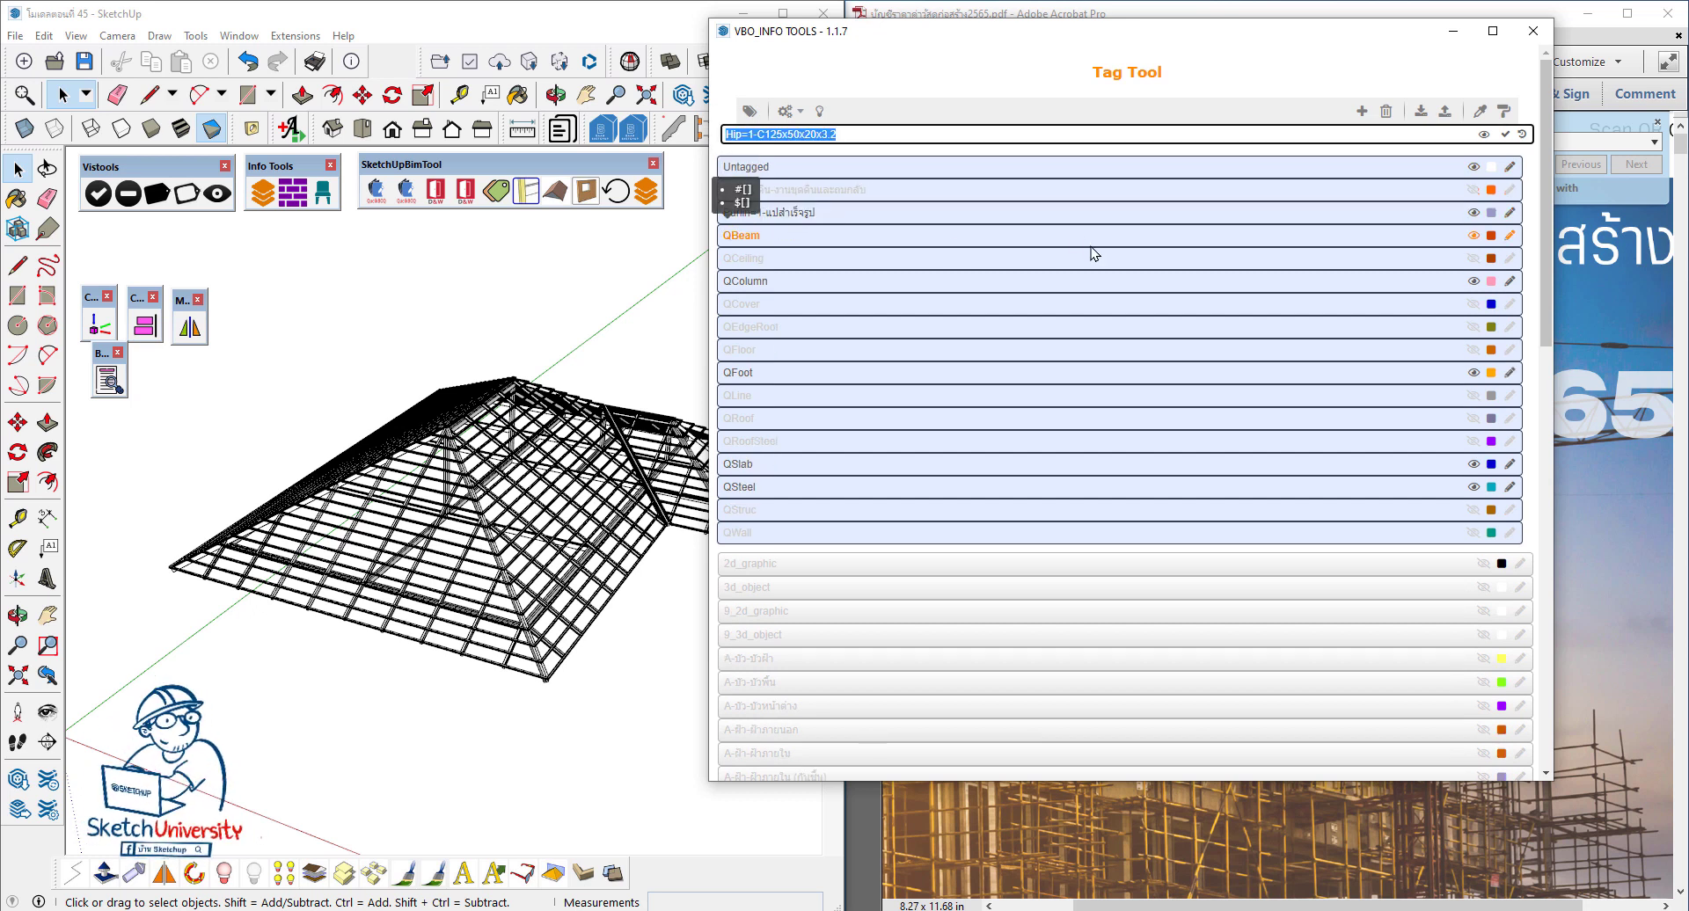
Step: Delete the CV and Purlin tags, then select the search field text
click(726, 192)
key(Delete)
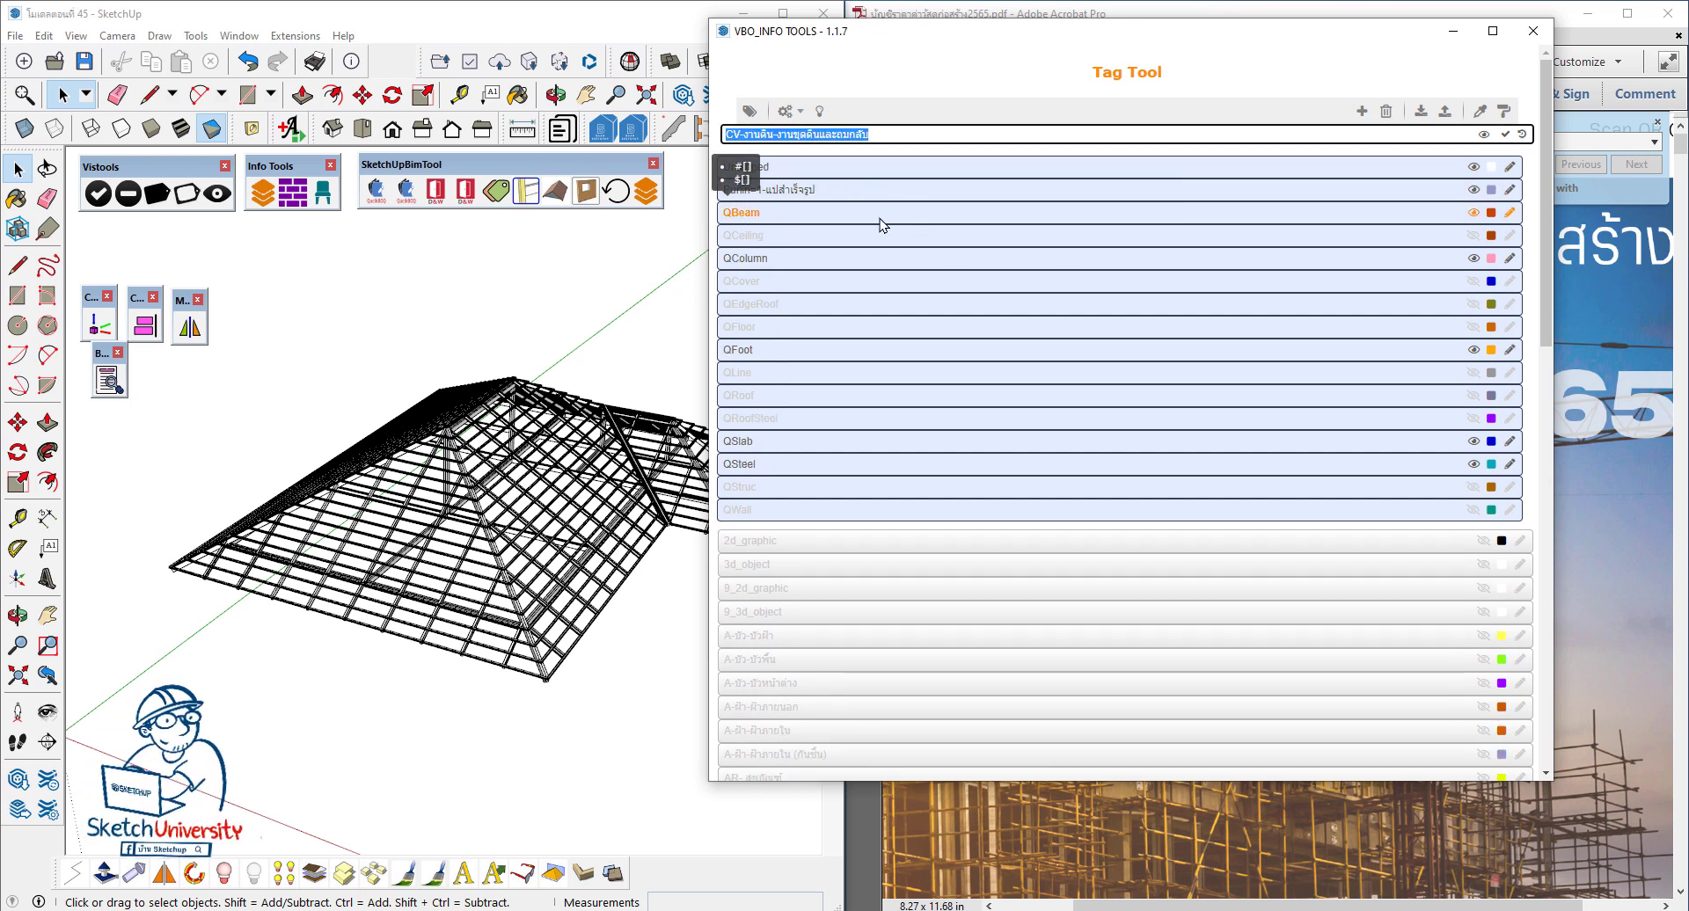
click(756, 190)
key(Delete)
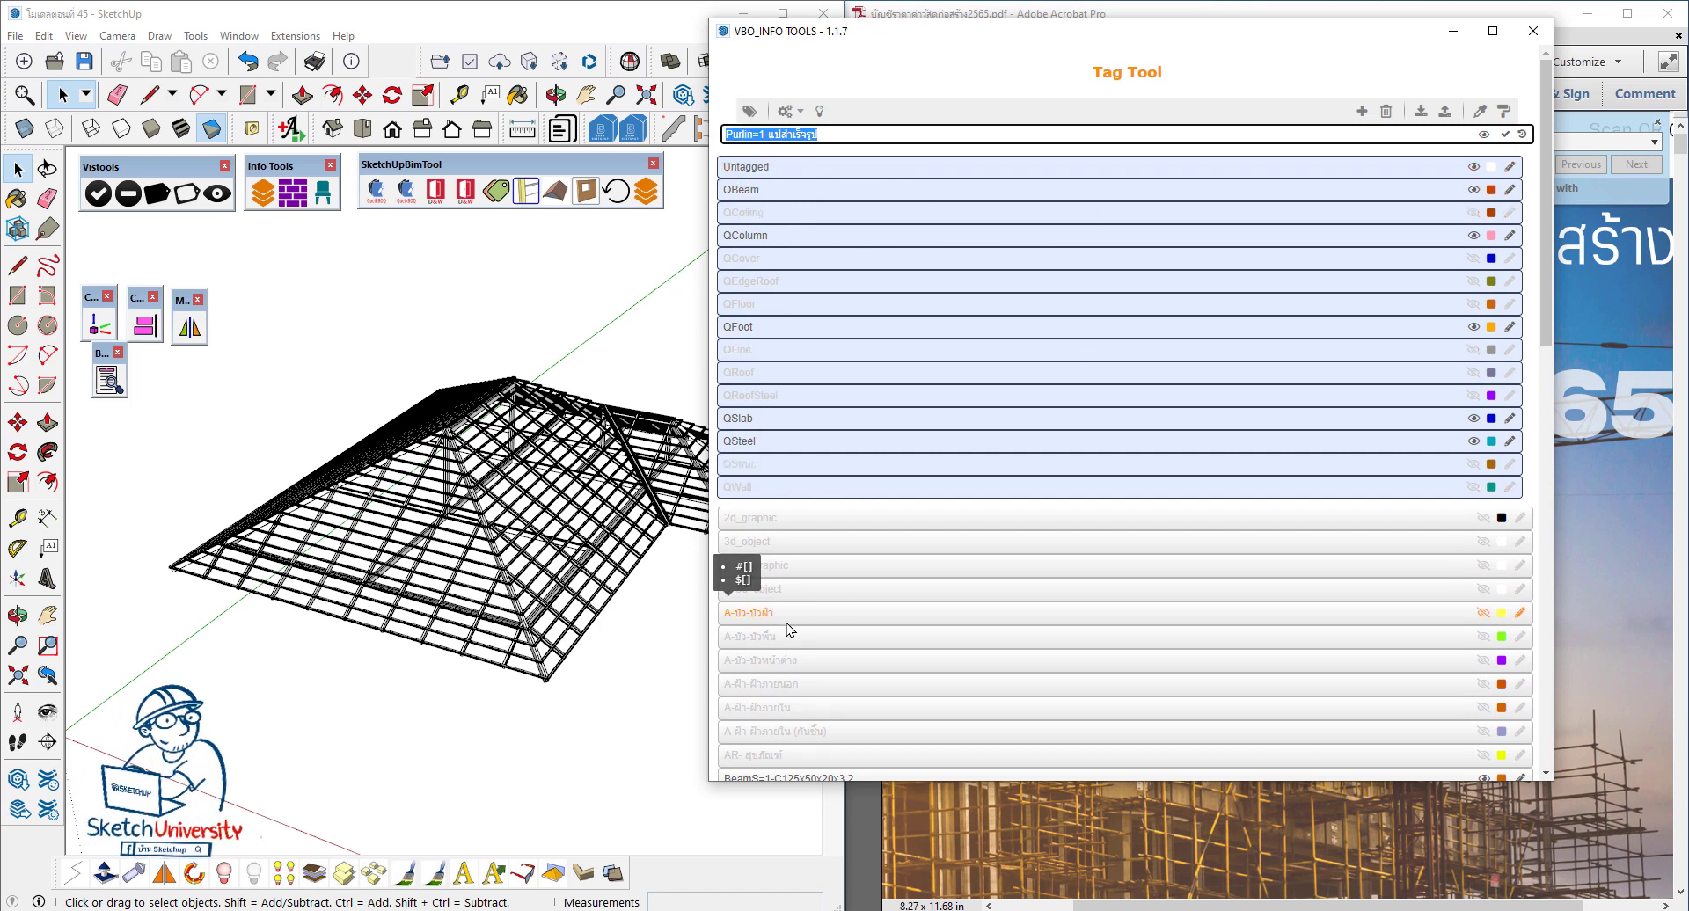
drag(837, 132, 719, 138)
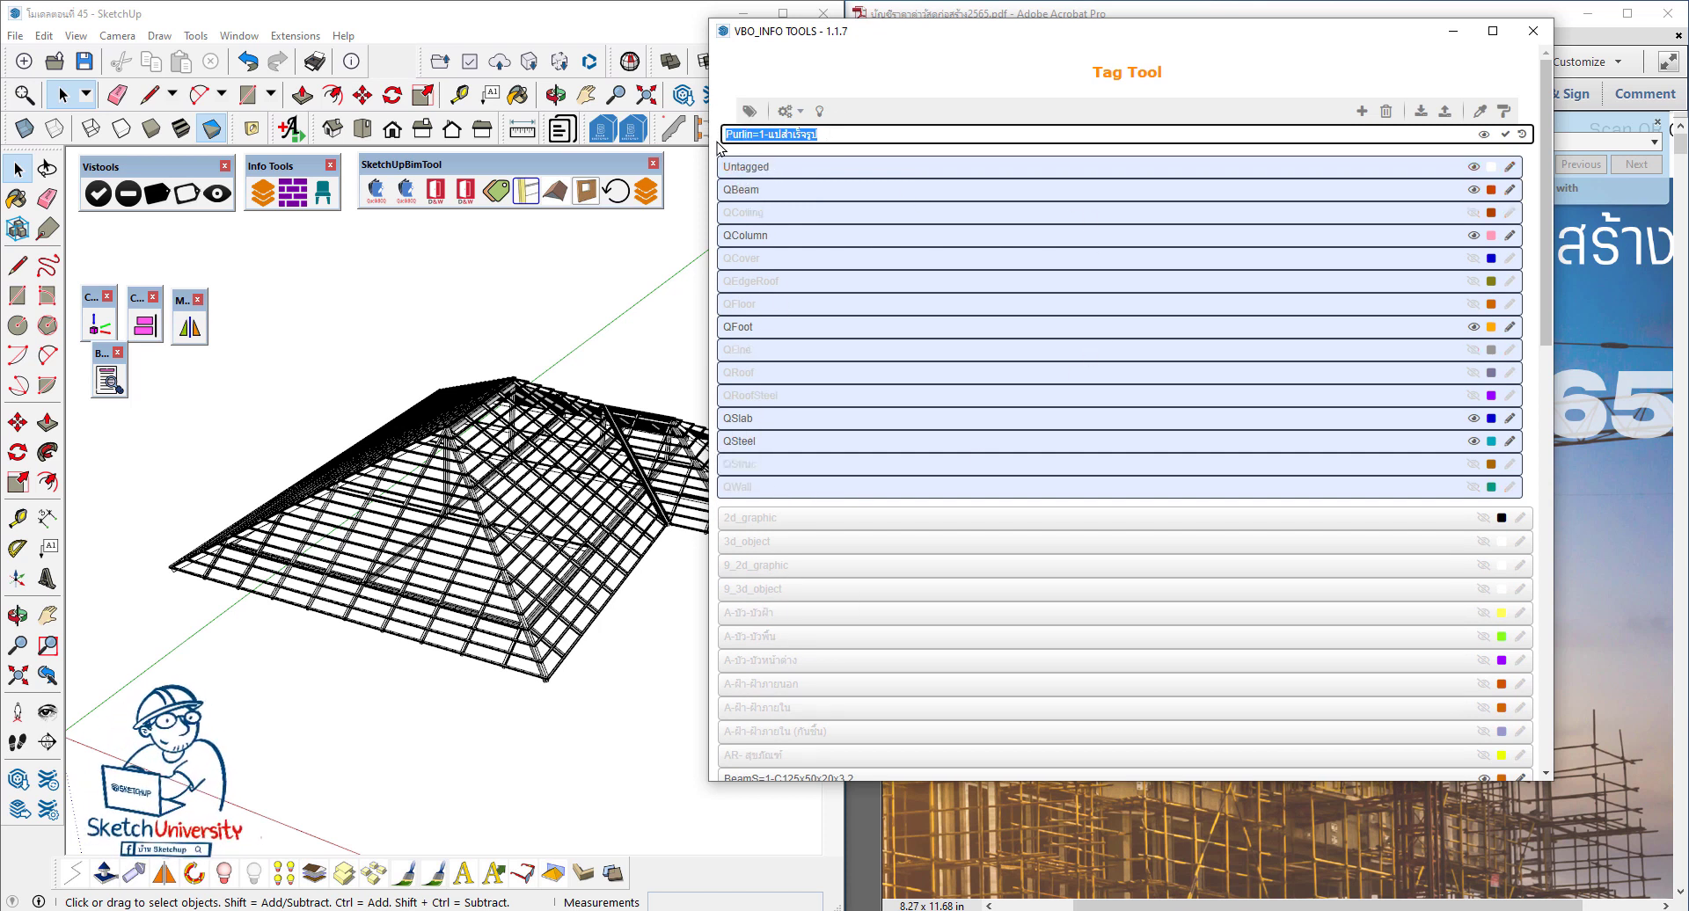
Step: Filter the Tag Tool by 'หล' and switch the QRoof surfaces on
key(BackSpace)
text(กร)
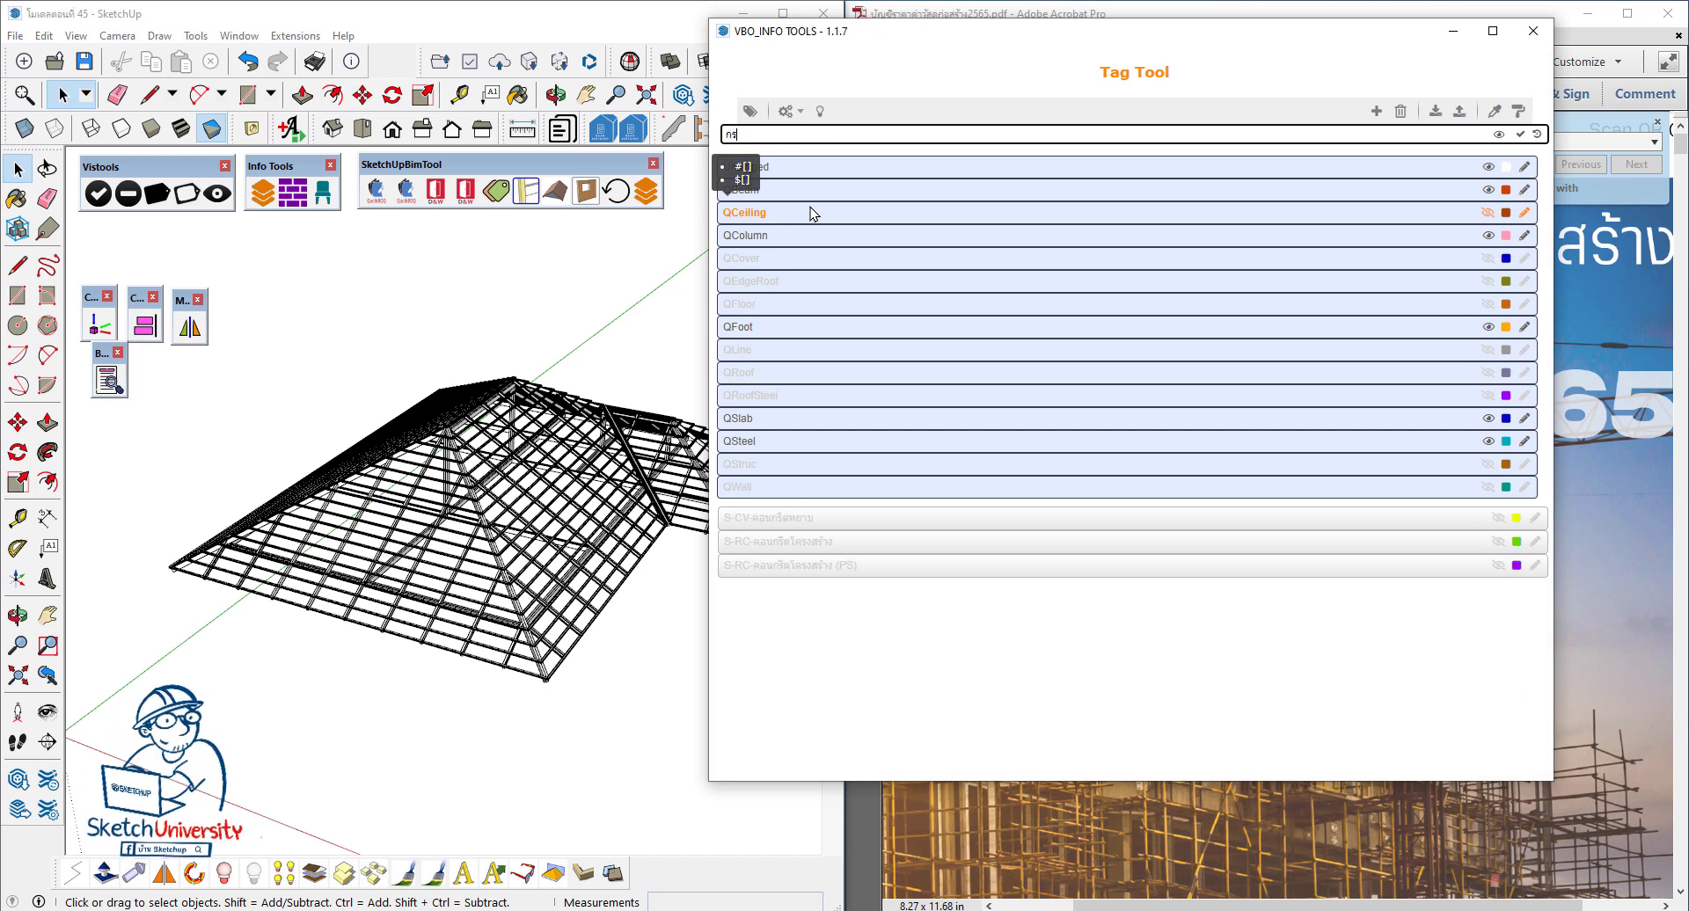
key(BackSpace)
text(หลัง)
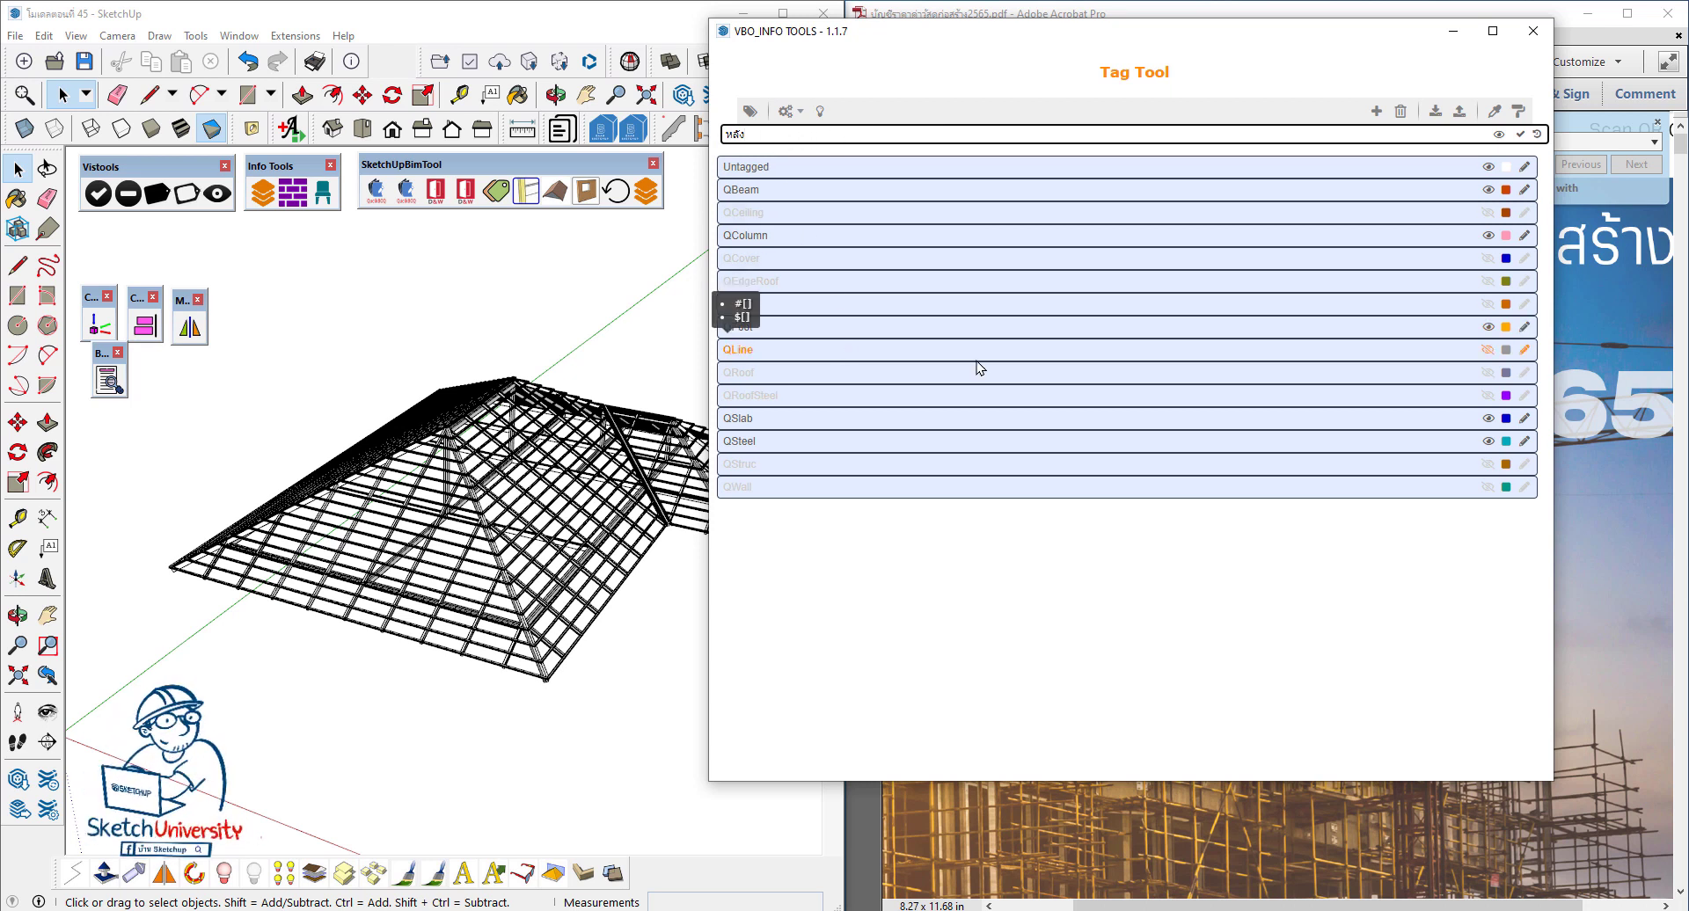
click(1487, 375)
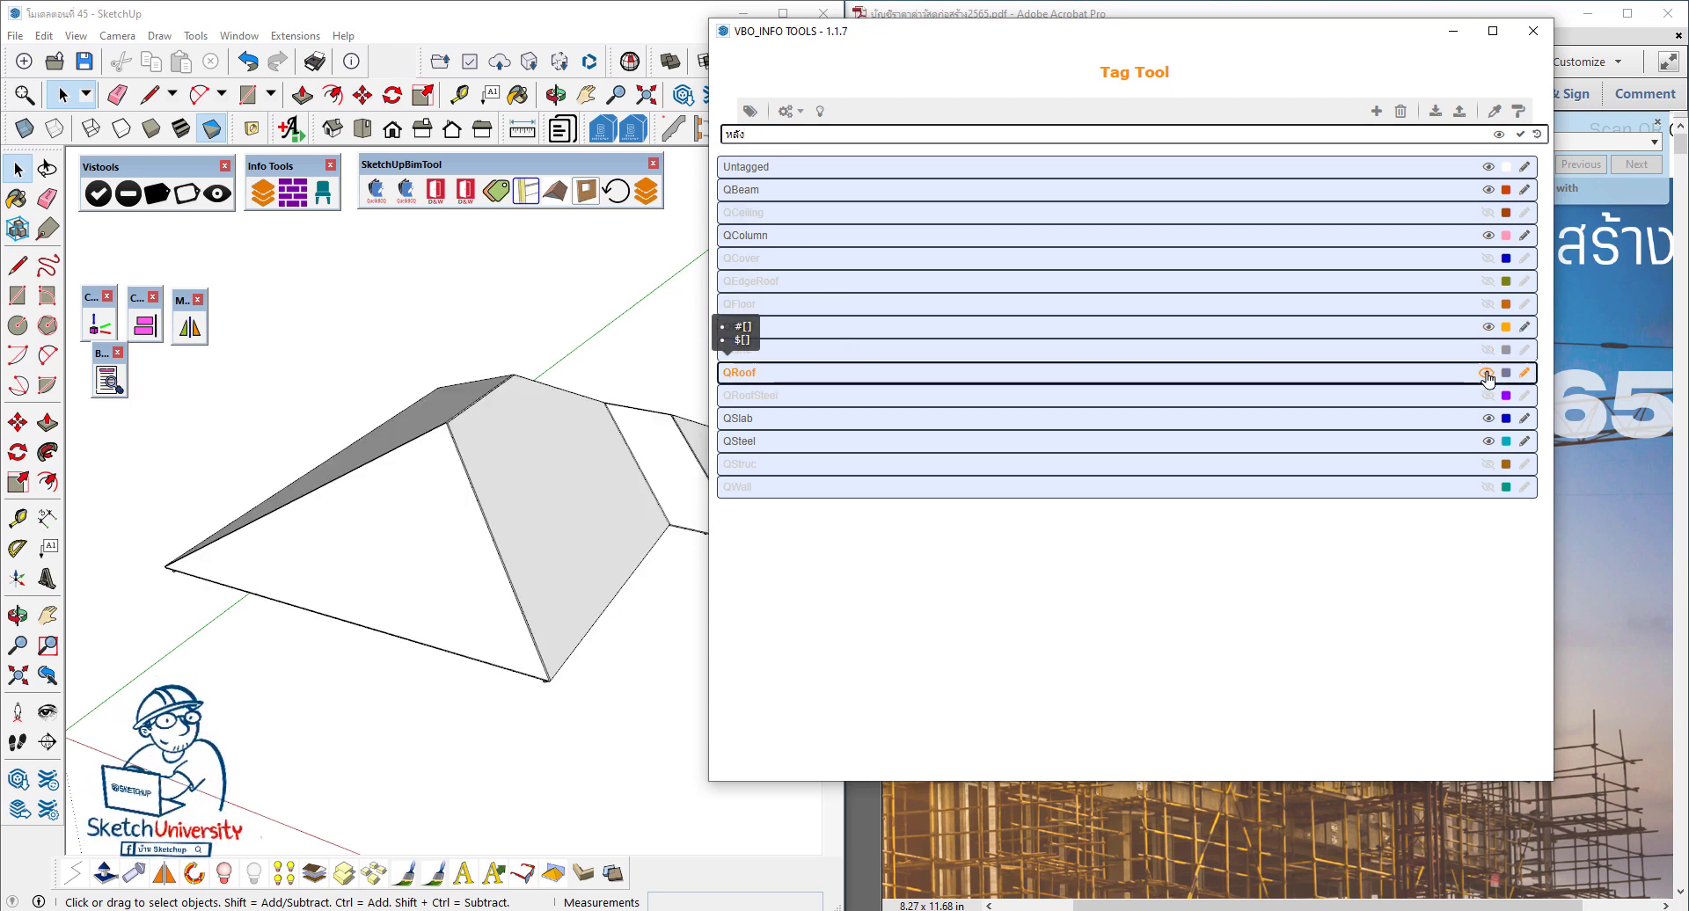
click(1486, 375)
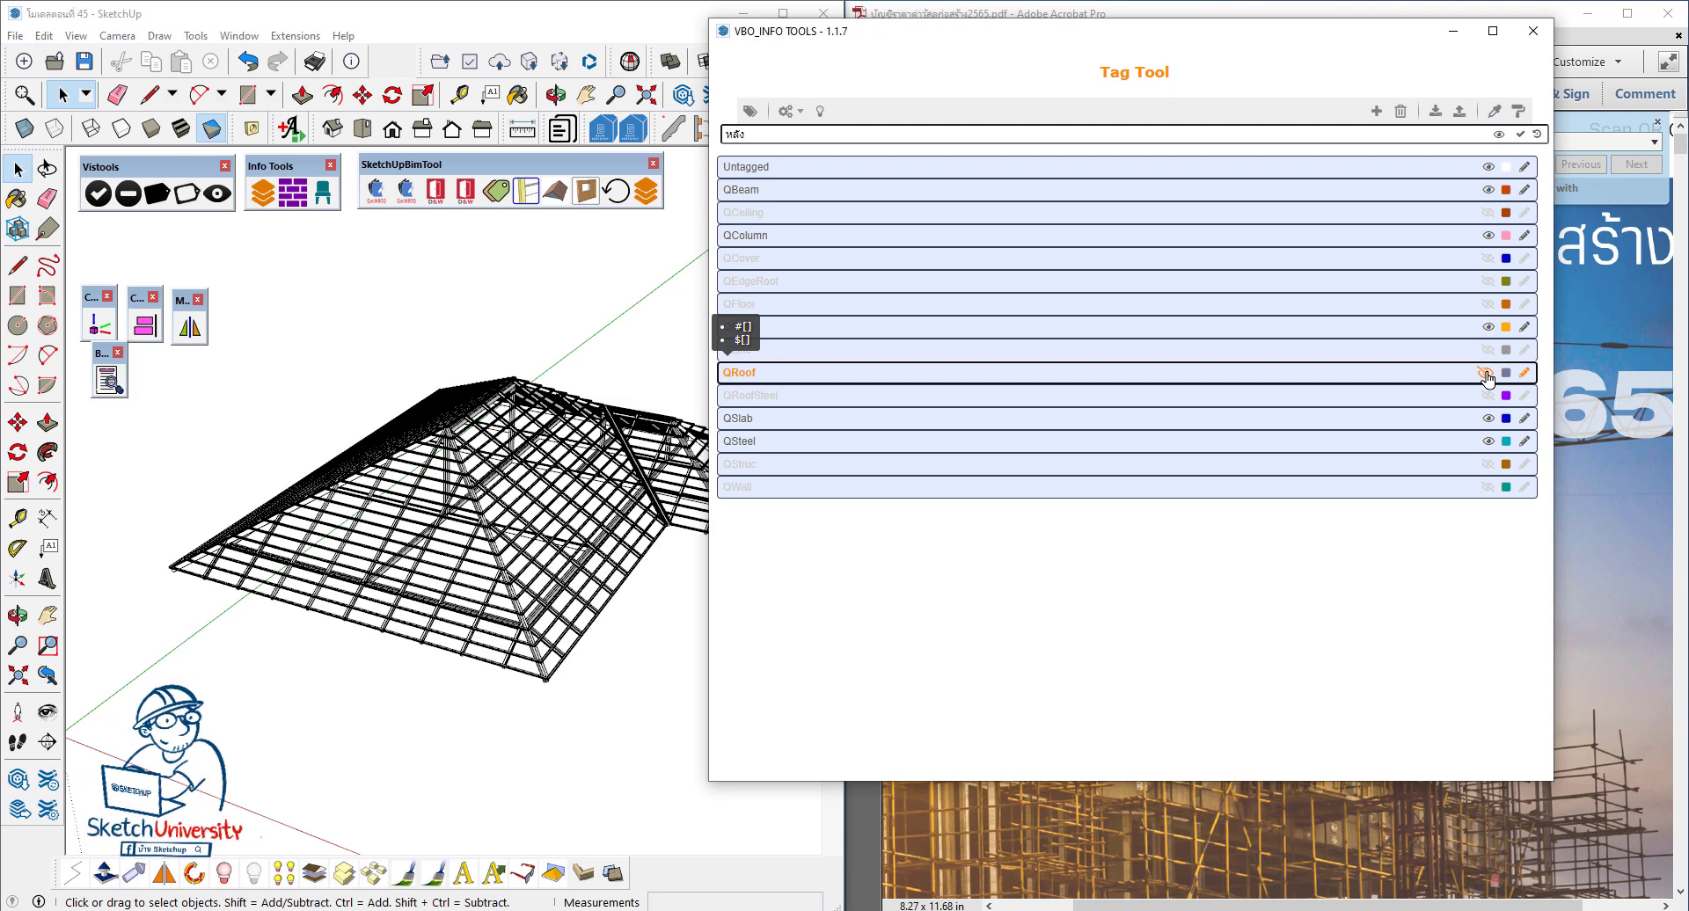
click(1486, 375)
mouse_move(294, 460)
middle_down()
mouse_move(393, 415)
mouse_move(404, 460)
middle_up()
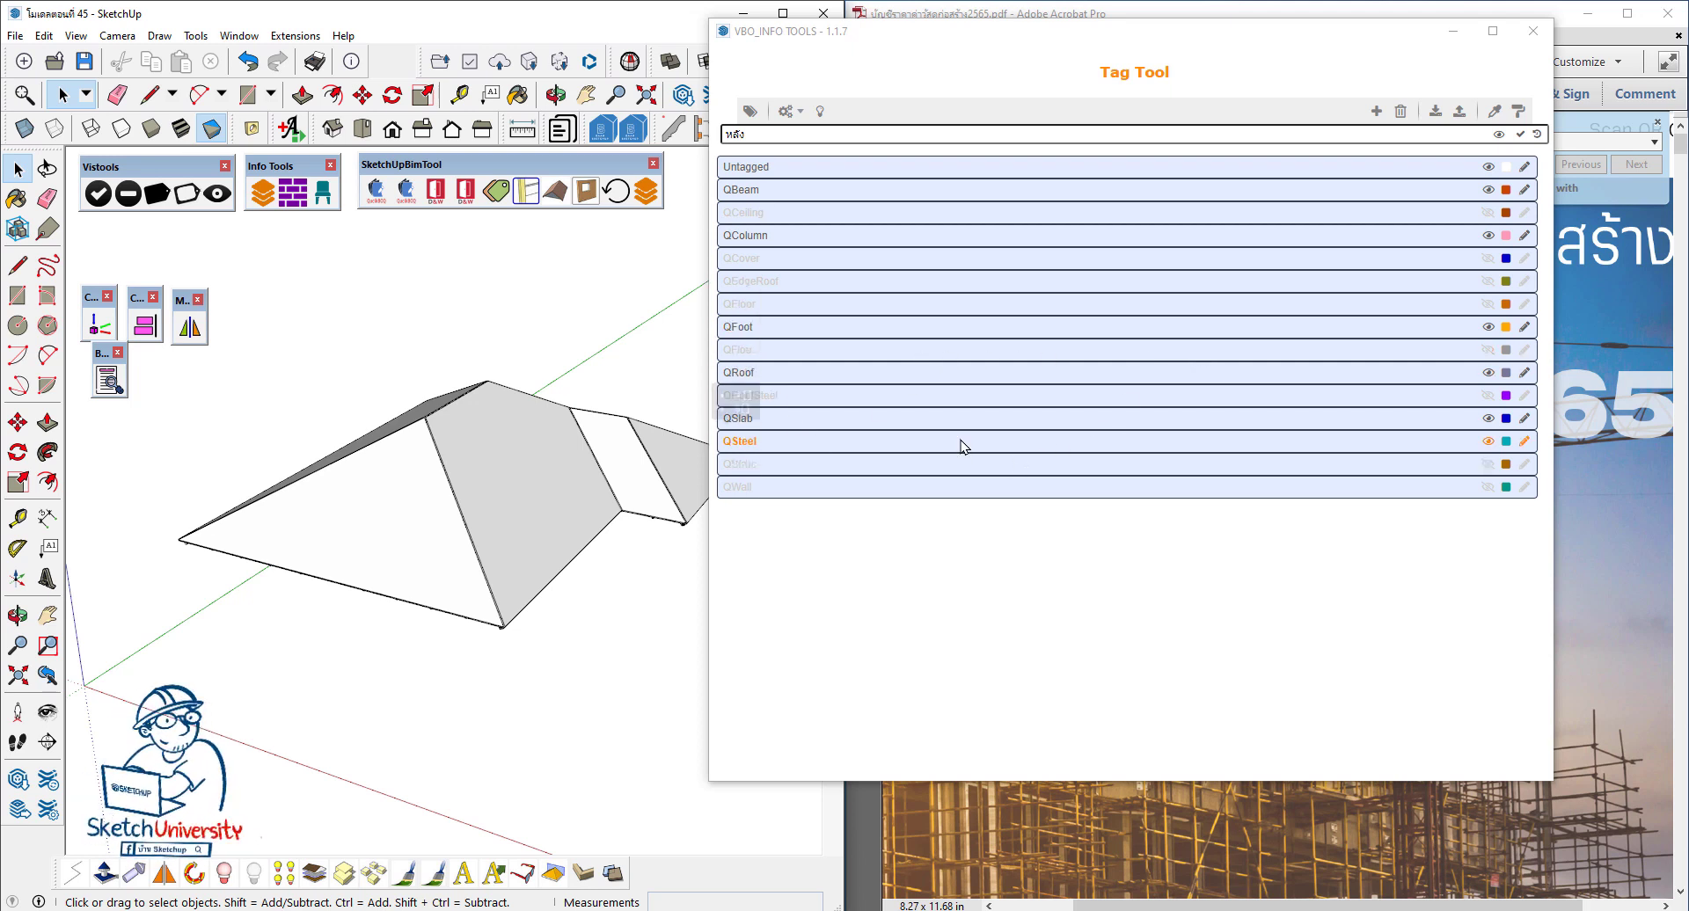
Step: Show the QEdgeRoof edge band, then make every tag visible
click(1484, 282)
scroll(493, 429, up, 3)
scroll(464, 486, up, 2)
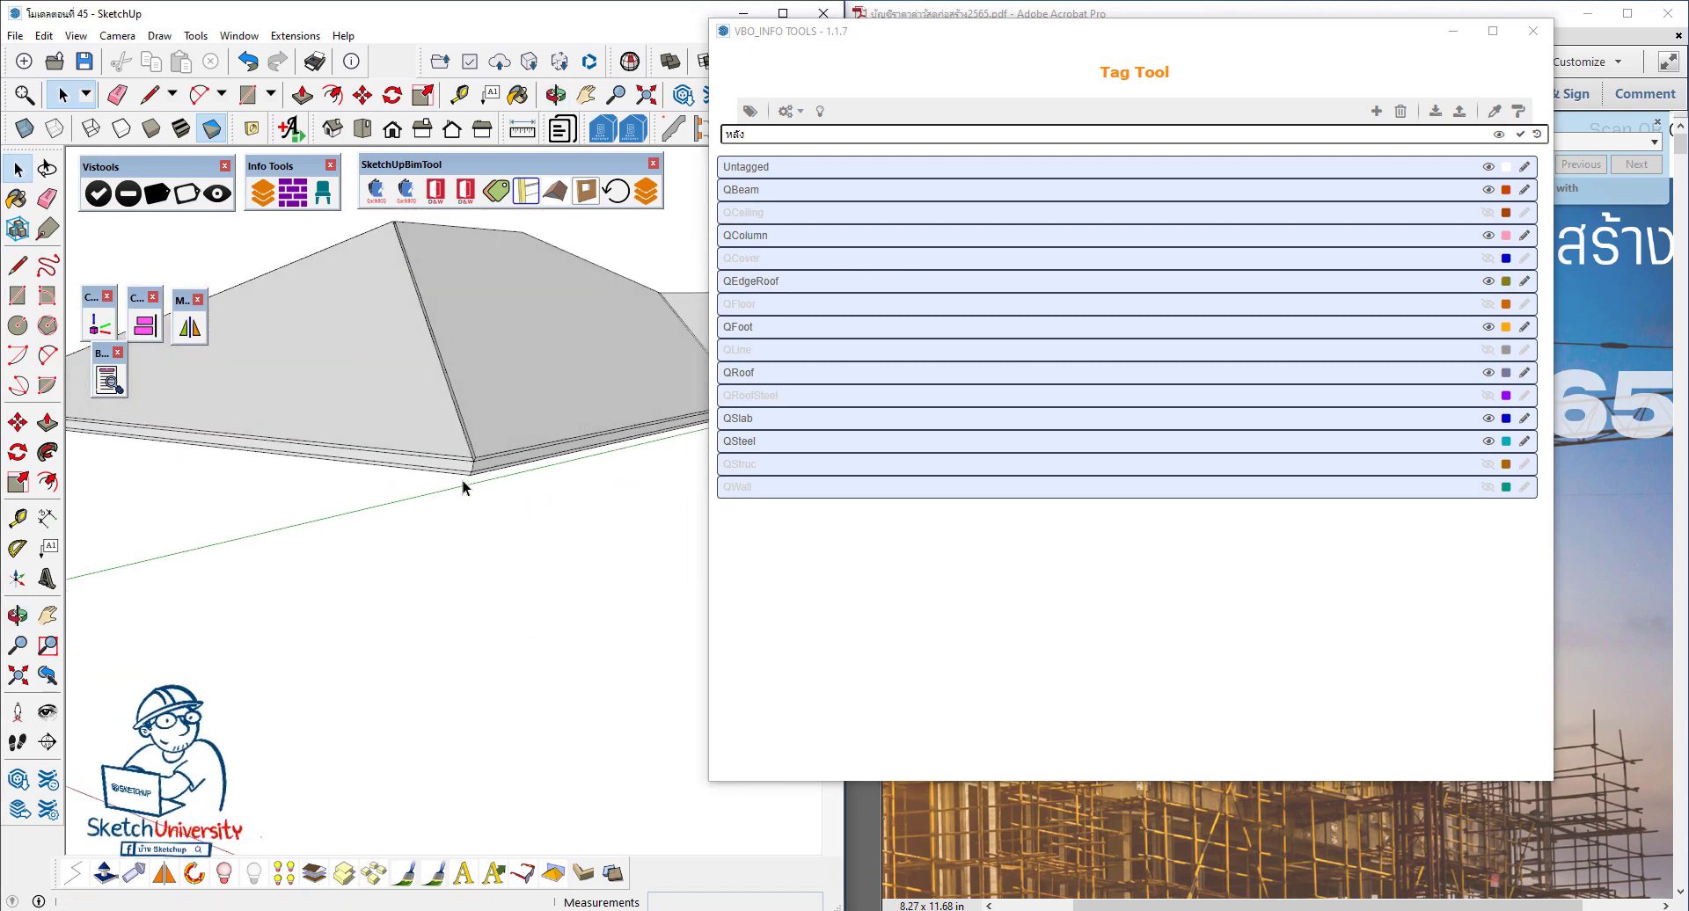
scroll(464, 487, down, 1)
click(216, 194)
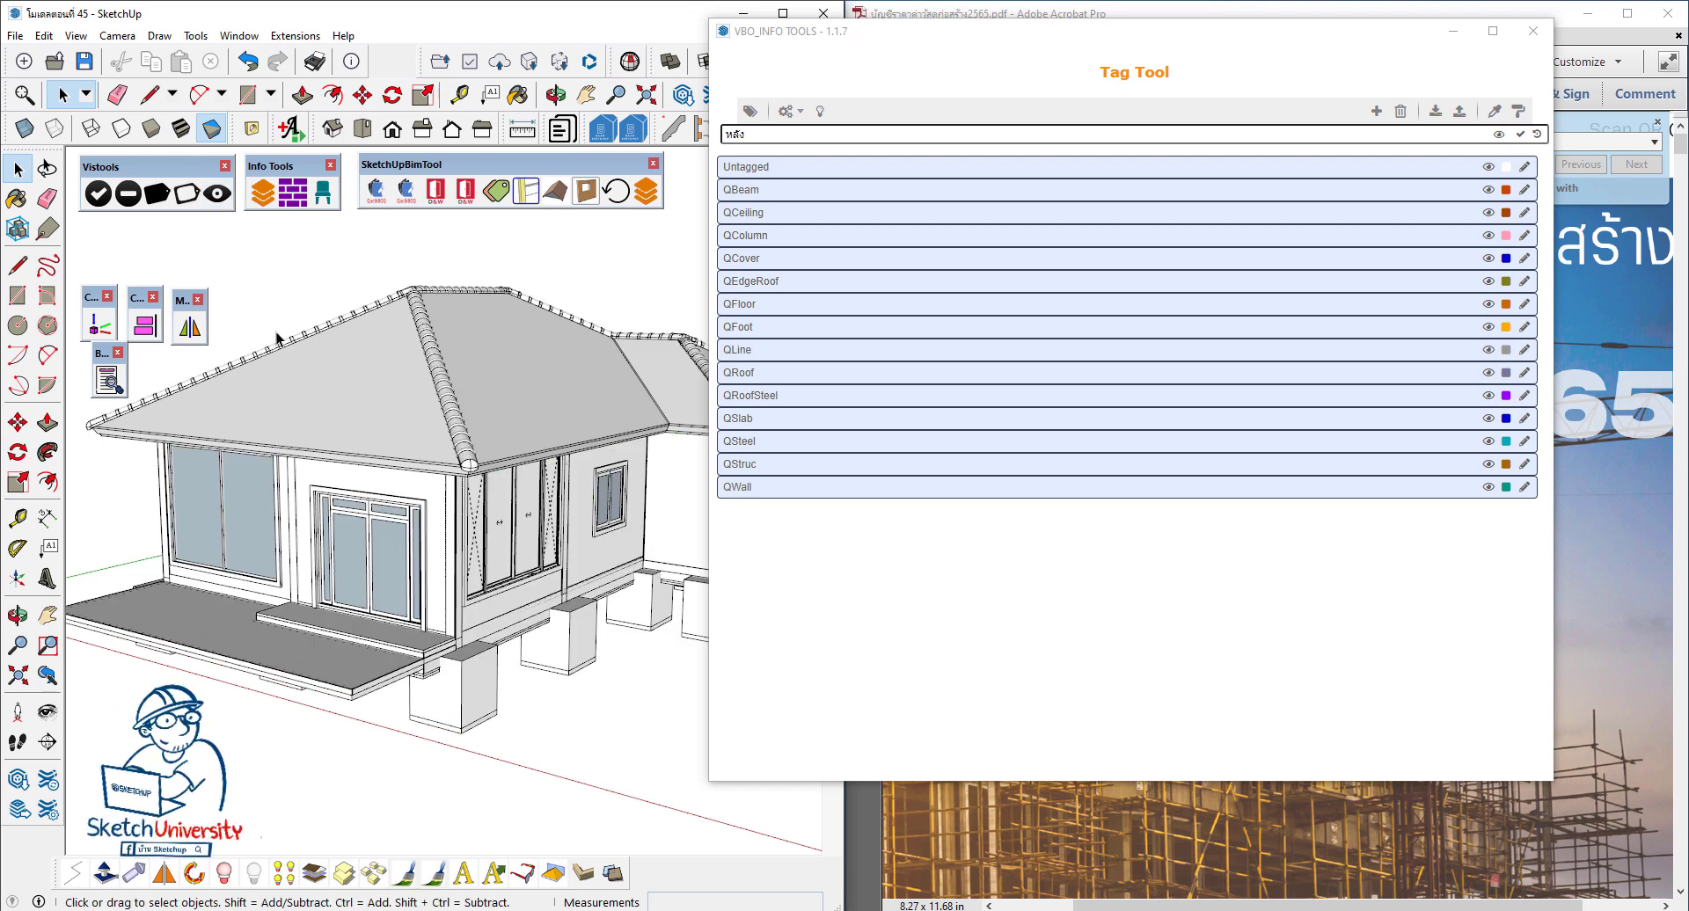
Step: Apply the Shaded With Textures style and orbit around the house to inspect its tiled hip roof
scroll(299, 427, down, 2)
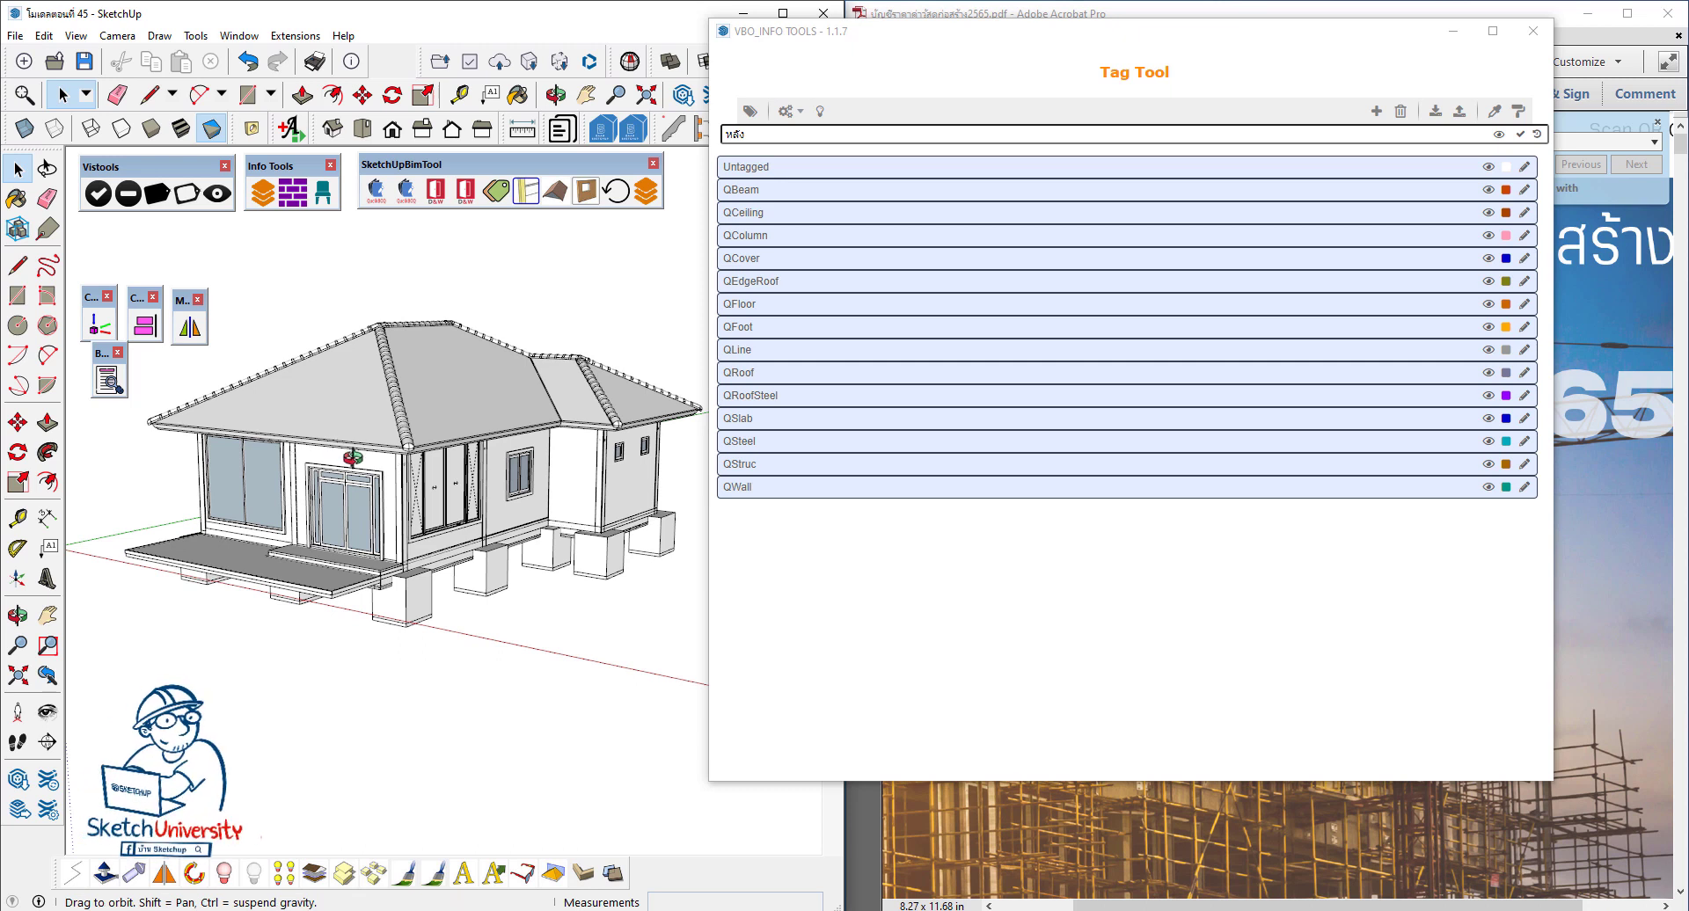
middle_drag(297, 430, 404, 390)
scroll(404, 390, up, 3)
scroll(405, 390, up, 1)
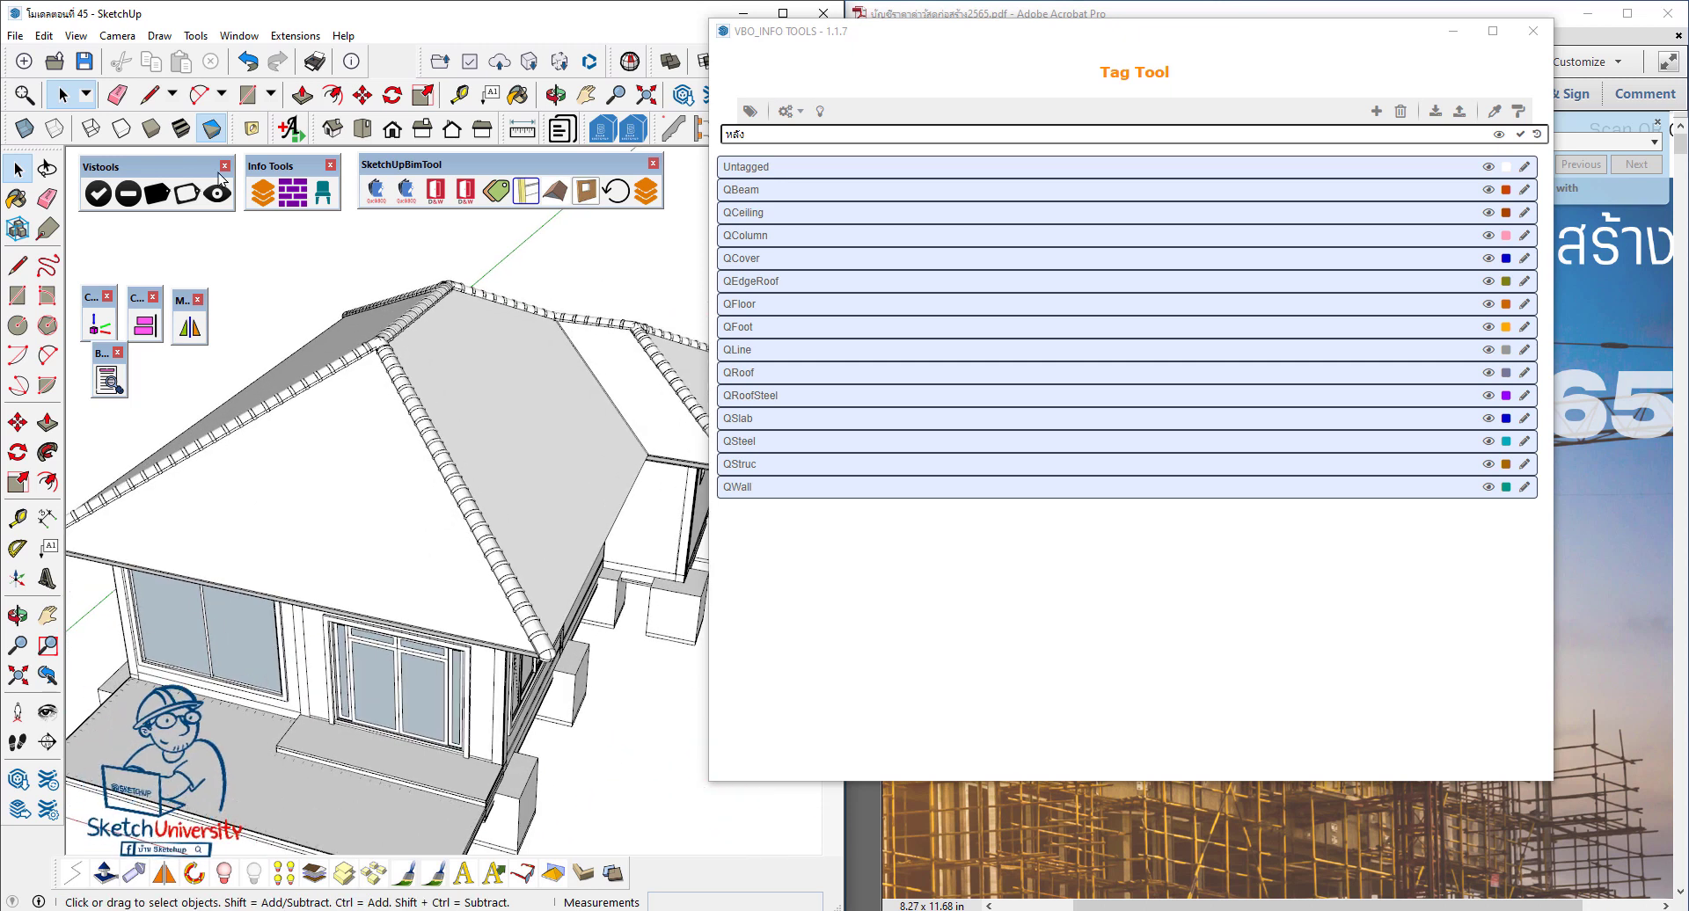
click(179, 132)
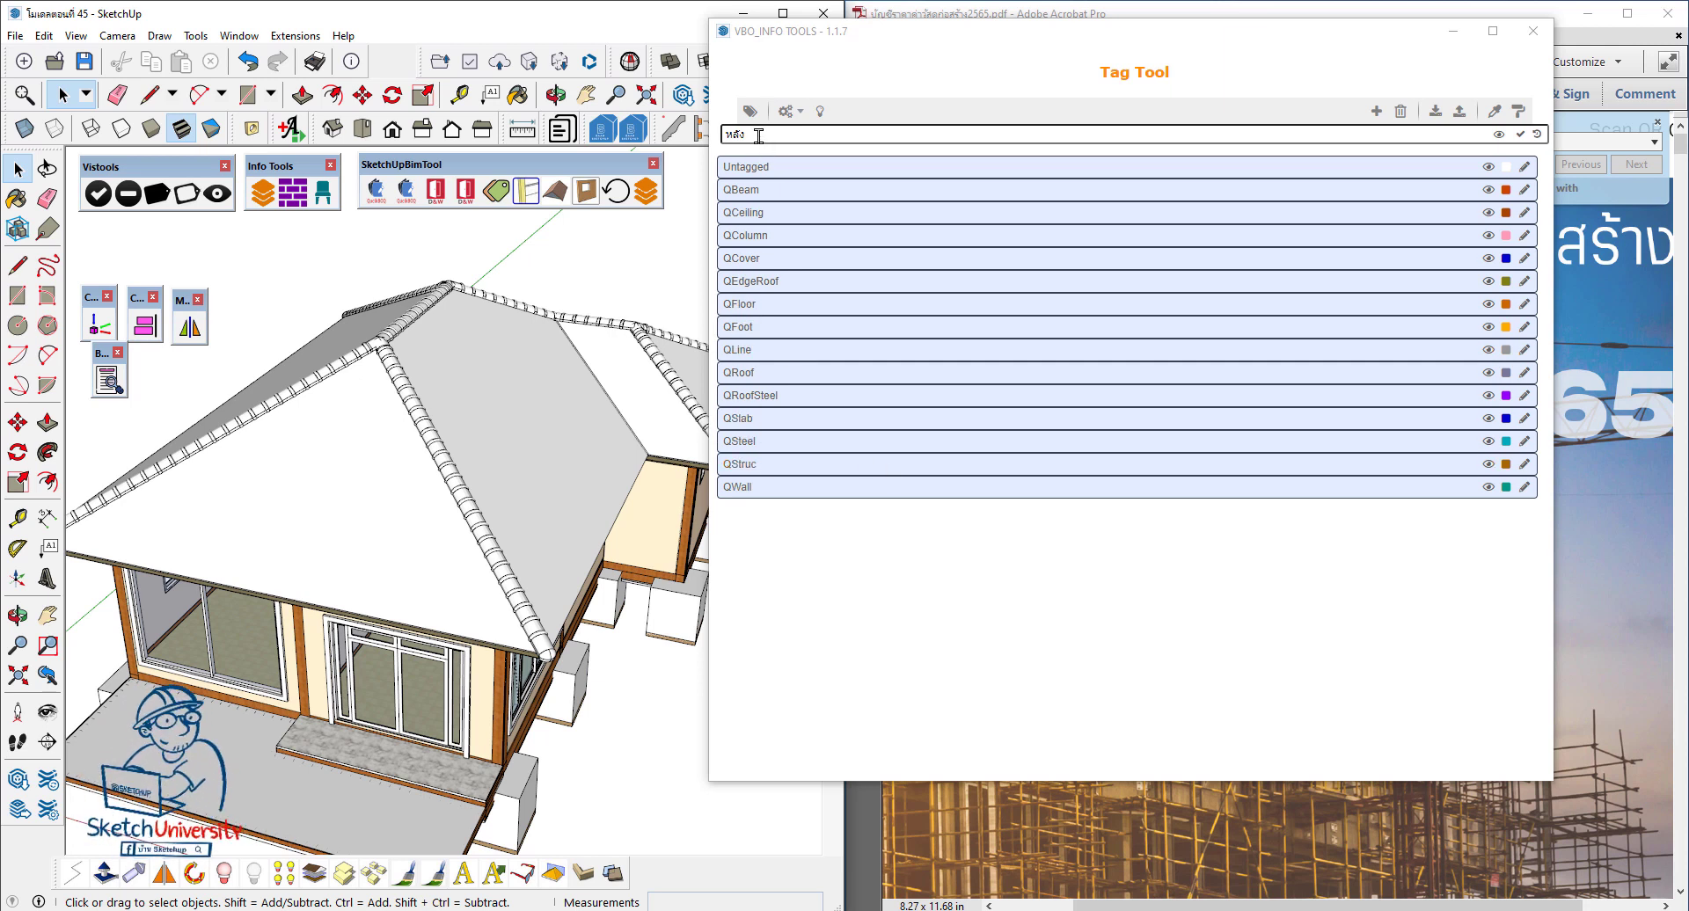
scroll(454, 364, up, 1)
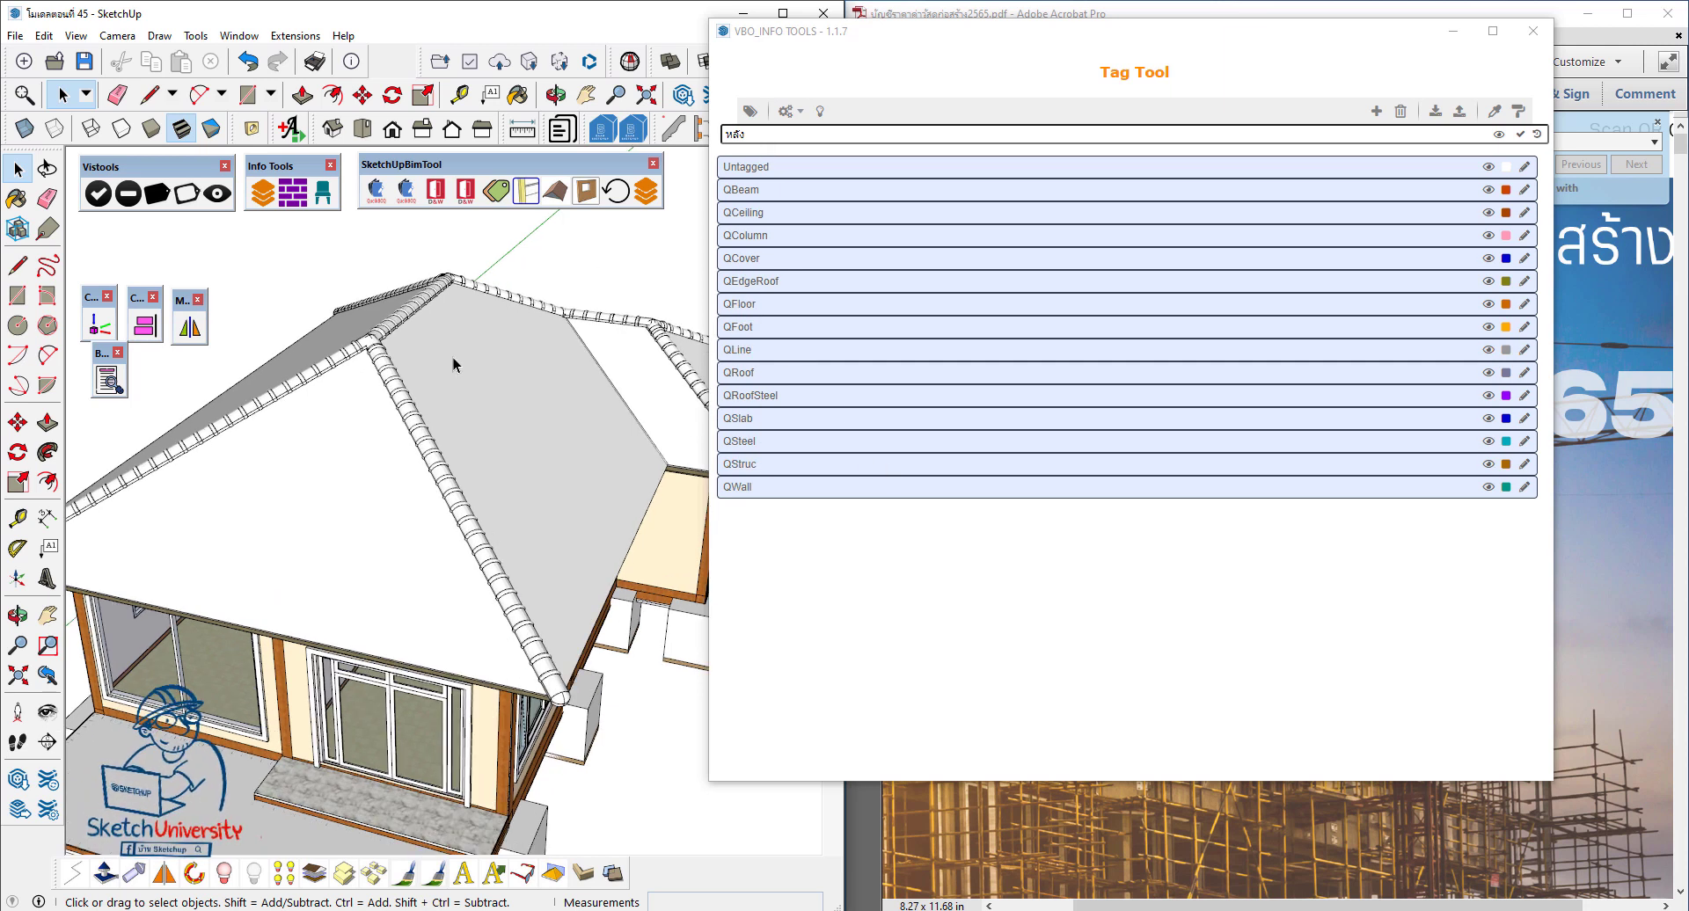
middle_drag(396, 353, 452, 436)
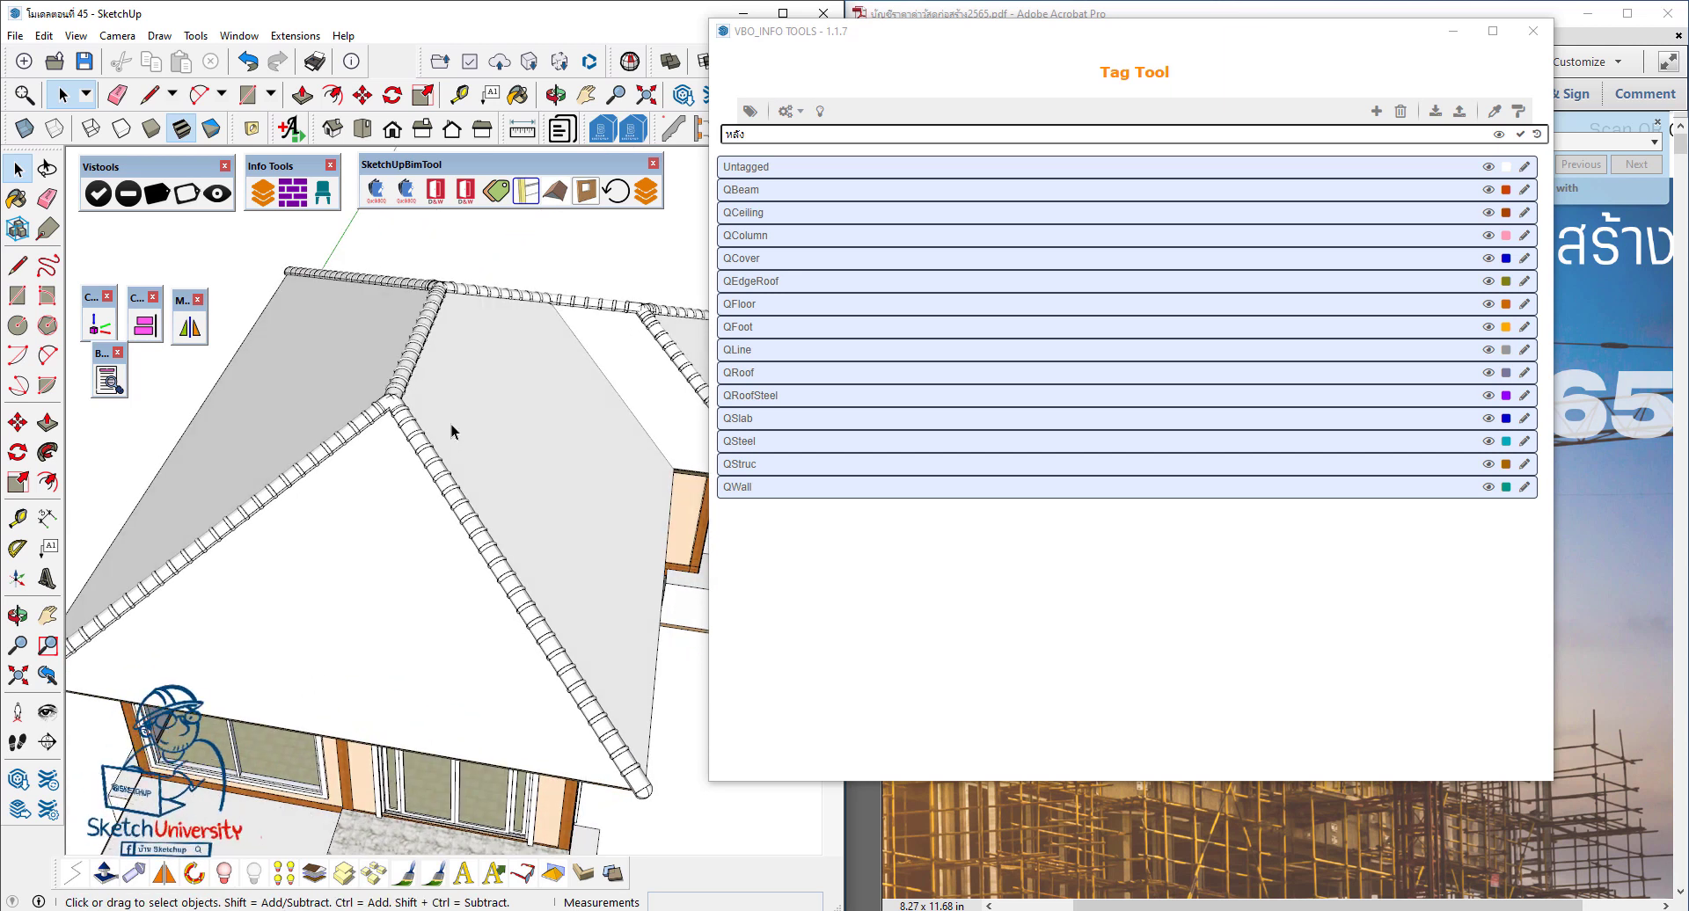
scroll(467, 561, down, 2)
scroll(396, 369, down, 3)
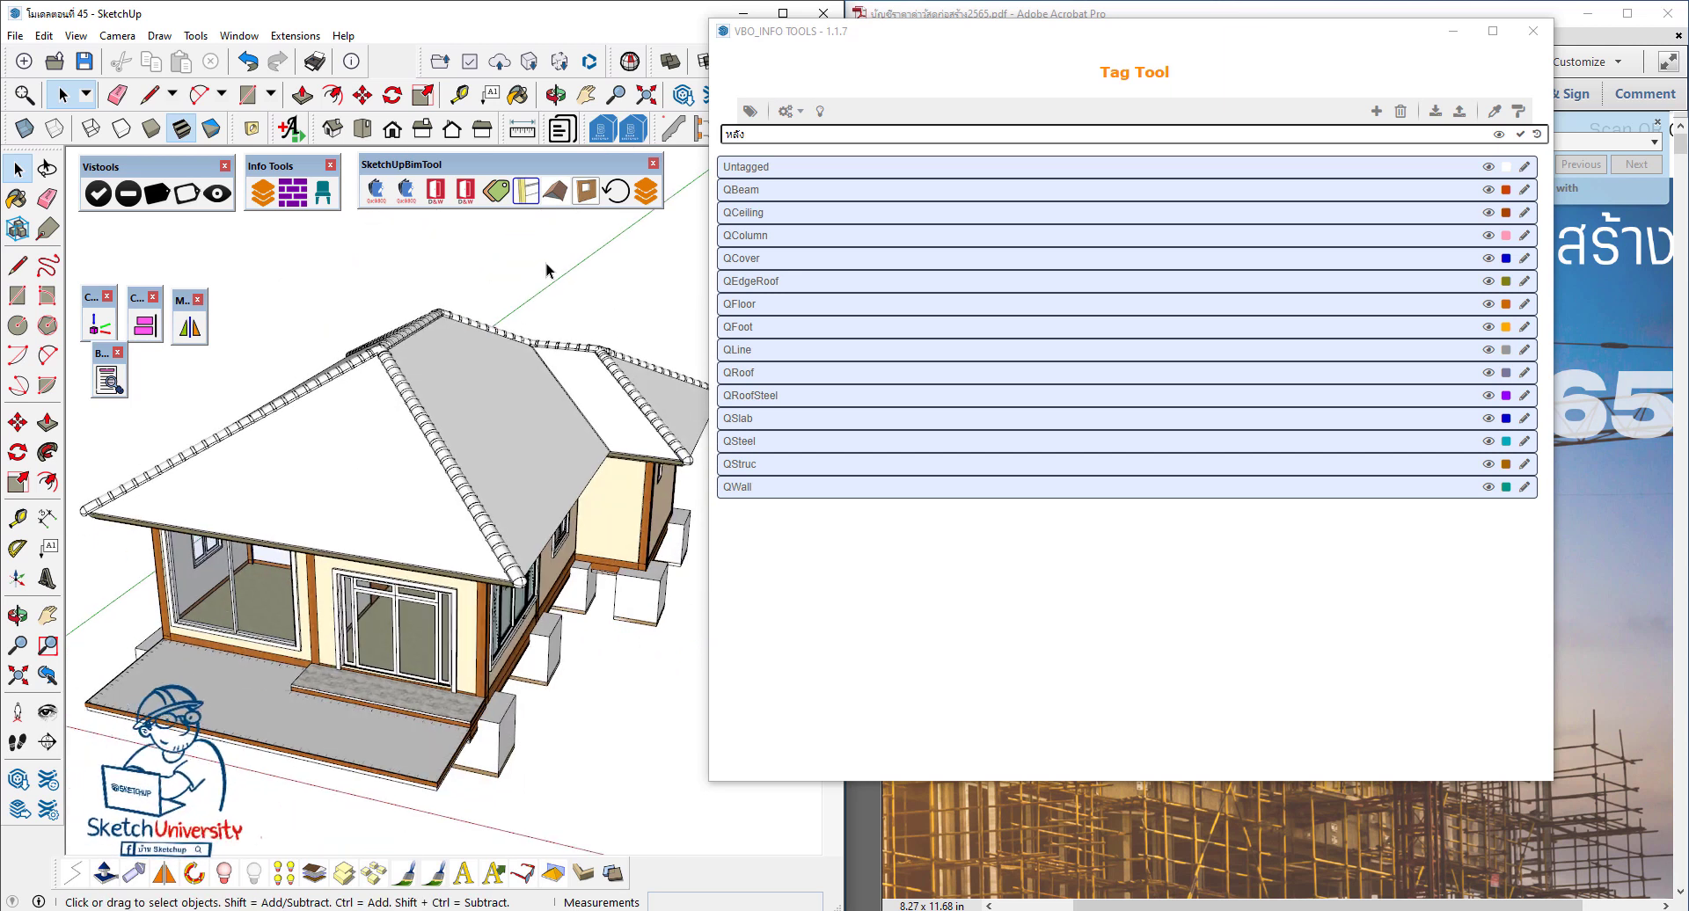
middle_drag(449, 345, 410, 407)
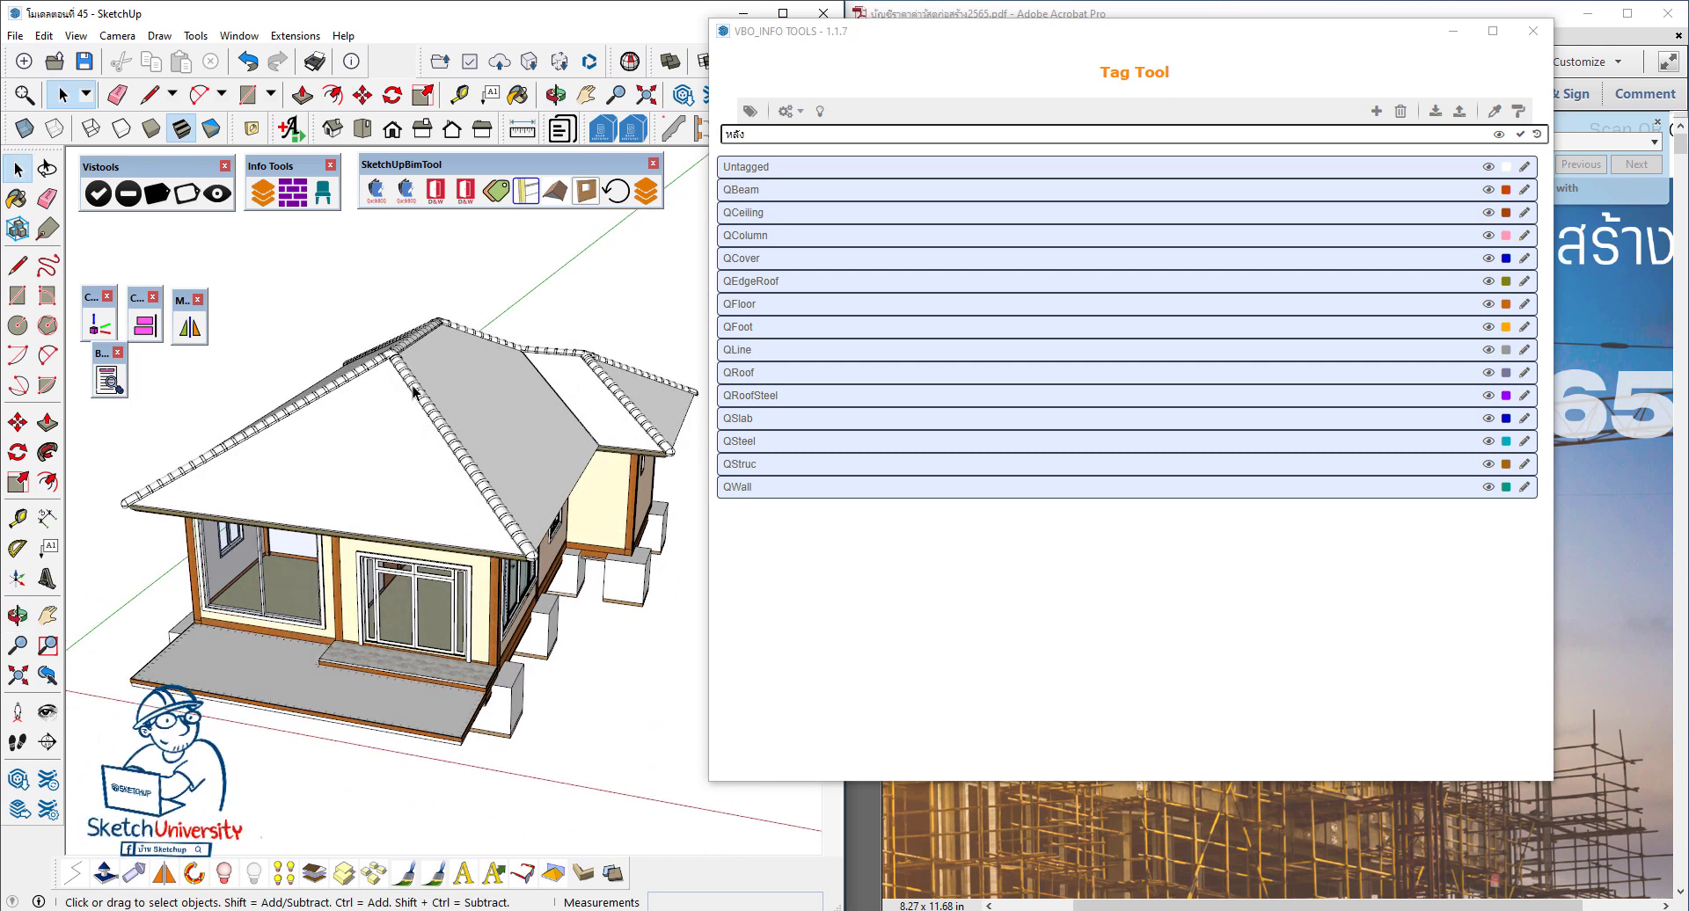
scroll(387, 415, up, 1)
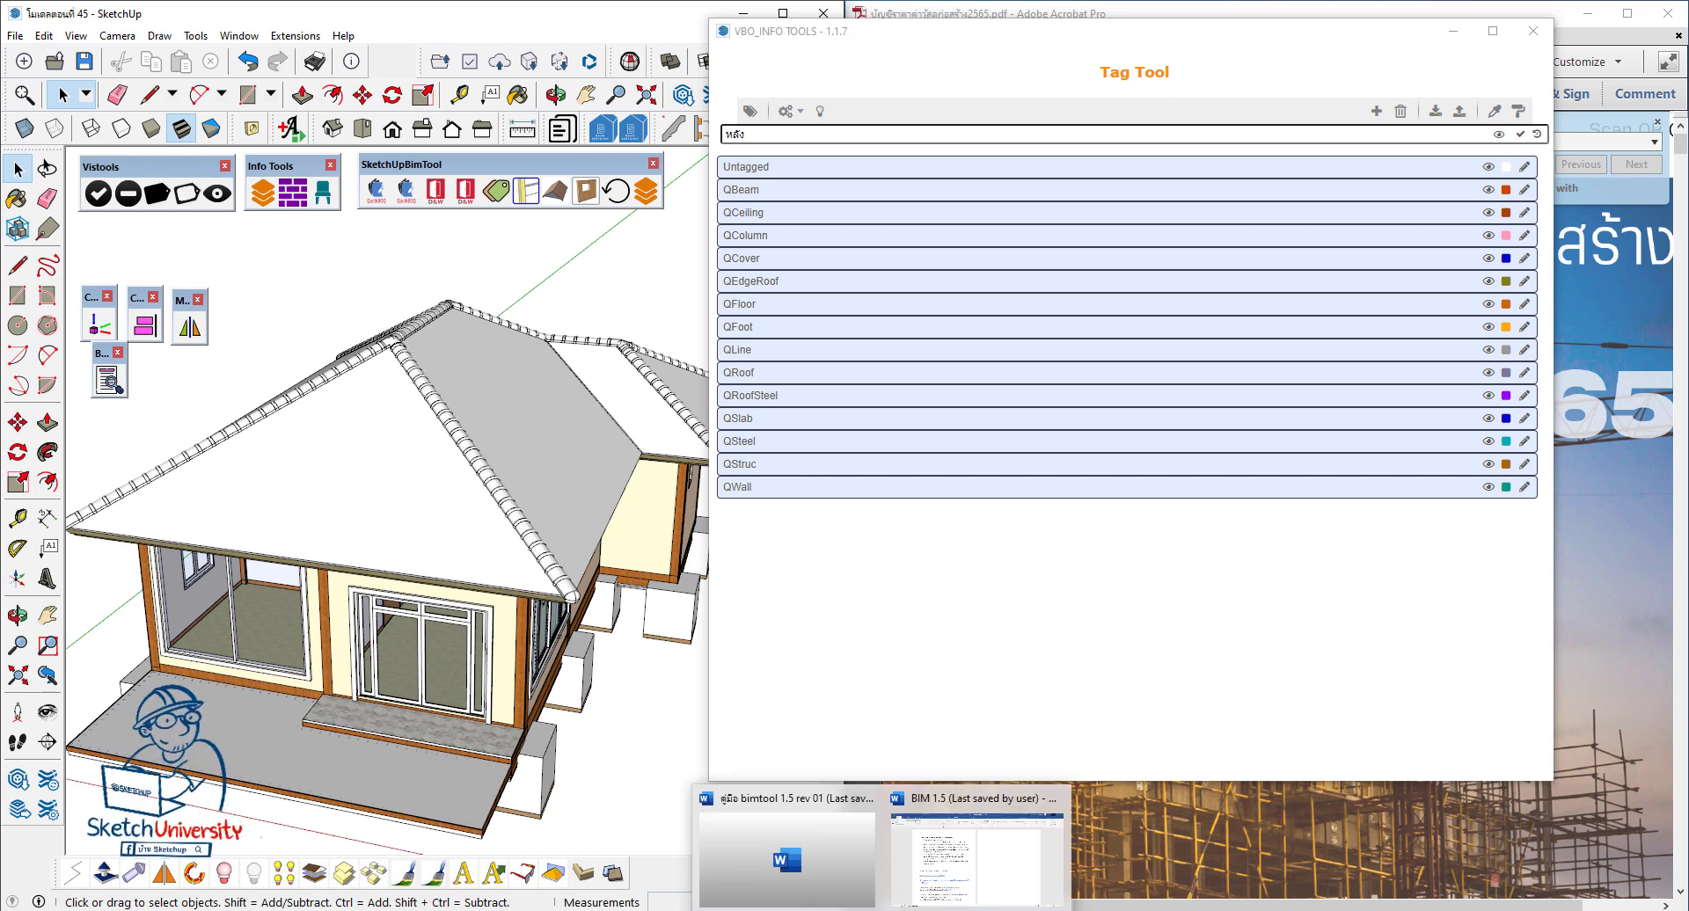
Step: Find 'หลังคา' in the cost list PDF, landing on roofing item B1 2.1 on page 3
key(alt+Tab)
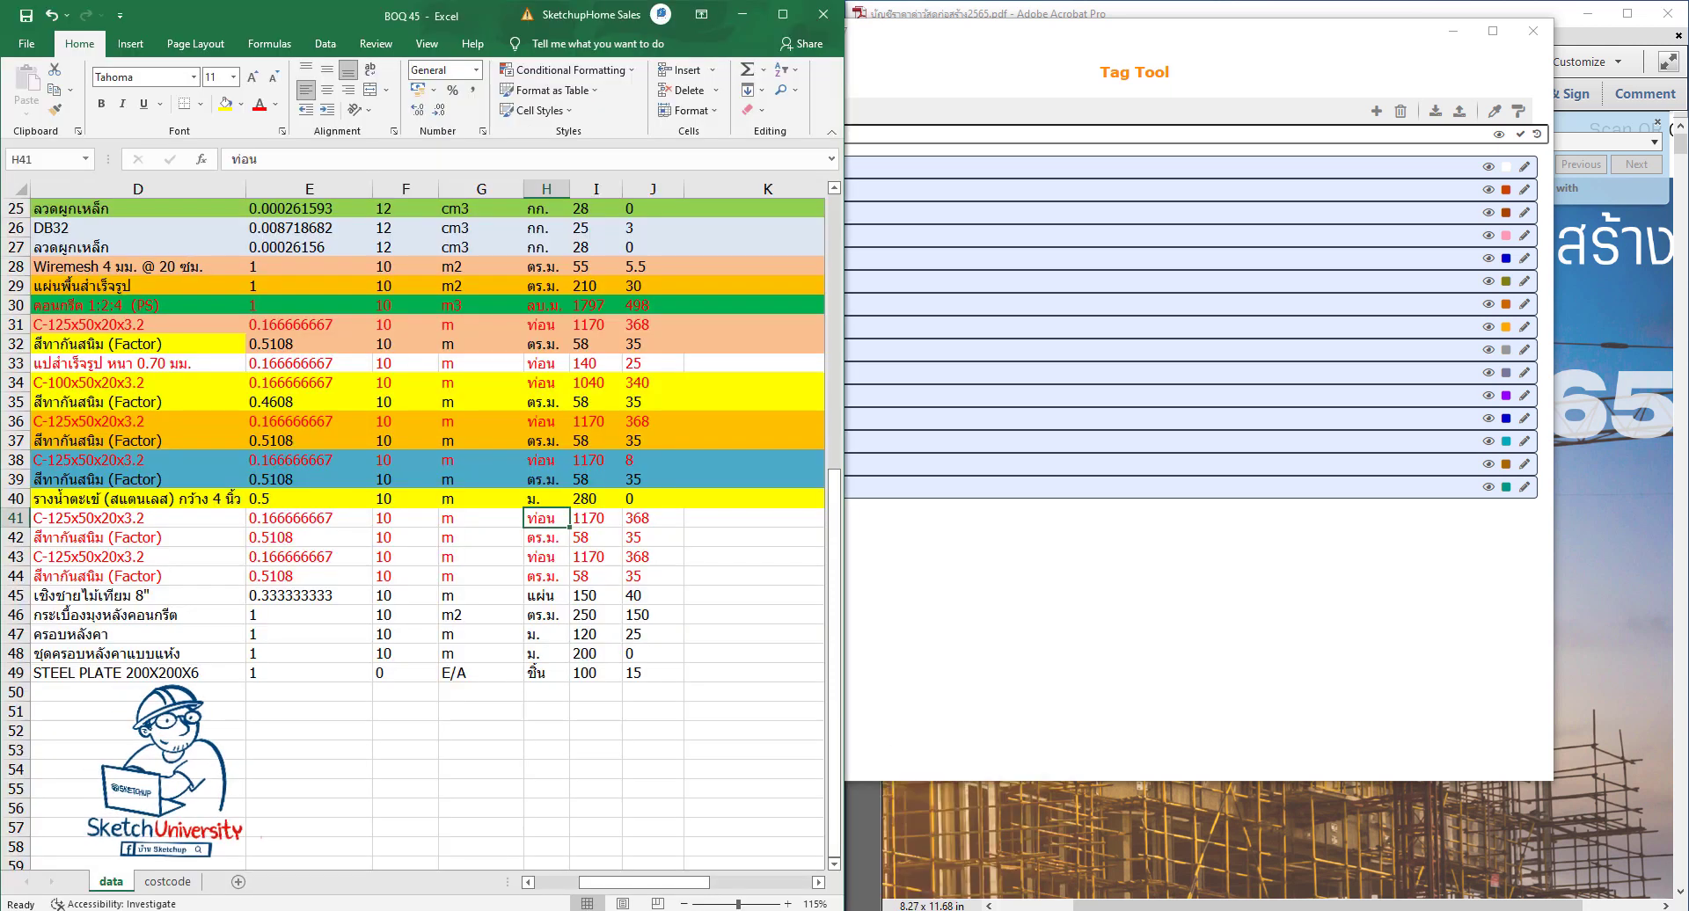
click(1119, 406)
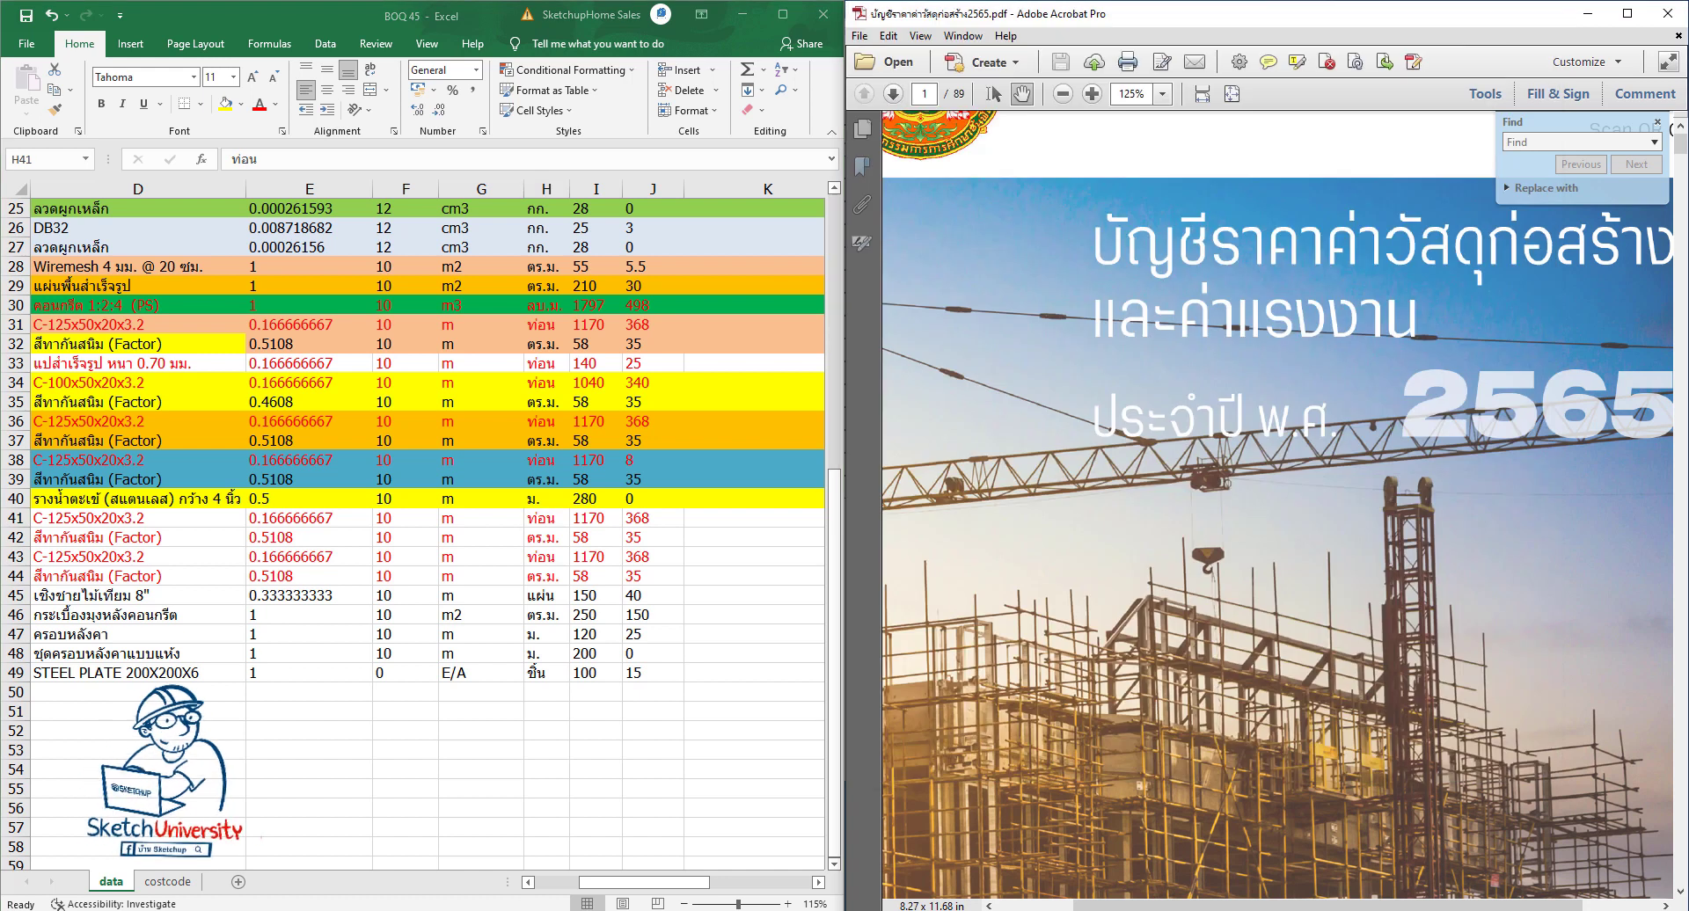
click(1574, 140)
text(8)
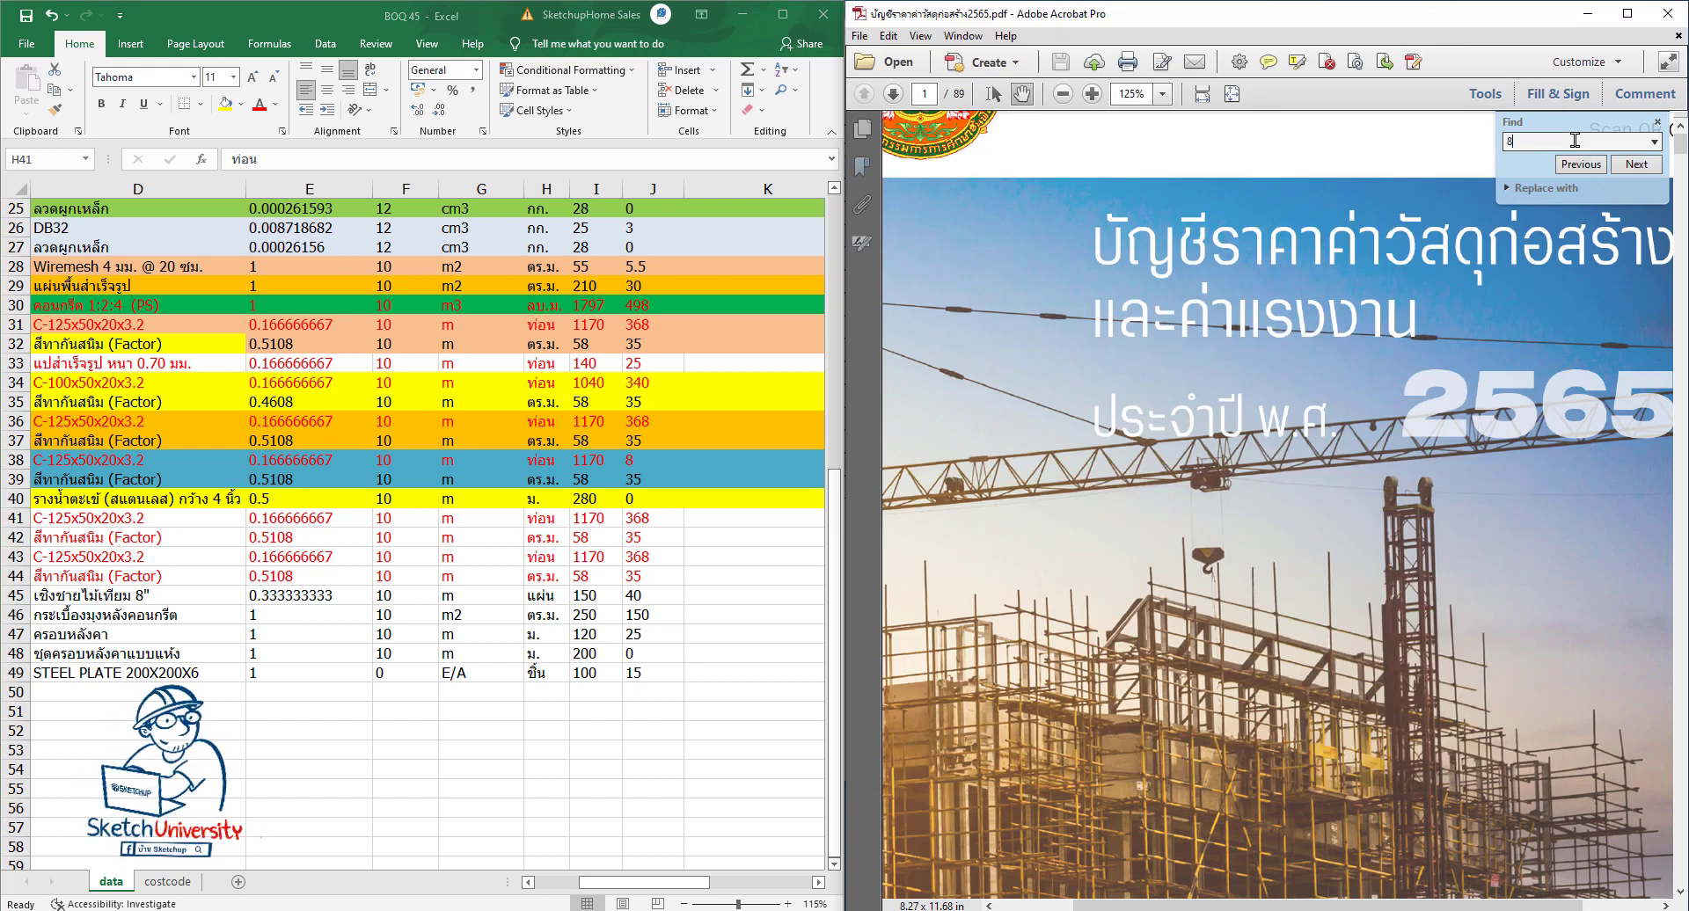
key(BackSpace)
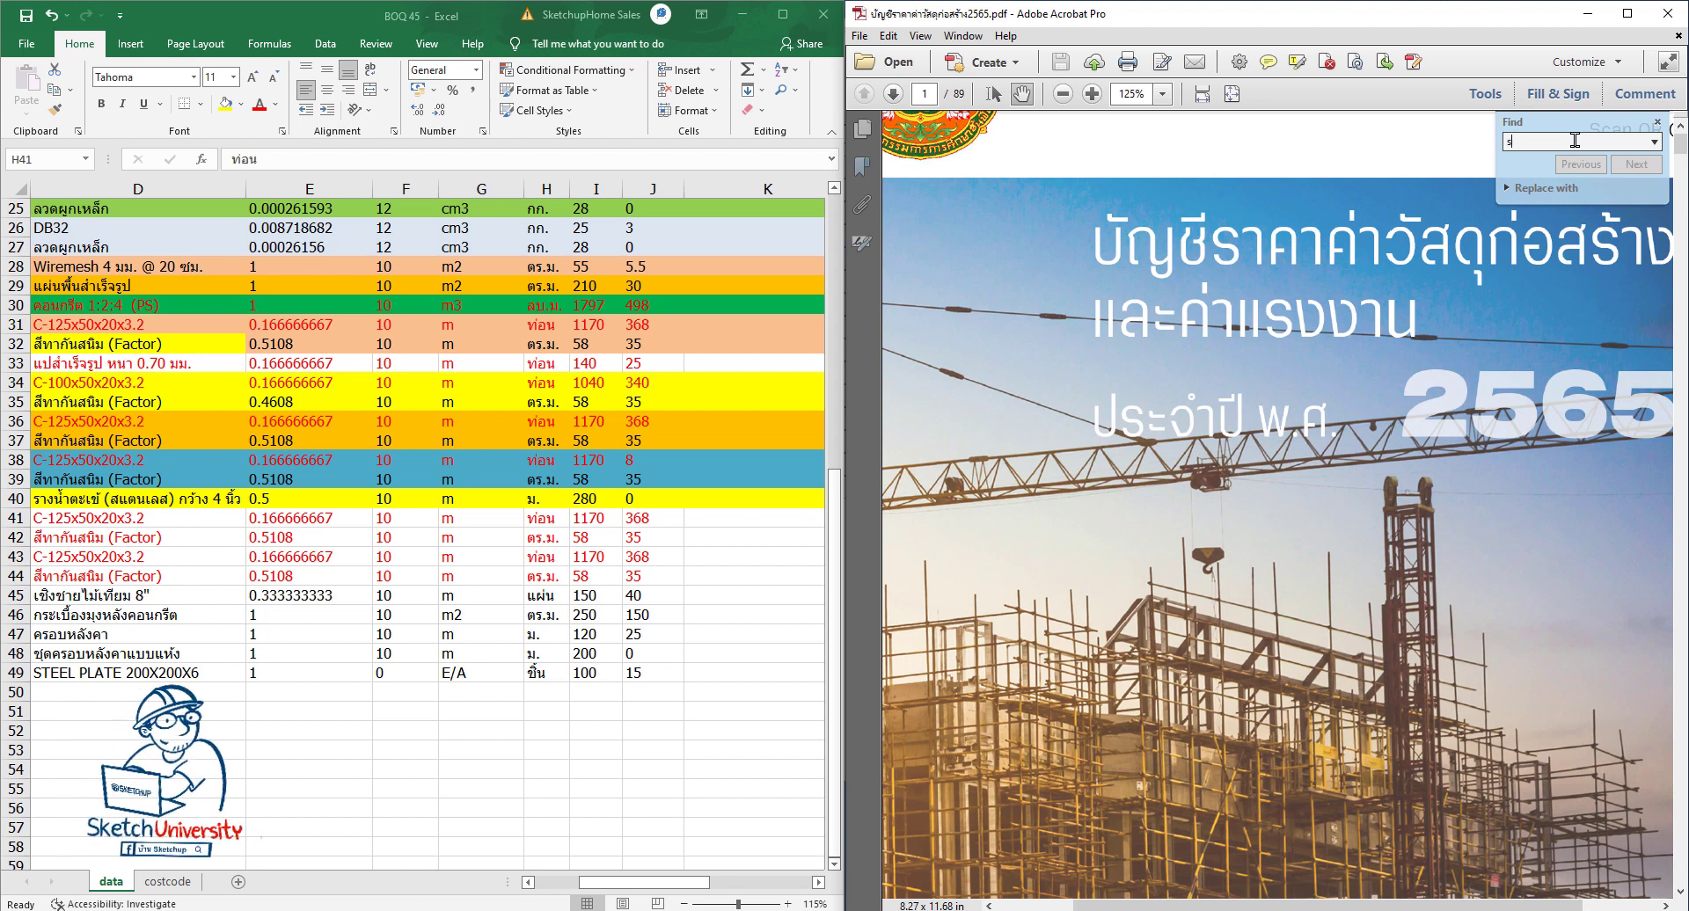
text(ร)
key(BackSpace)
text(หลังคา)
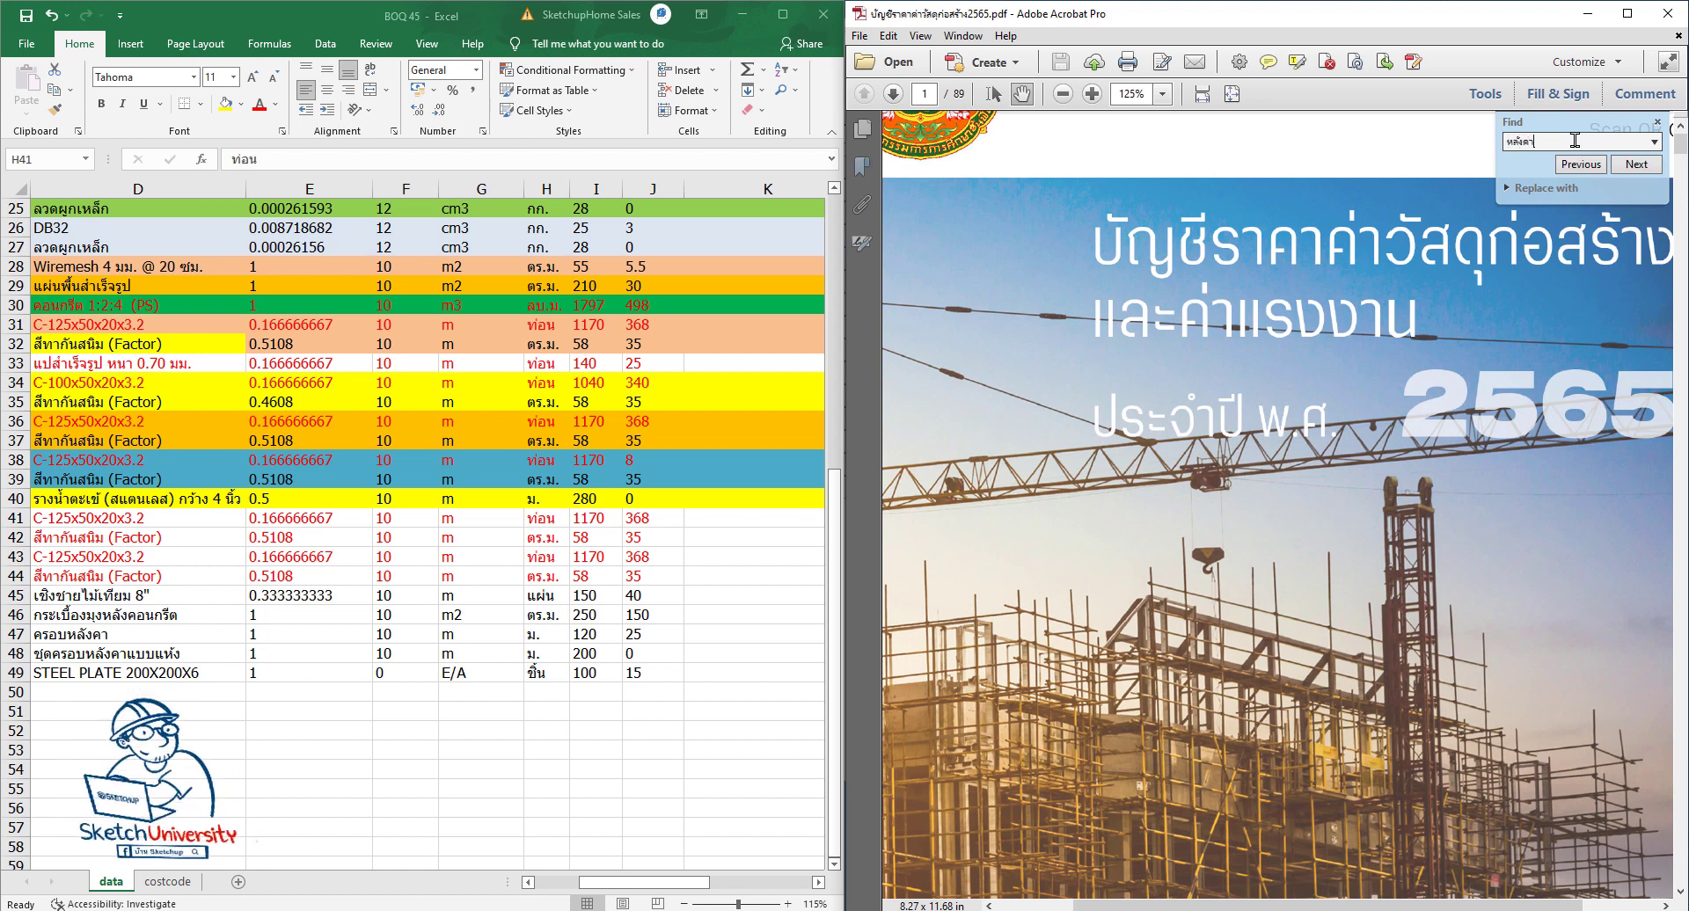
key(Return)
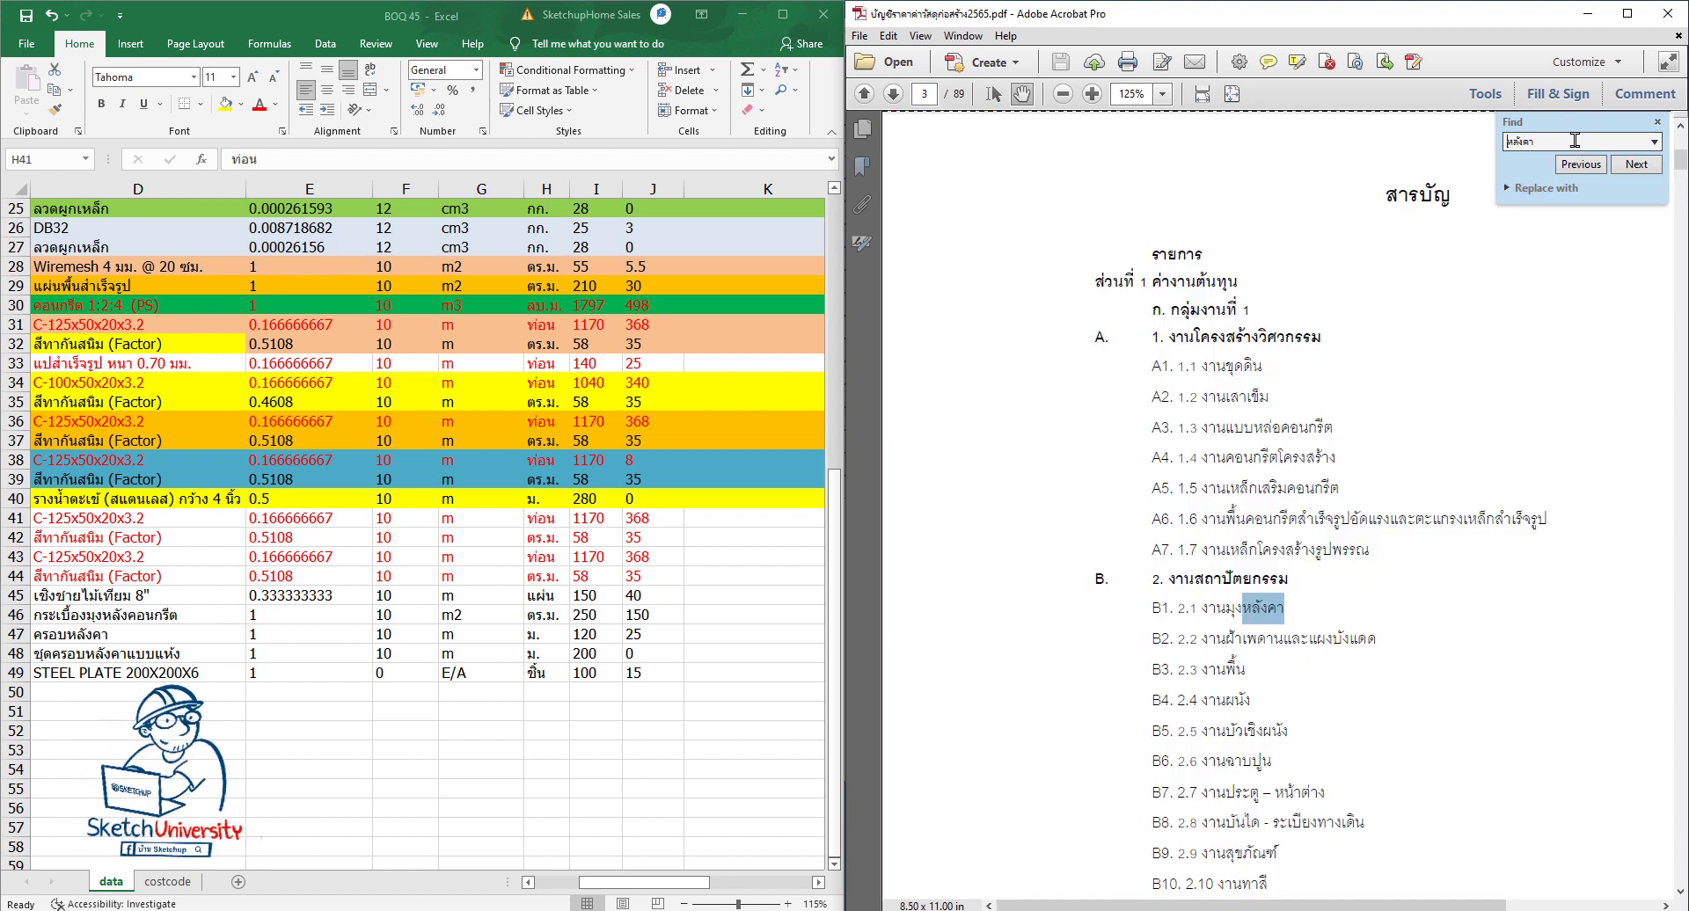
Step: Jump to the next 'หลังคา' match and pan to the right-hand price columns
click(1639, 167)
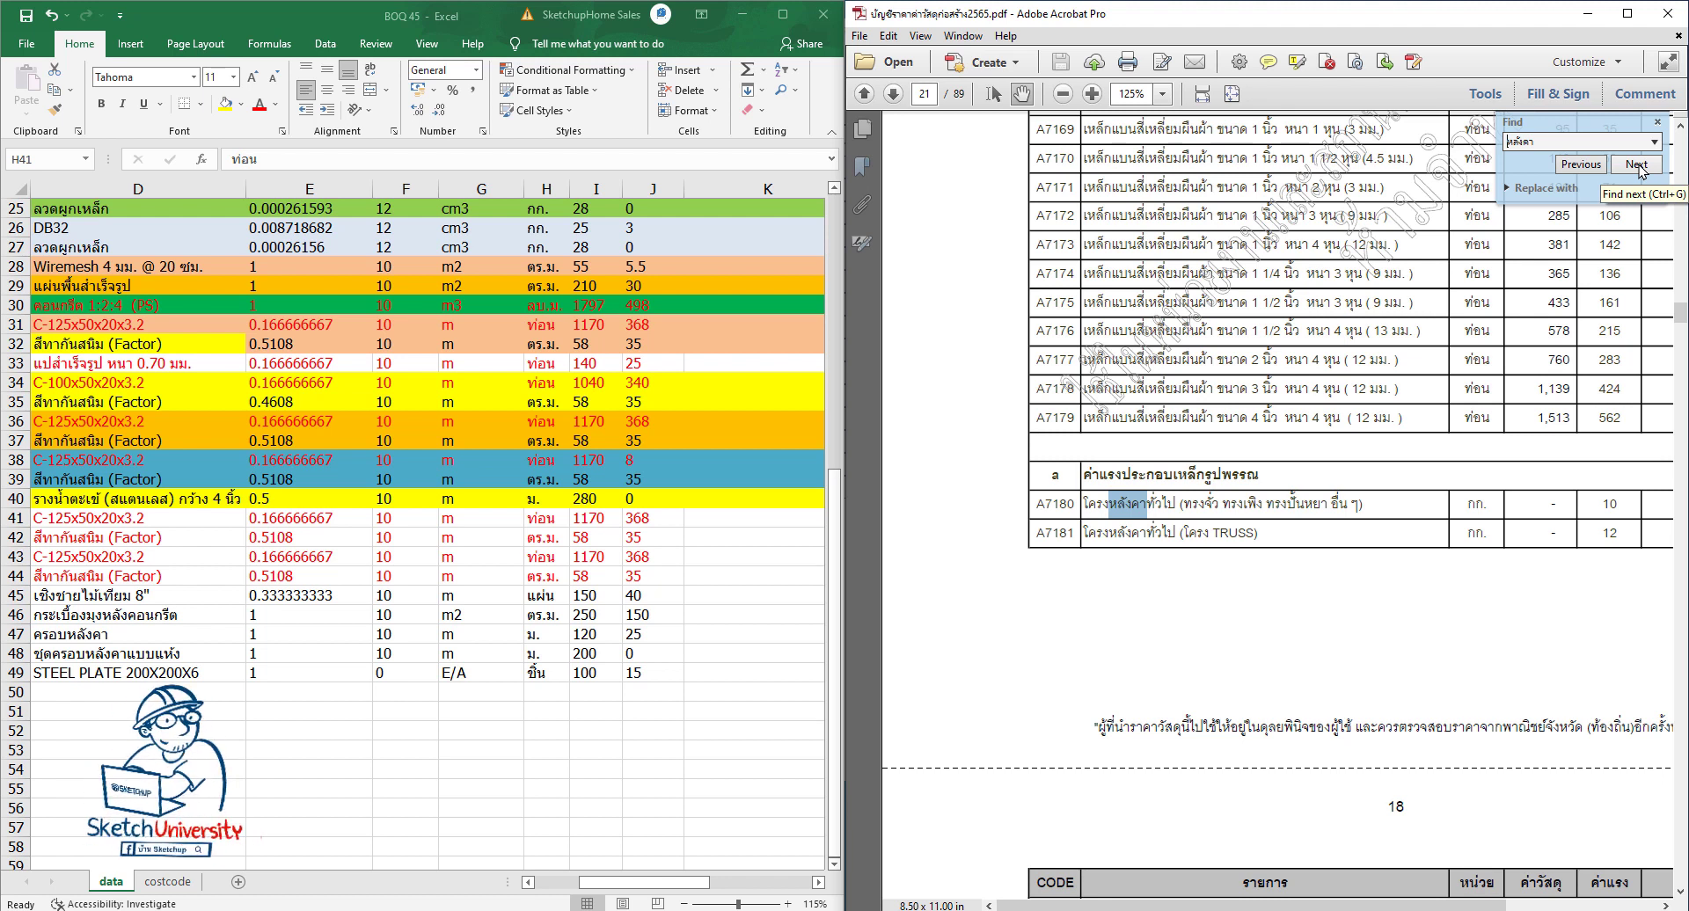
mouse_move(1525, 427)
mouse_down()
mouse_move(1352, 460)
mouse_move(1372, 532)
mouse_up()
scroll(1372, 532, up, 4)
scroll(1336, 581, up, 4)
scroll(1302, 633, up, 1)
scroll(1264, 687, up, 4)
scroll(1264, 687, up, 1)
scroll(1261, 669, up, 3)
scroll(1257, 642, up, 3)
scroll(1252, 618, up, 3)
scroll(1252, 618, down, 20)
scroll(1252, 545, down, 12)
scroll(1250, 440, down, 10)
scroll(1249, 334, down, 2)
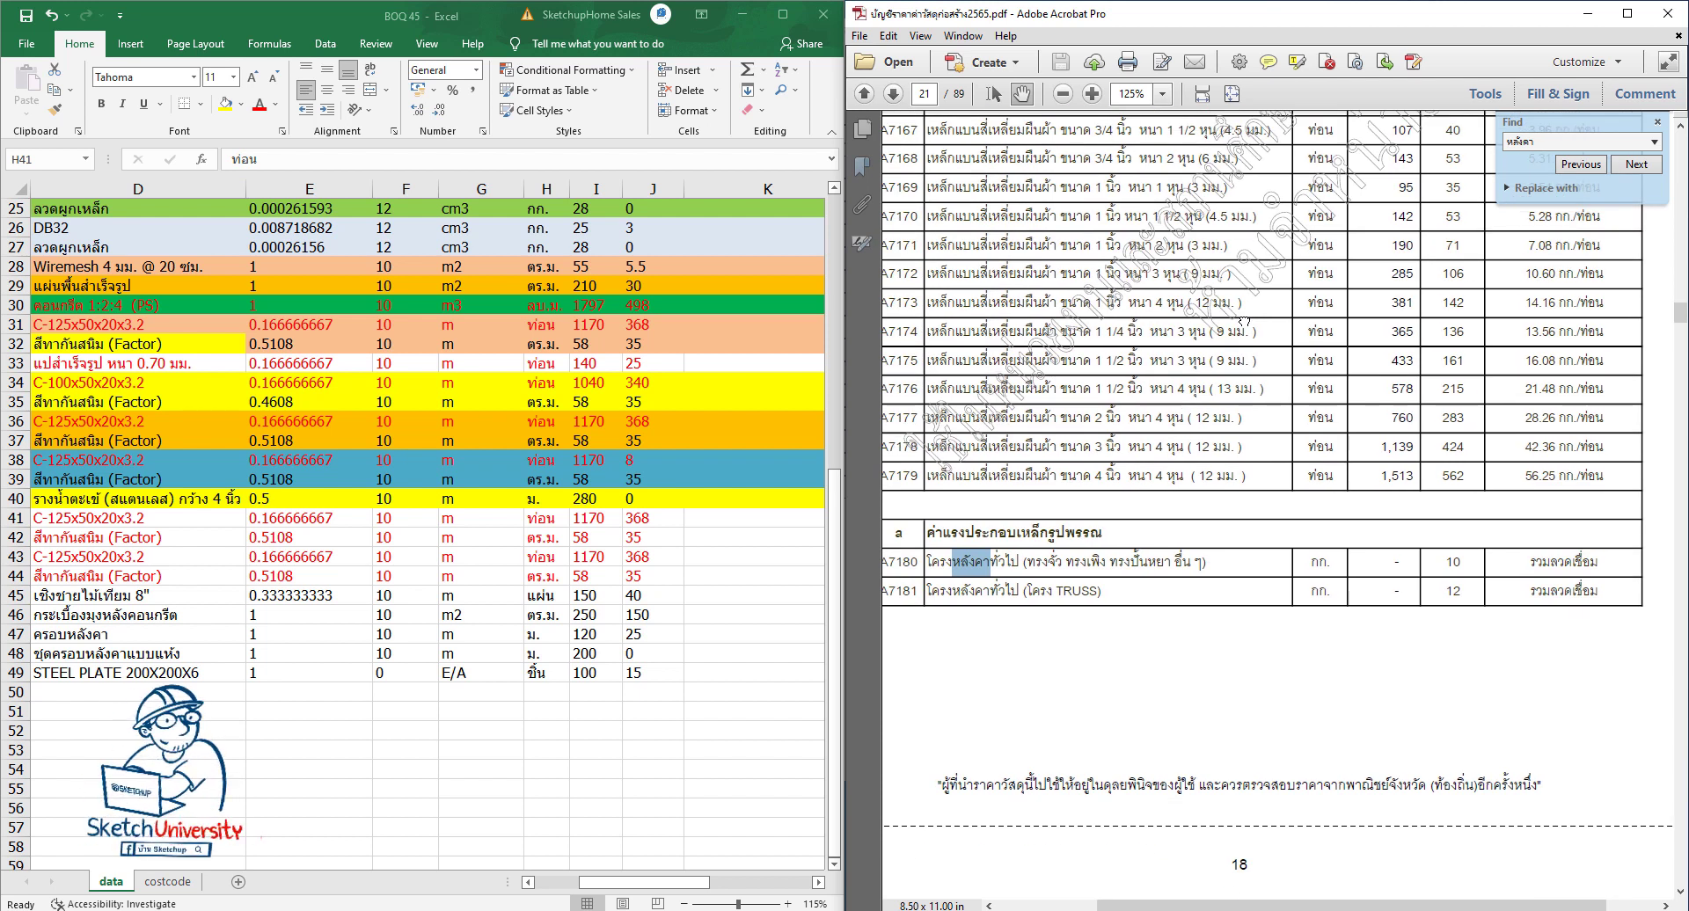
Step: Scroll the price tables and advance to the roof sheet rows A7187–A7189 on page 22
scroll(1249, 321, left, 1)
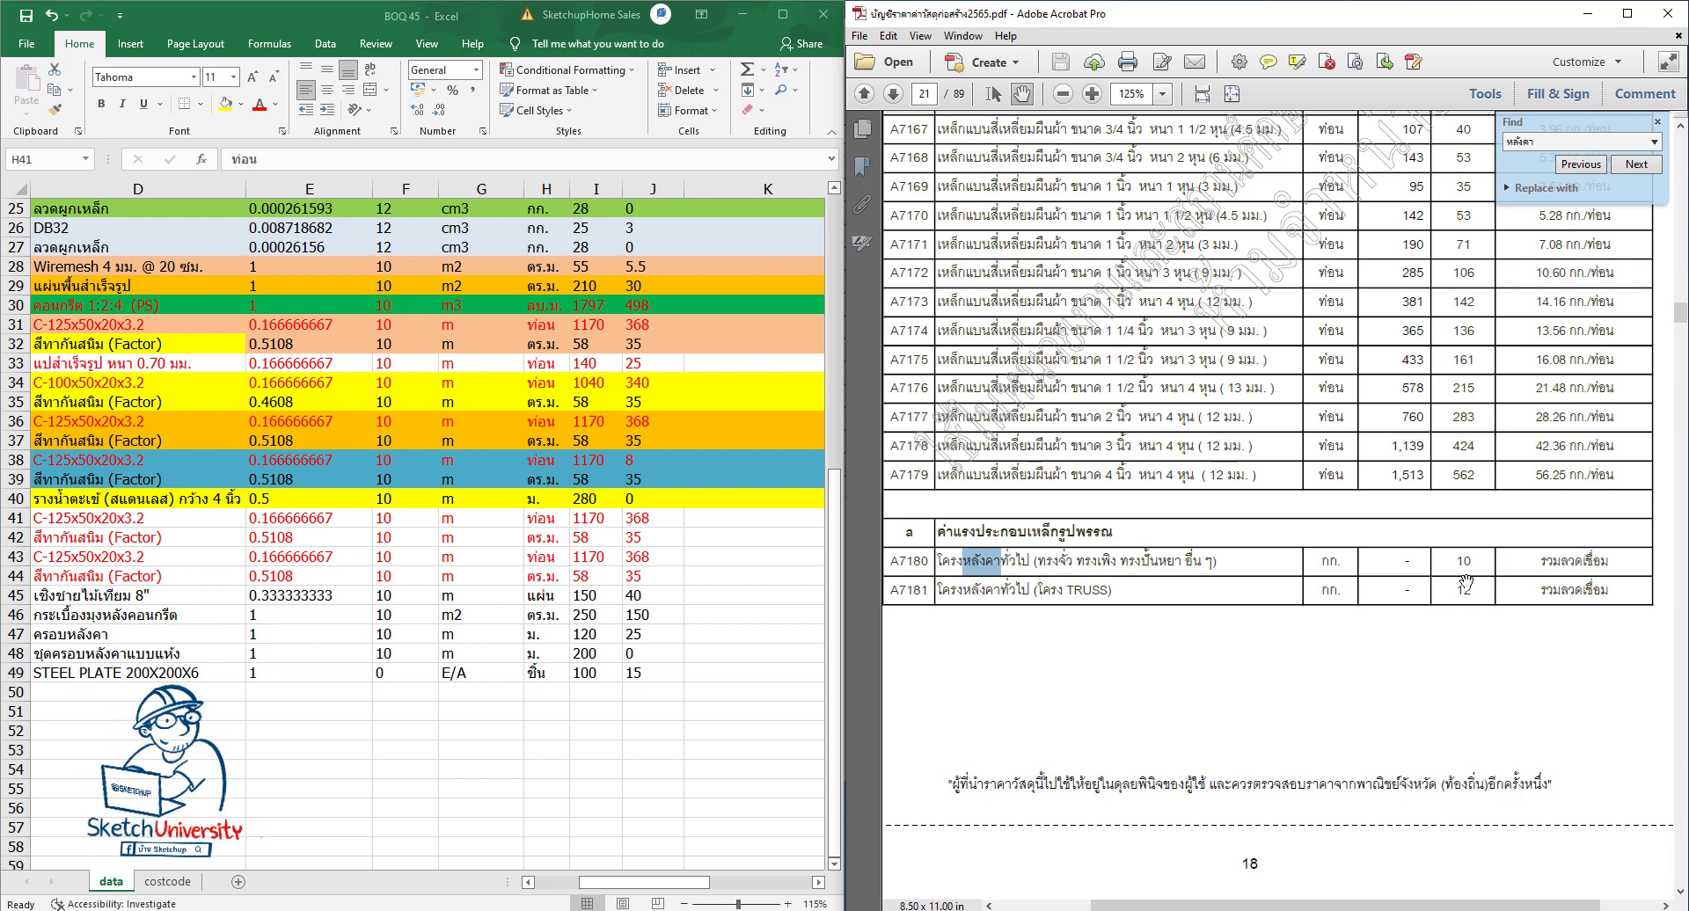
scroll(1461, 568, up, 1)
scroll(1460, 554, right, 2)
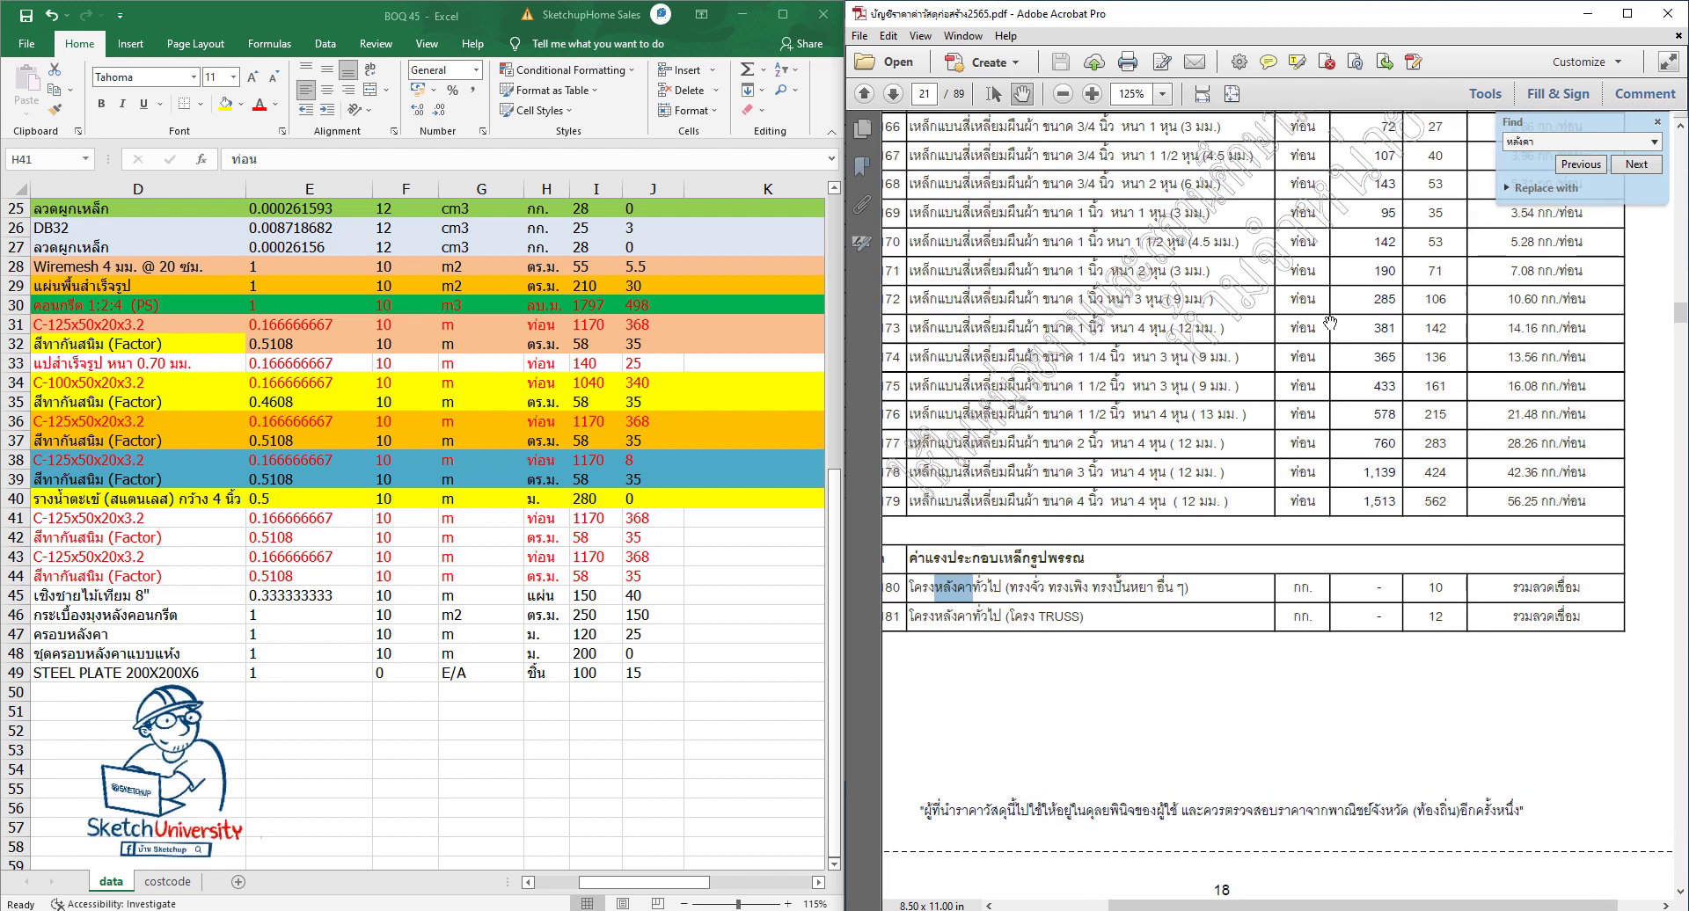
scroll(1315, 369, up, 2)
scroll(1319, 440, up, 3)
scroll(1328, 528, up, 3)
scroll(1336, 615, up, 2)
scroll(1328, 655, up, 2)
scroll(1302, 678, up, 2)
scroll(1266, 704, up, 3)
scroll(1240, 717, up, 3)
scroll(1238, 720, right, 2)
scroll(1238, 739, up, 2)
scroll(1237, 754, left, 2)
scroll(1236, 747, up, 2)
scroll(1234, 734, up, 8)
scroll(1231, 717, up, 8)
scroll(1240, 686, up, 6)
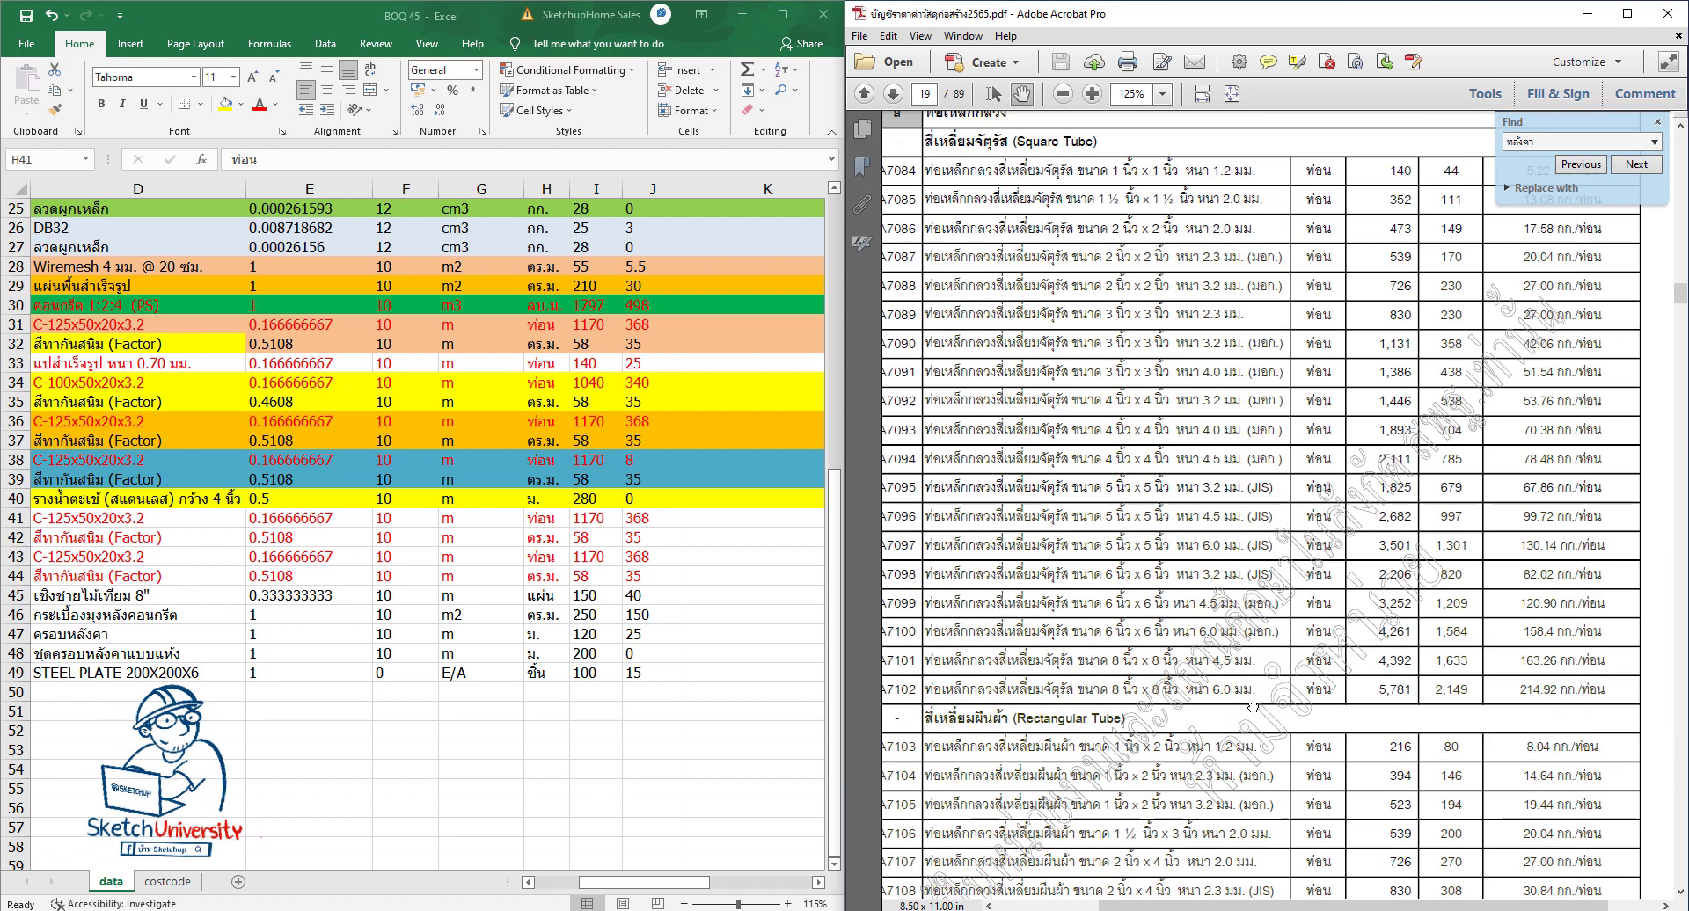
scroll(1258, 633, up, 6)
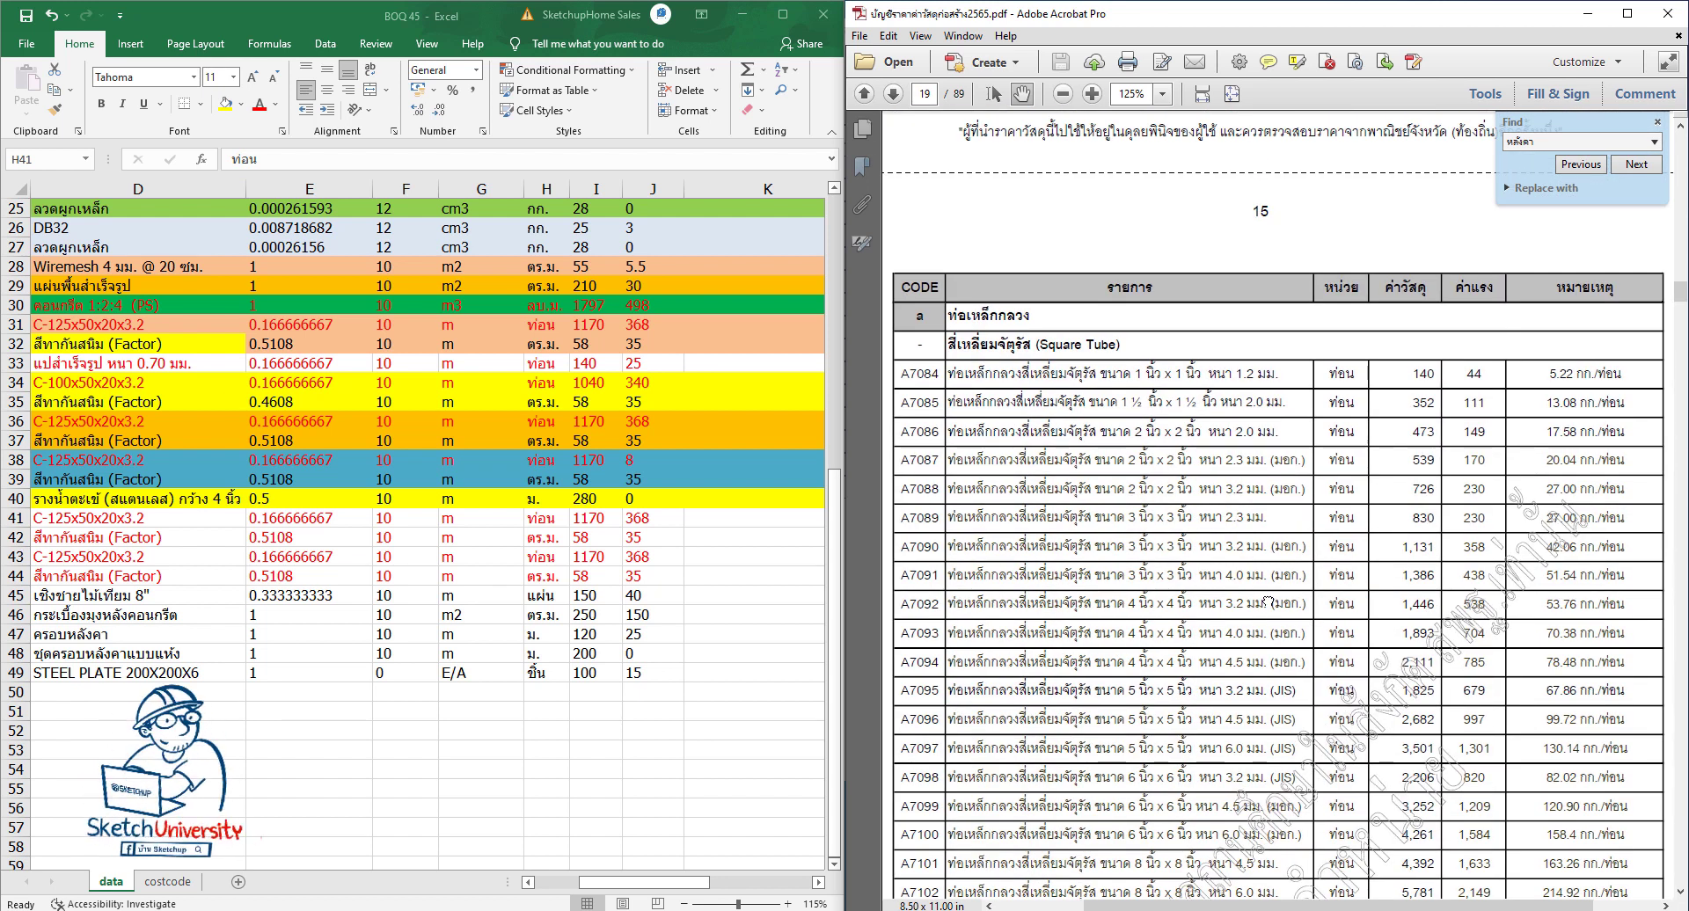
scroll(1265, 563, down, 10)
scroll(1259, 475, down, 10)
scroll(1254, 396, down, 10)
scroll(1246, 326, down, 10)
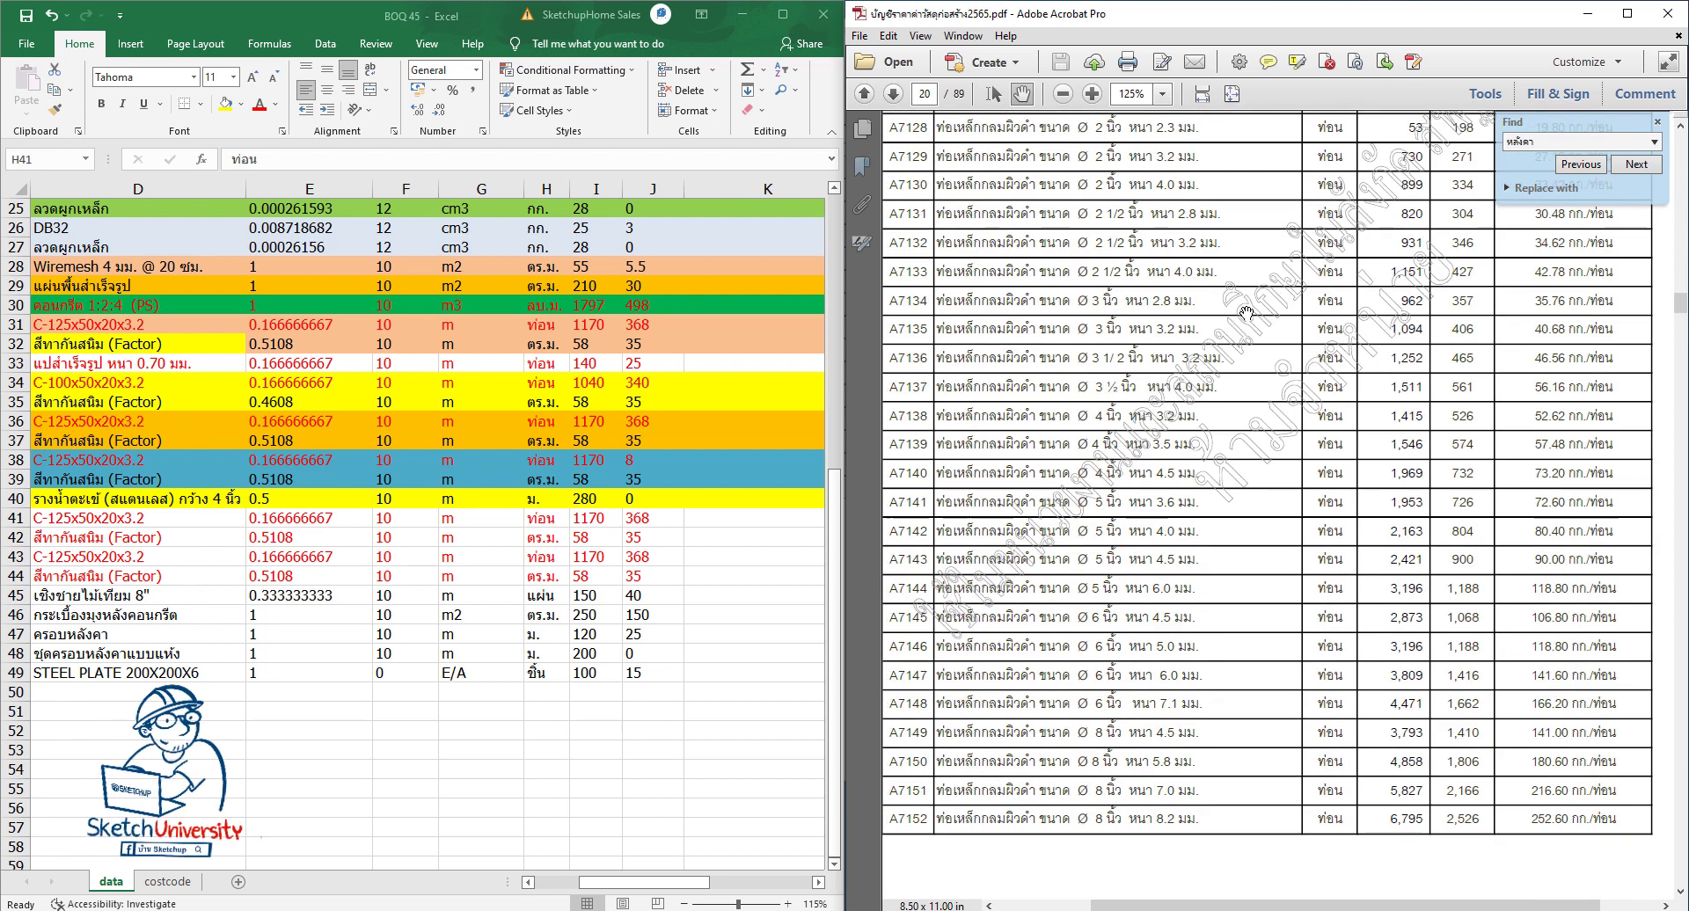
scroll(1246, 312, down, 5)
scroll(1276, 303, down, 5)
scroll(1302, 295, down, 5)
scroll(1328, 288, down, 5)
scroll(1381, 325, down, 3)
scroll(1411, 370, down, 2)
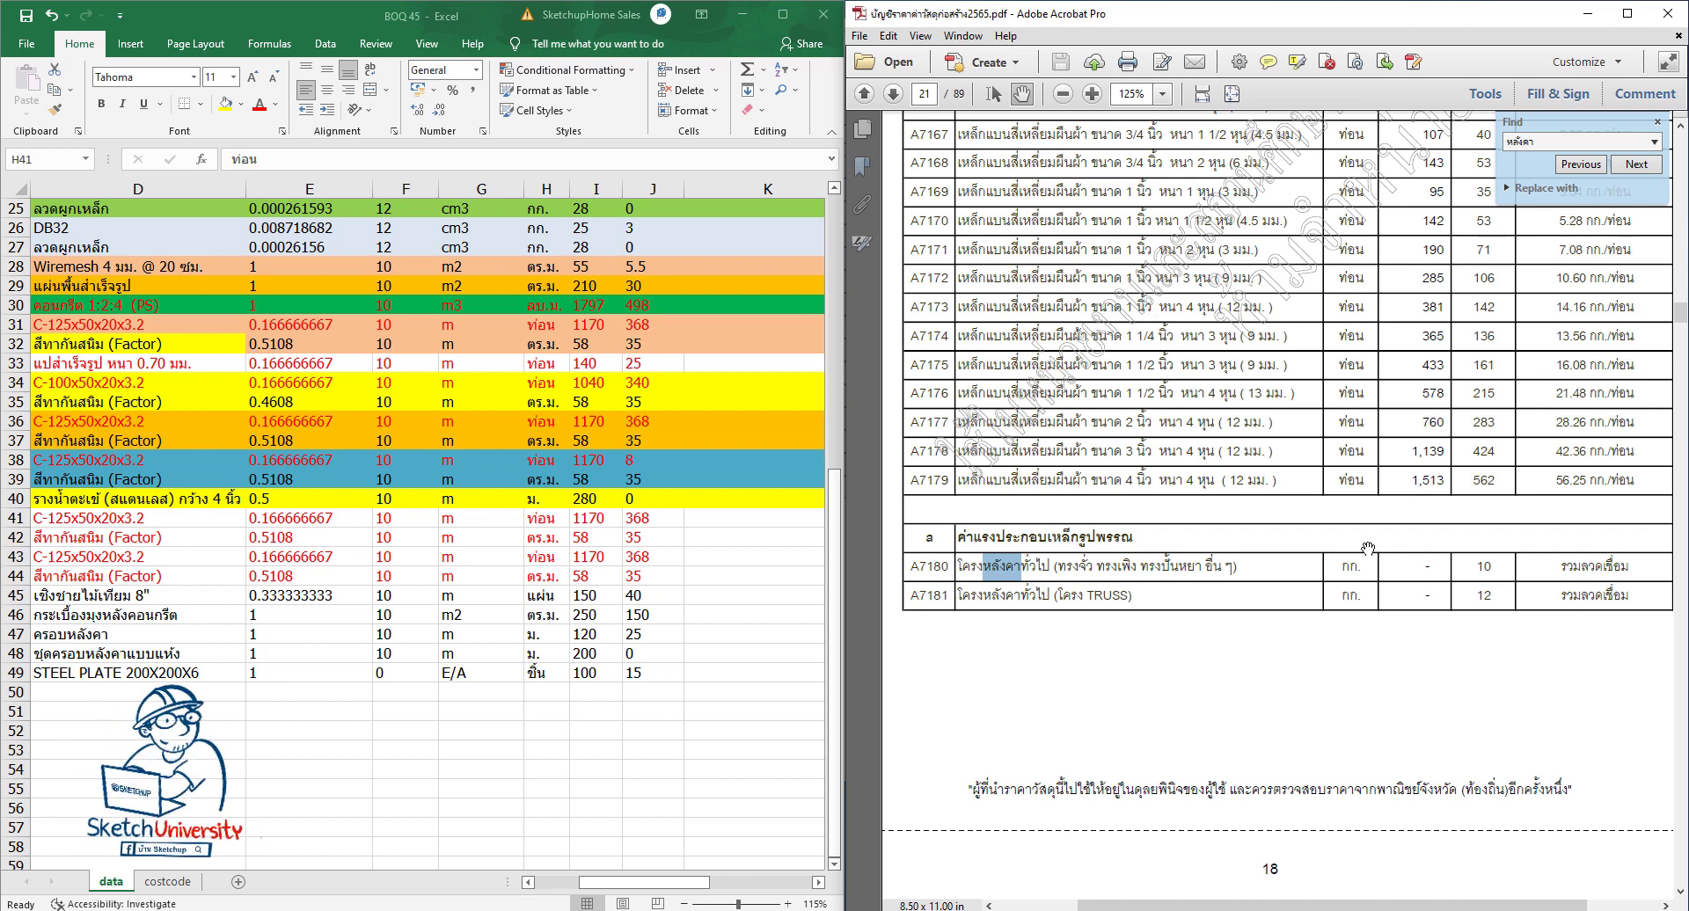
scroll(1299, 510, up, 4)
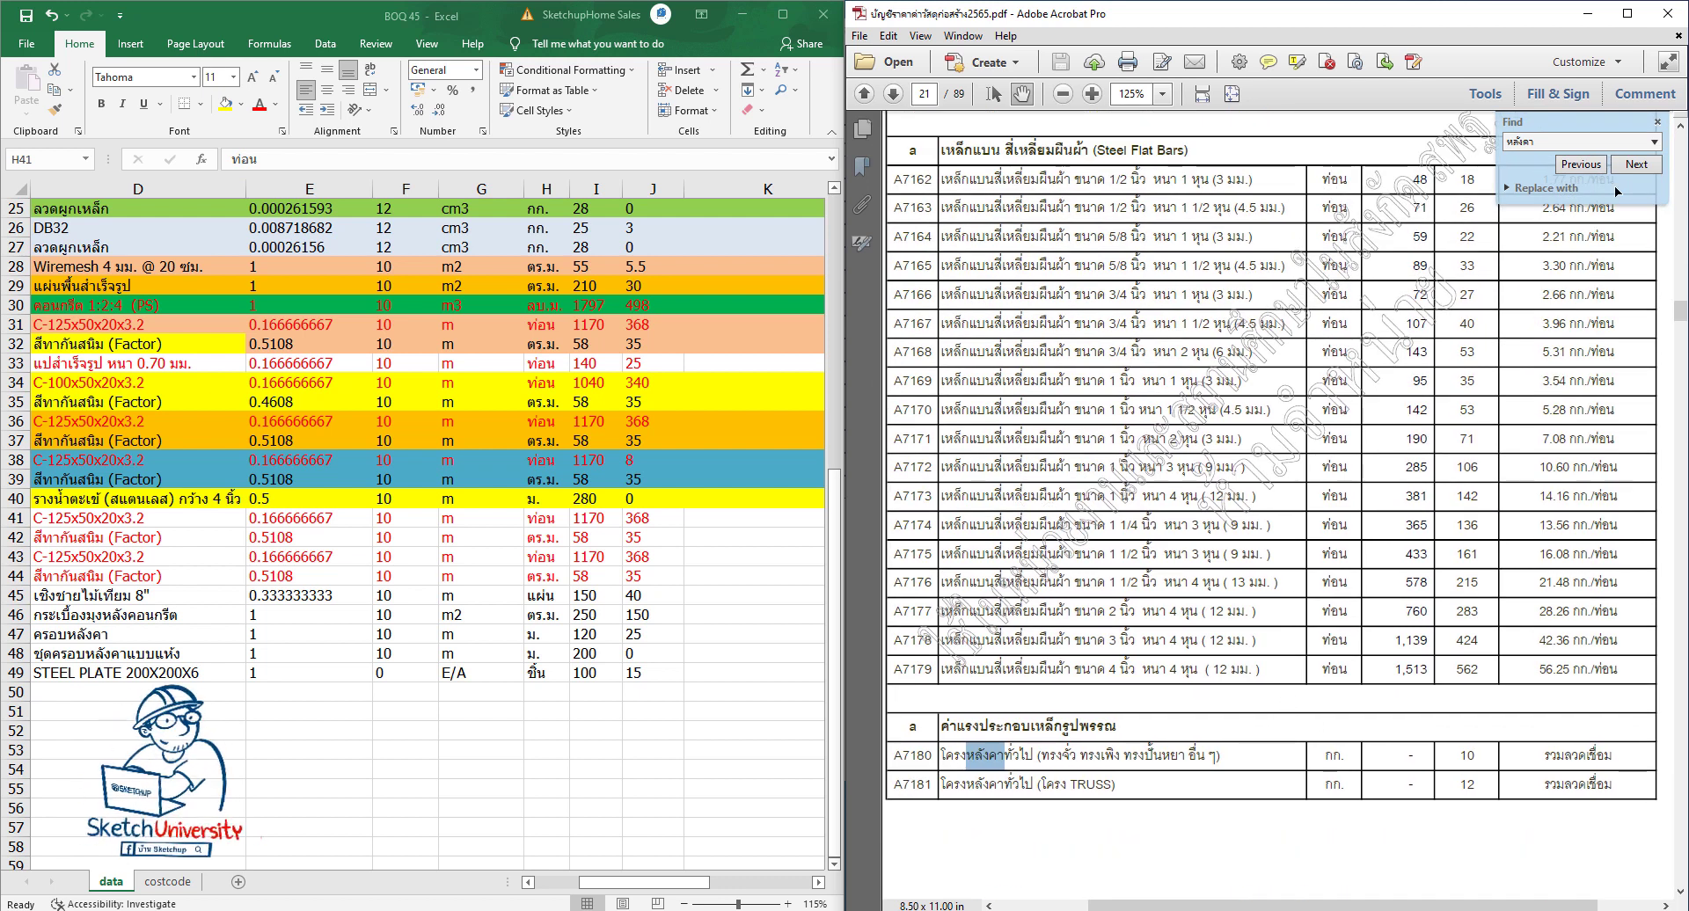
click(1636, 165)
click(1637, 166)
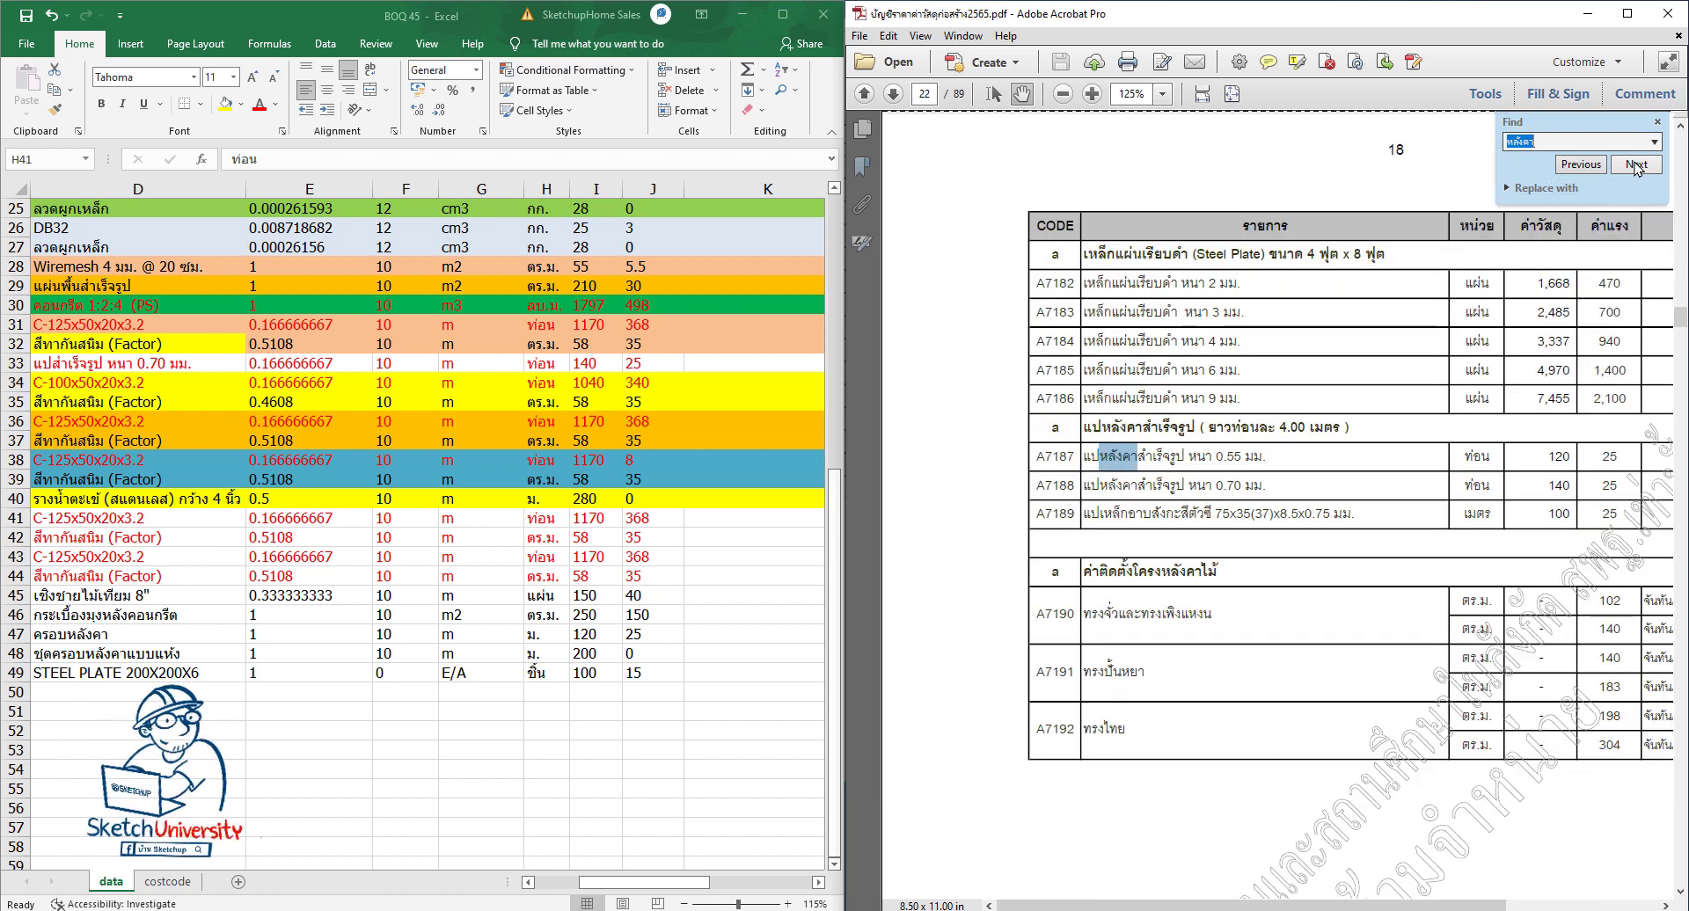
Step: Step through 'หลังคา' matches toward row B1043, then back one match, clearing the highlight
click(1635, 165)
click(1636, 166)
click(1635, 166)
click(1636, 166)
click(1636, 165)
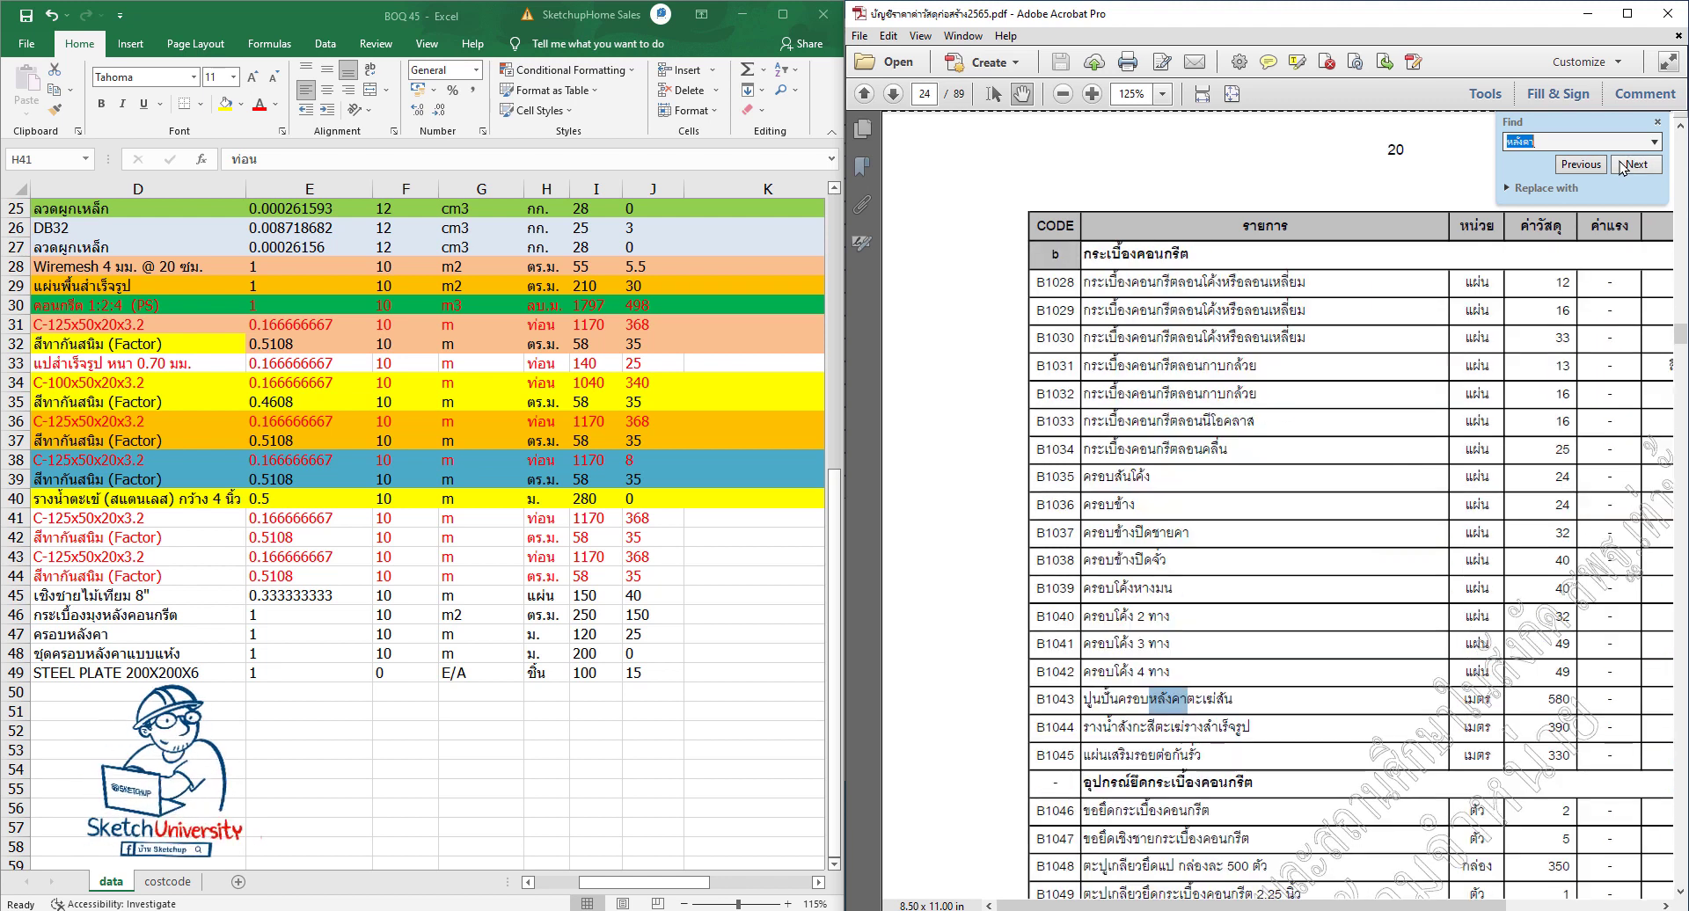
click(1586, 166)
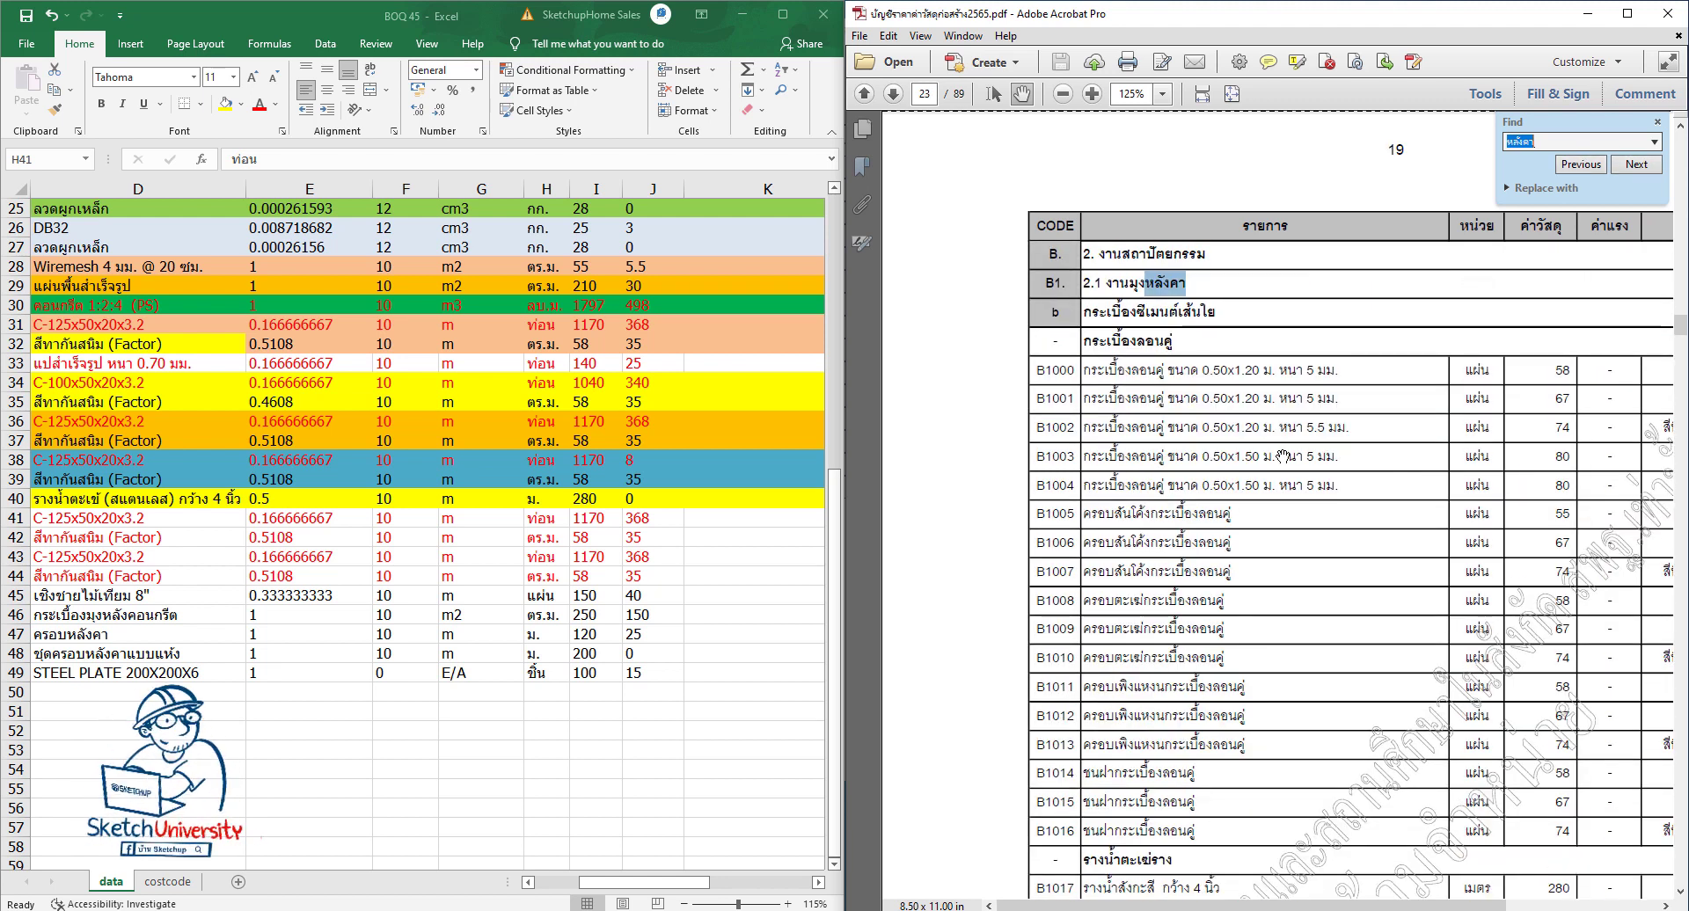
scroll(1273, 431, down, 1)
scroll(1275, 431, down, 1)
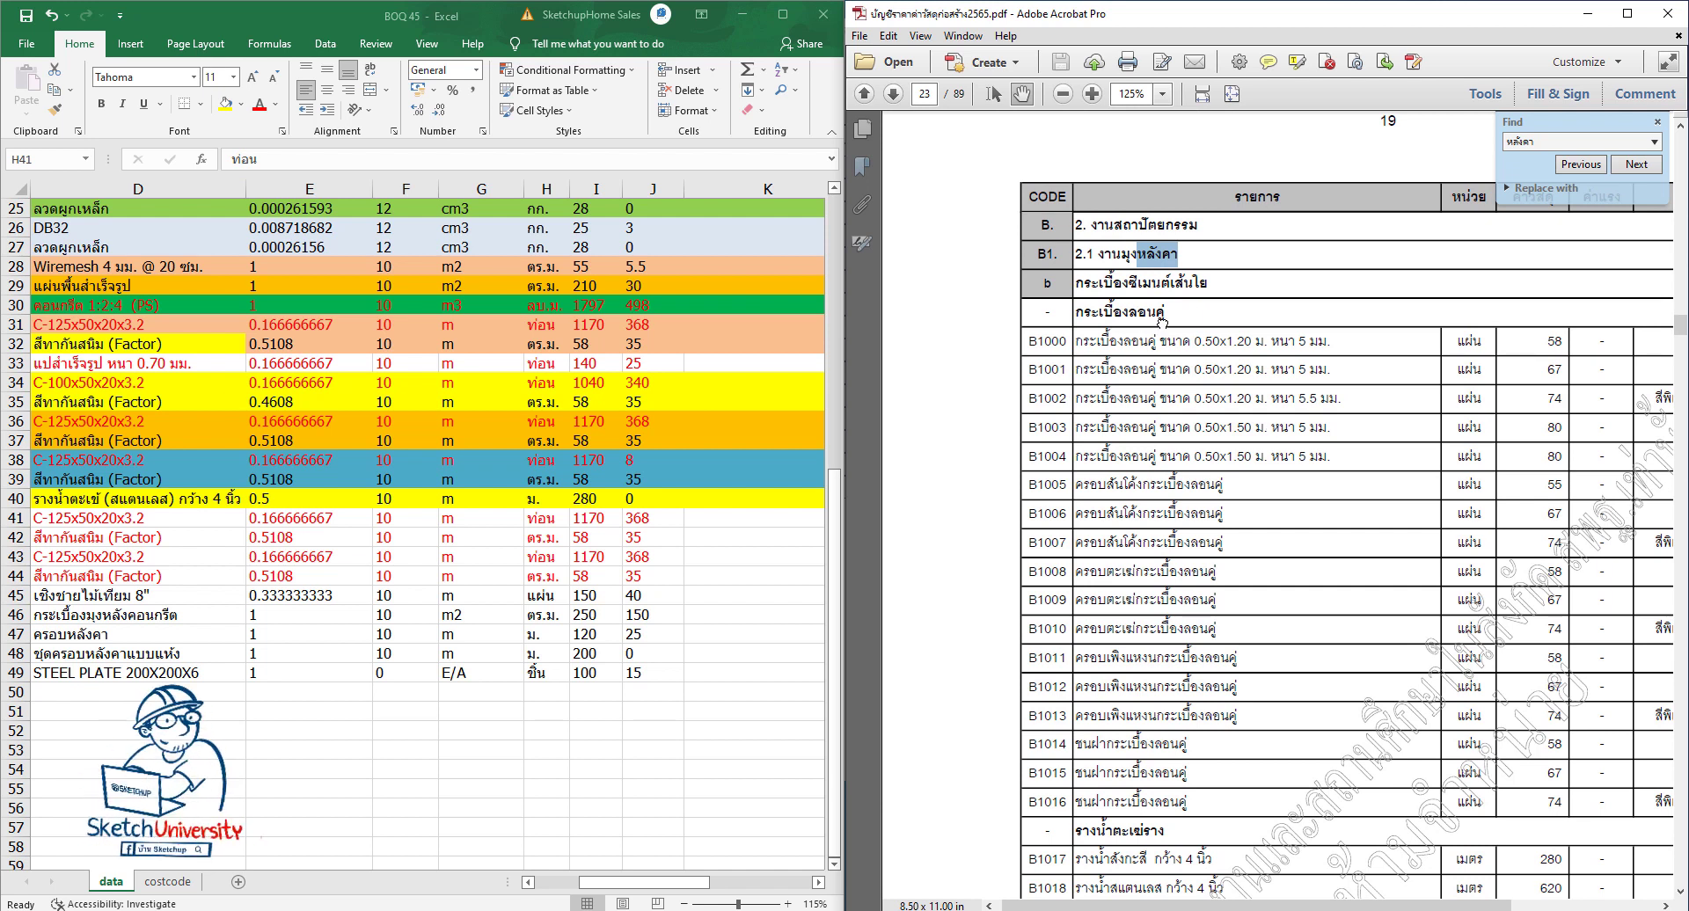
click(1131, 292)
Step: Scroll down to the concrete roof tile table and reveal its remarks column
scroll(1196, 449, down, 3)
scroll(1184, 395, down, 1)
scroll(1184, 395, down, 3)
scroll(1179, 390, down, 4)
scroll(1170, 383, down, 5)
scroll(1162, 376, down, 1)
scroll(1166, 396, down, 2)
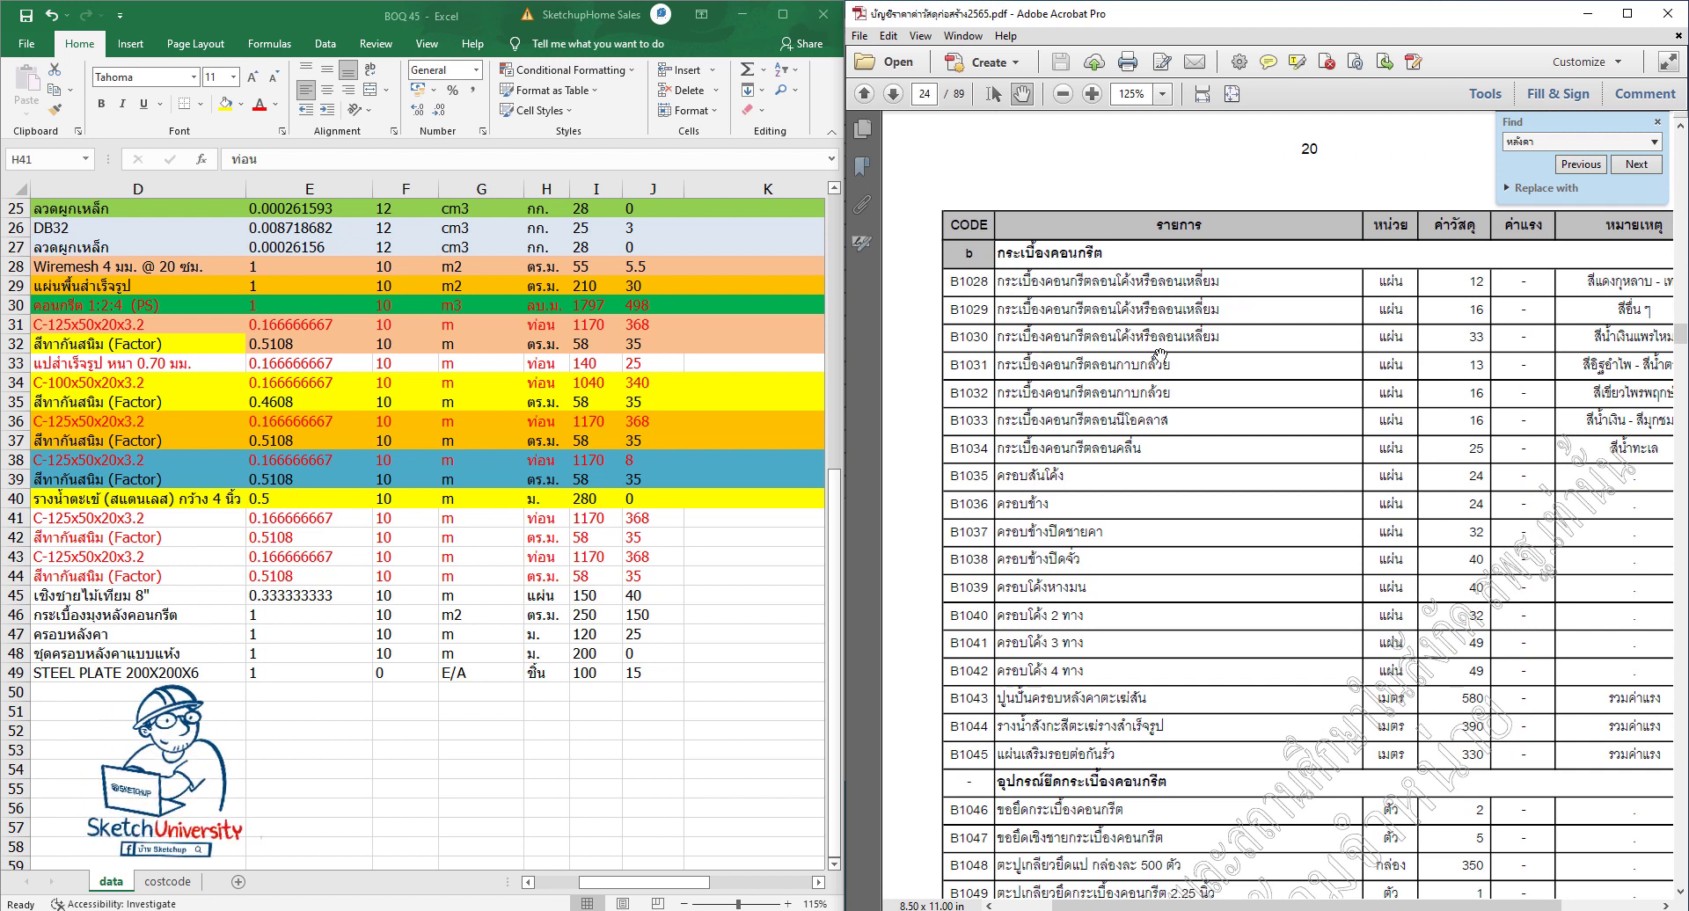
mouse_move(1232, 361)
mouse_down()
mouse_move(1148, 376)
mouse_move(1163, 384)
mouse_up()
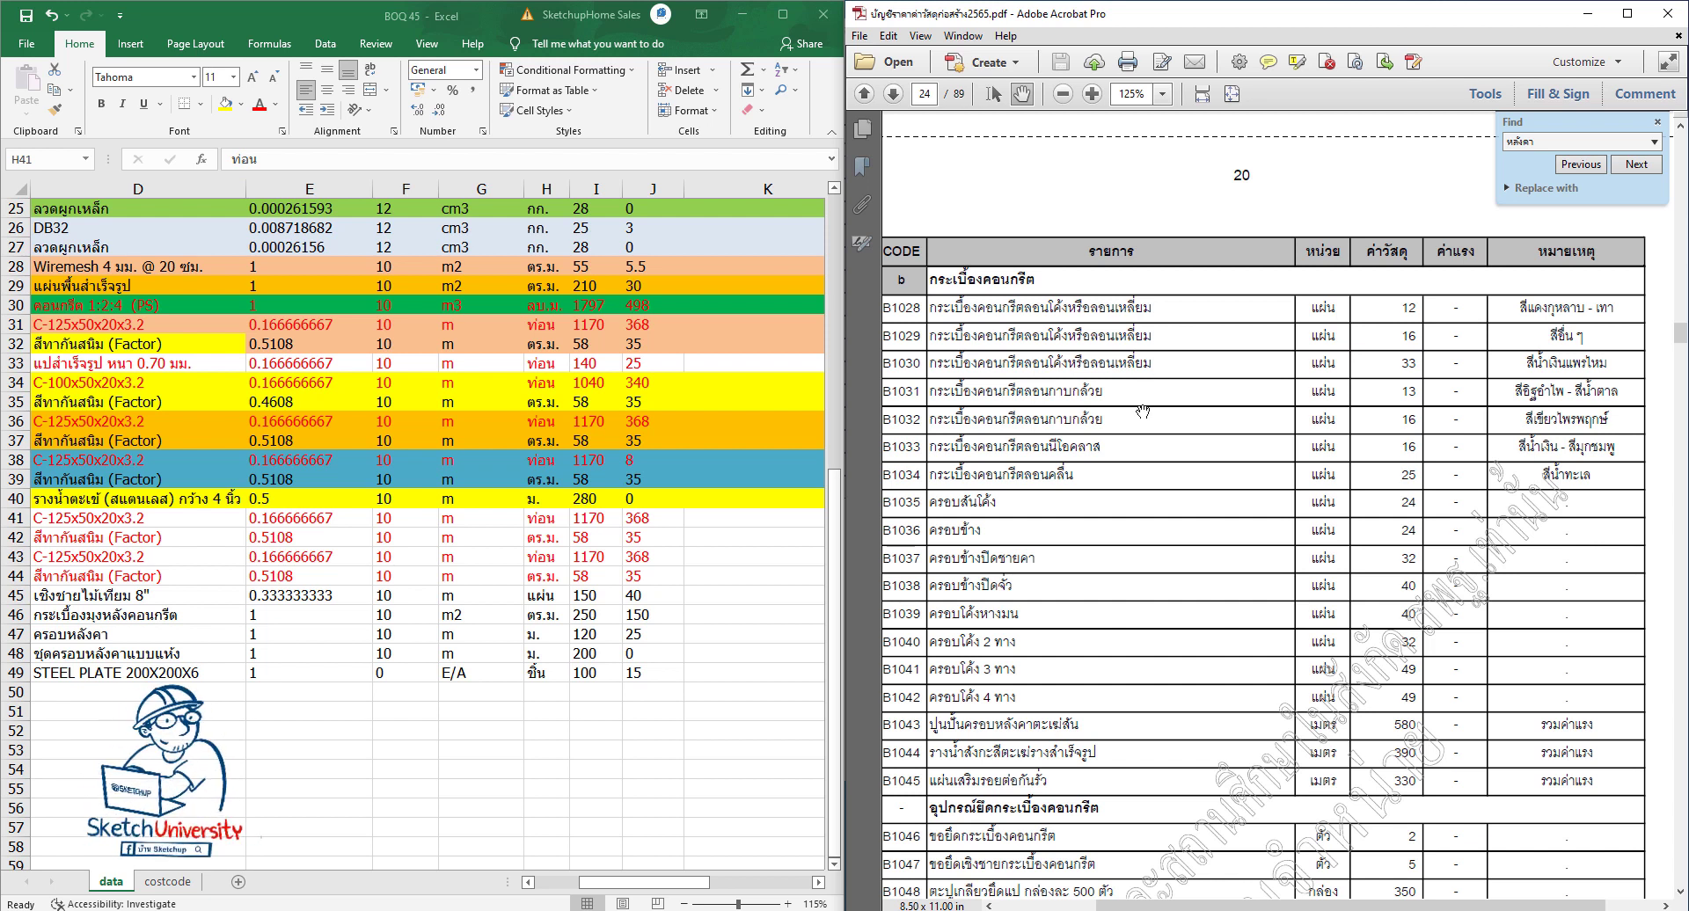
Step: Pan through the page 24 tile rows to the translucent roof-sheet prices B1058–B1062
scroll(1143, 412, down, 2)
scroll(1103, 531, down, 2)
scroll(1108, 523, down, 2)
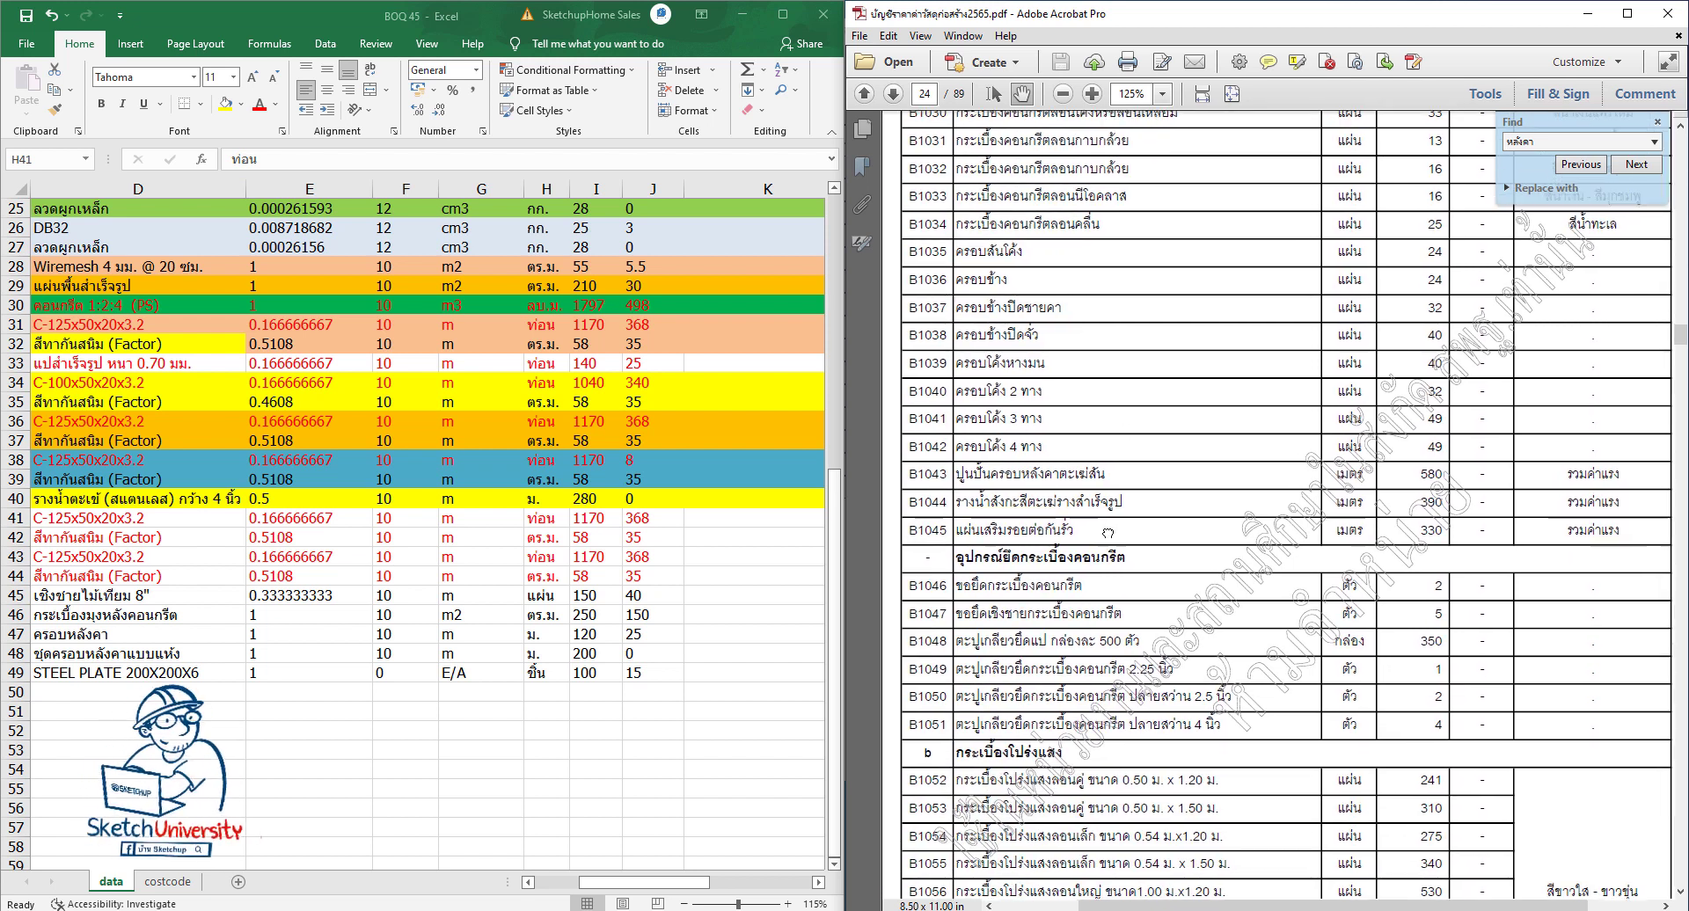
drag(1112, 512, 1141, 459)
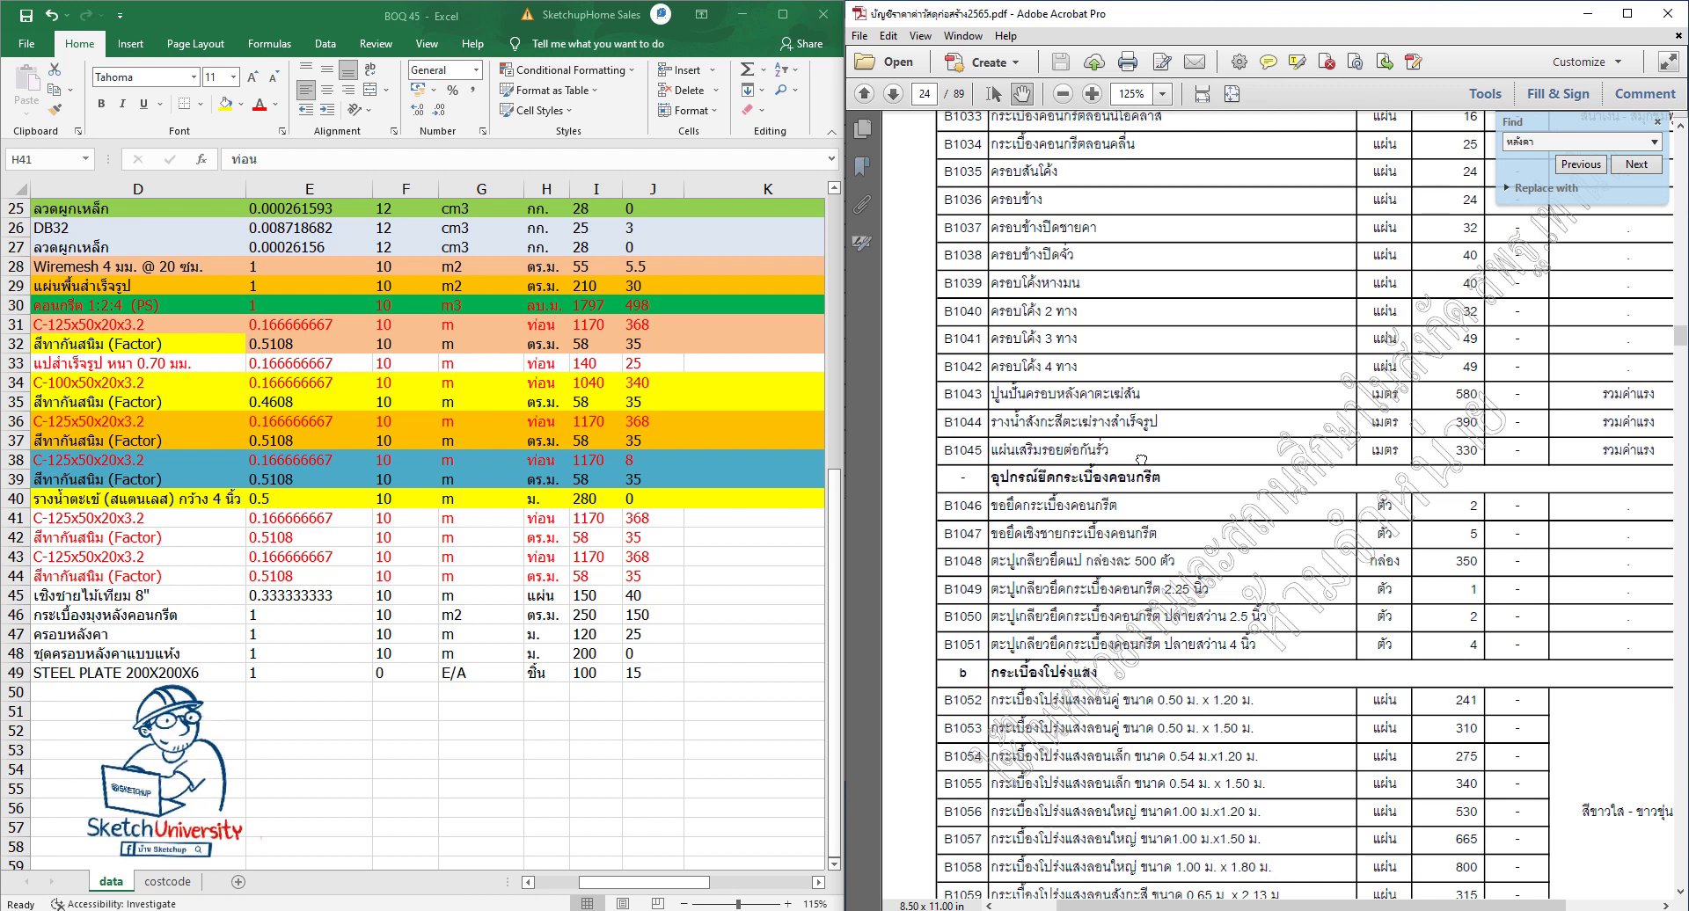
drag(1141, 459, 1145, 465)
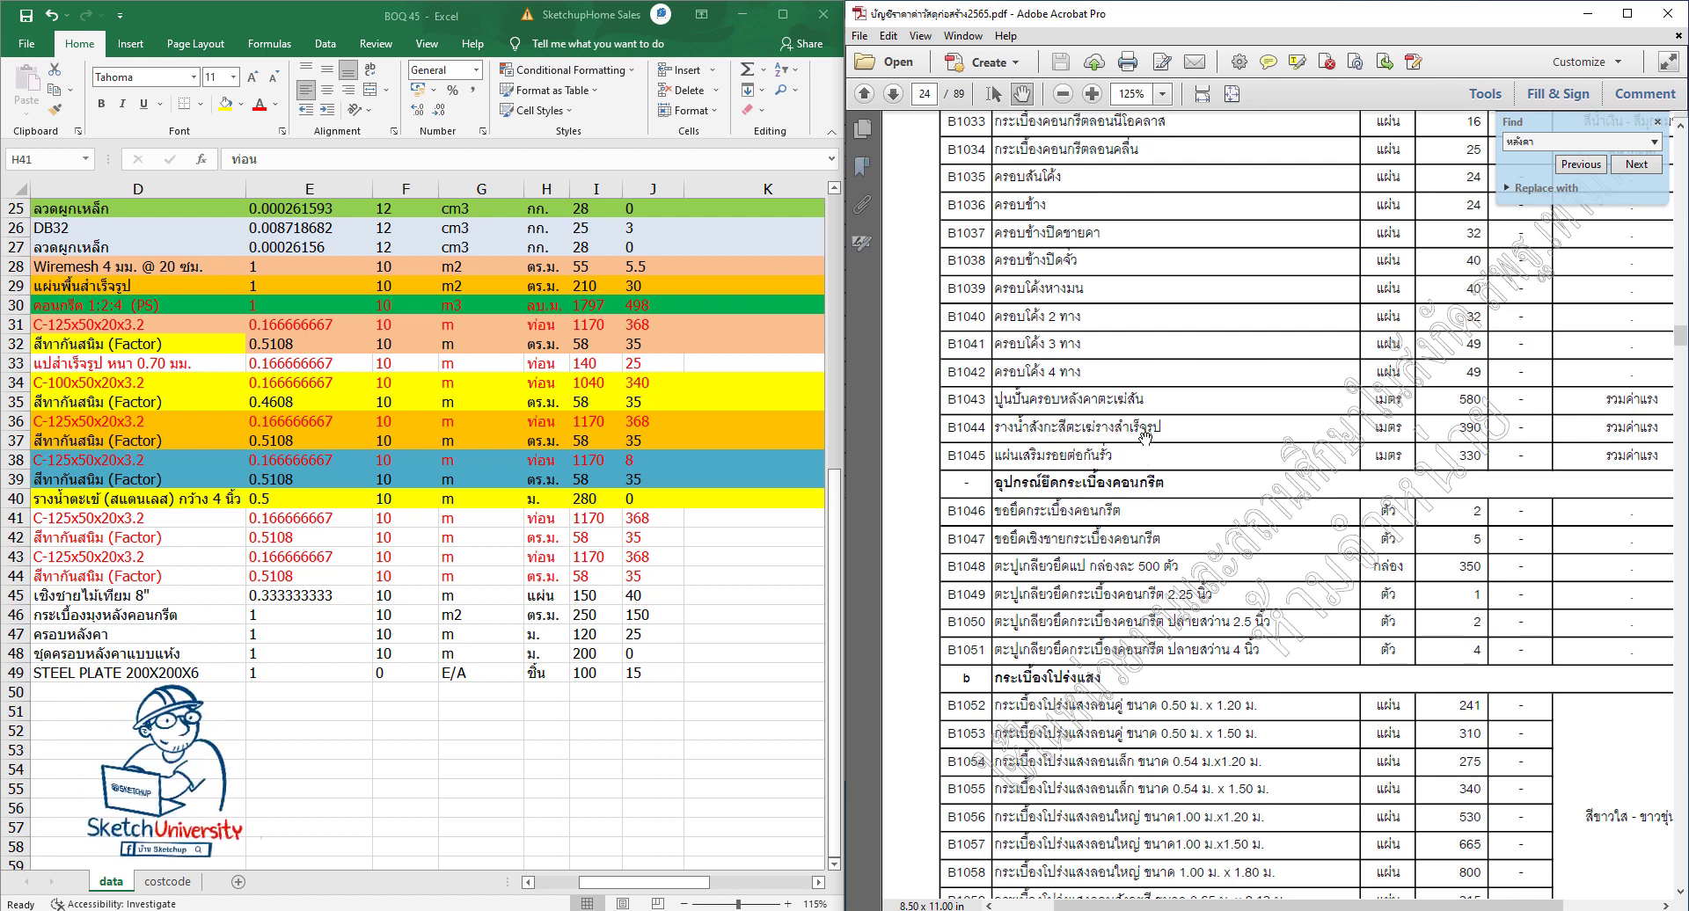
drag(1070, 542, 1078, 507)
scroll(1078, 506, down, 4)
scroll(1089, 596, down, 2)
scroll(1089, 596, down, 5)
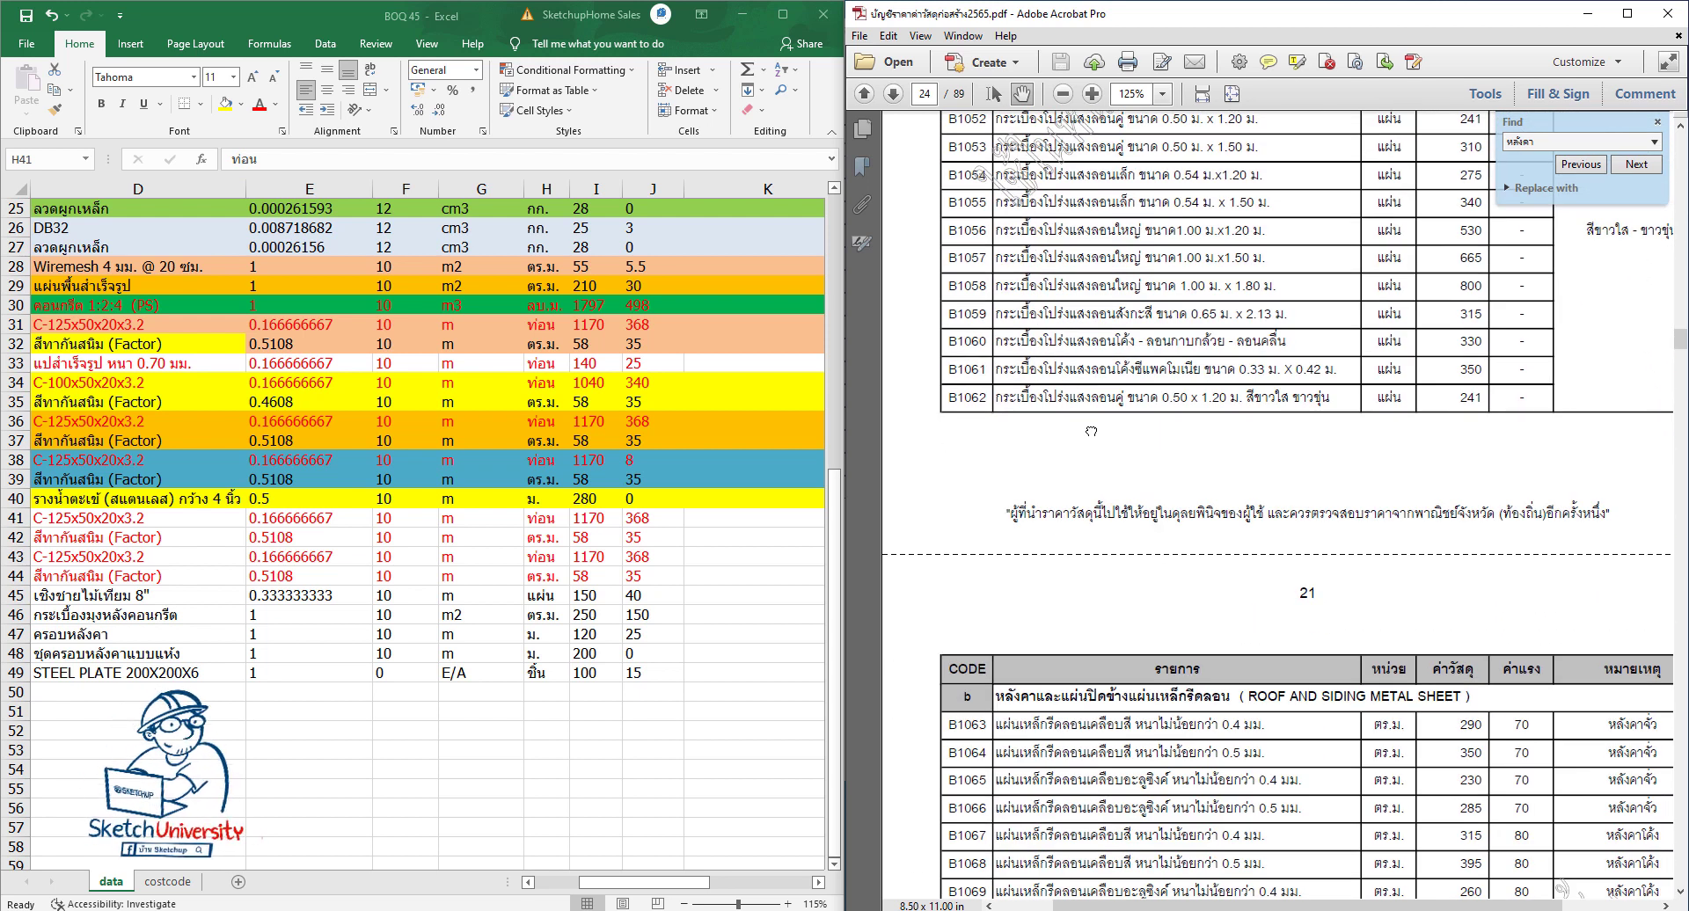
scroll(1090, 431, up, 3)
scroll(1103, 587, up, 2)
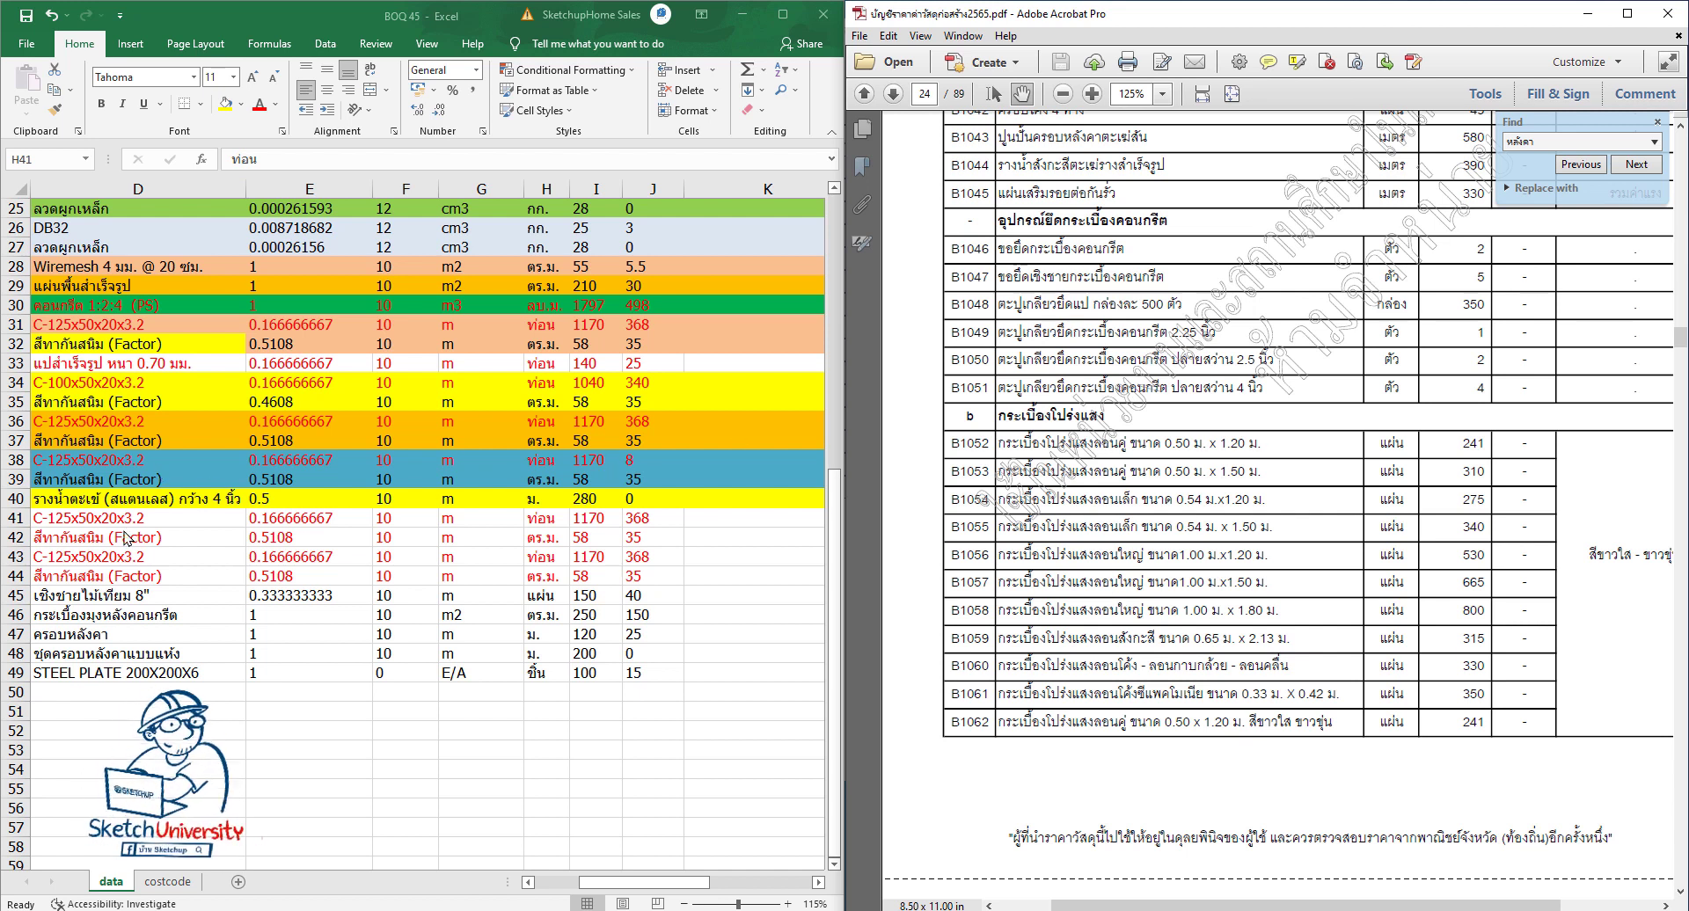
Step: Check Excel row 46's concrete roof tile prices: 250 in I46 and 150 in J46
click(19, 615)
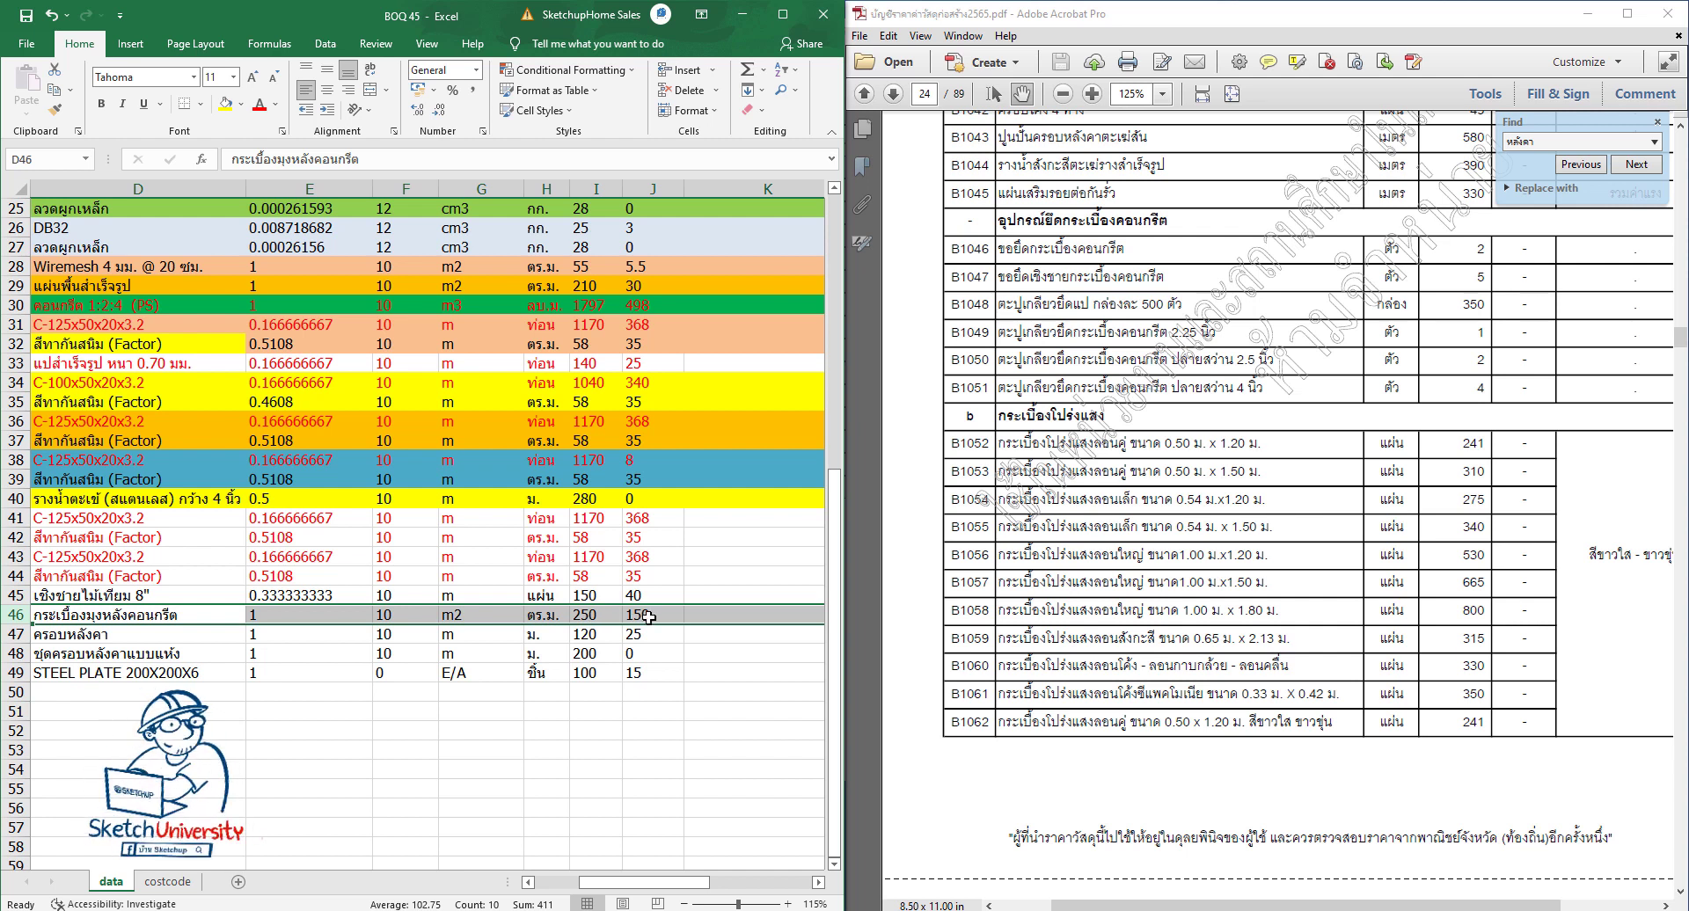
click(591, 619)
click(629, 618)
click(595, 615)
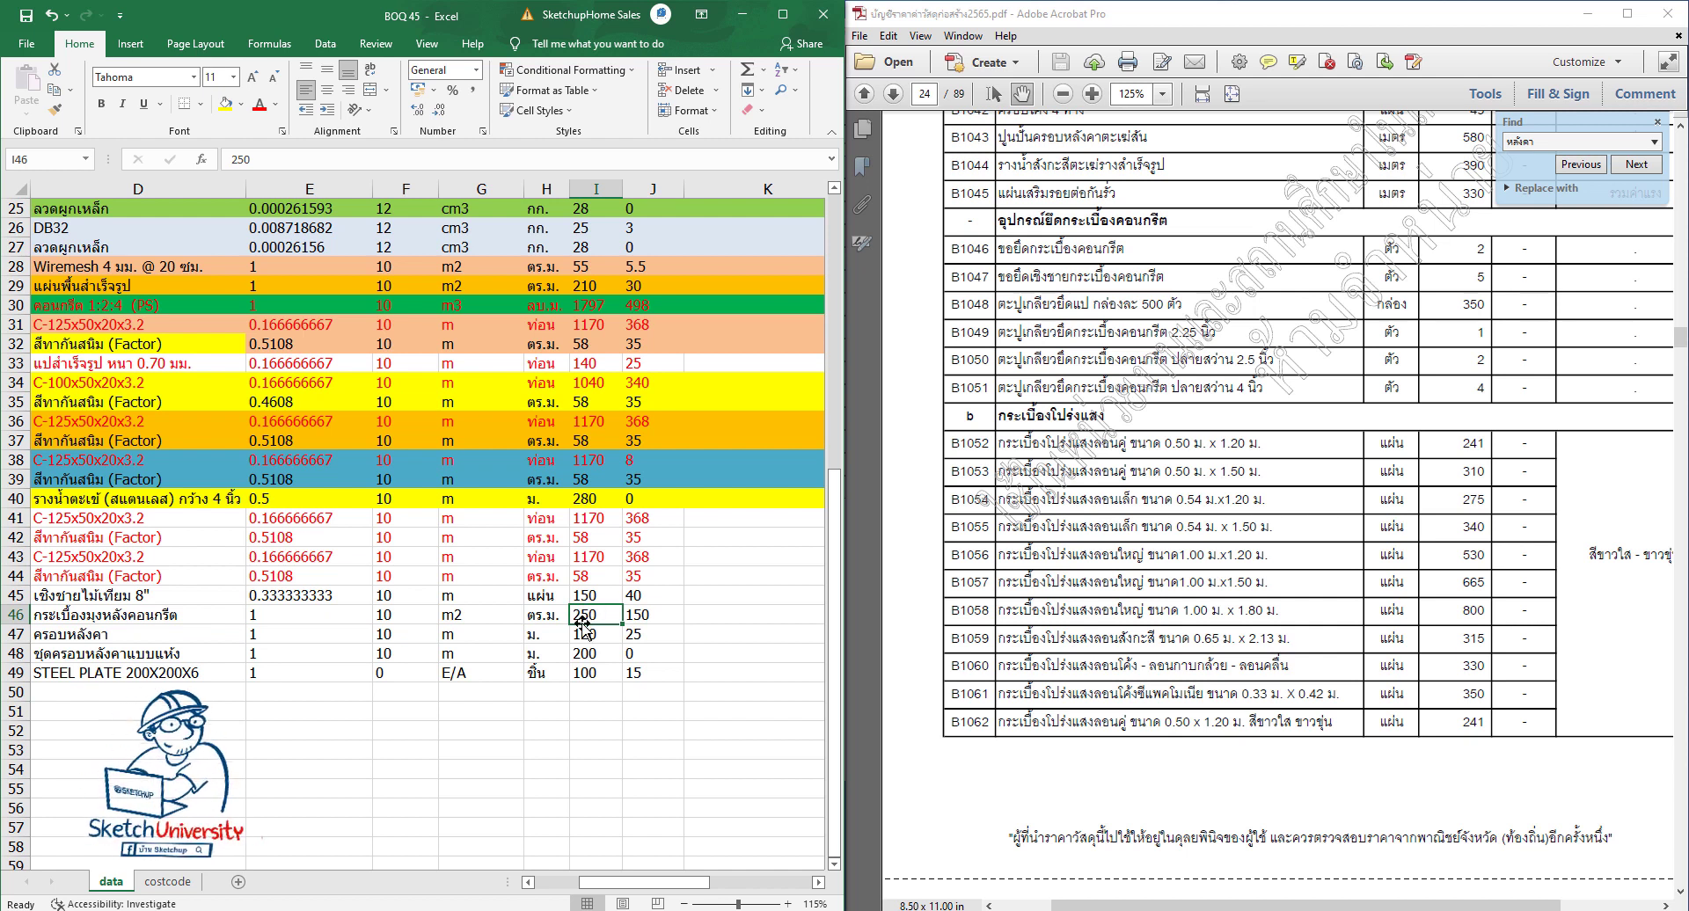
Step: Return to the cost list PDF and scroll down to the metal roof sheet table
click(1141, 548)
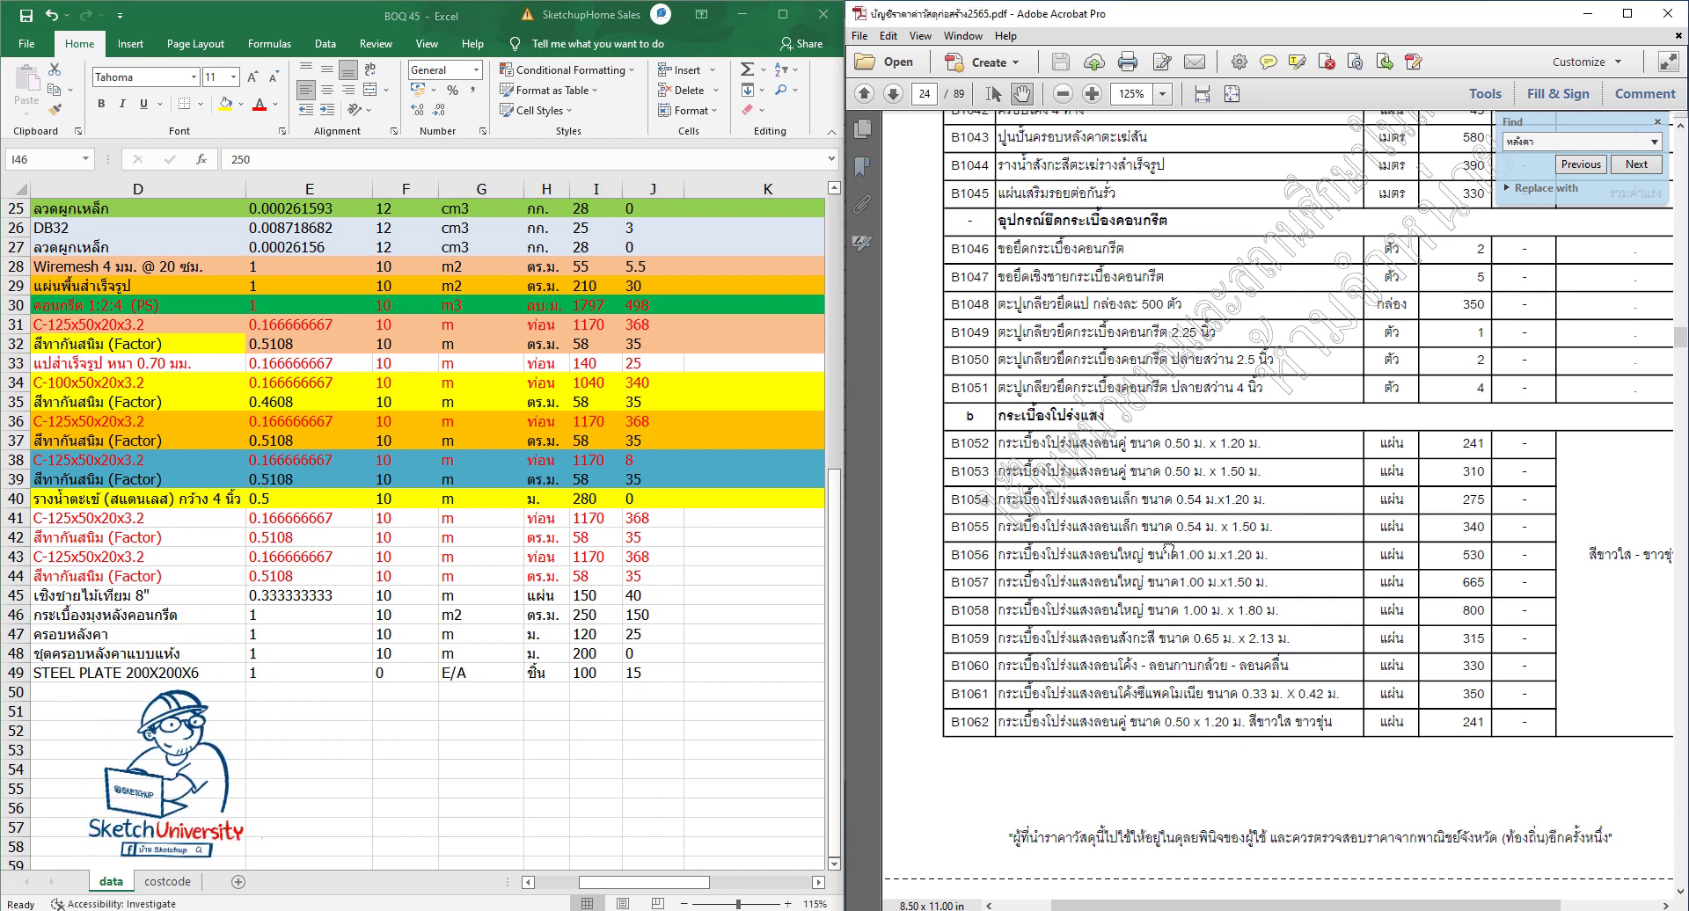
scroll(1179, 528, down, 3)
scroll(1209, 510, down, 2)
scroll(1203, 516, down, 2)
scroll(1196, 523, down, 2)
scroll(1188, 532, down, 2)
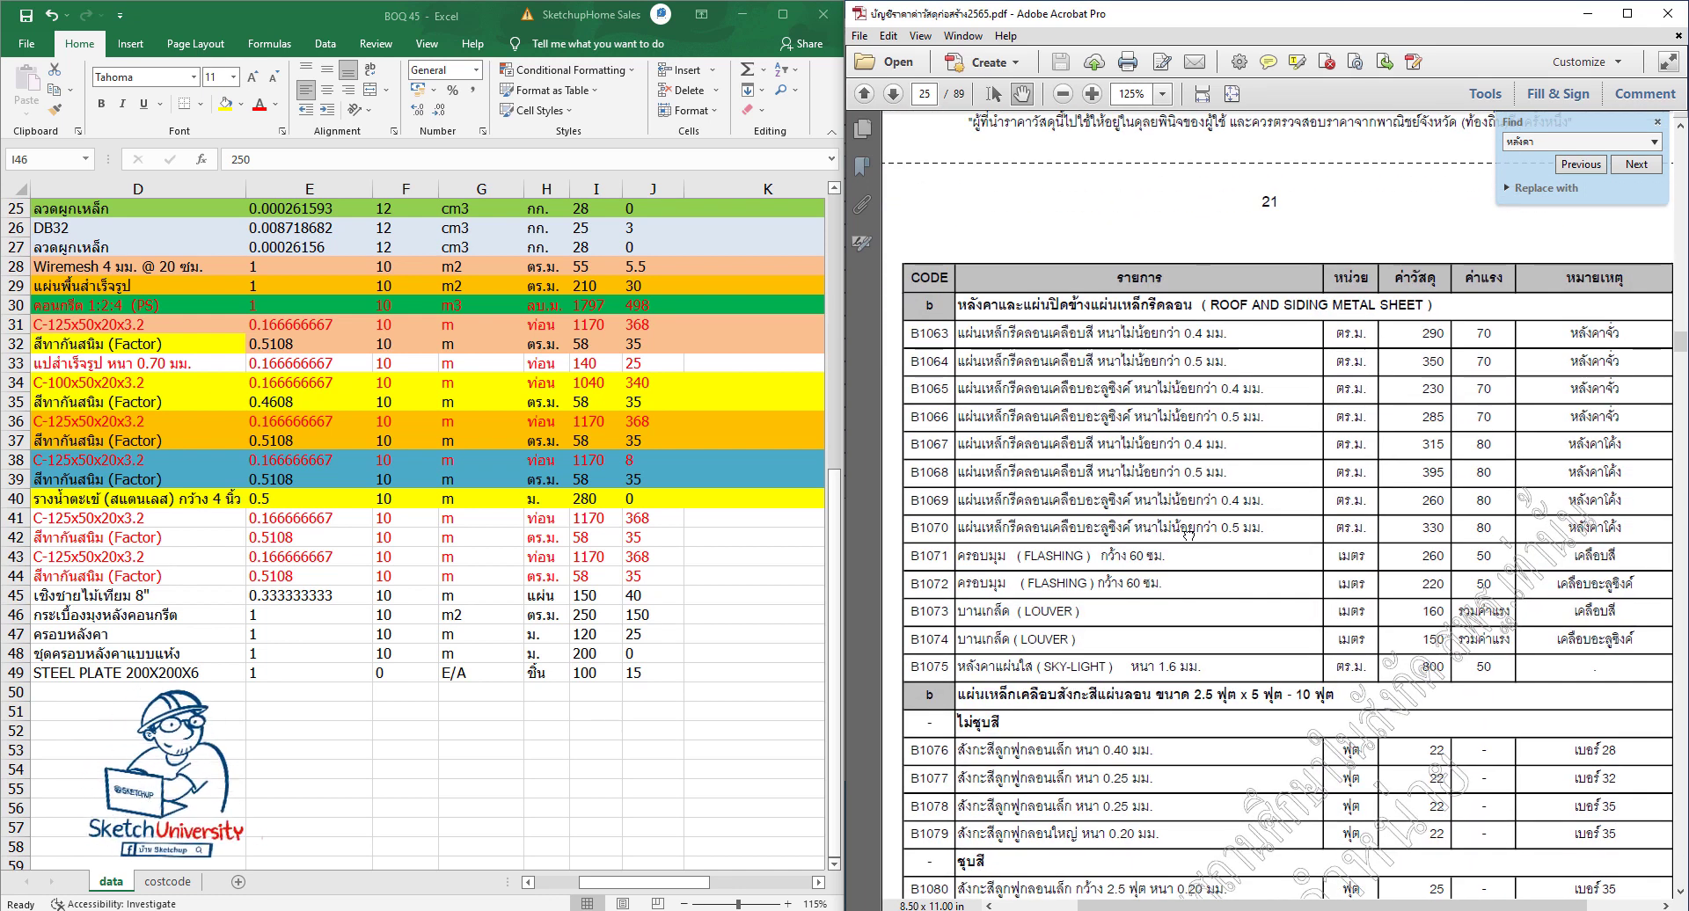
Step: Scroll and pan back through rows B1029–B1045 to the cost table's header rows
scroll(1188, 534, down, 1)
scroll(1134, 590, down, 2)
scroll(1133, 589, down, 1)
scroll(1152, 642, up, 6)
scroll(1161, 668, down, 5)
scroll(1139, 598, down, 2)
scroll(1117, 537, down, 1)
scroll(1110, 492, up, 2)
scroll(1116, 466, up, 7)
scroll(1121, 440, up, 4)
drag(1125, 421, 1134, 749)
drag(1100, 348, 1071, 473)
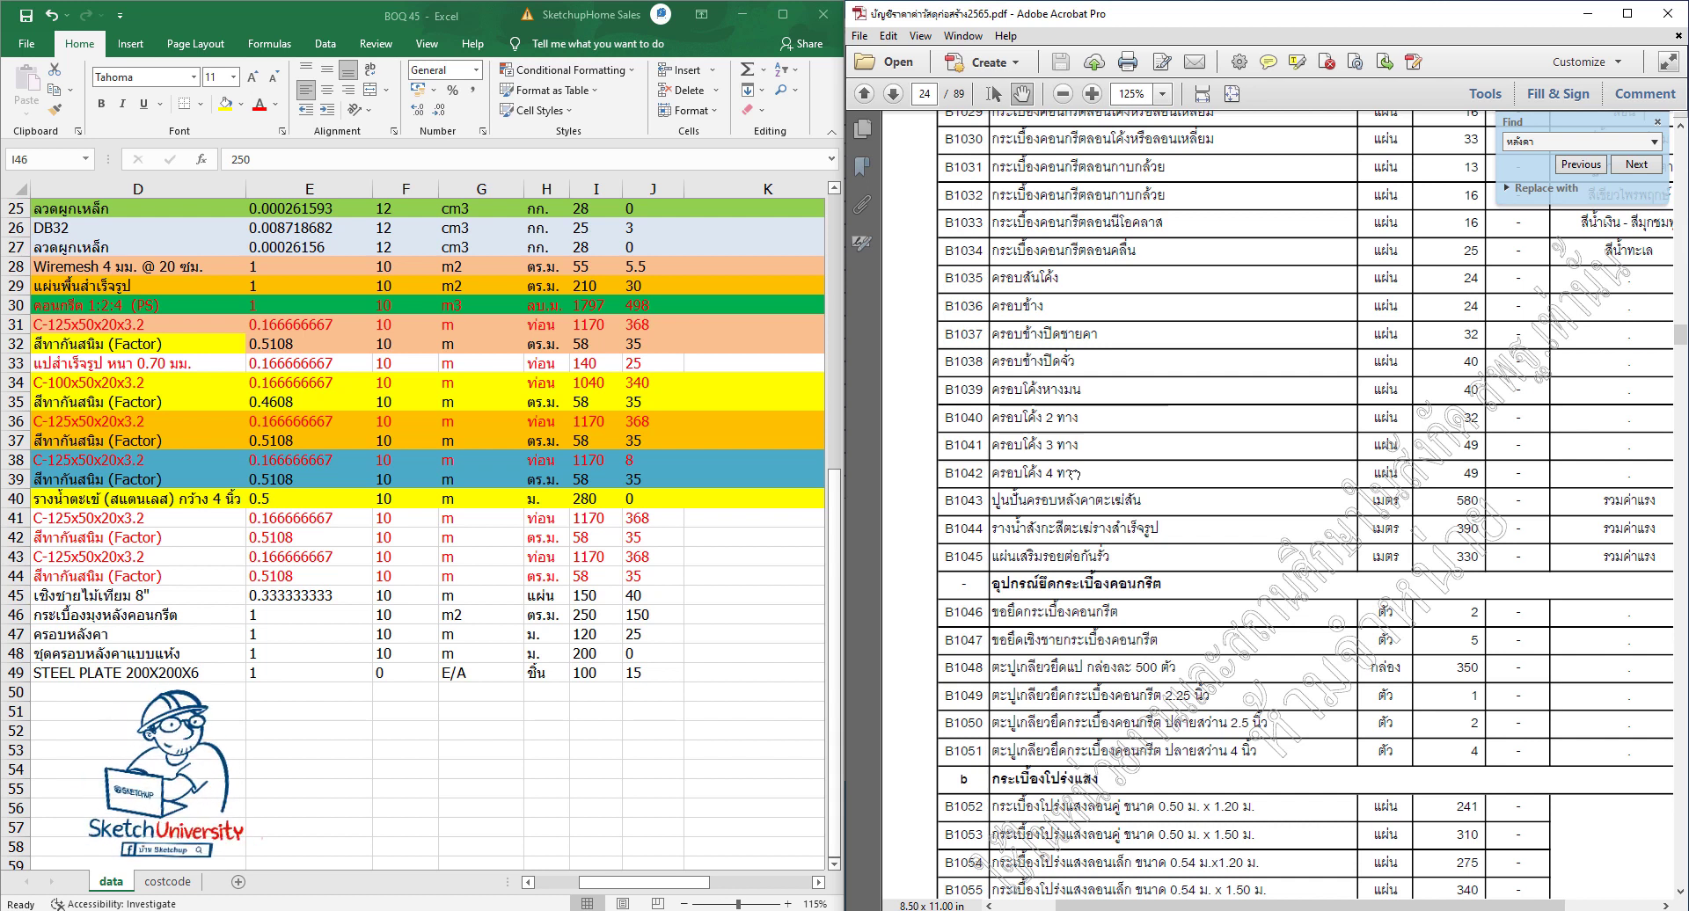
mouse_move(955, 754)
mouse_down()
mouse_move(971, 897)
mouse_move(1070, 214)
mouse_up()
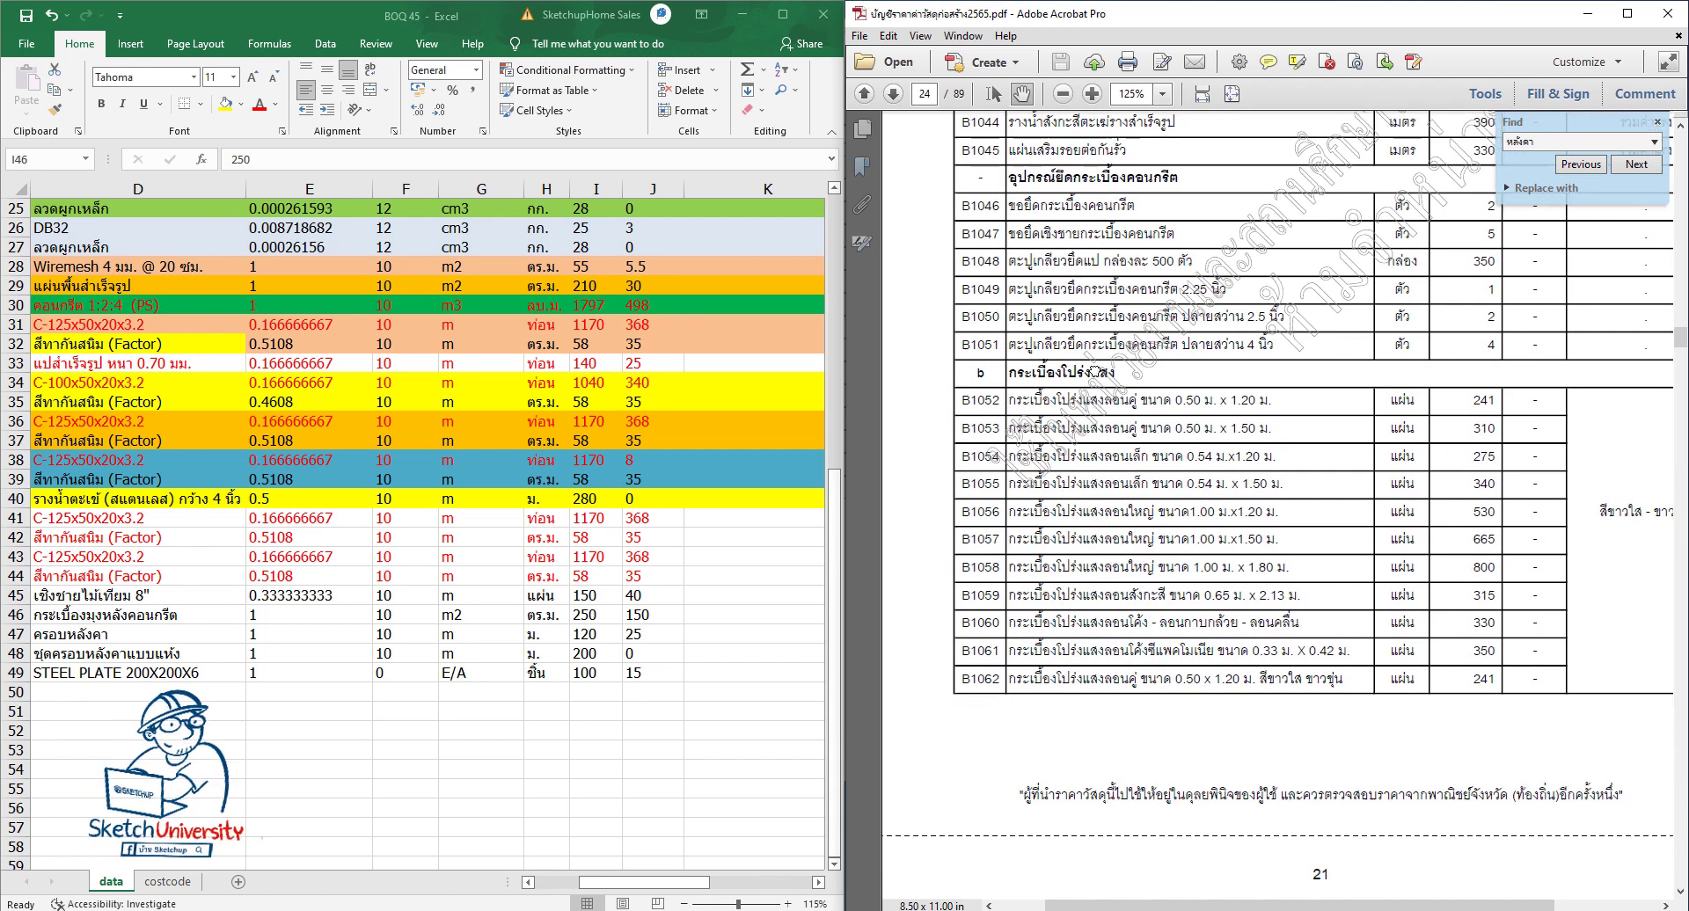
Step: Scroll down to page 26's roof-tile installation rates, showing rows B1110–B1113 at 74
scroll(1077, 282, down, 5)
scroll(1086, 352, down, 3)
scroll(1095, 423, down, 3)
scroll(1095, 423, down, 1)
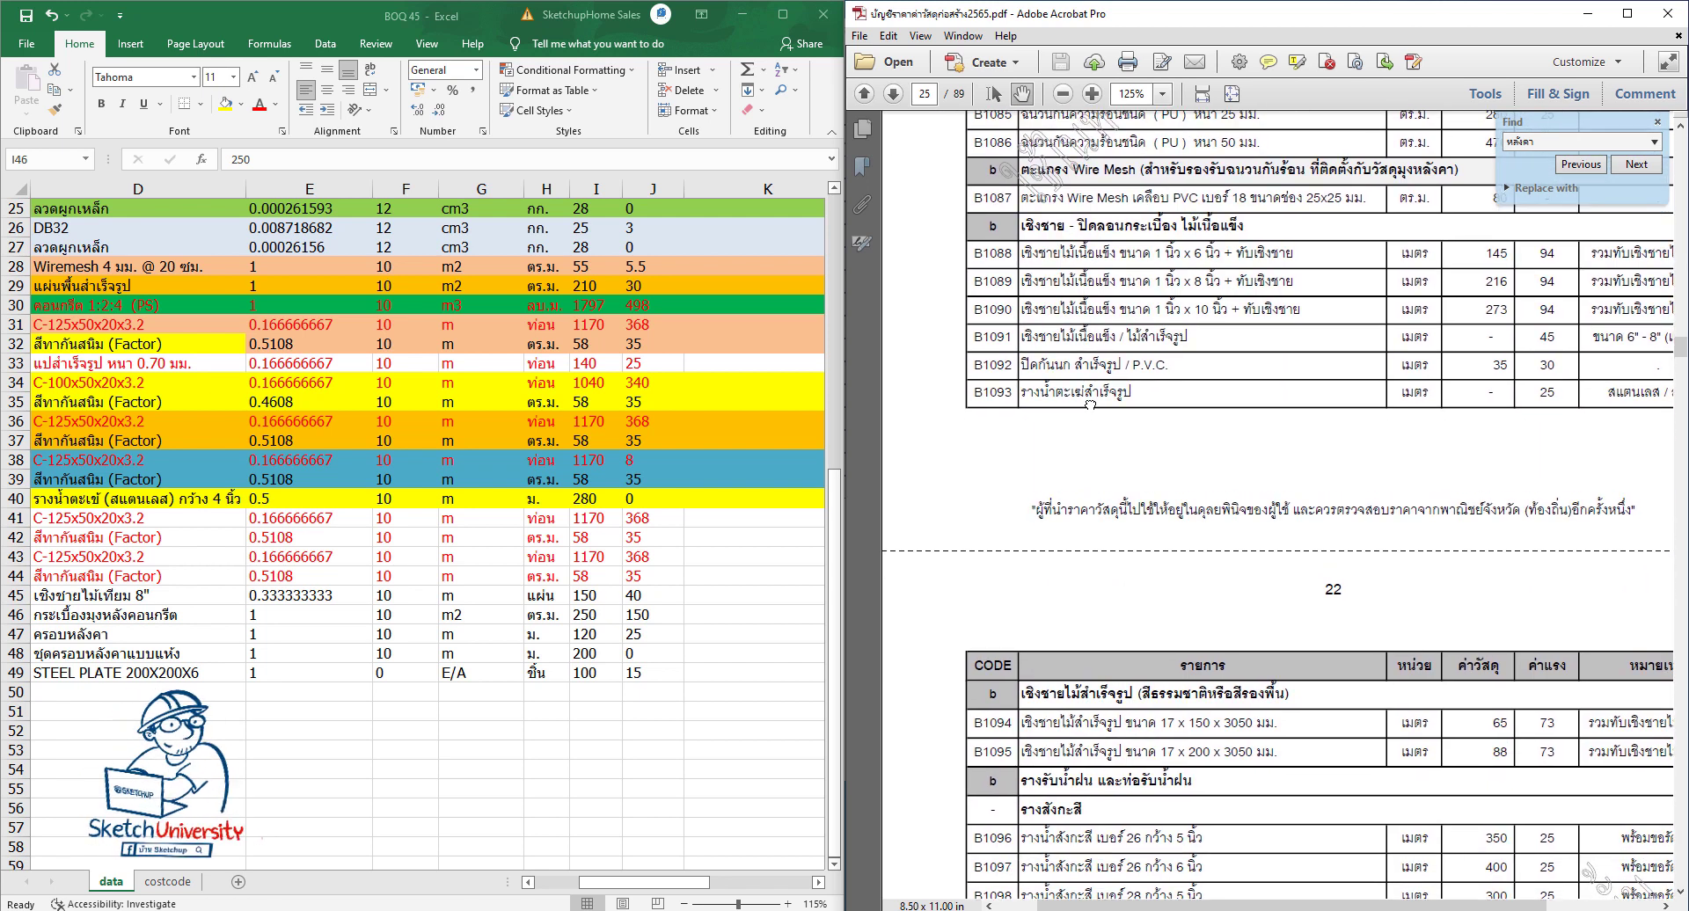
scroll(1112, 352, down, 3)
scroll(1113, 378, down, 2)
scroll(1106, 440, down, 1)
scroll(1101, 493, down, 1)
scroll(1097, 528, down, 1)
drag(1099, 529, 1099, 524)
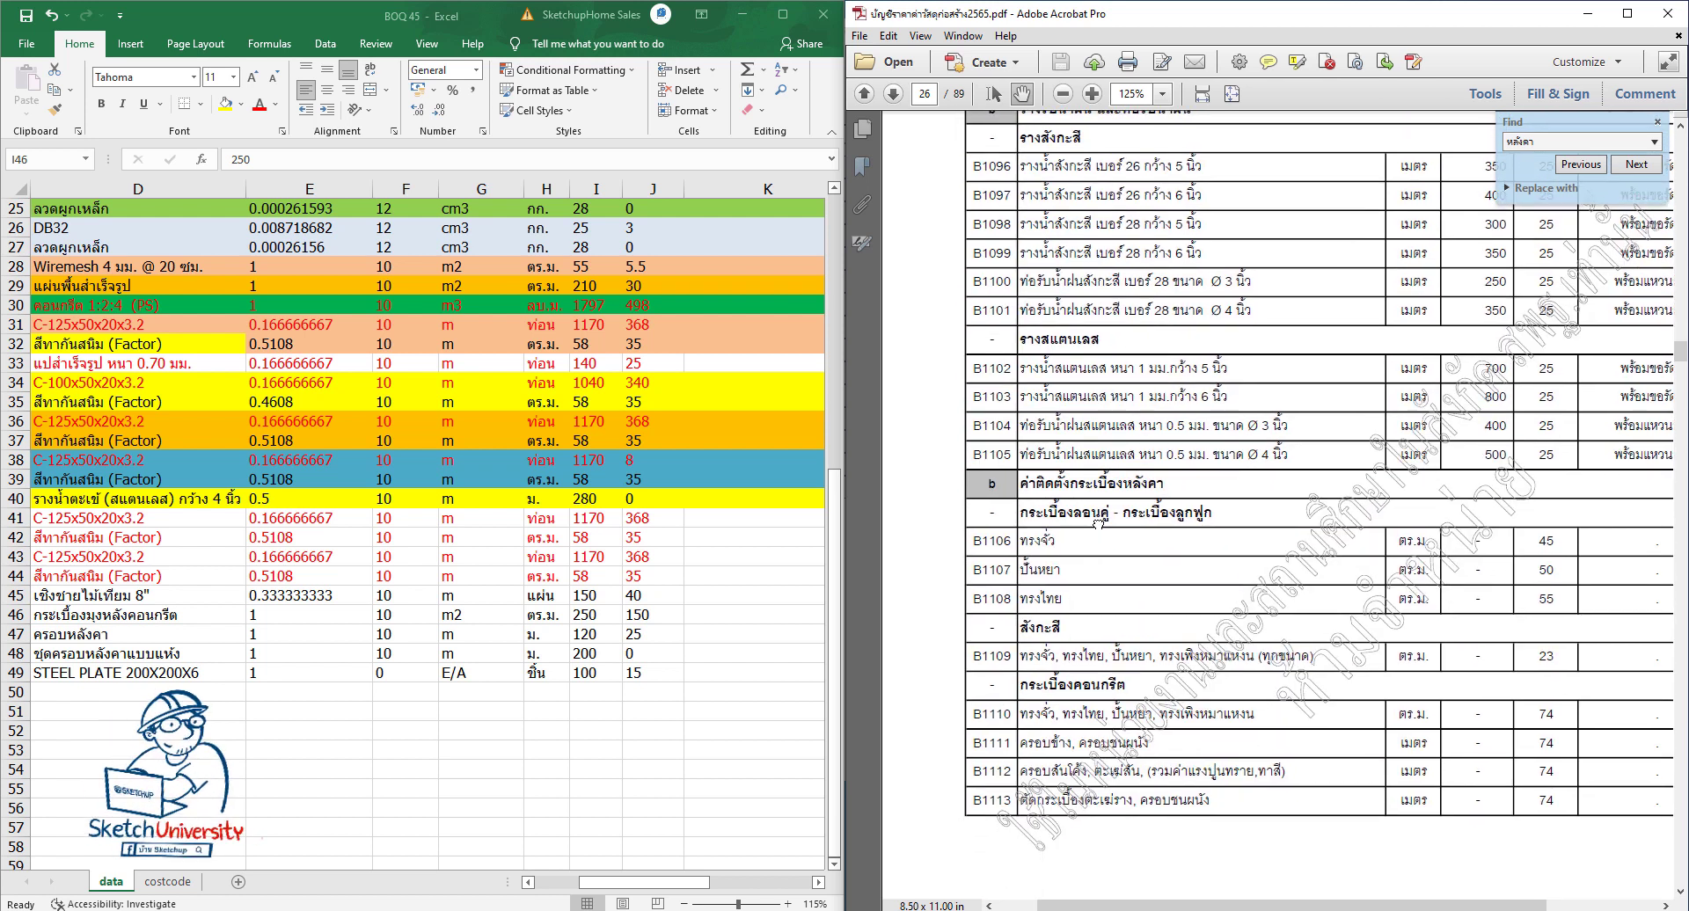
scroll(1100, 520, down, 1)
scroll(1099, 516, down, 2)
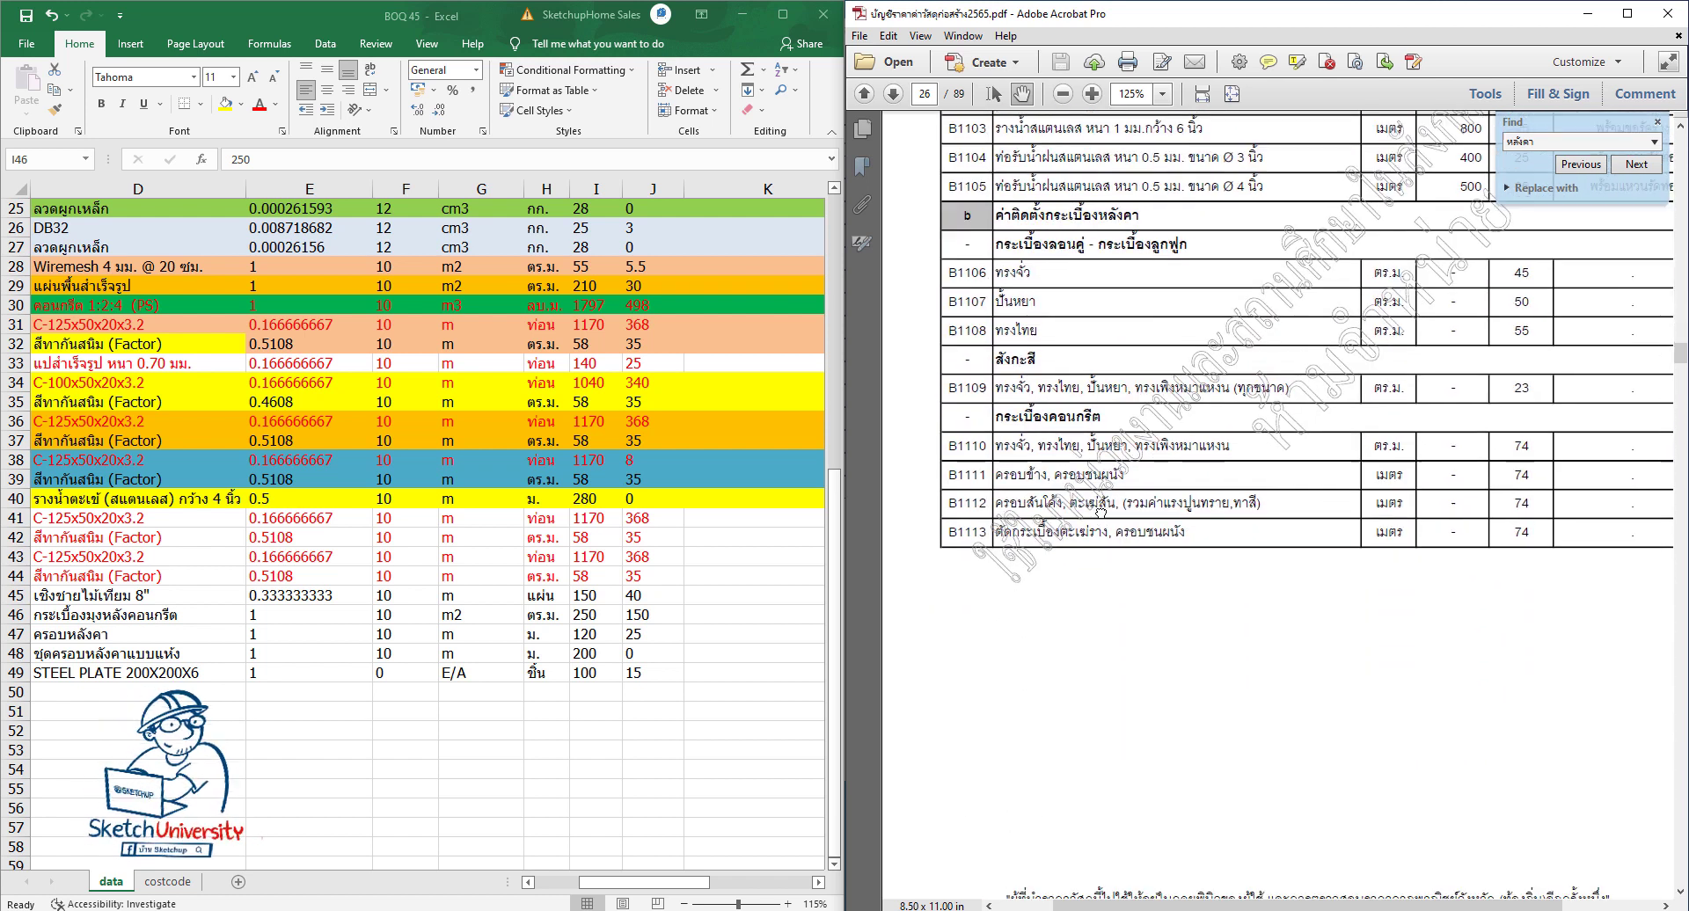
drag(1100, 512, 1157, 643)
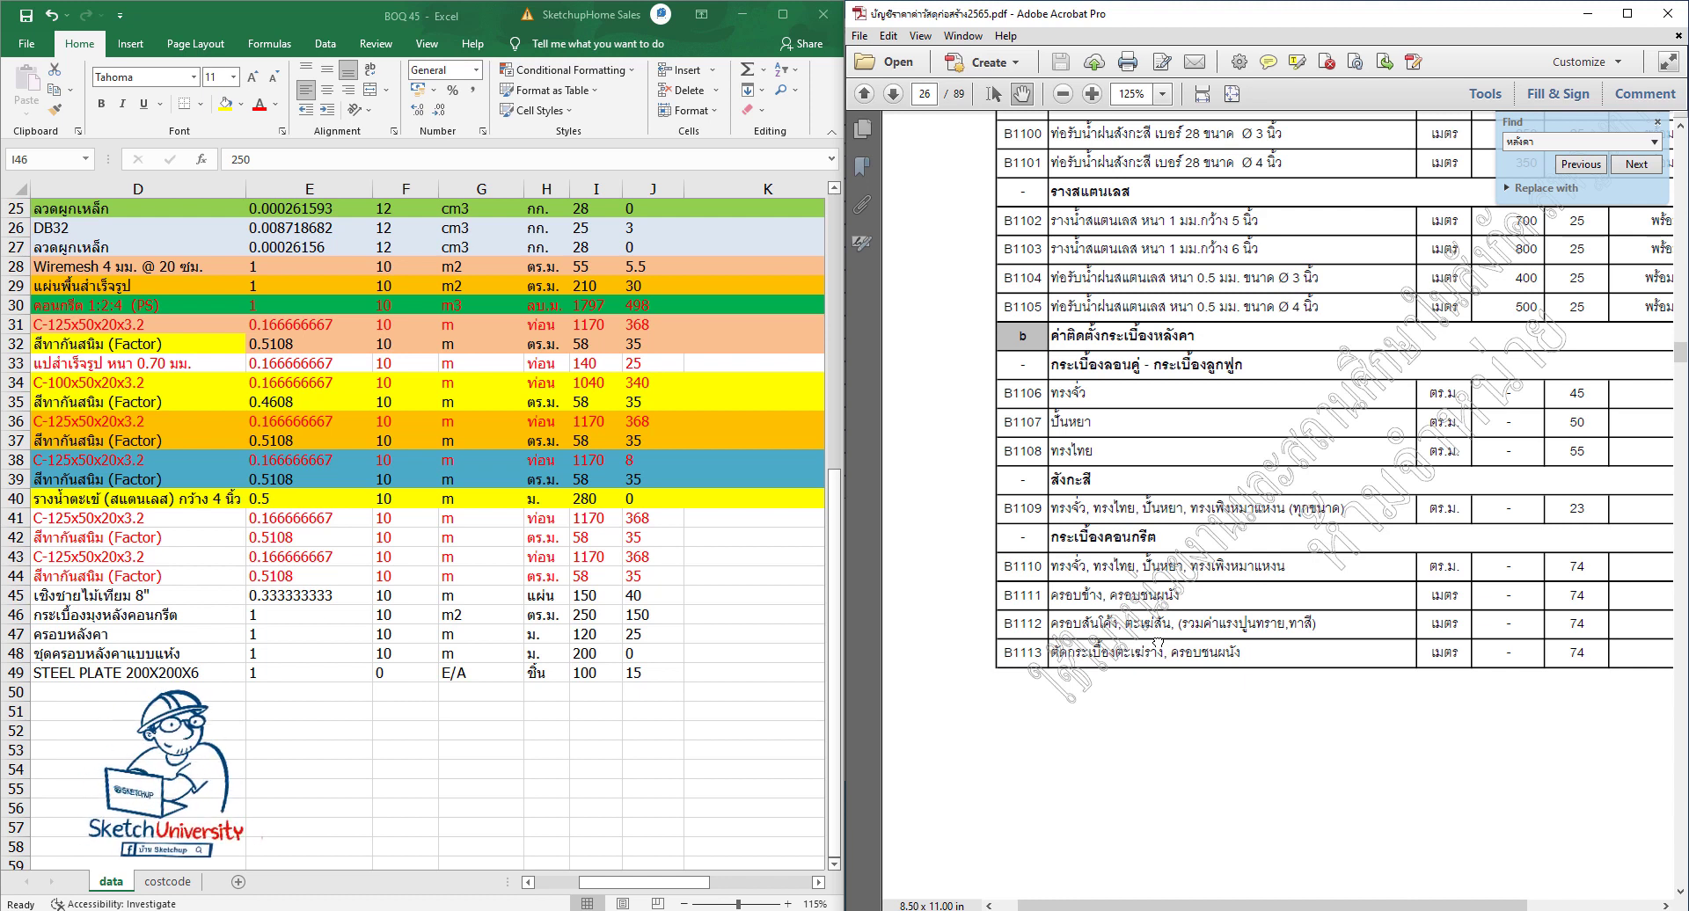
drag(1152, 633, 1148, 651)
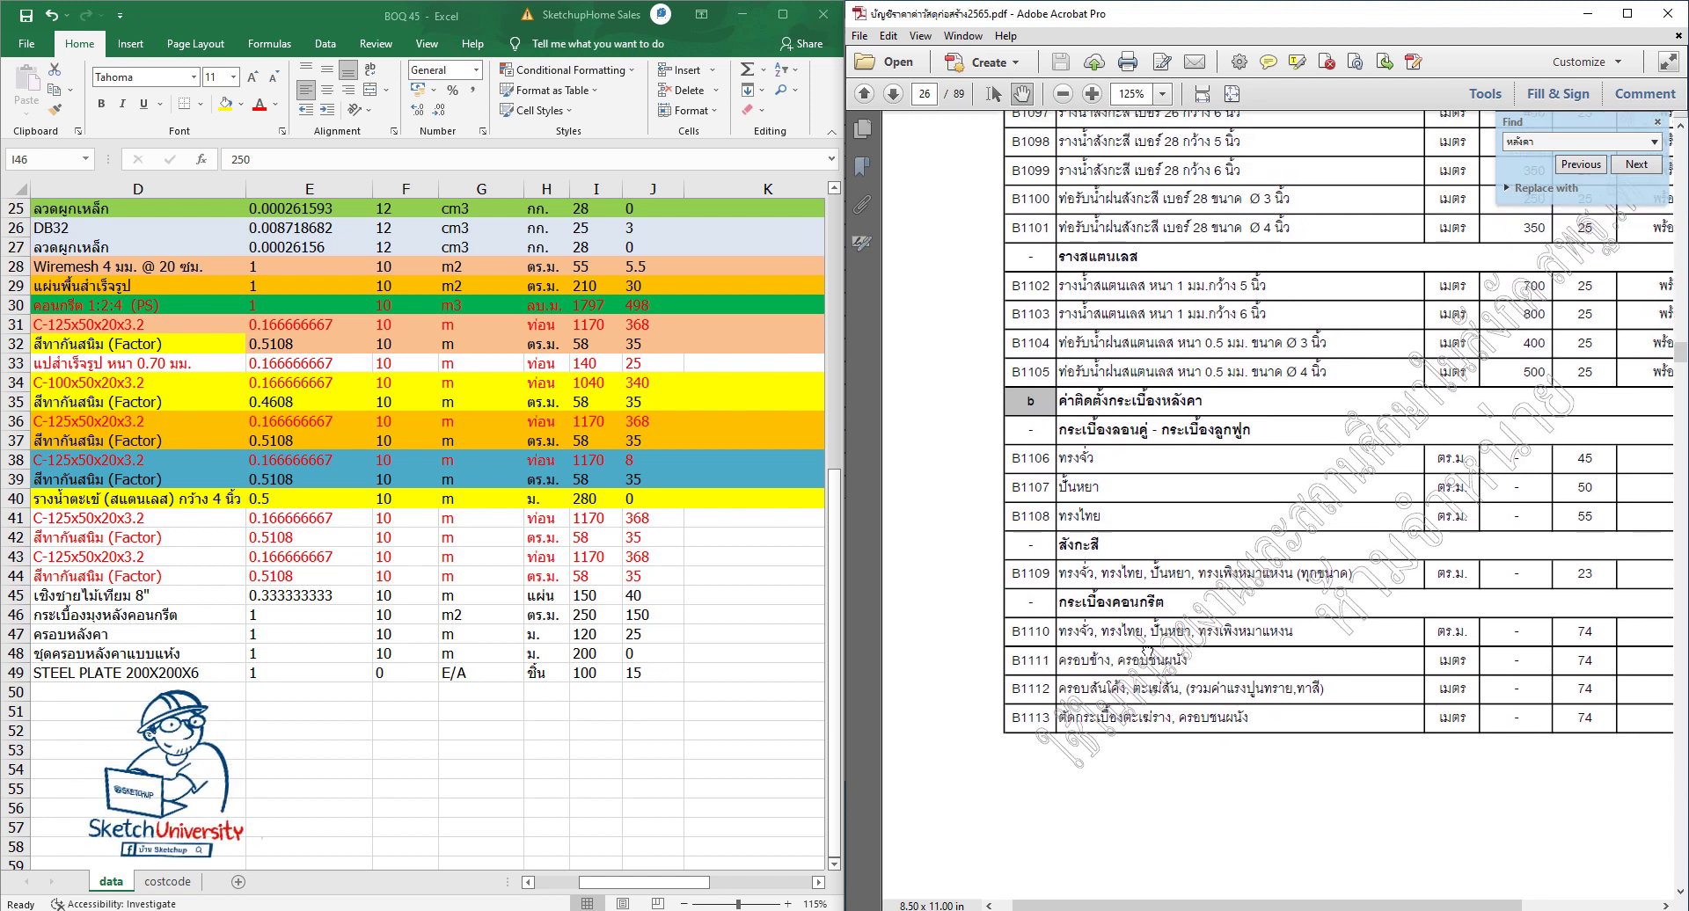
drag(1147, 650, 1126, 622)
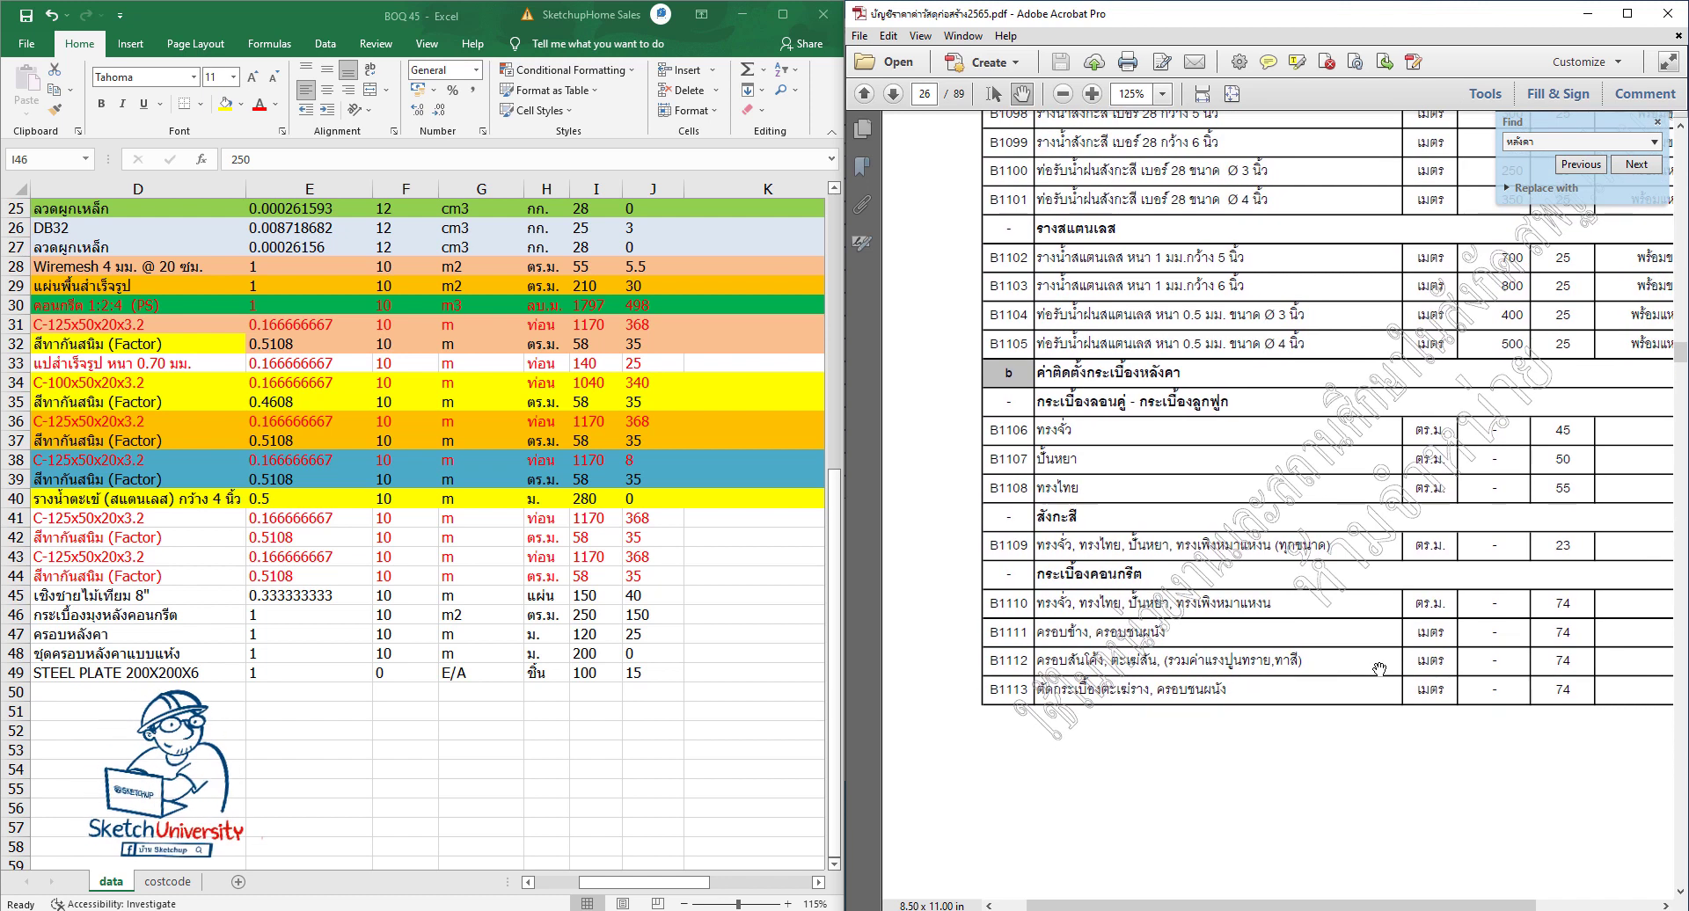
drag(1547, 651, 1526, 646)
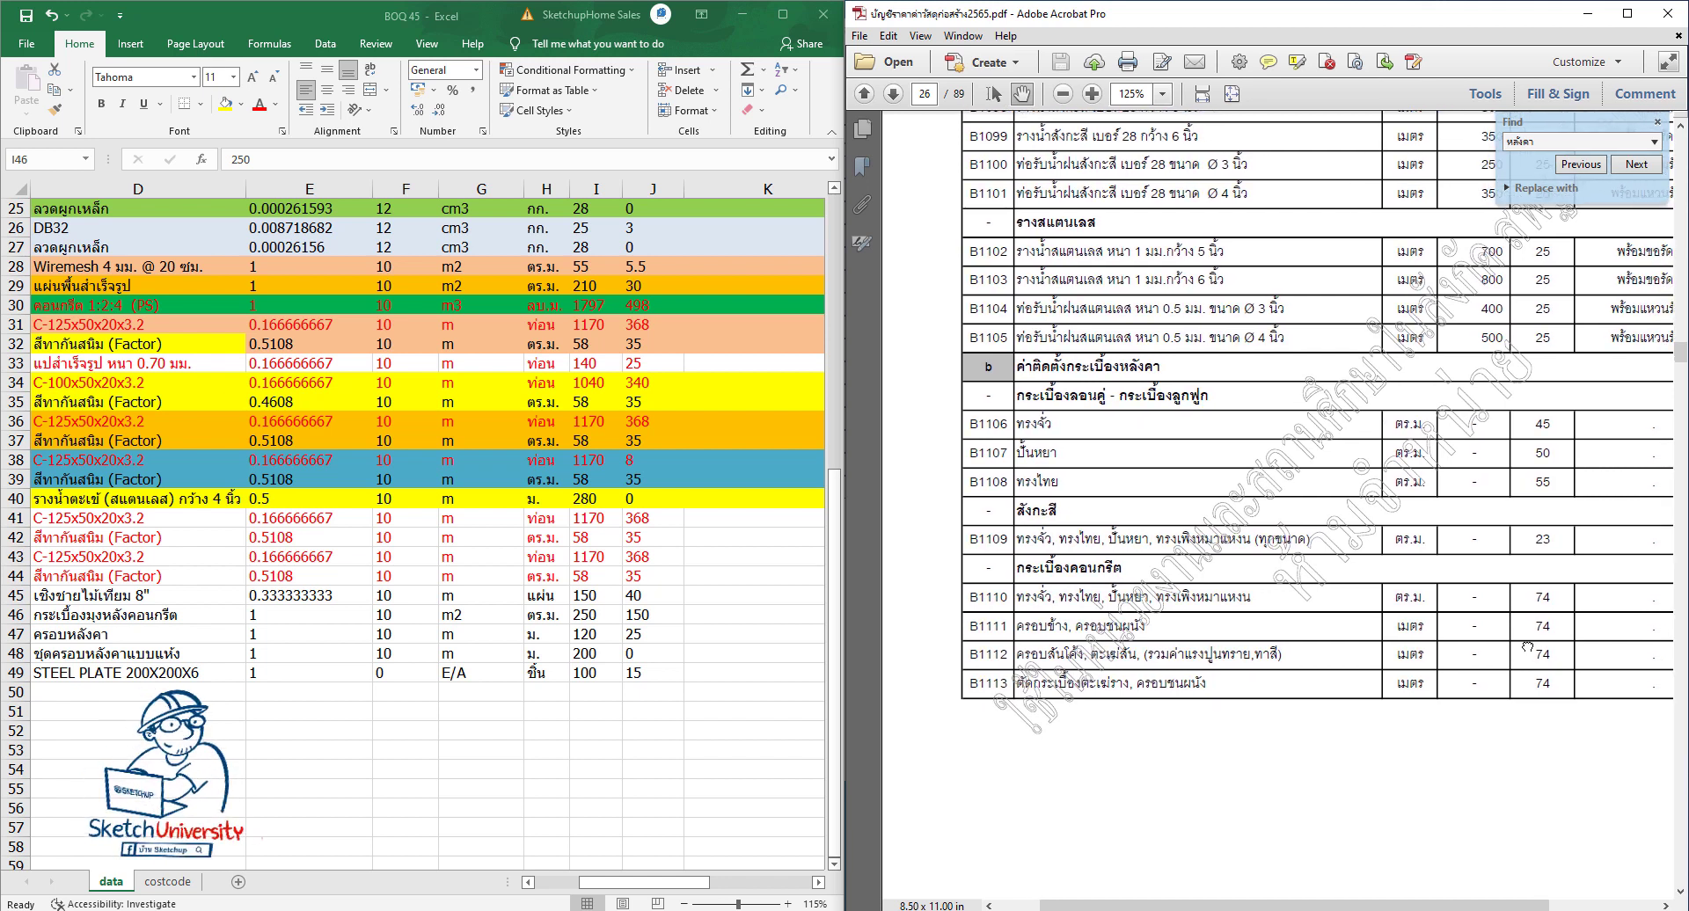
Step: Enter 74 as the ridge-cap labour price in J47 and turn row 47's text red
click(647, 635)
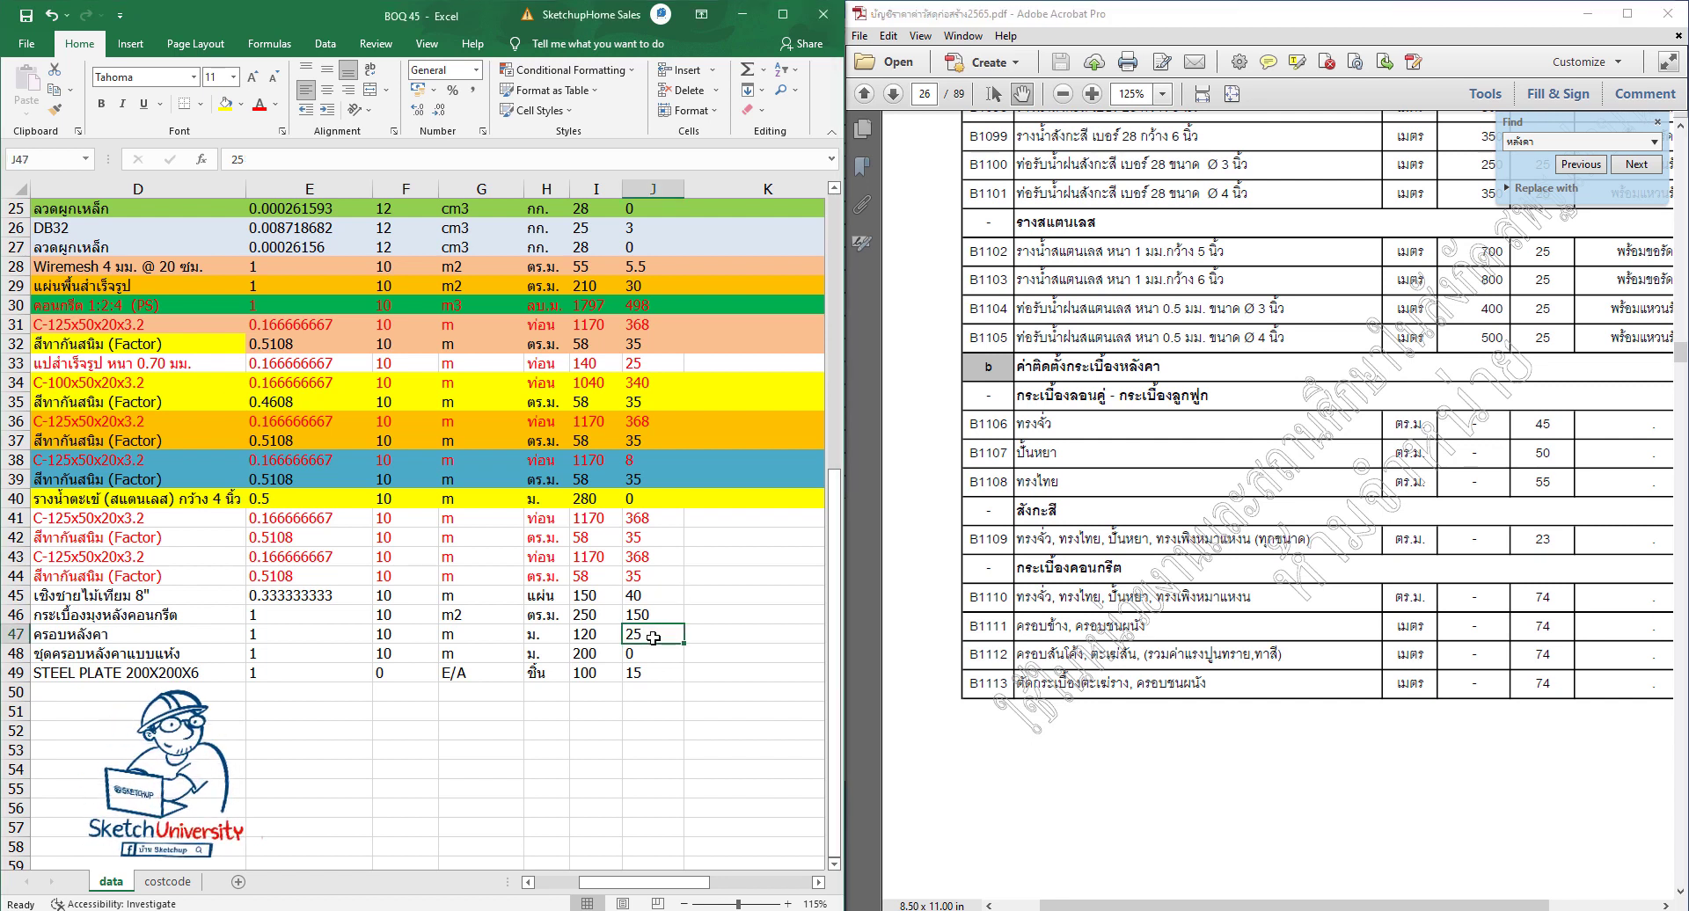
text(25)
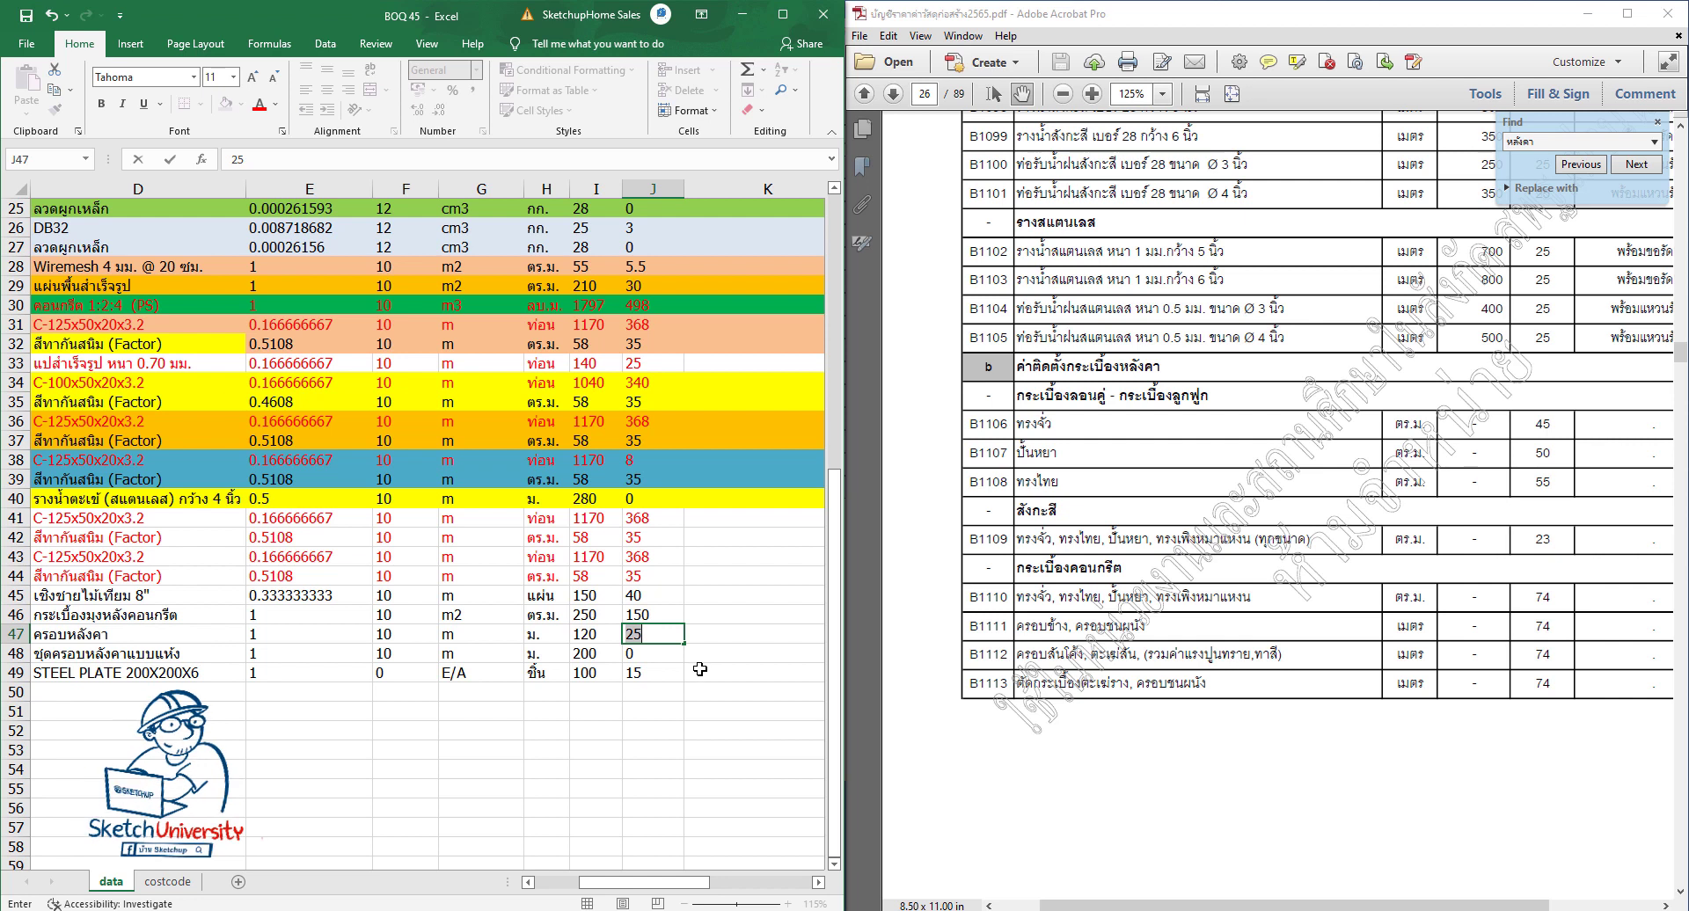
text(74)
click(704, 709)
click(19, 634)
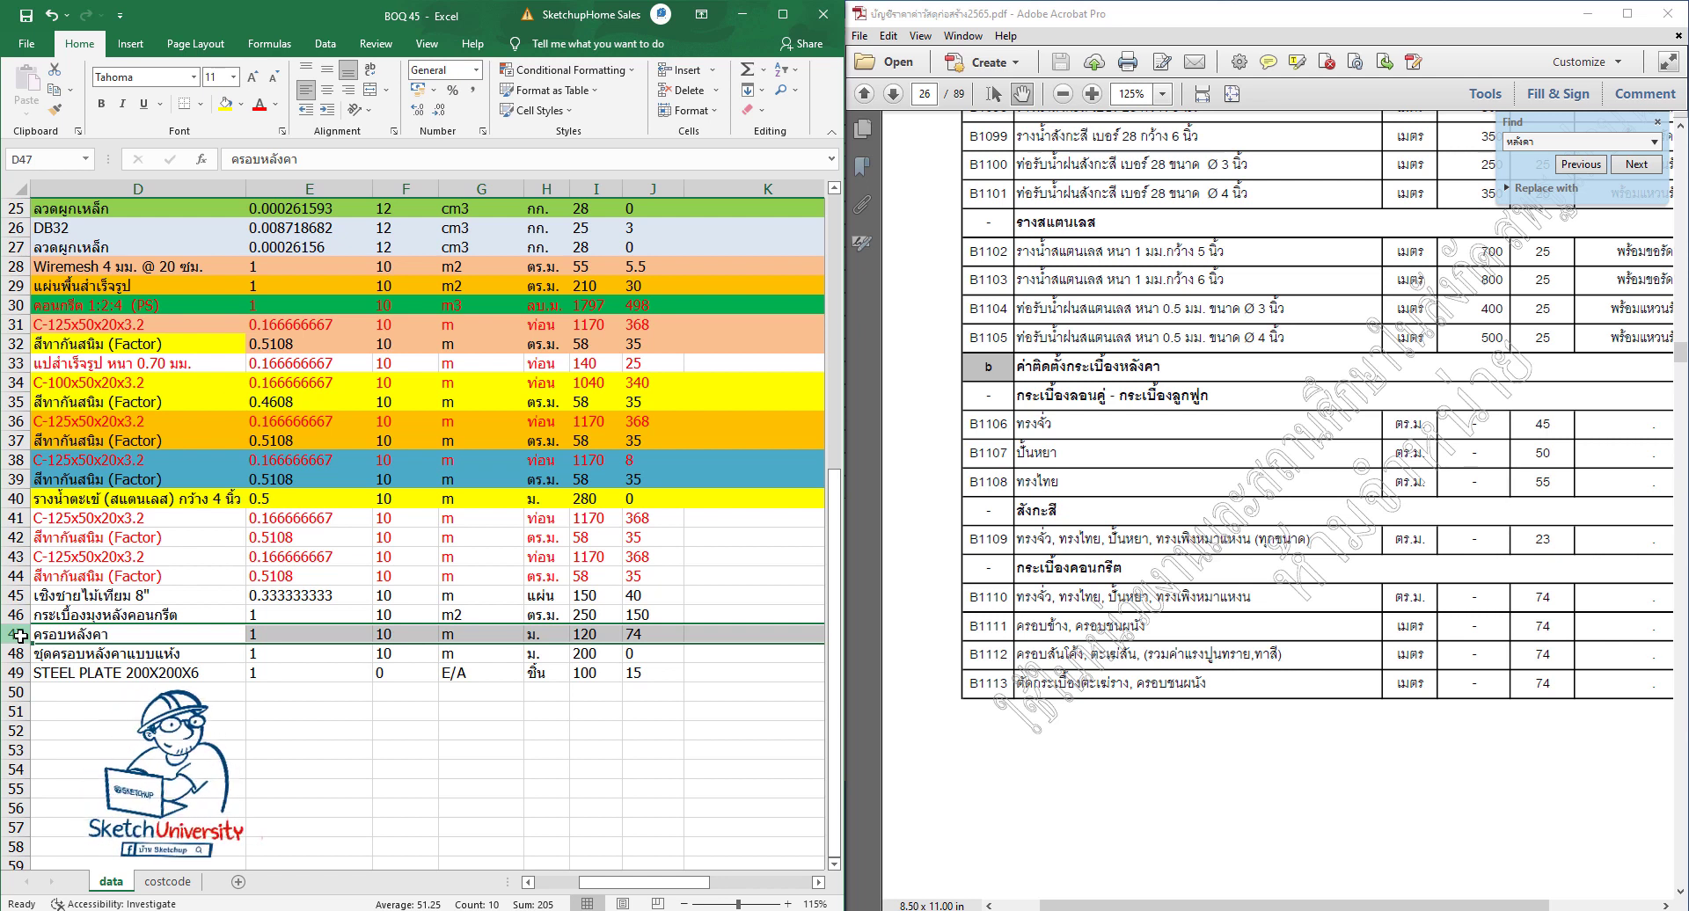
click(261, 109)
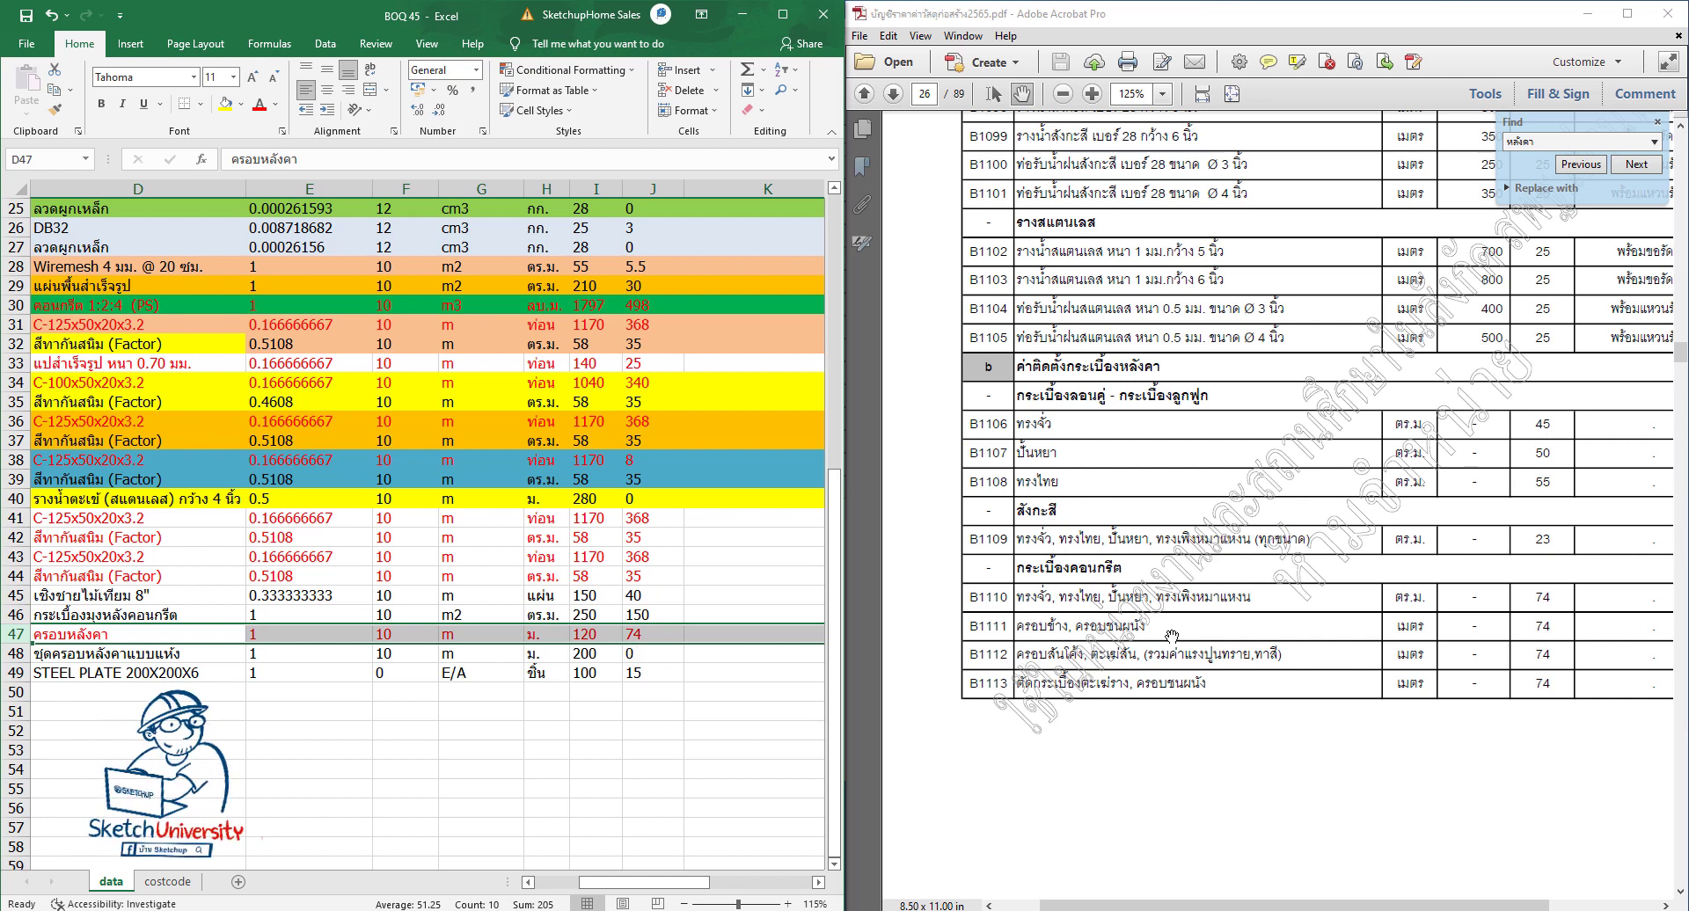
scroll(1168, 486, down, 5)
scroll(1168, 486, down, 3)
scroll(1187, 466, down, 2)
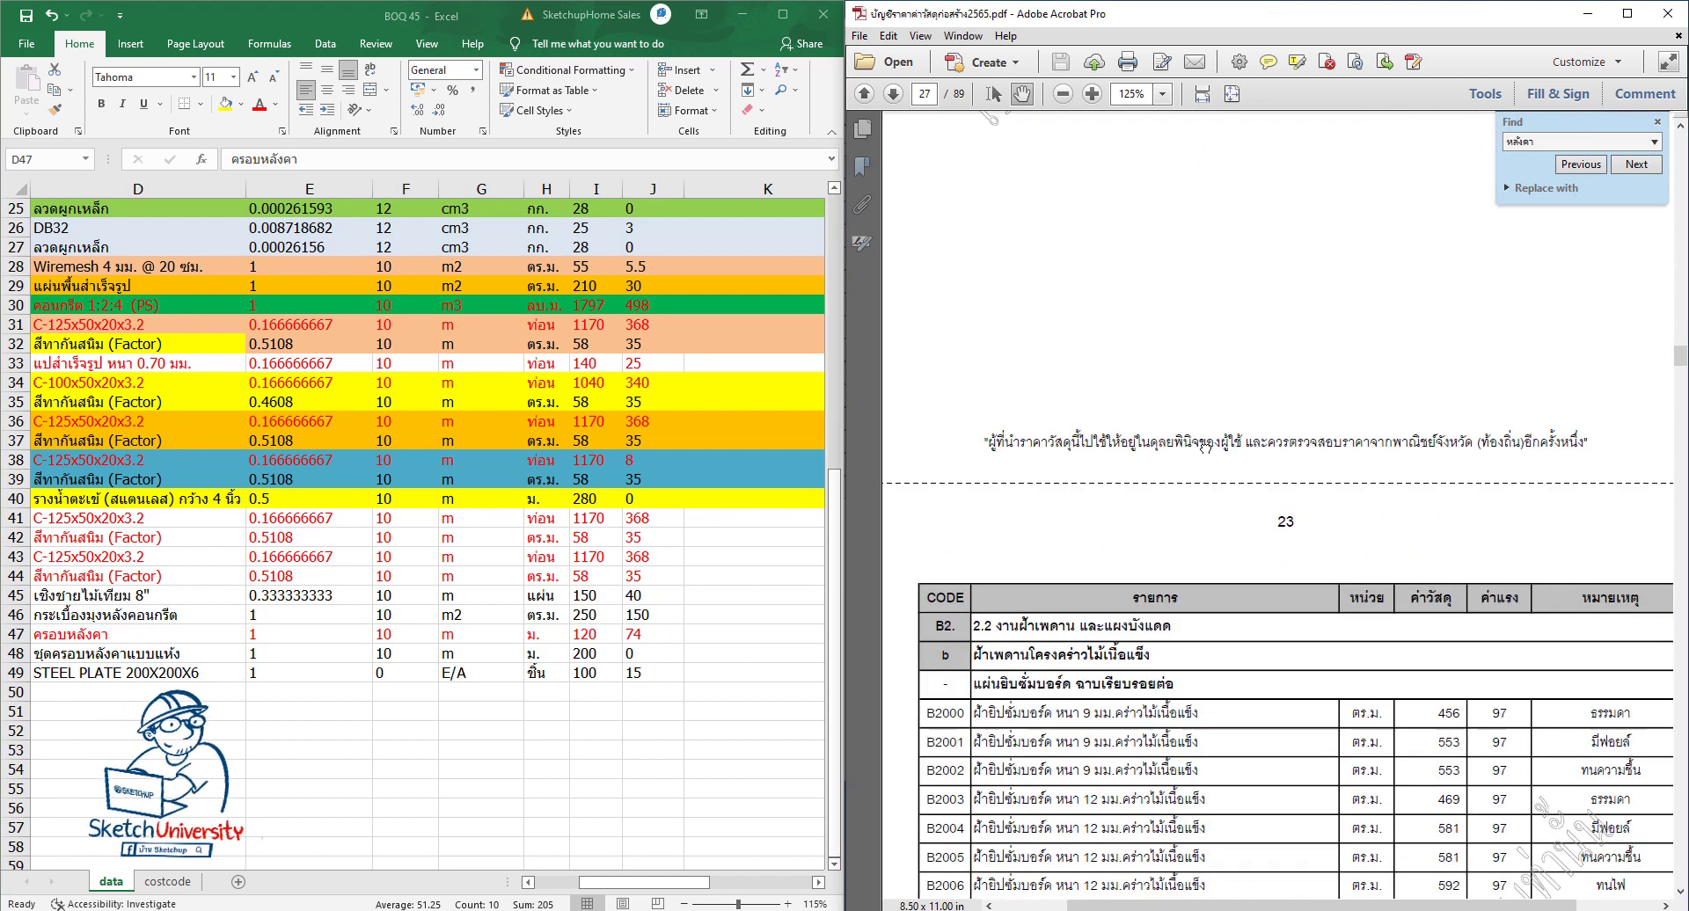
scroll(1205, 466, down, 1)
scroll(1188, 466, up, 3)
scroll(1152, 422, up, 3)
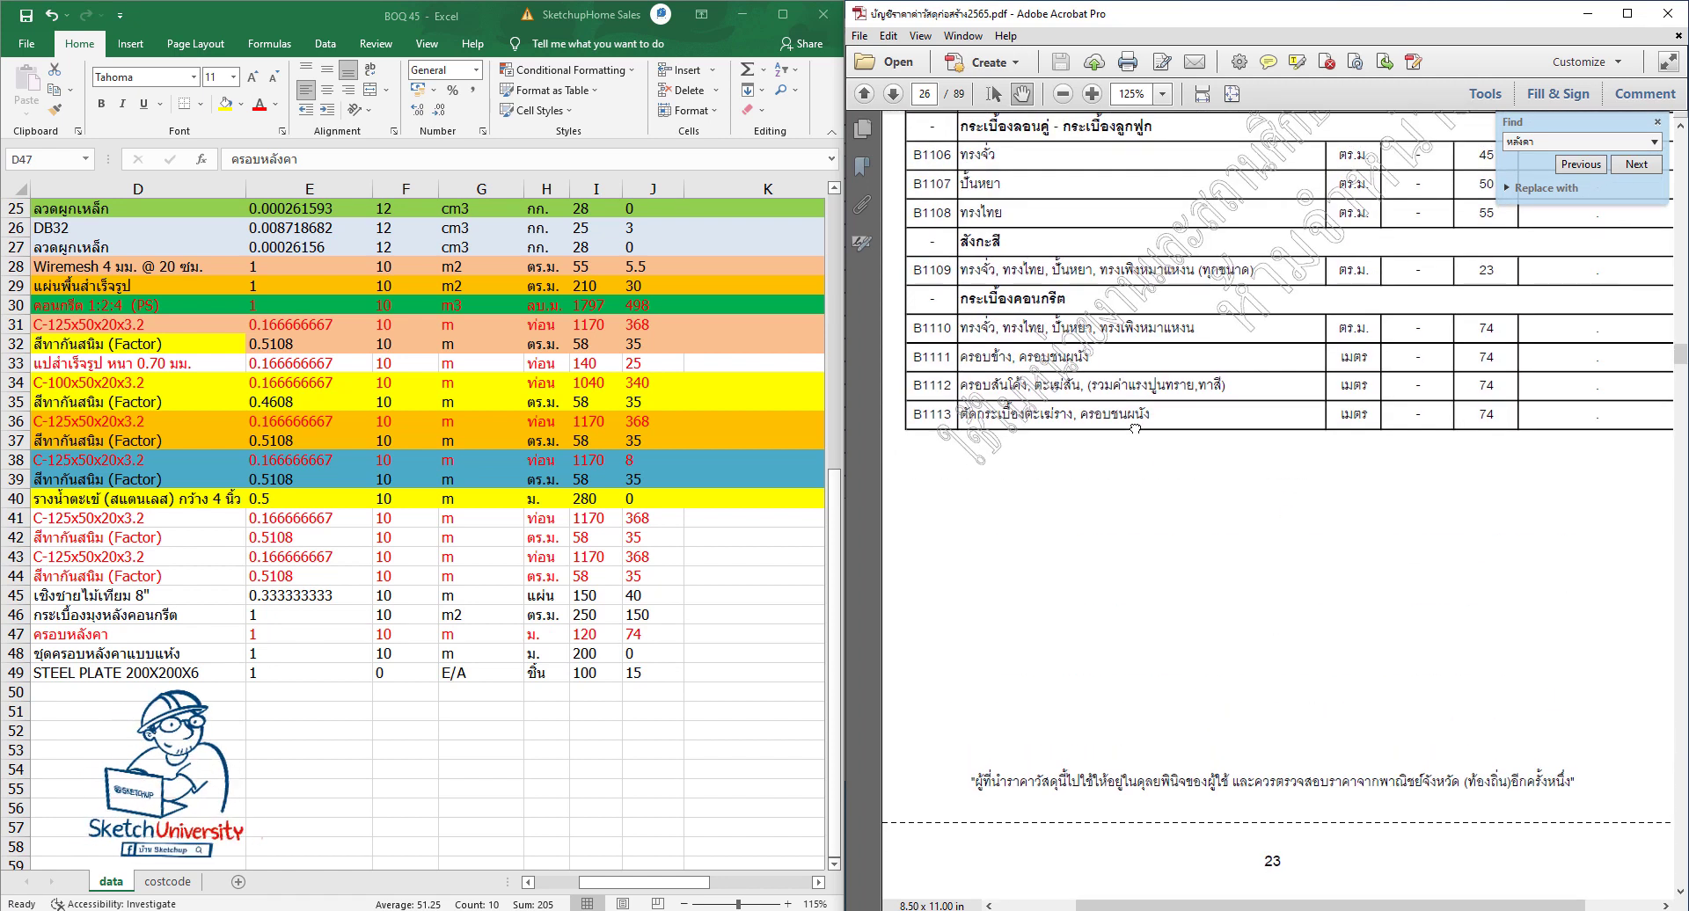
scroll(1117, 379, up, 1)
scroll(1119, 412, up, 1)
scroll(1119, 411, up, 1)
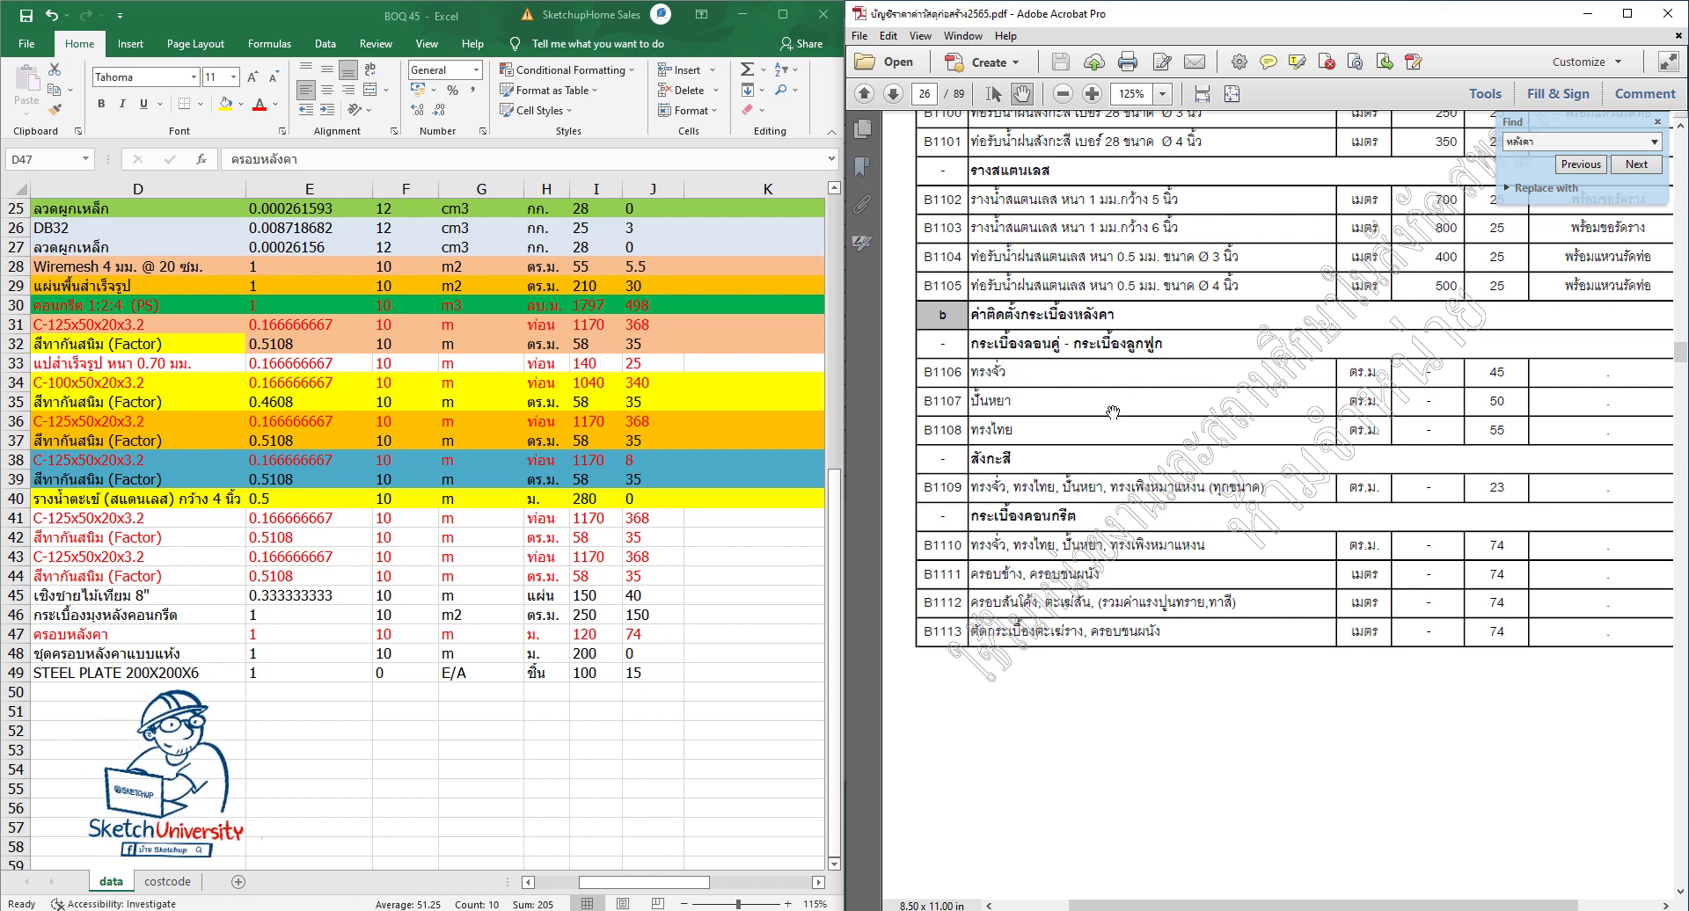
scroll(1104, 390, up, 1)
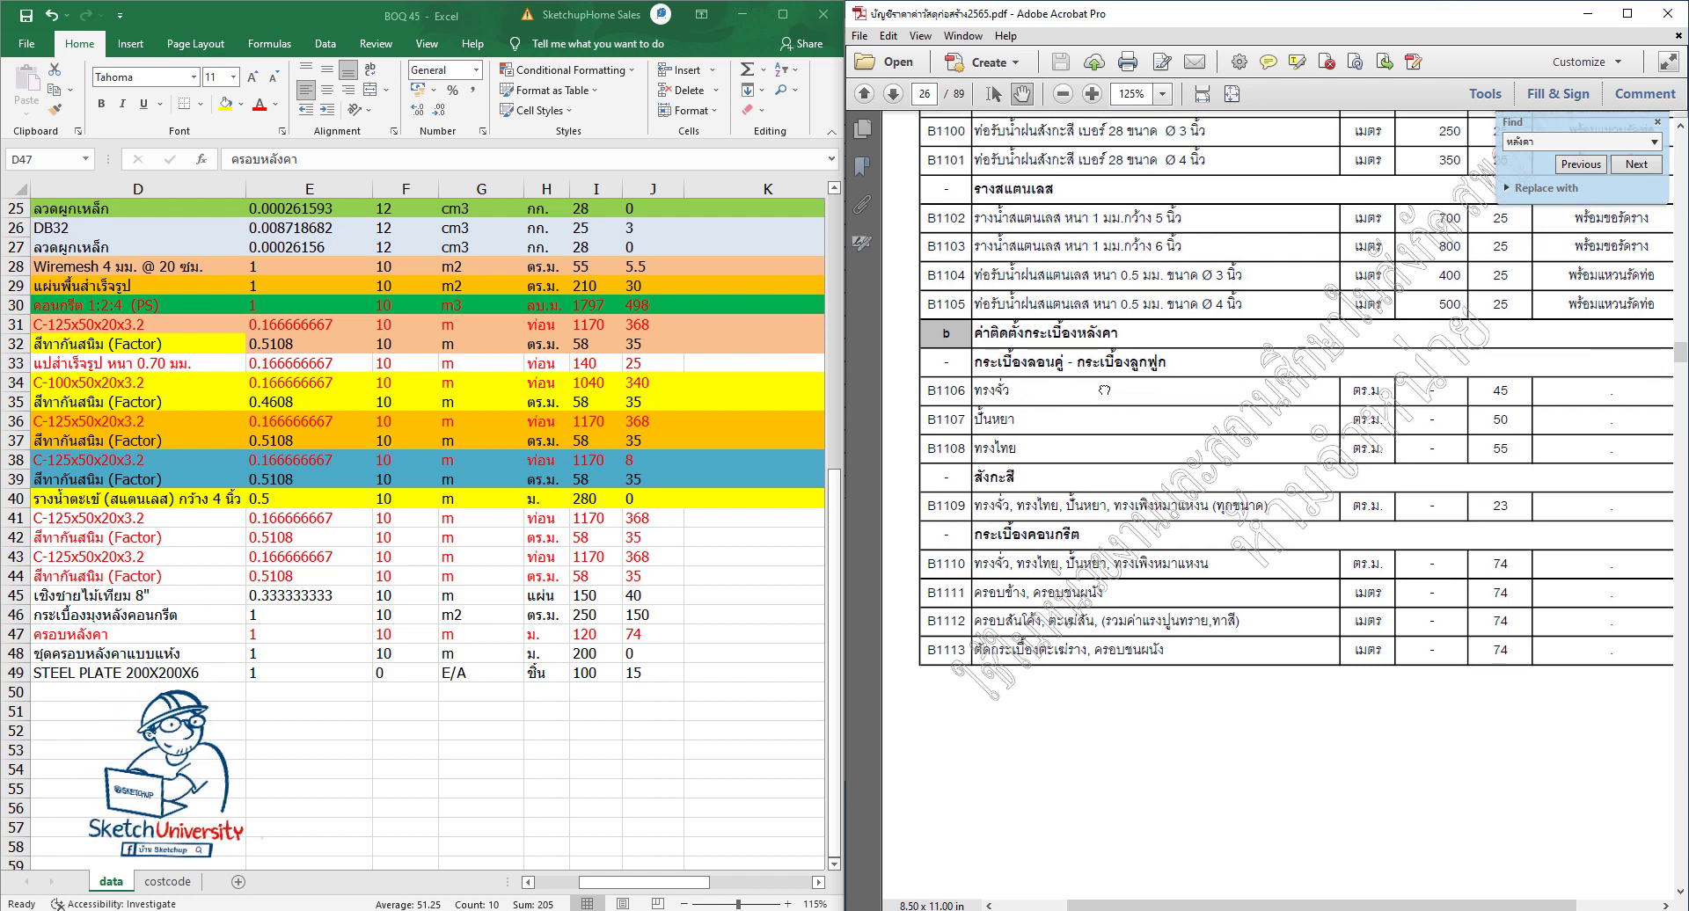
mouse_move(1104, 389)
mouse_down()
mouse_move(1135, 451)
mouse_move(1142, 660)
mouse_move(1064, 488)
mouse_up()
Step: Search the cost PDF for 'แห้ง', landing on page 59's C2077 fire extinguisher entry
key(ctrl+f)
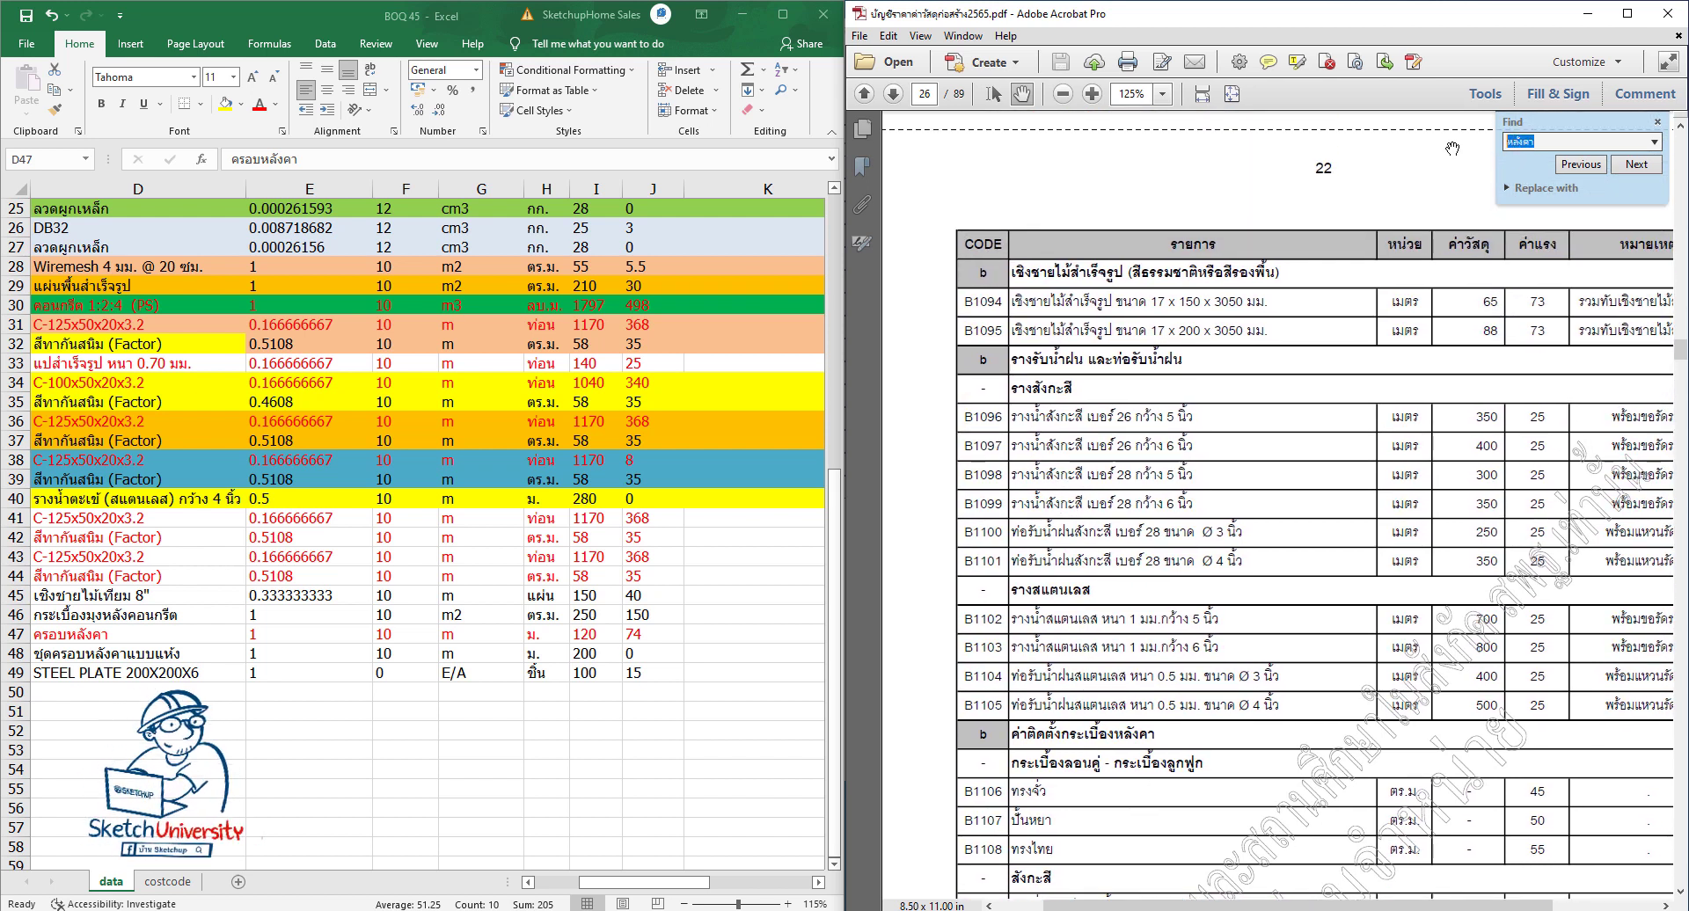
key(BackSpace)
text(ค)
text(้)
key(Return)
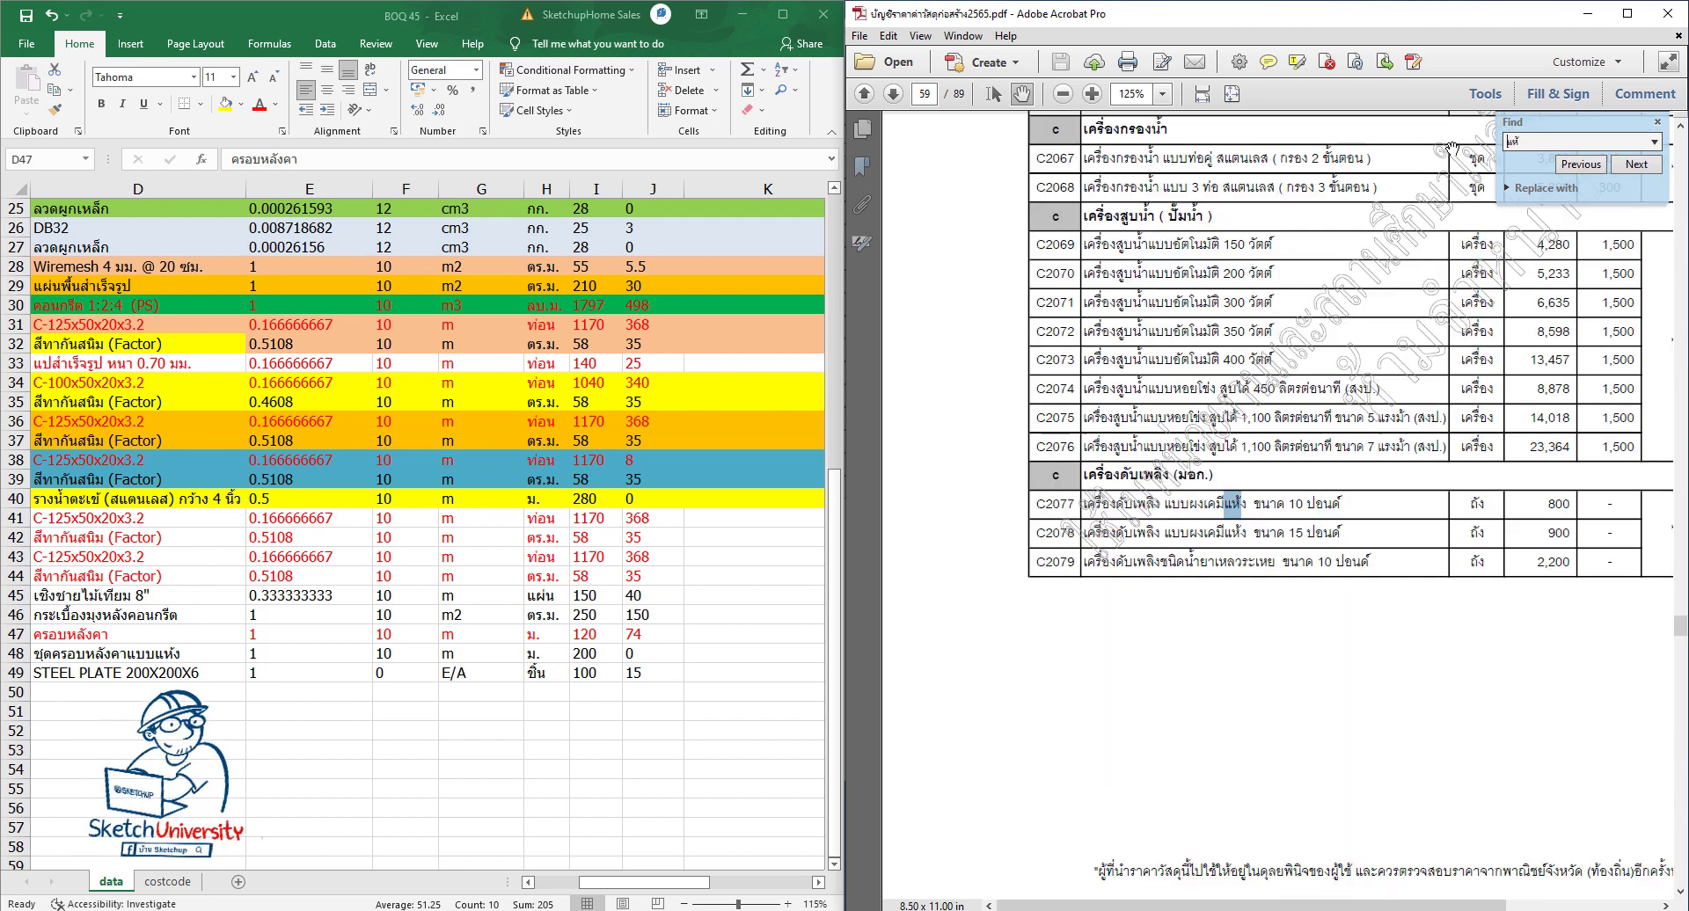
text(ง)
drag(1680, 626, 1681, 325)
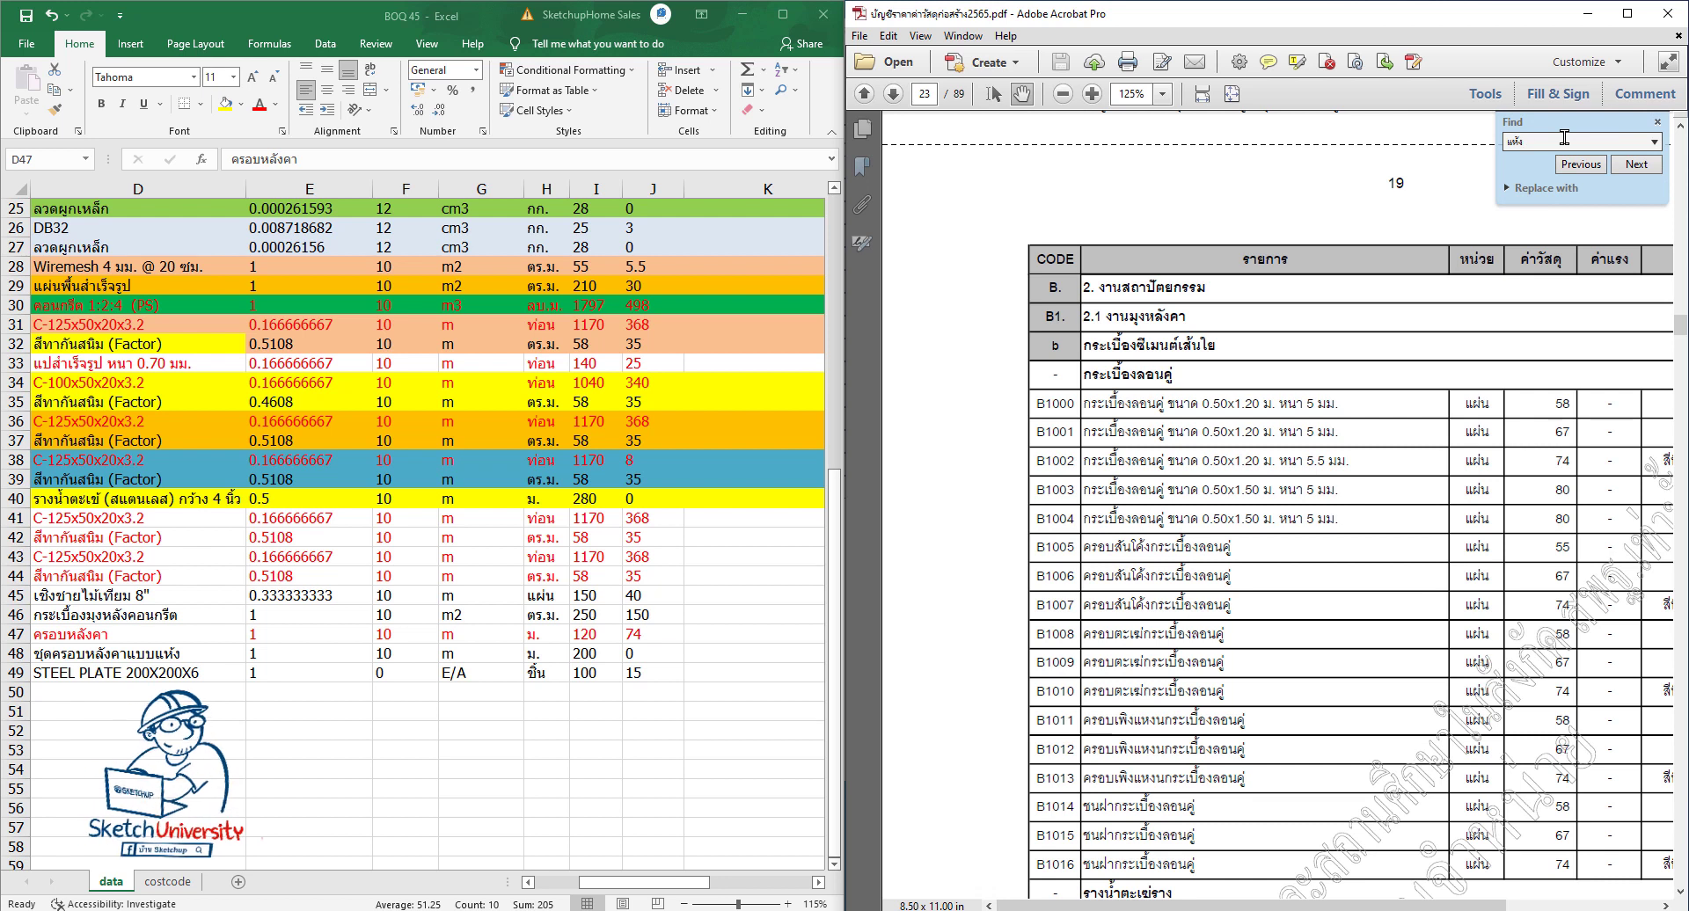
key(Return)
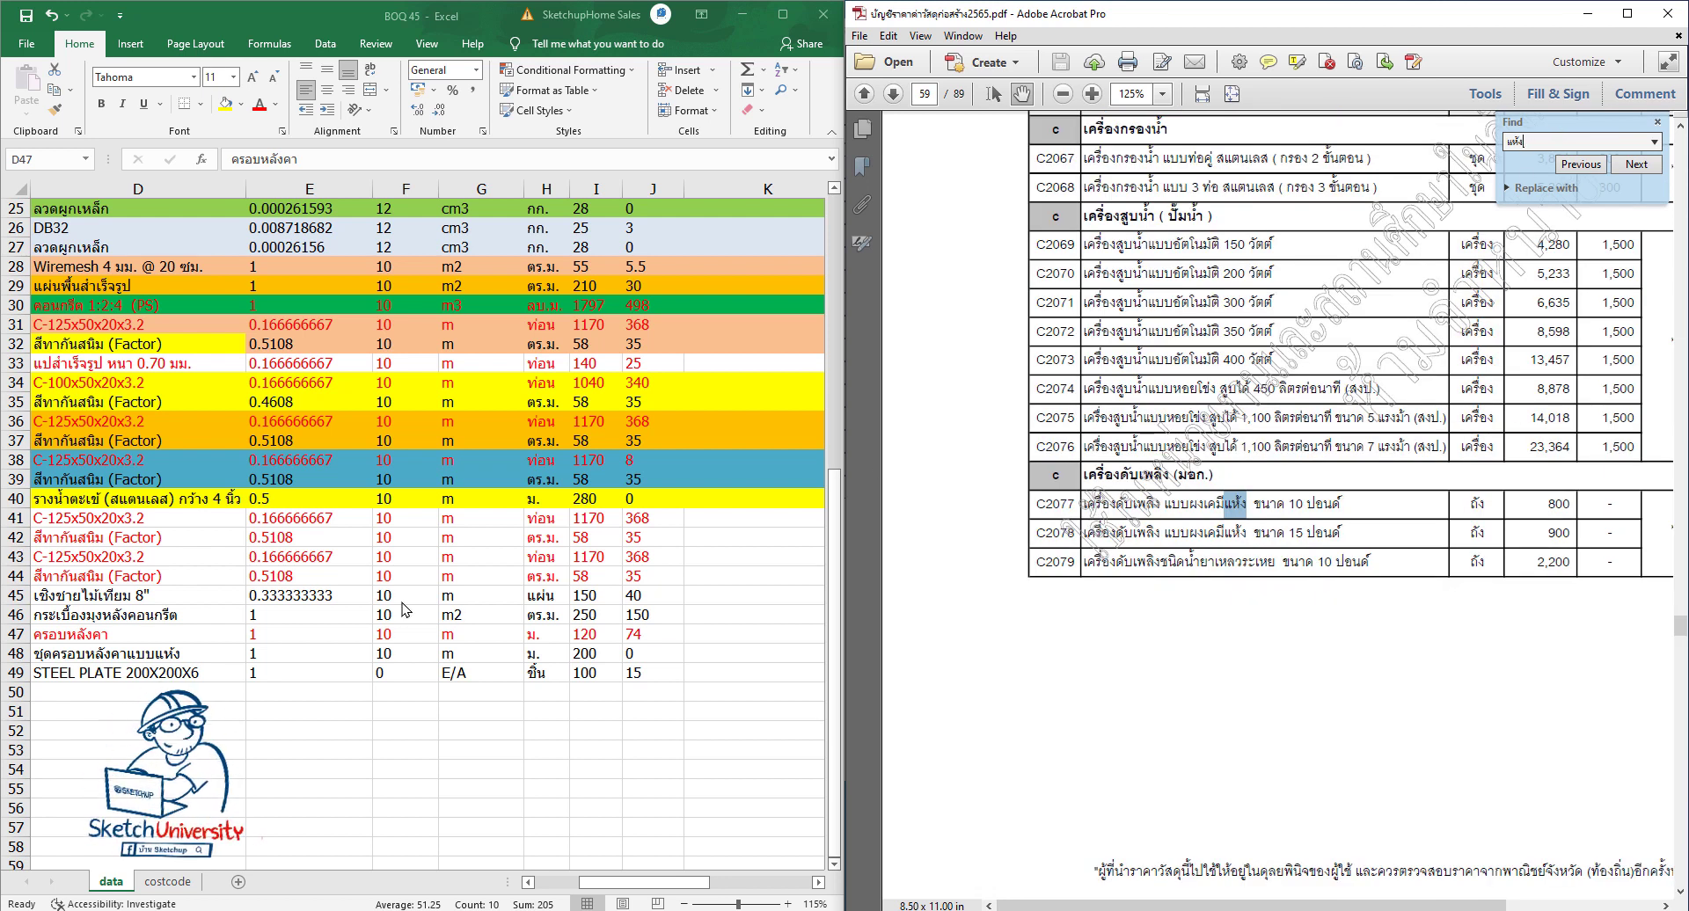
Step: In Excel, turn the dry ridge-set row 48 text red, then select roof-tile row 46
key(alt+Tab)
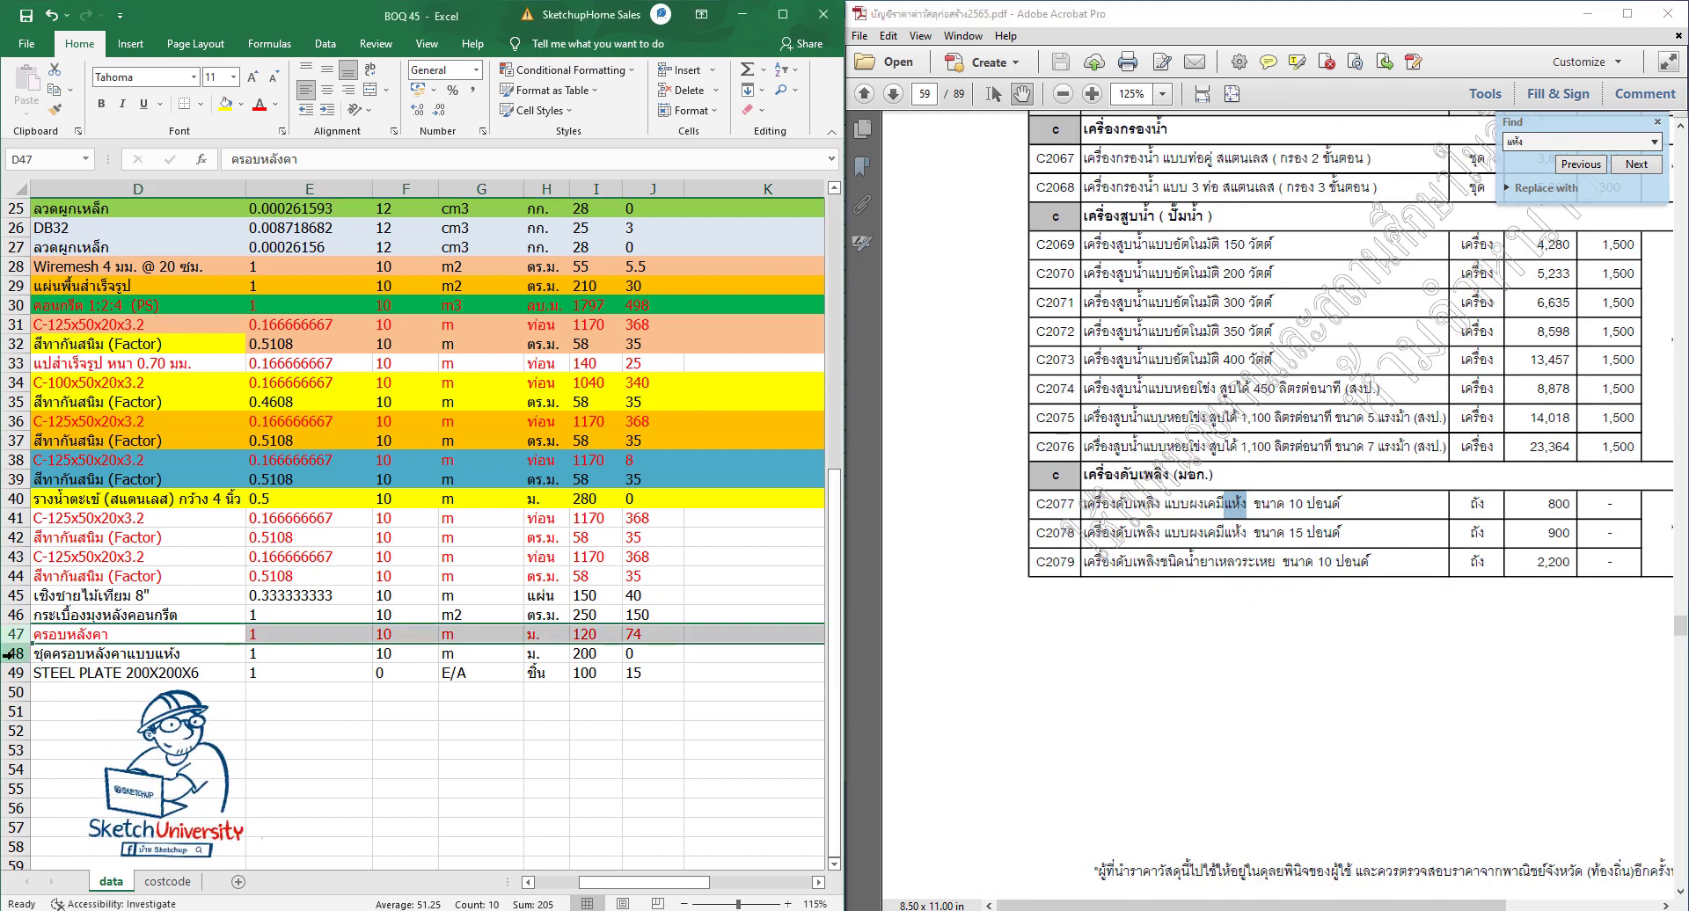
click(15, 653)
click(258, 104)
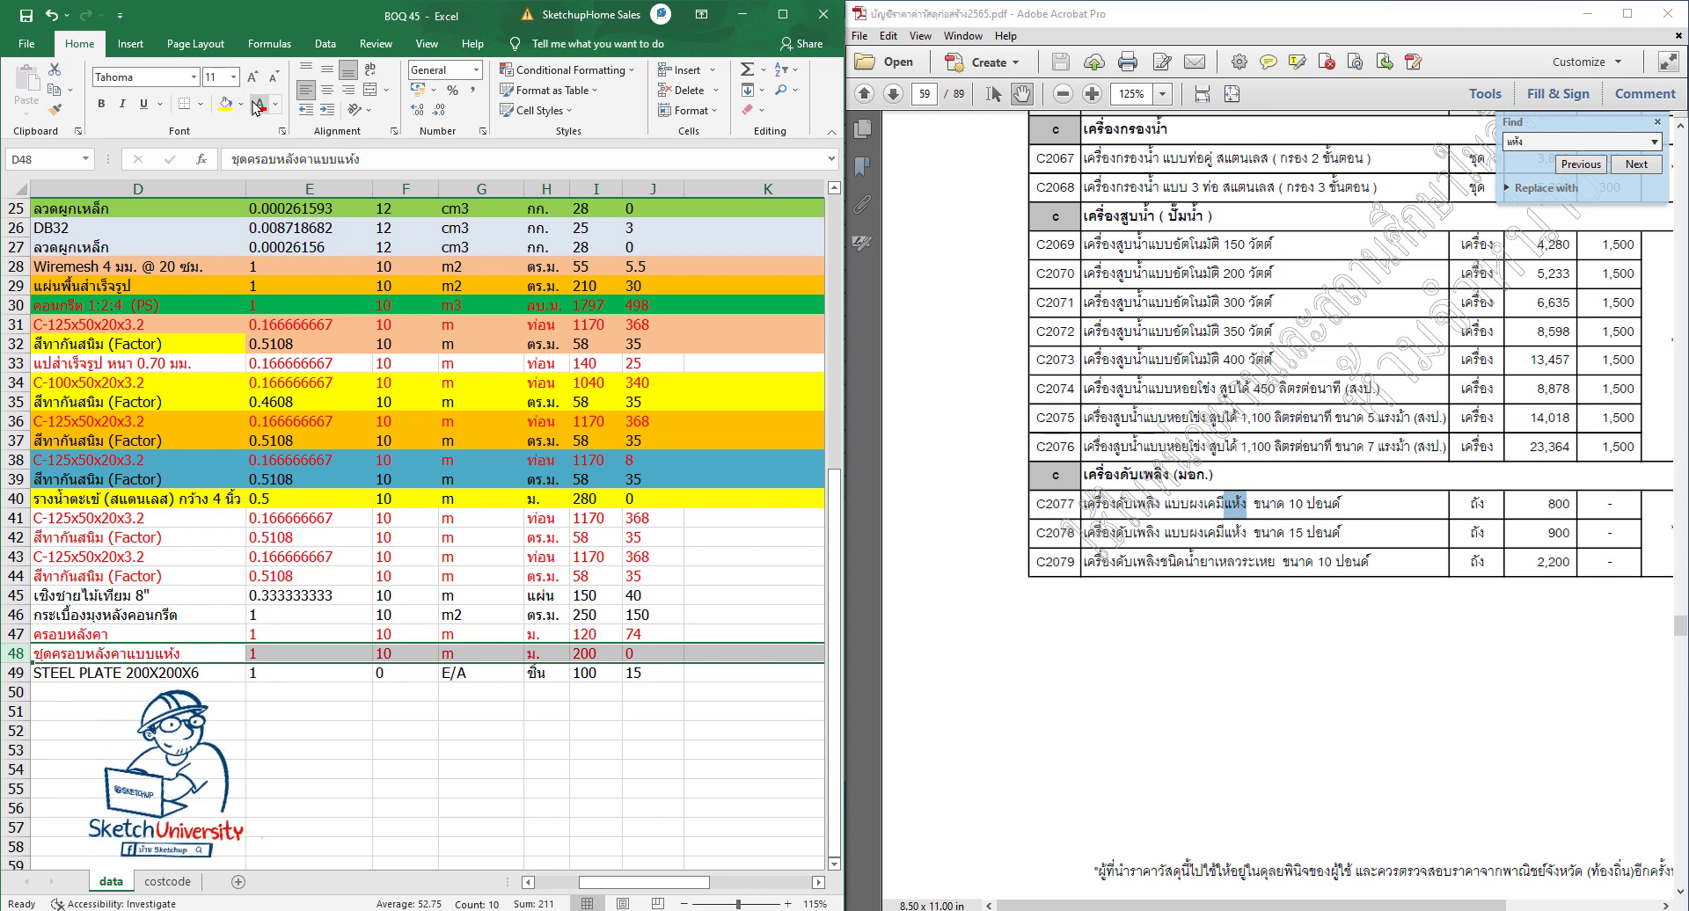
click(282, 726)
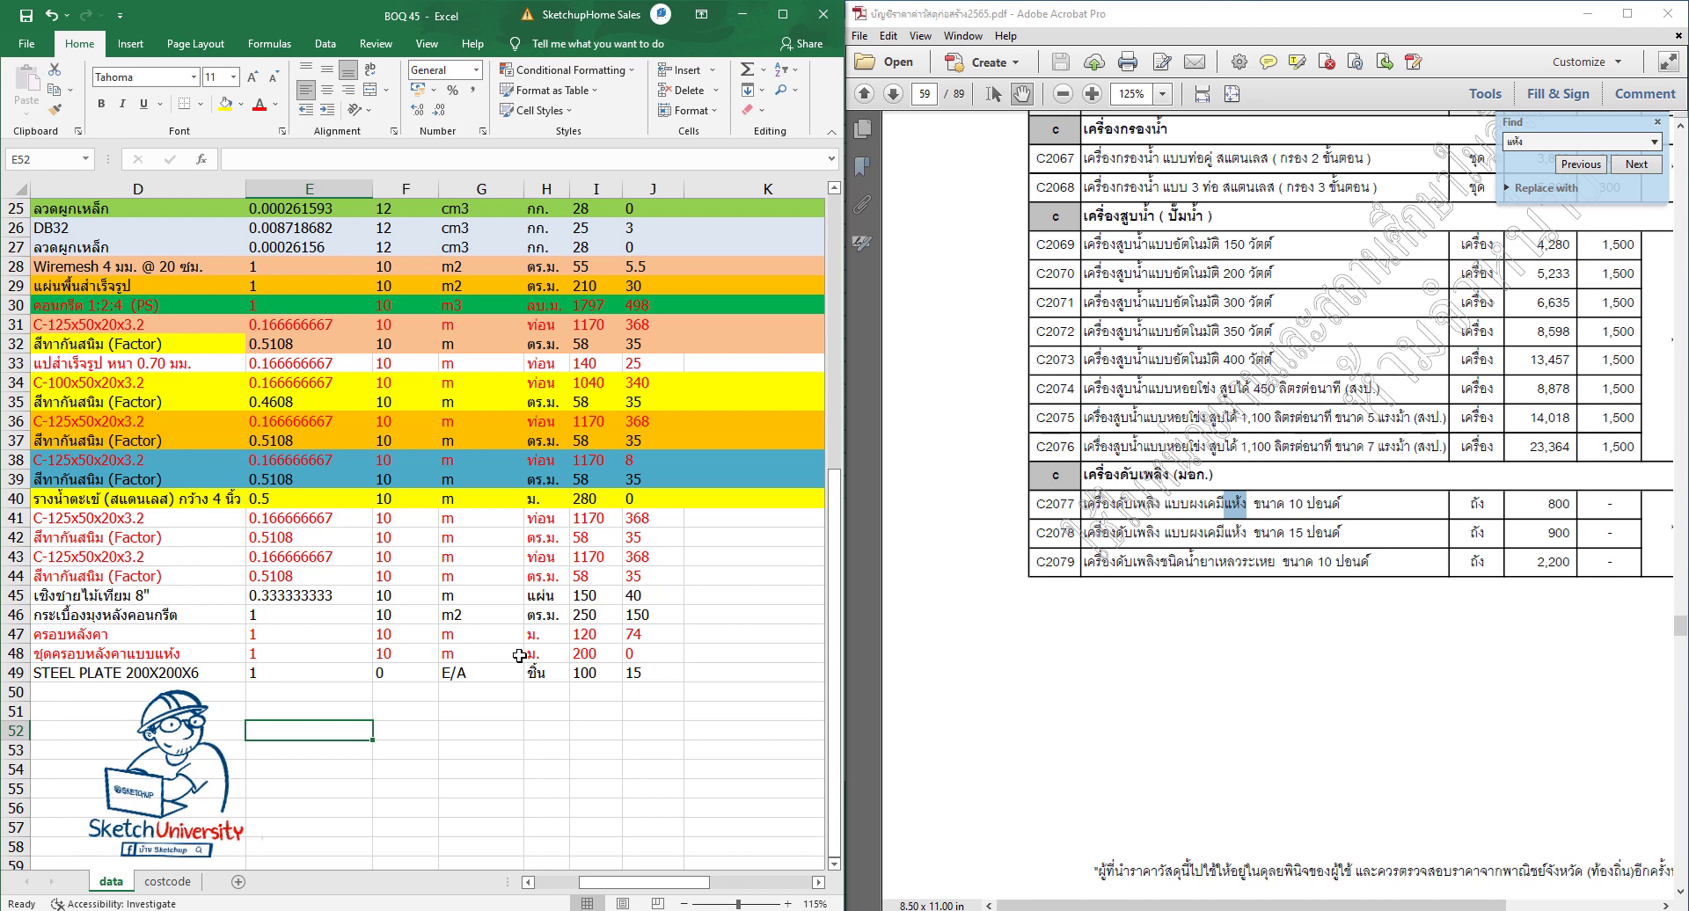
click(11, 614)
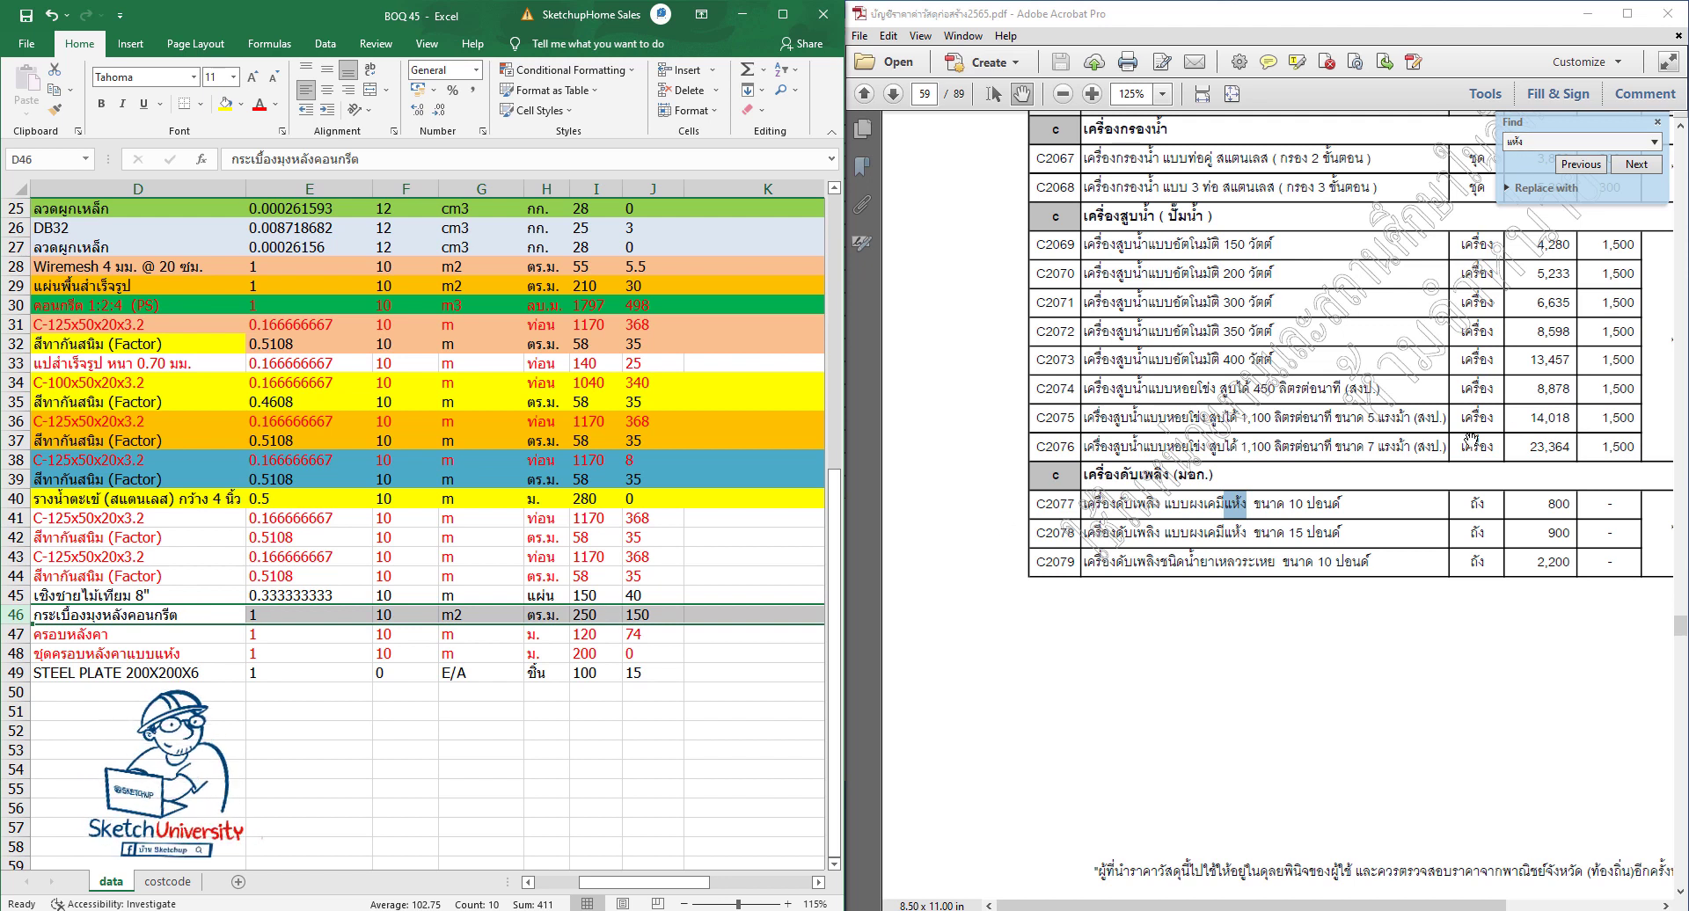
Step: Search the cost PDF for the Thai term 'เชิงชาย'
scroll(1355, 169, up, 5)
drag(1680, 613, 1680, 275)
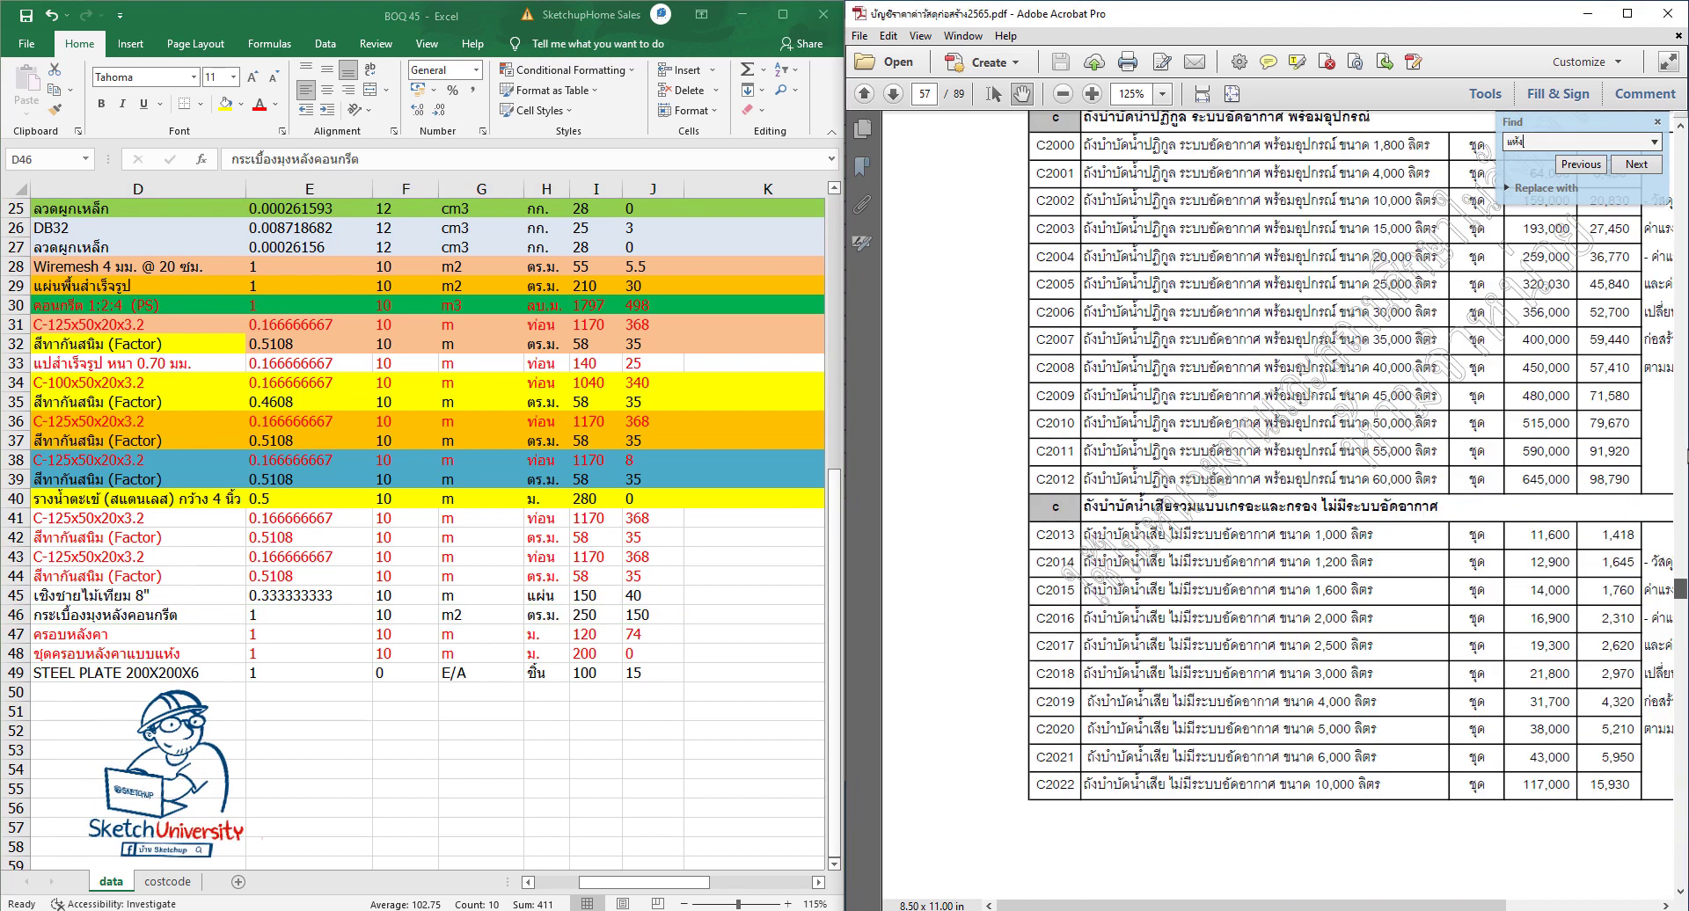
click(1543, 139)
text(g)
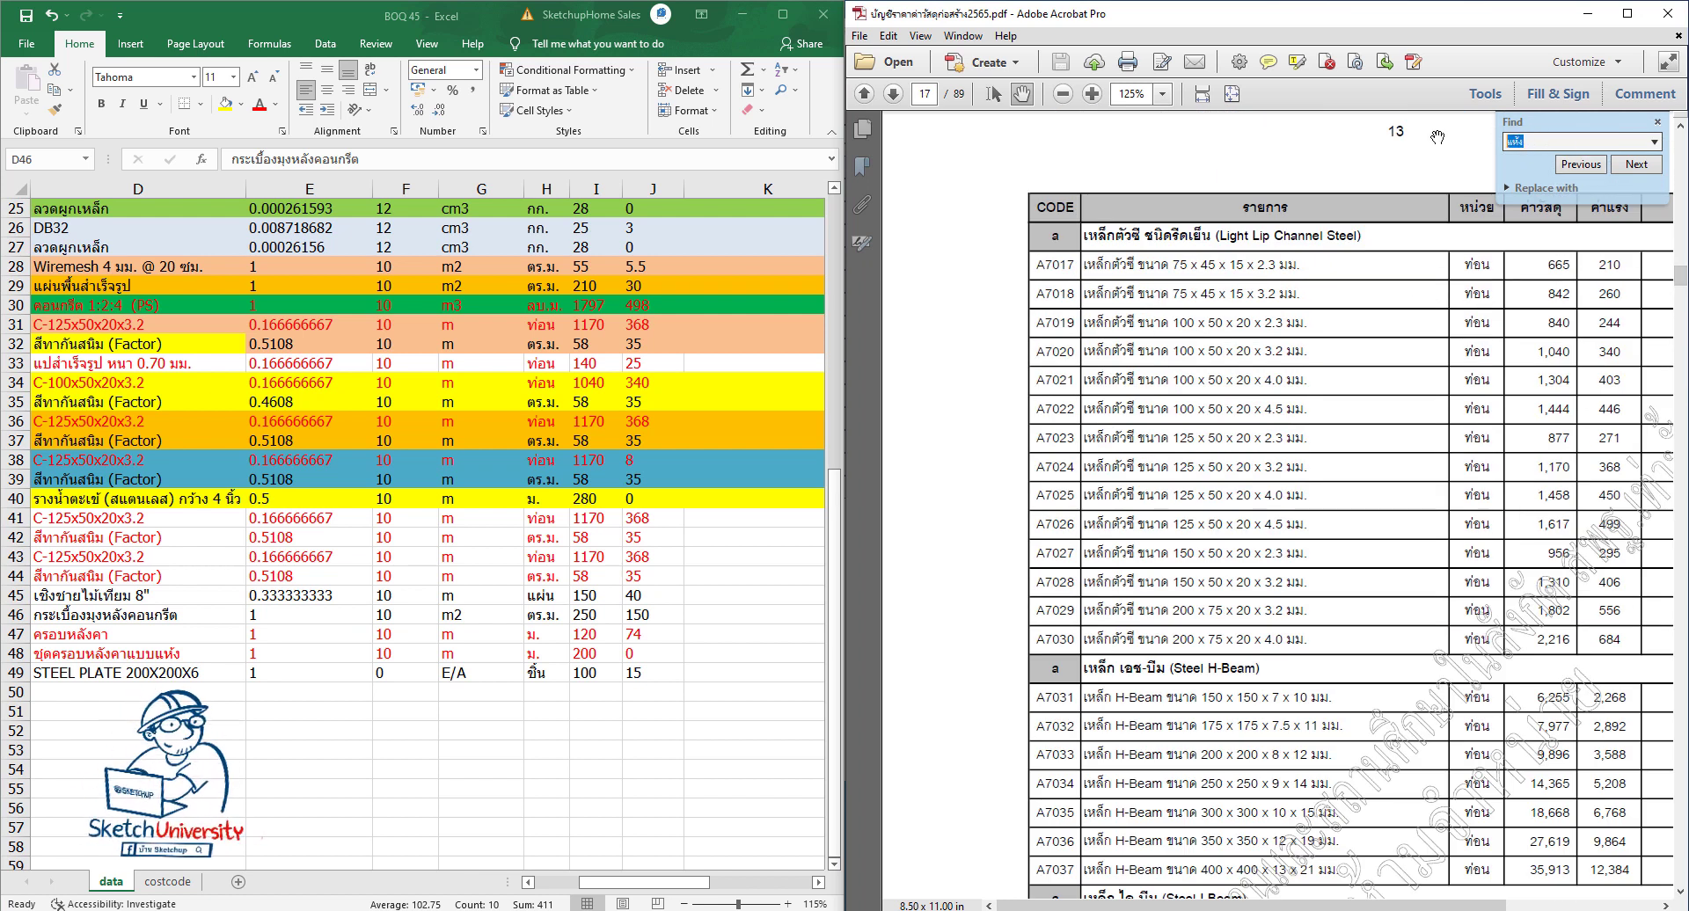
key(BackSpace)
text(เ)
text(ห)
key(Return)
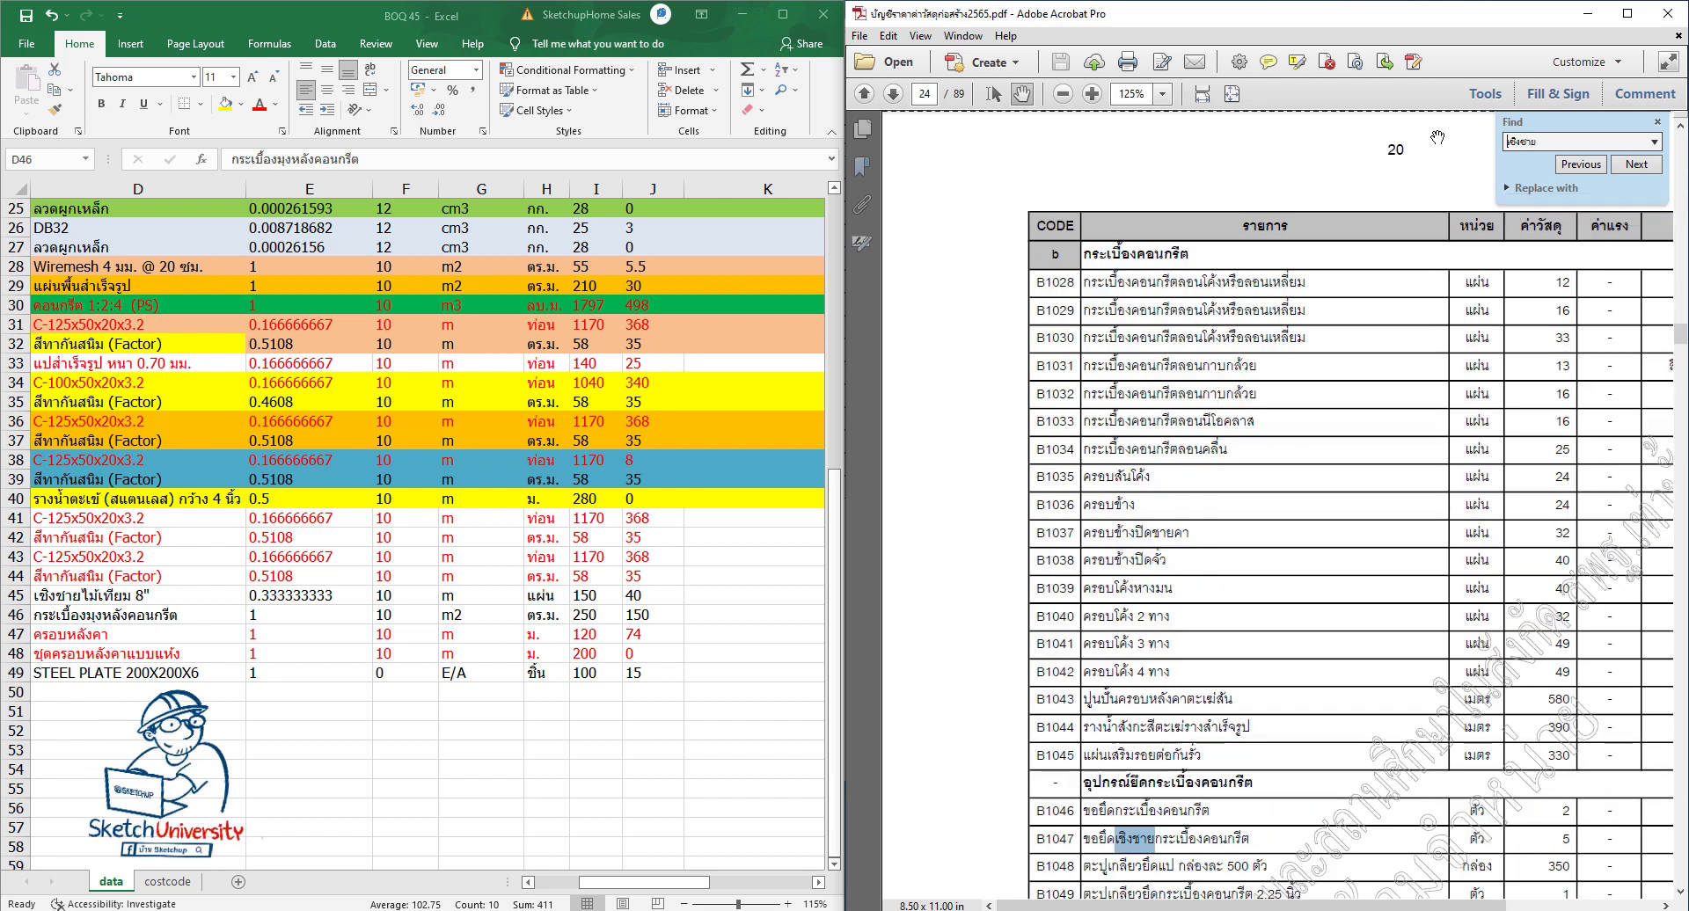
Step: Browse the roof-accessory rows and step through matches to the fascia section above B1088
mouse_move(1233, 599)
mouse_down()
mouse_move(1214, 516)
mouse_move(1227, 387)
mouse_up()
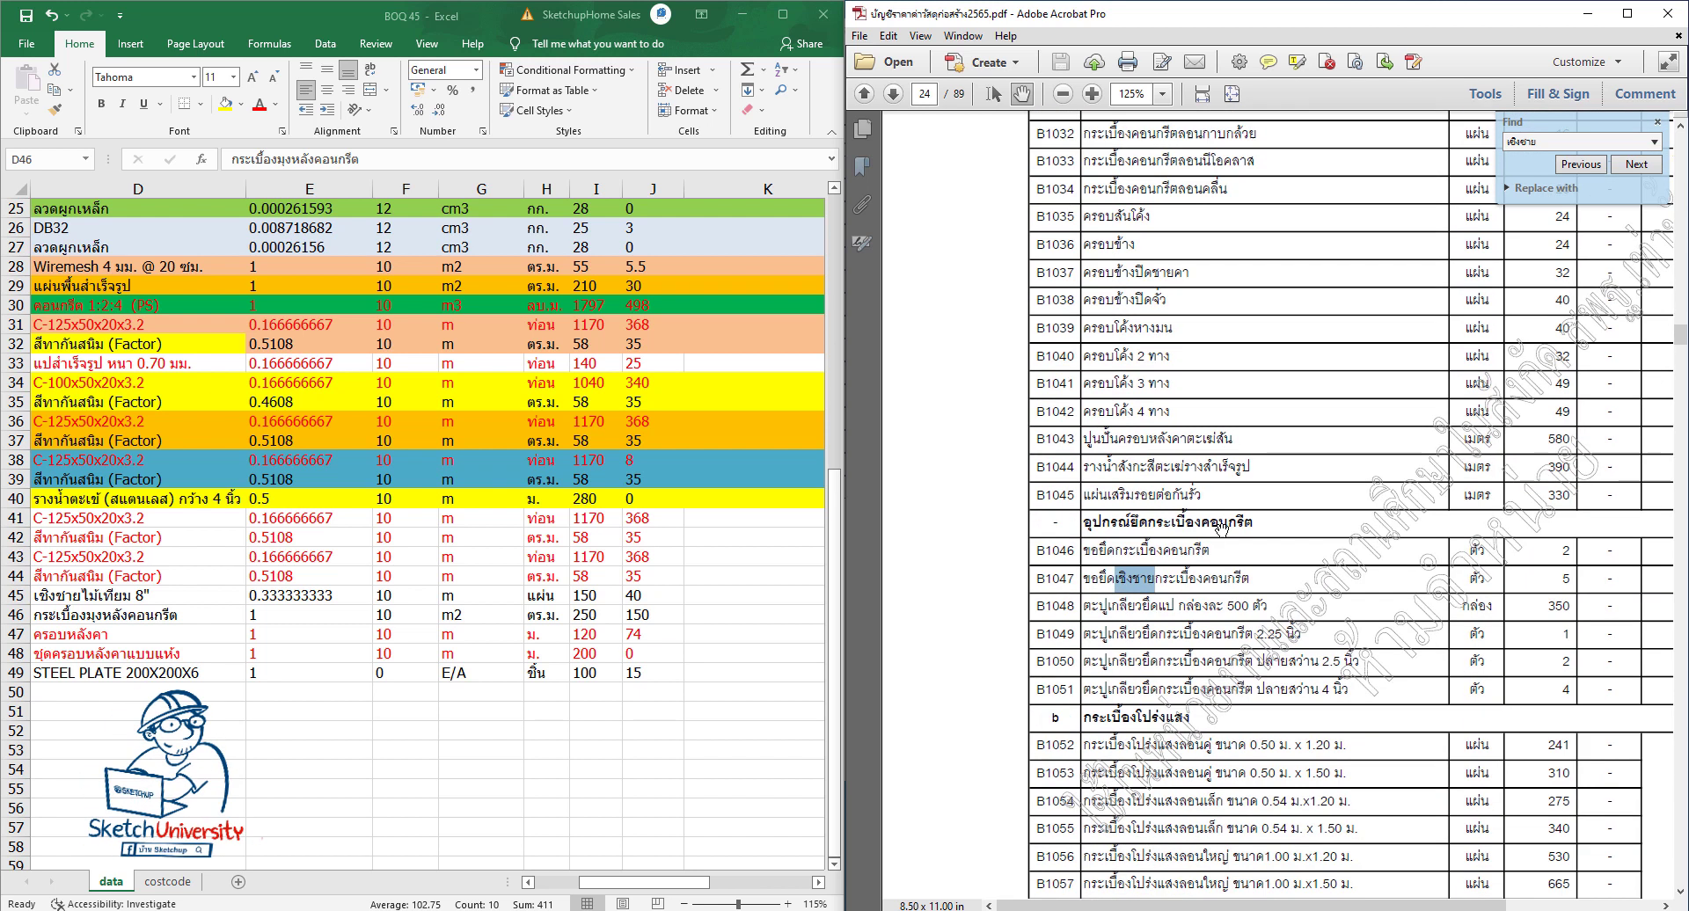
drag(1178, 547, 1200, 384)
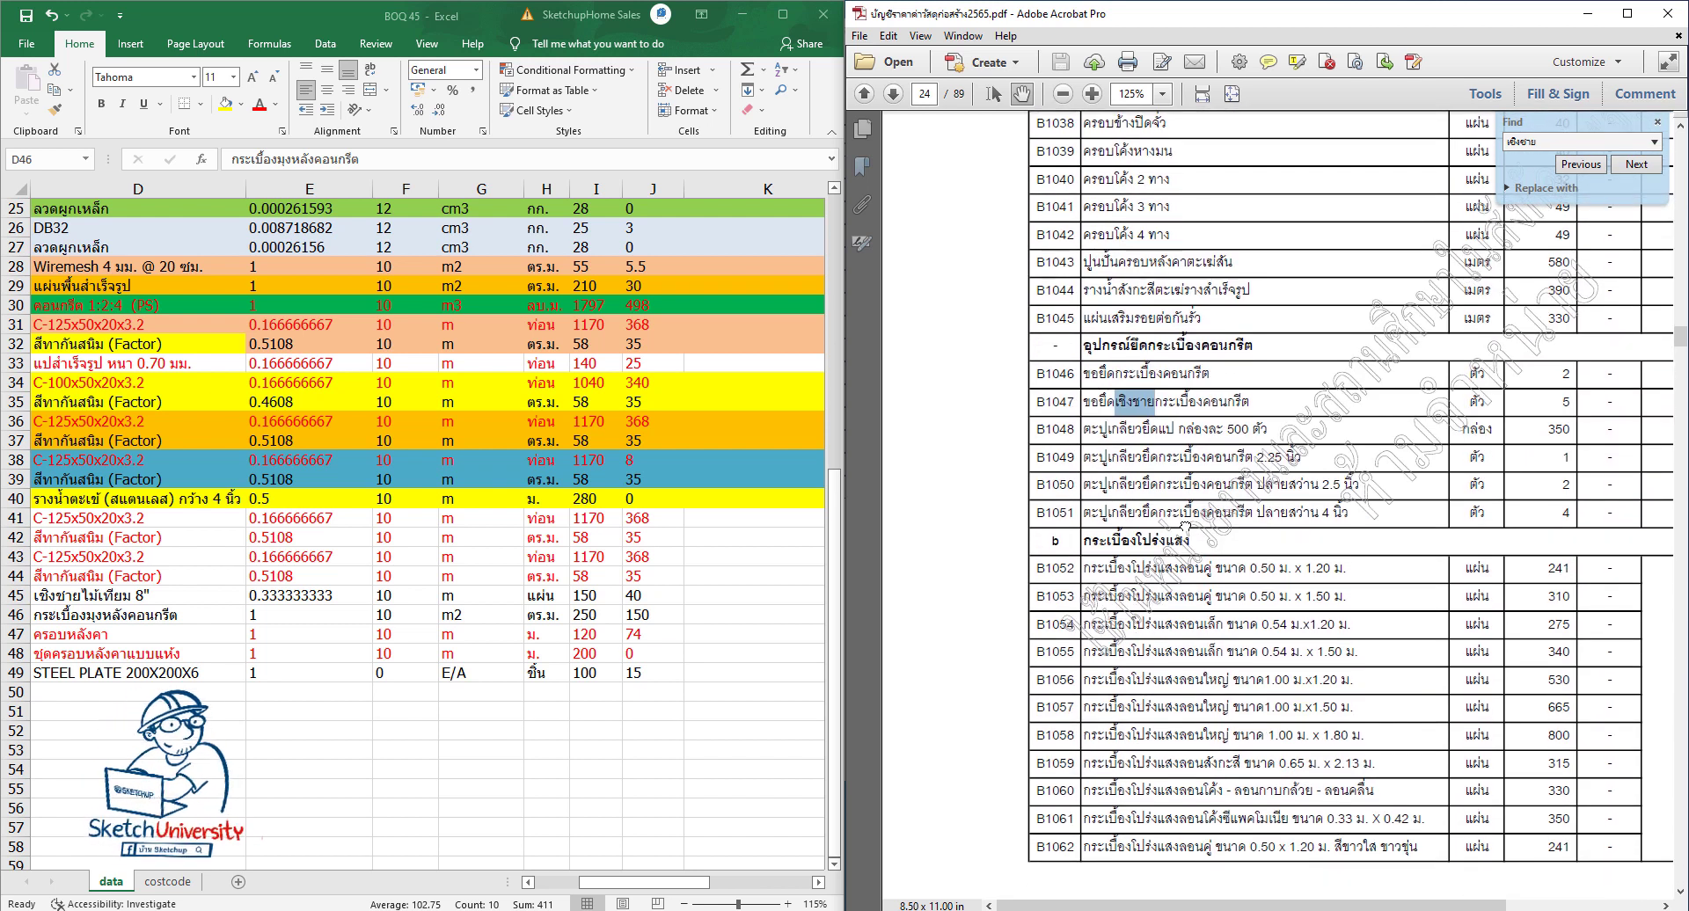
scroll(1201, 386, down, 3)
scroll(1207, 389, down, 6)
scroll(1214, 394, down, 4)
scroll(1221, 398, down, 1)
scroll(1222, 398, down, 3)
scroll(1227, 378, down, 1)
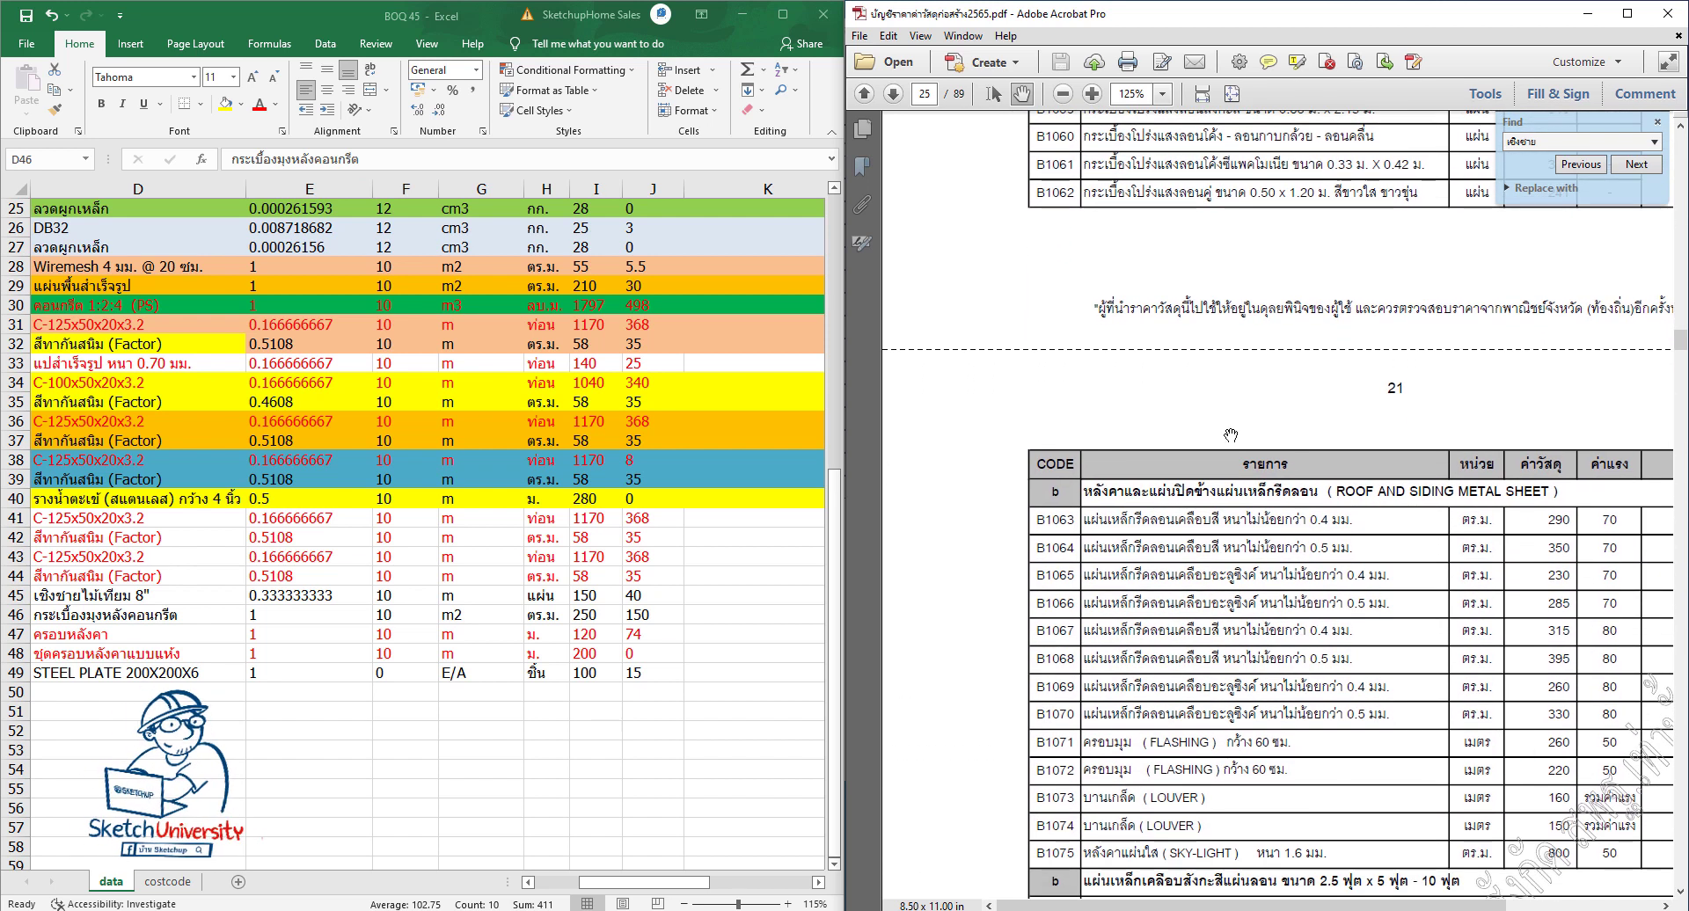
scroll(1207, 428, down, 1)
scroll(1196, 431, up, 16)
scroll(1159, 442, up, 2)
scroll(1159, 442, up, 2)
scroll(1167, 413, up, 2)
scroll(1174, 394, up, 2)
scroll(1182, 358, up, 9)
scroll(1143, 405, up, 1)
scroll(1082, 483, up, 7)
scroll(1046, 526, up, 3)
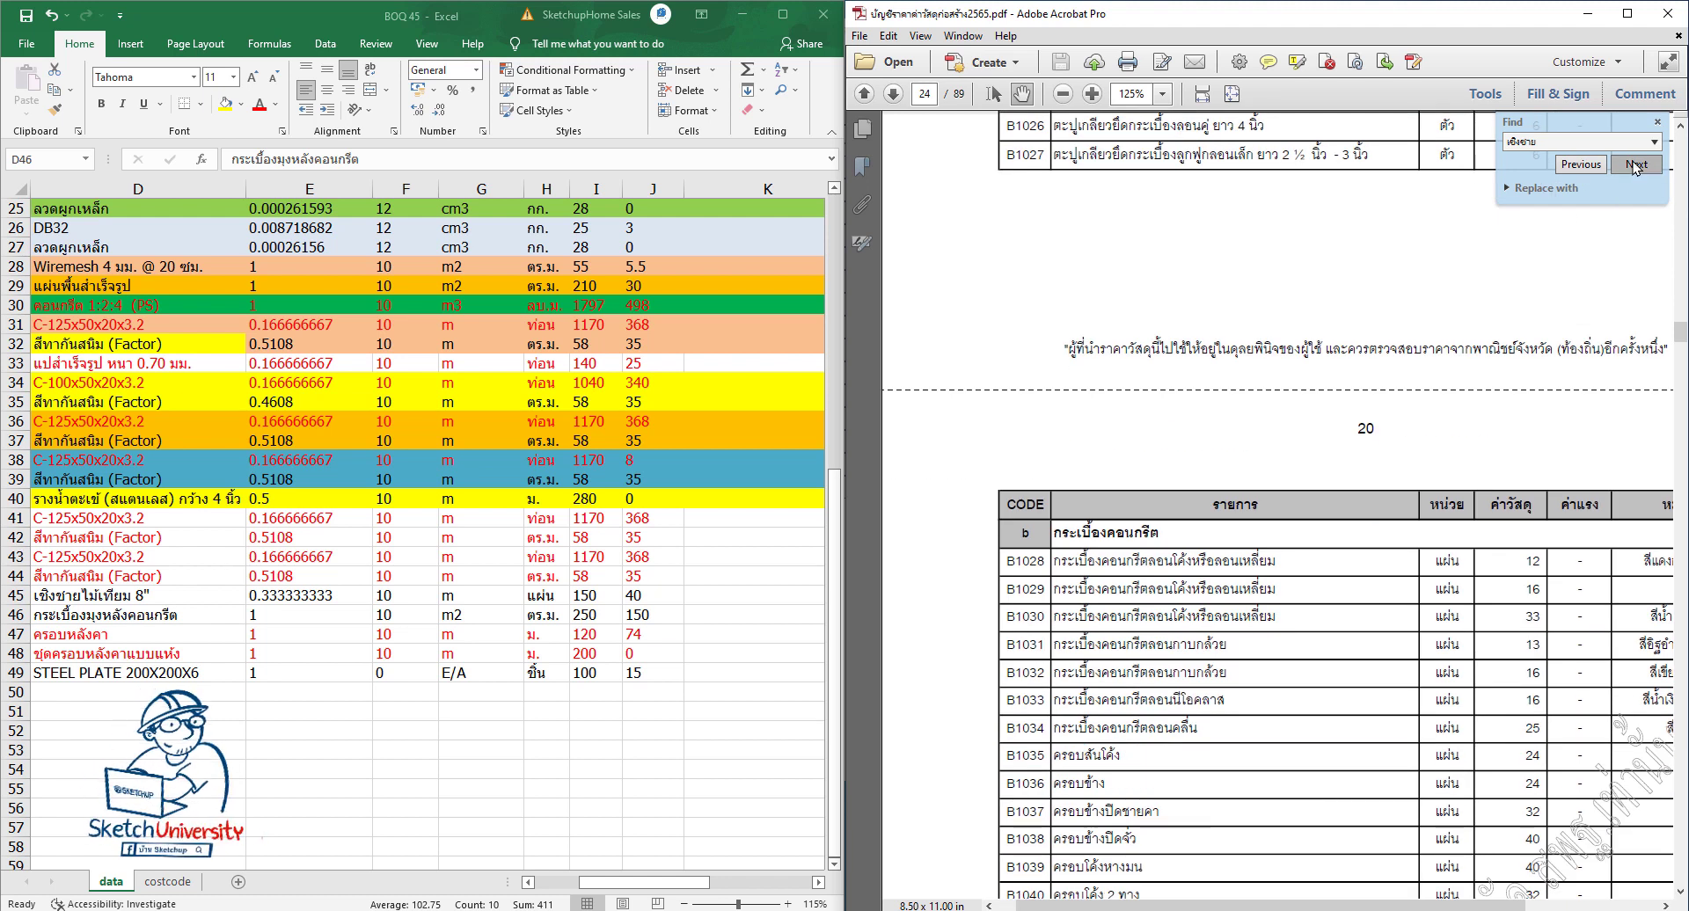
click(1635, 166)
click(1636, 165)
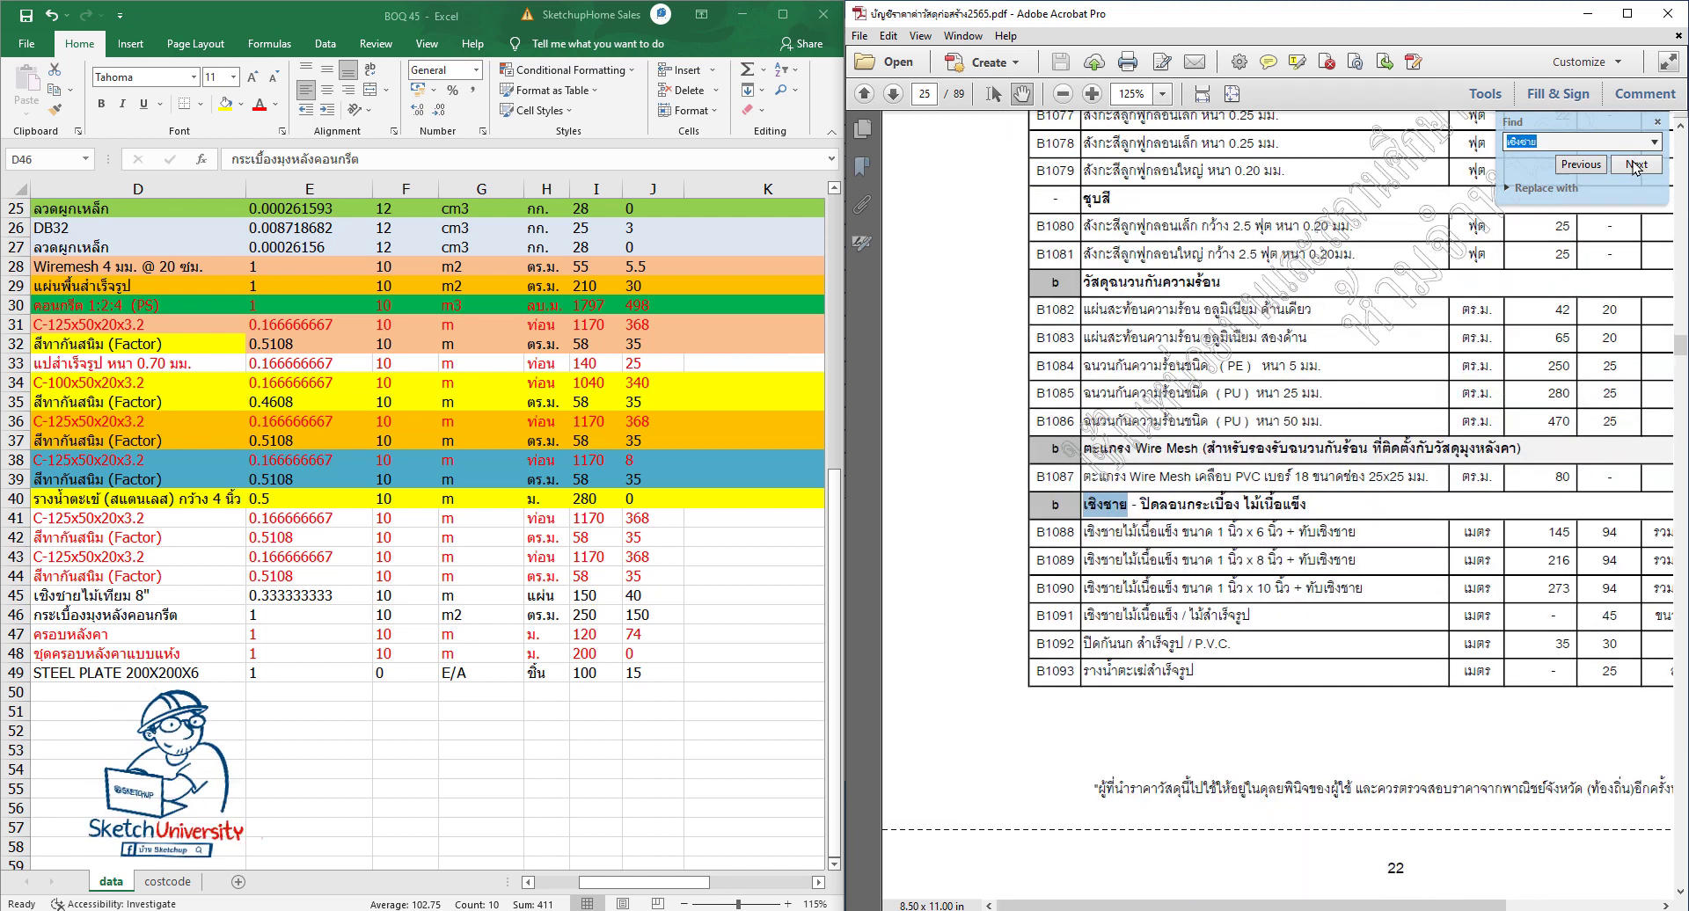
Step: Pan across fascia rows B1088–B1093 to read their prices, then pick Excel cell I45
drag(1262, 543, 1240, 472)
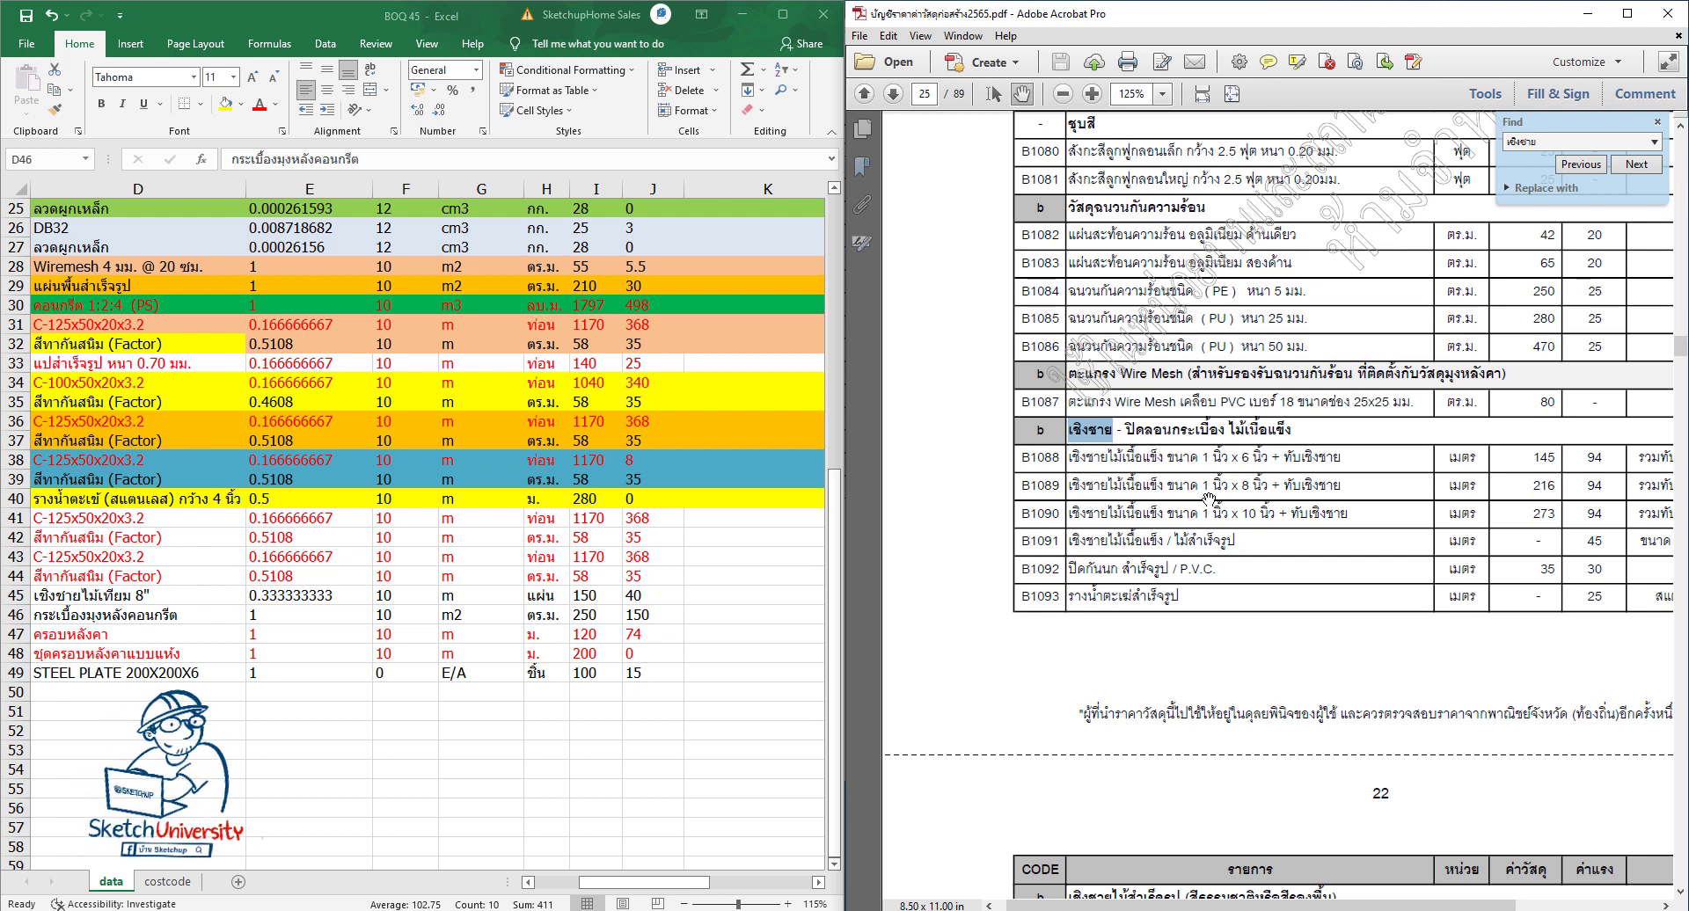
drag(1313, 495, 1194, 499)
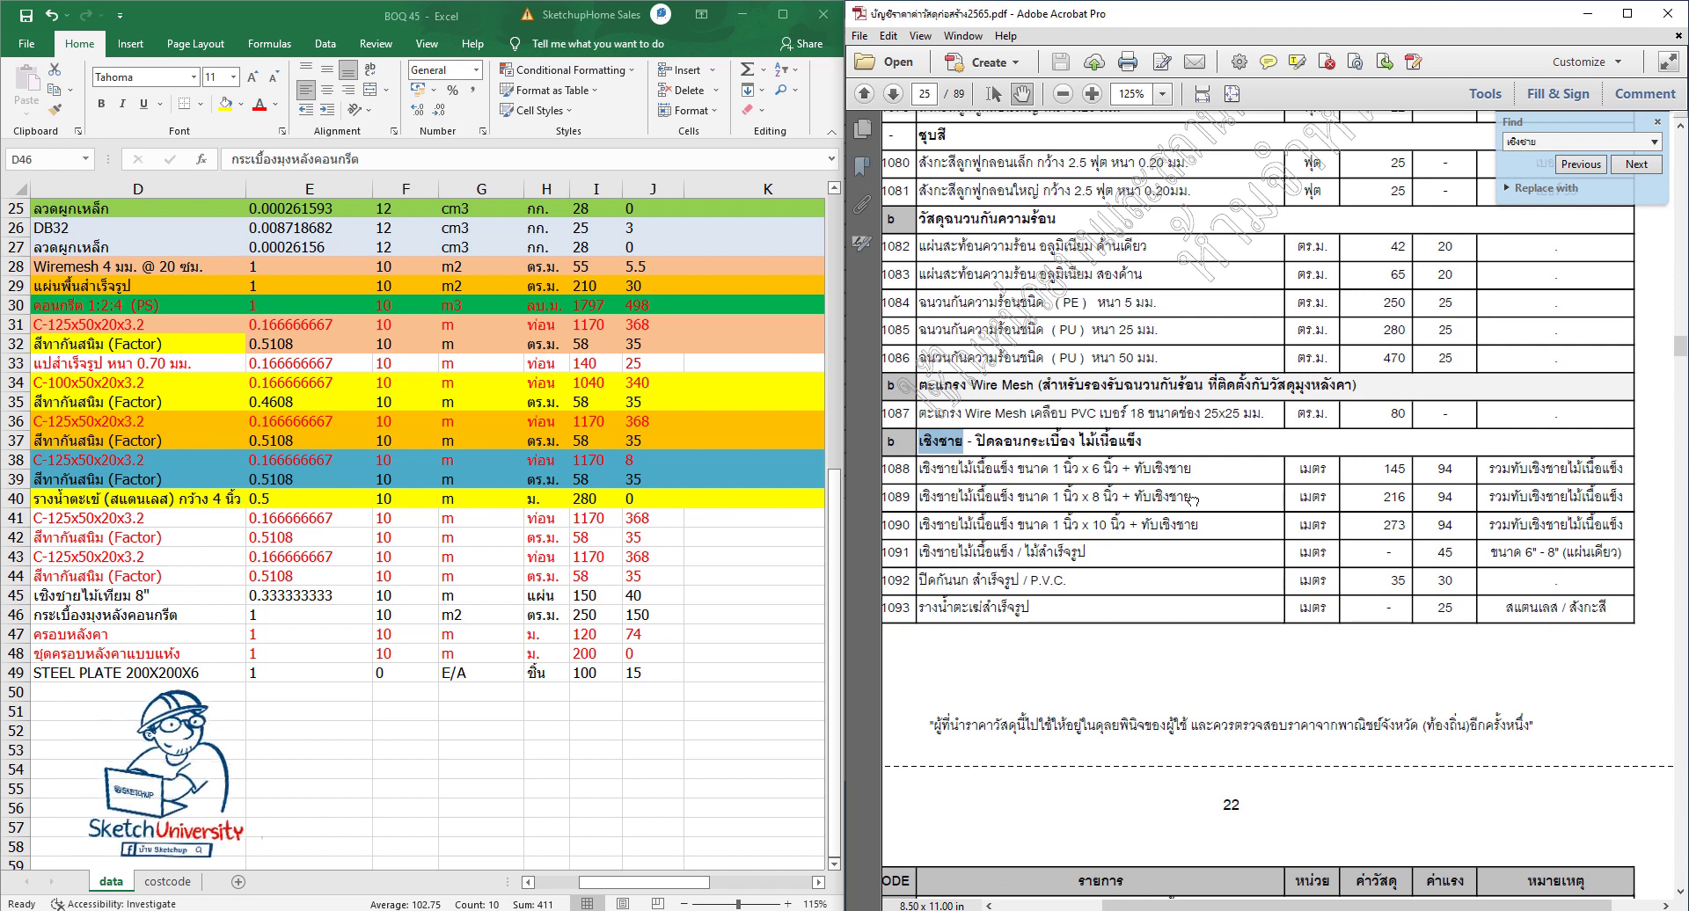
drag(1069, 500, 1122, 506)
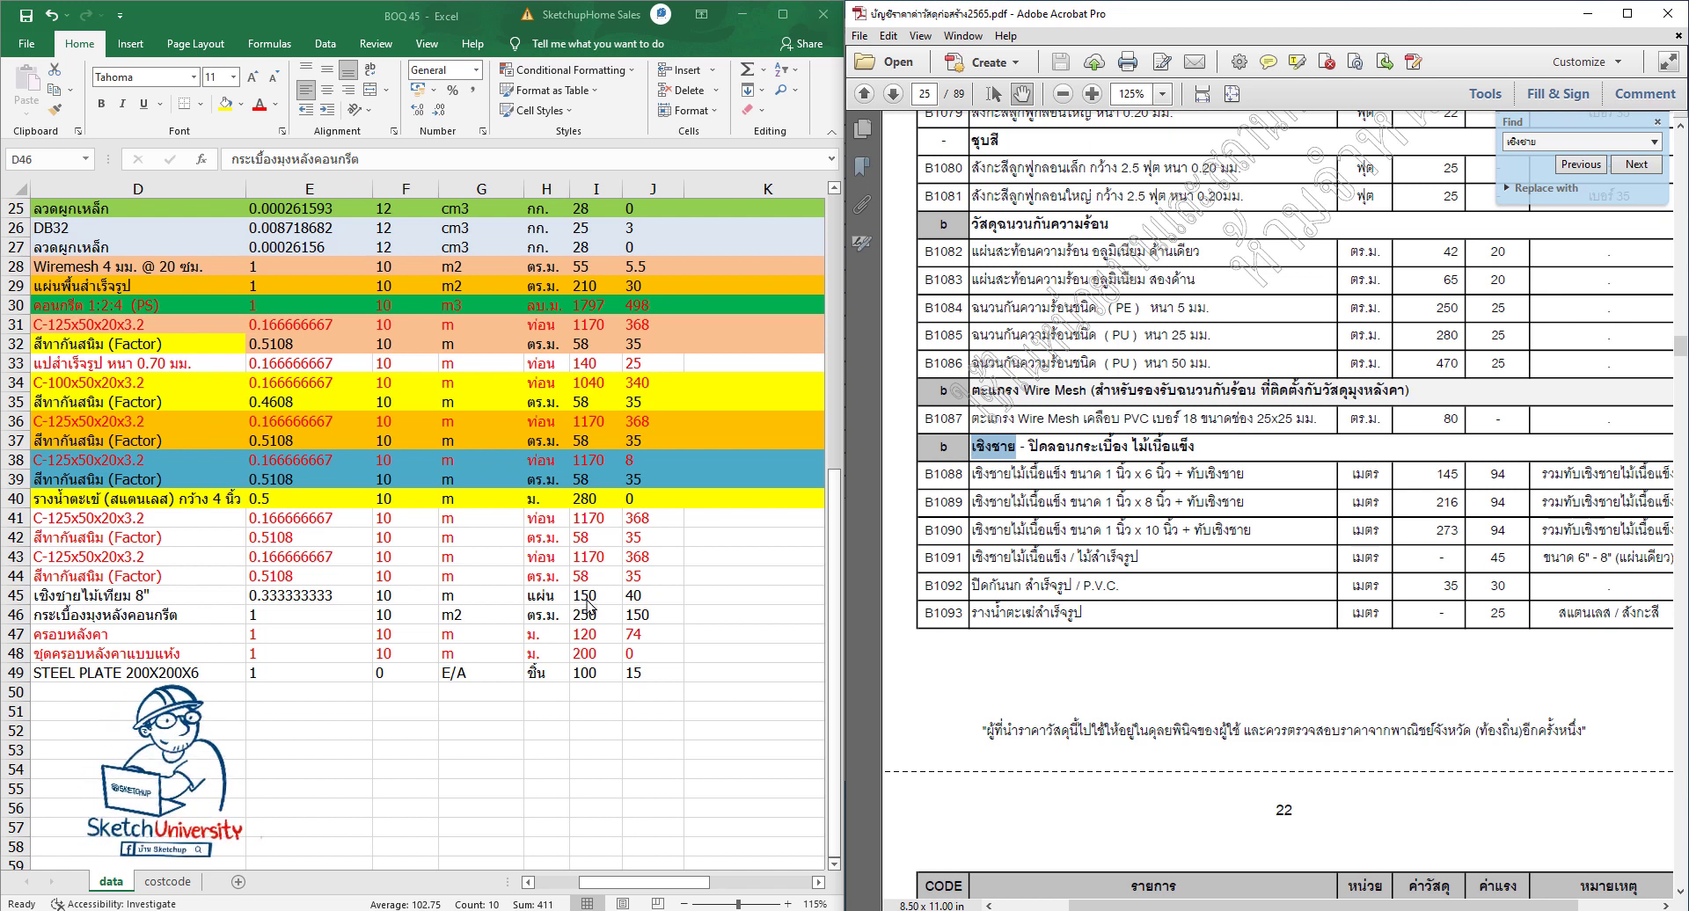
key(alt+Tab)
click(588, 596)
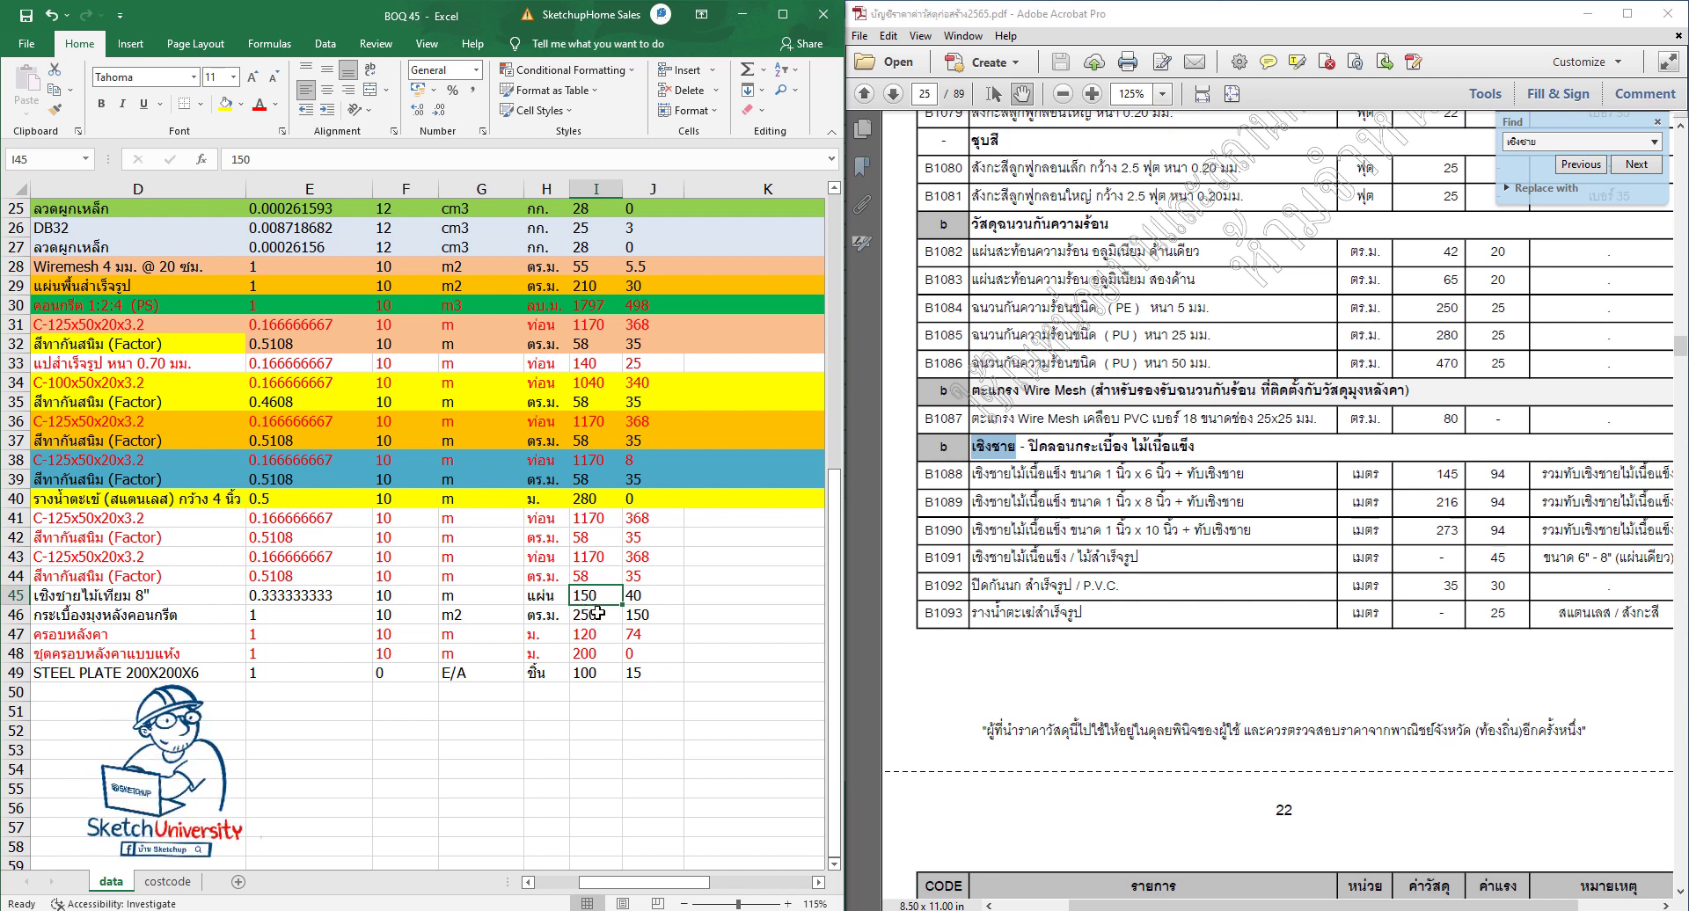
Step: Enter 80 material in I45 and 25 labour in J45 for the artificial-wood fascia
text(ค)
key(BackSpace)
text(80)
key(Return)
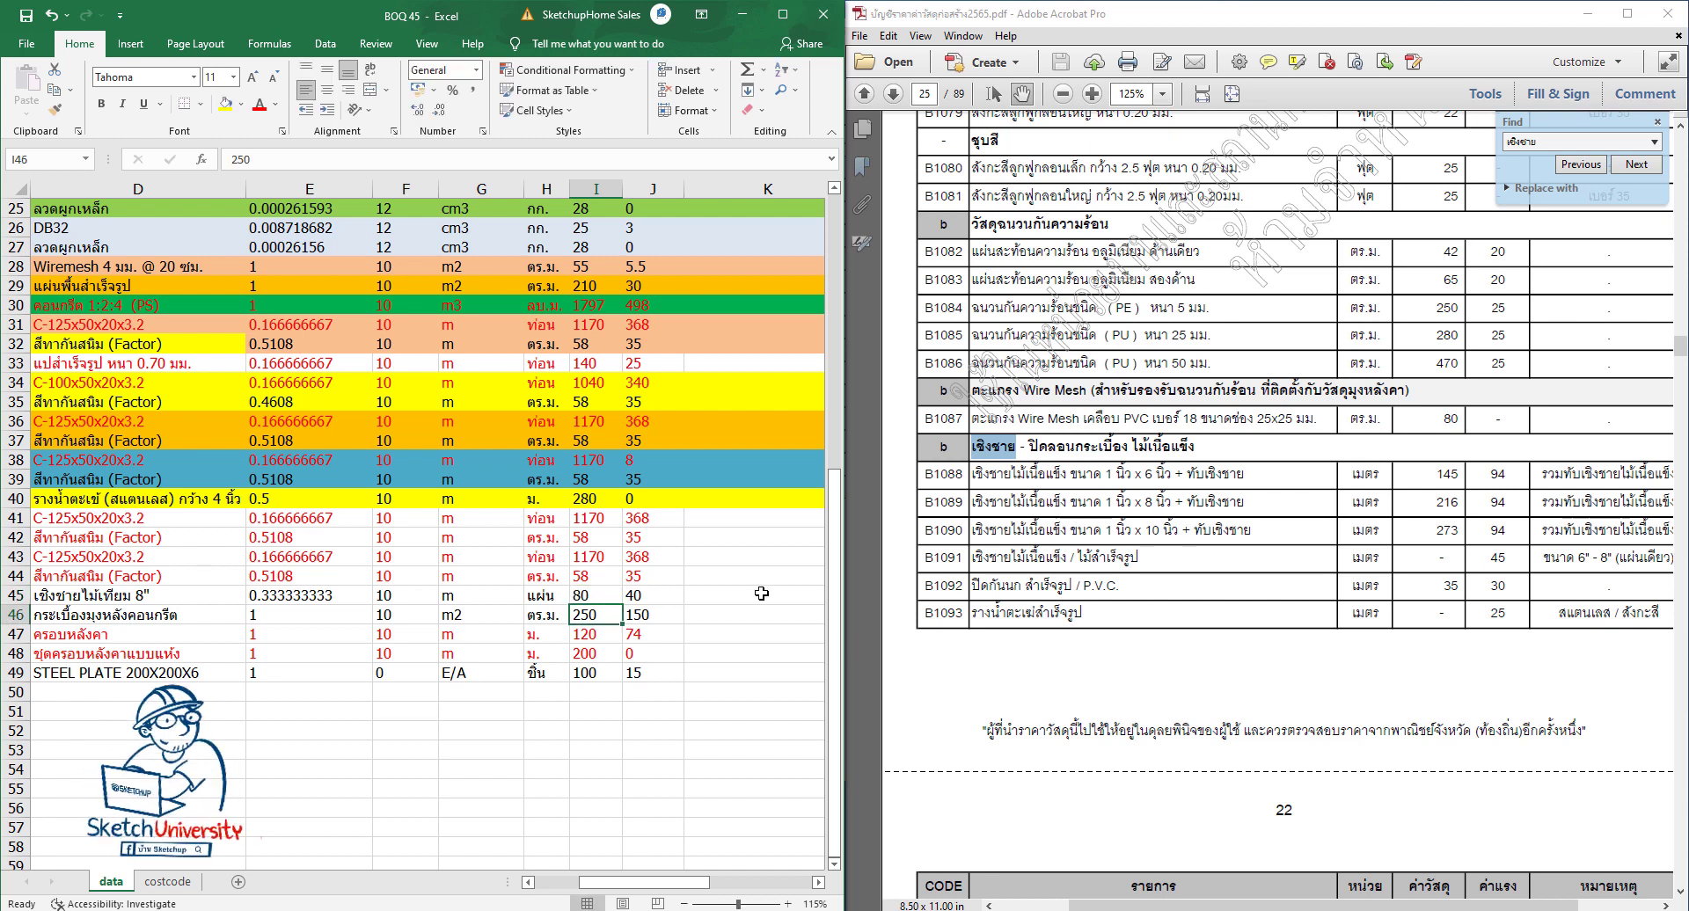
click(650, 597)
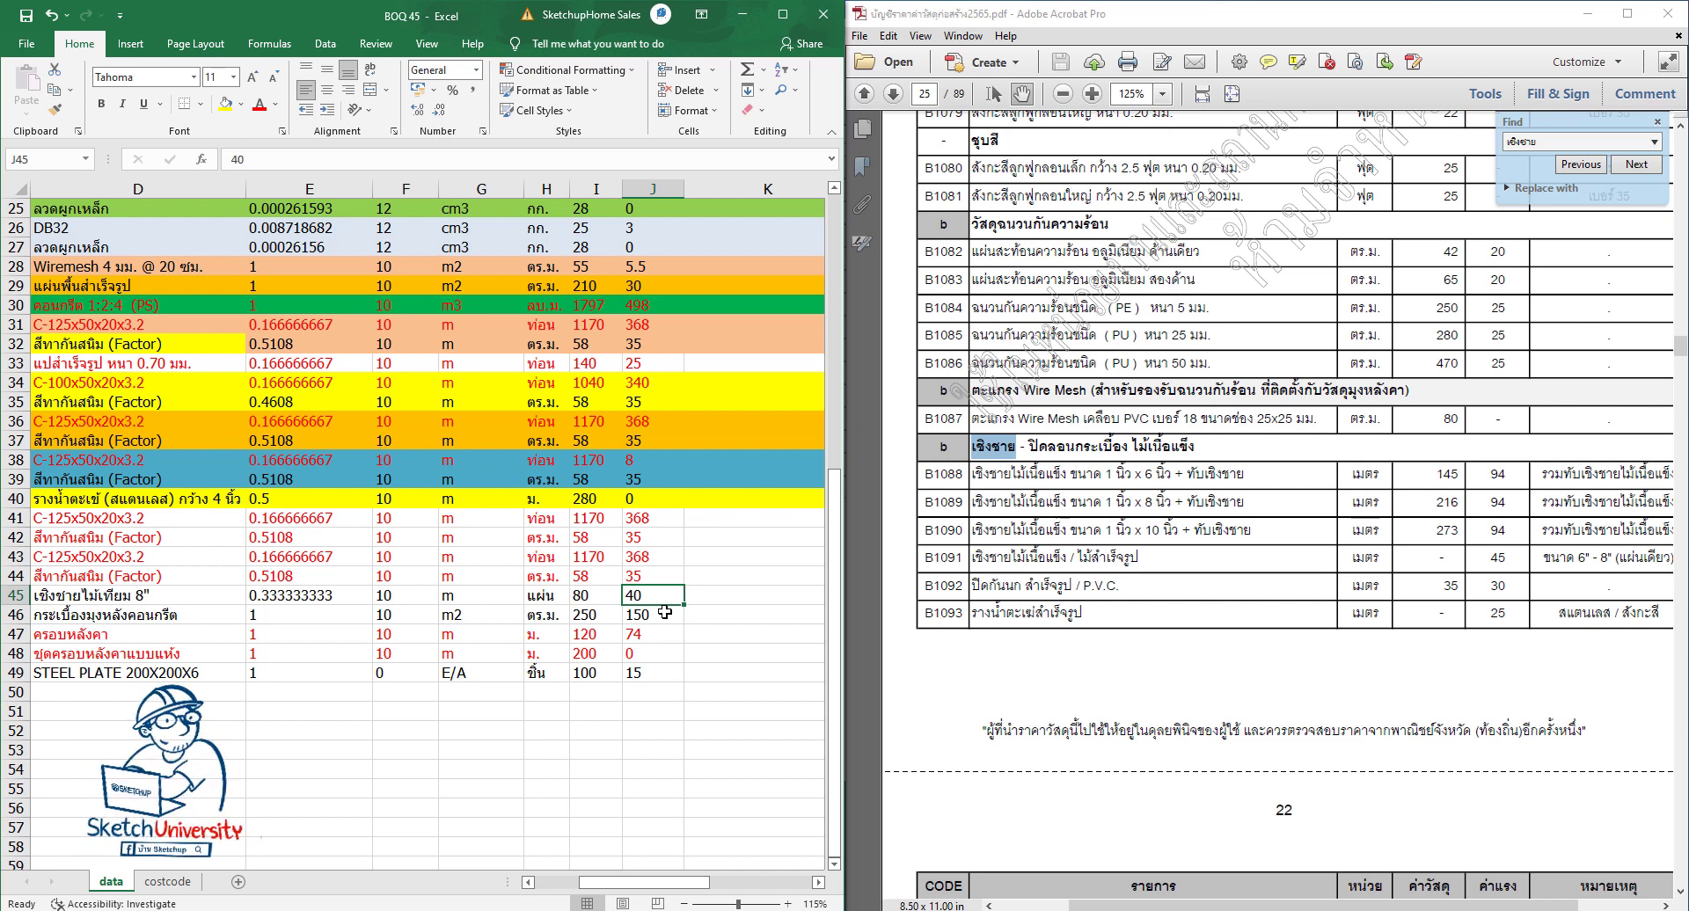
text(2)
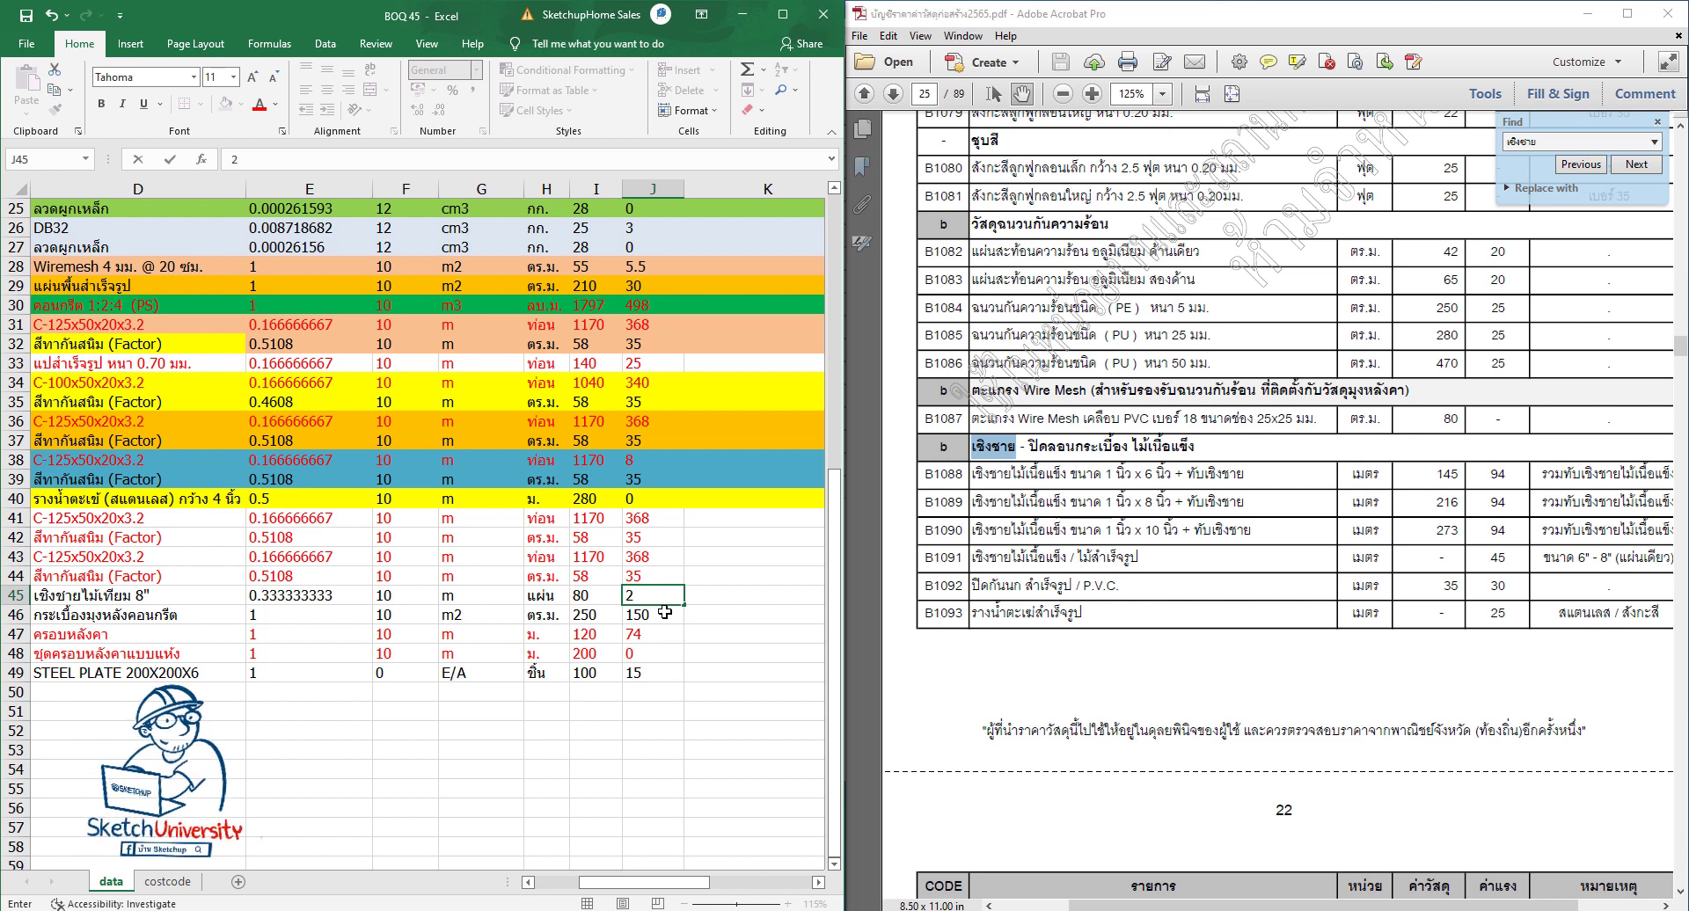
text(5)
click(635, 668)
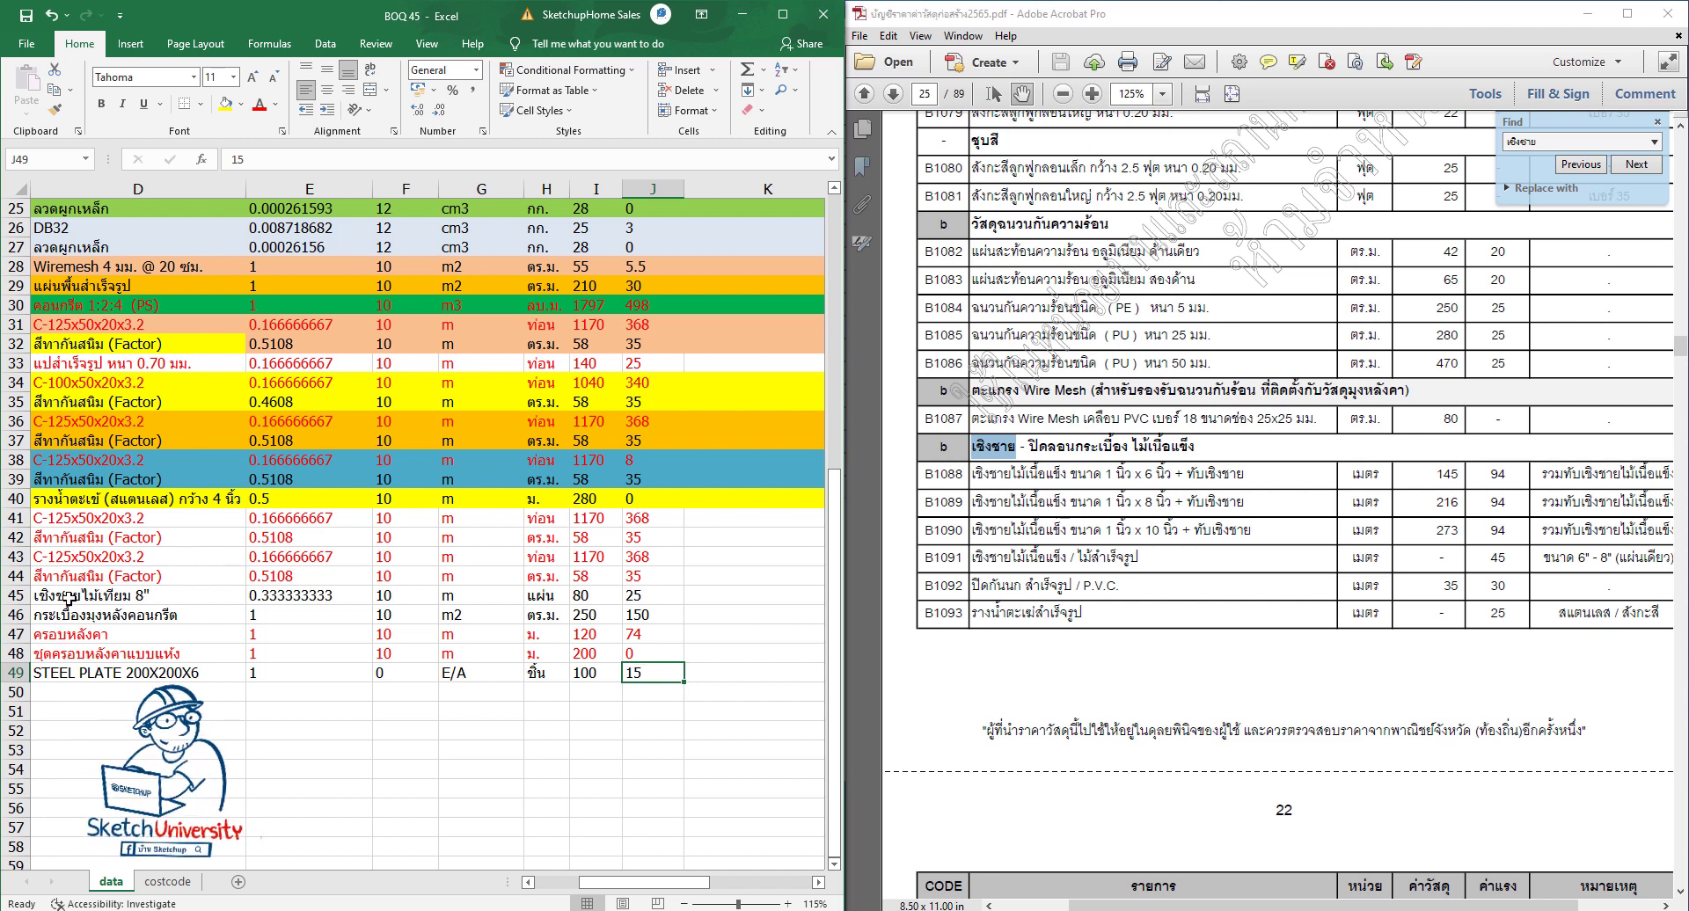
Step: Make the whole fascia row 45 text red
click(69, 602)
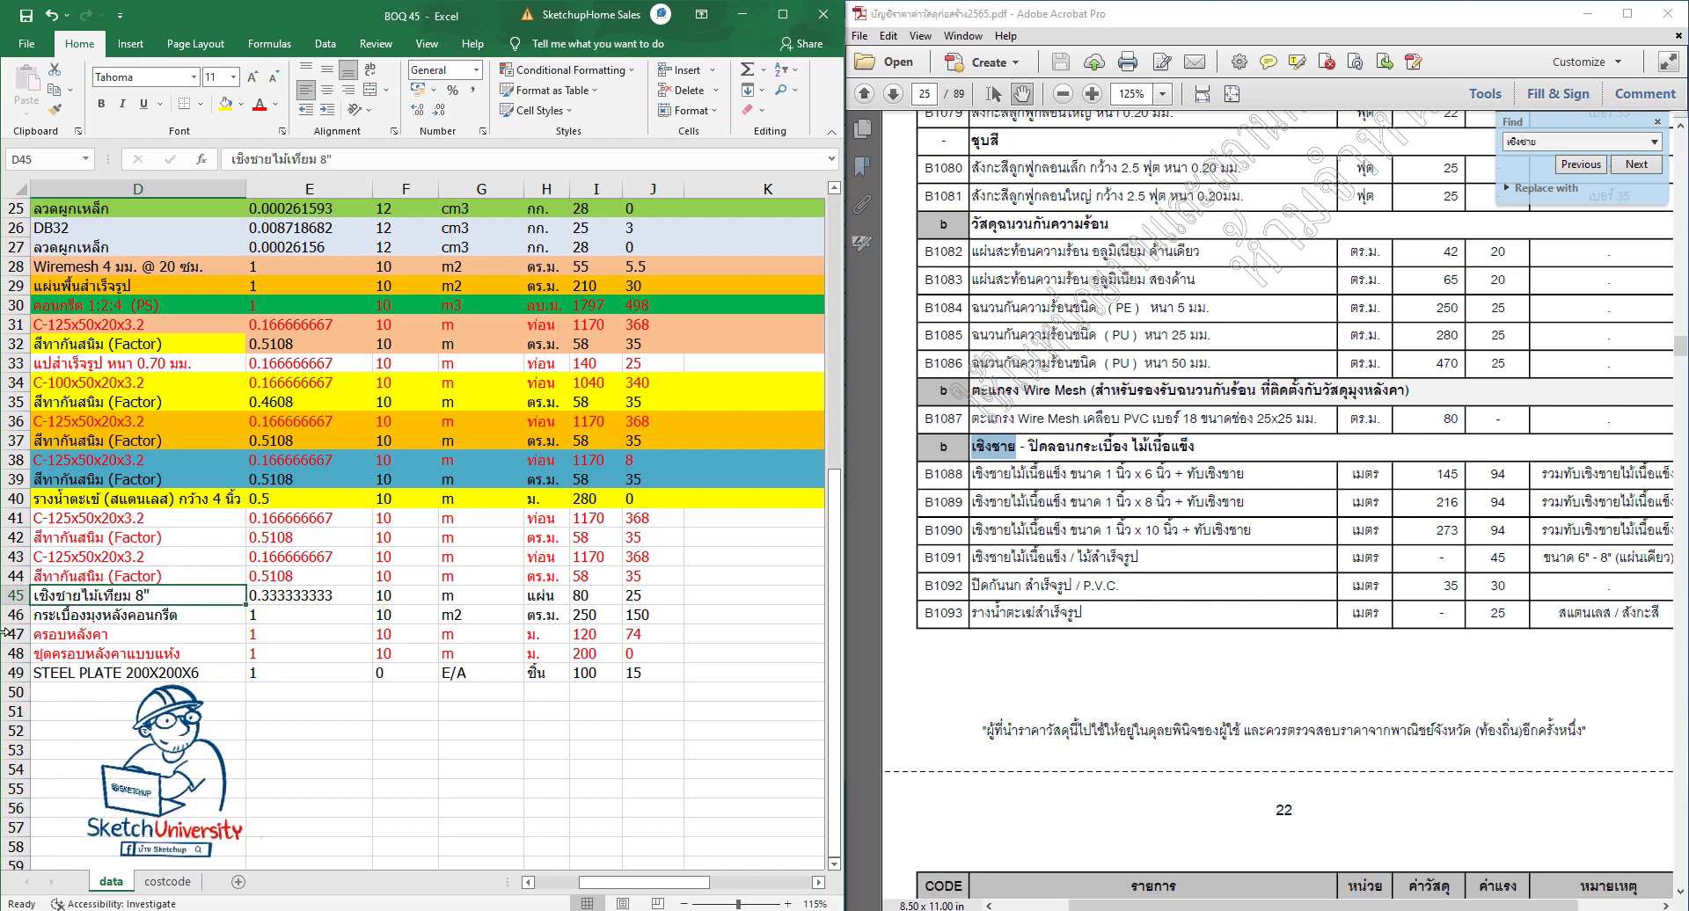
click(14, 595)
click(267, 115)
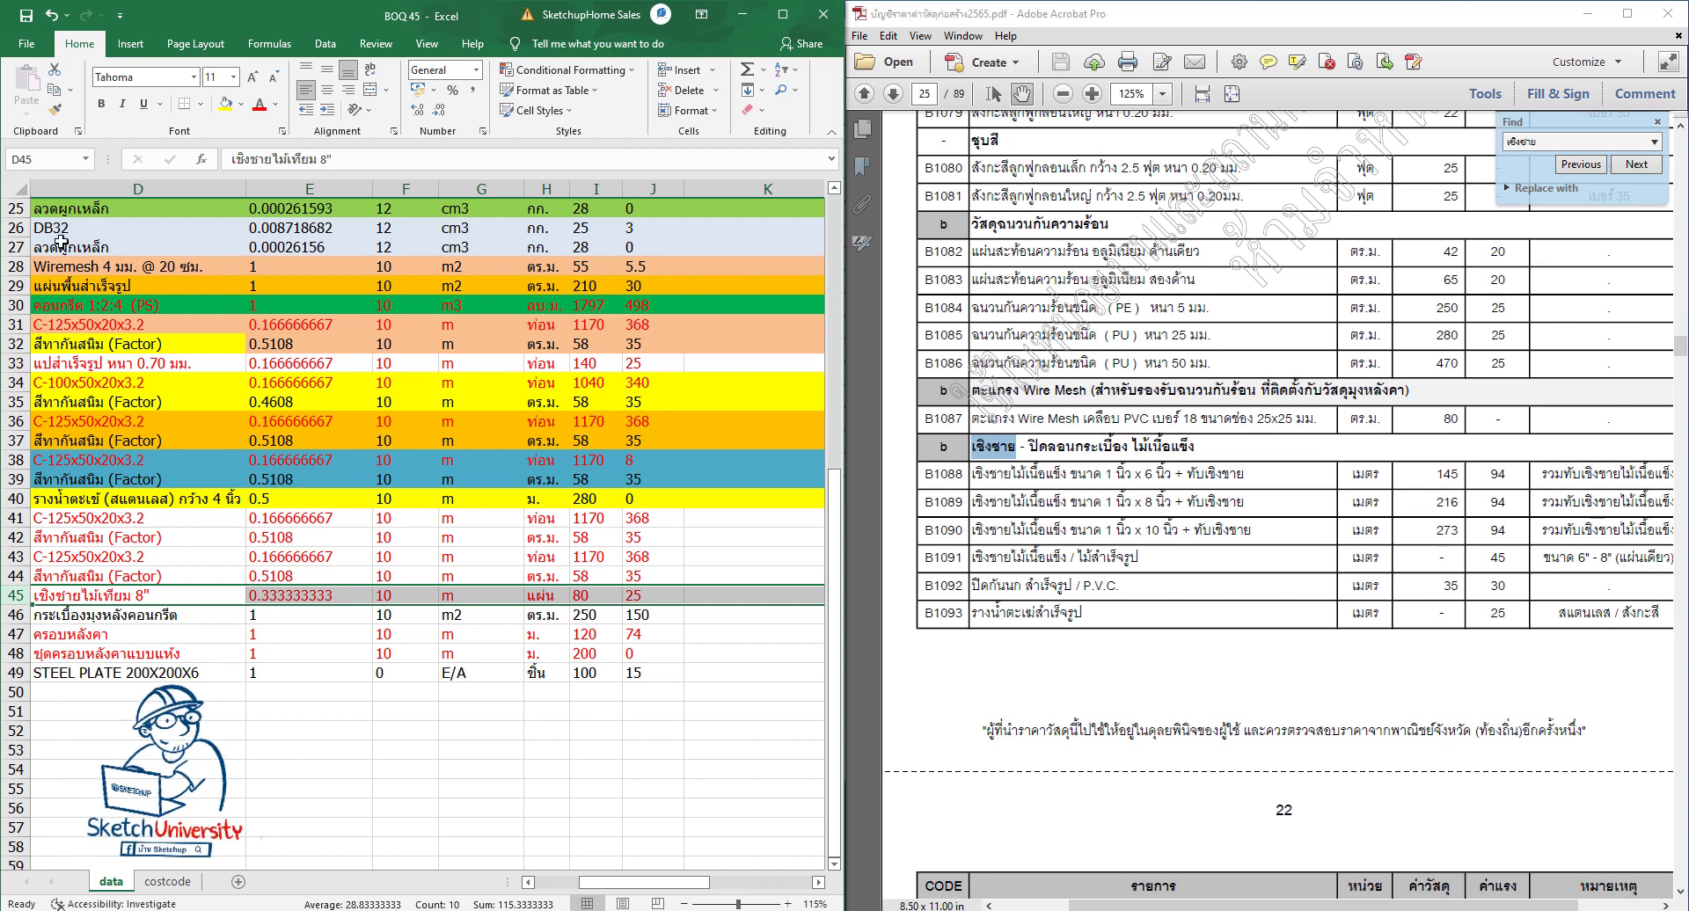
Step: Colour row 49, STEEL PLATE 200X200X6 (100 material, 15 labour), in red text
click(16, 616)
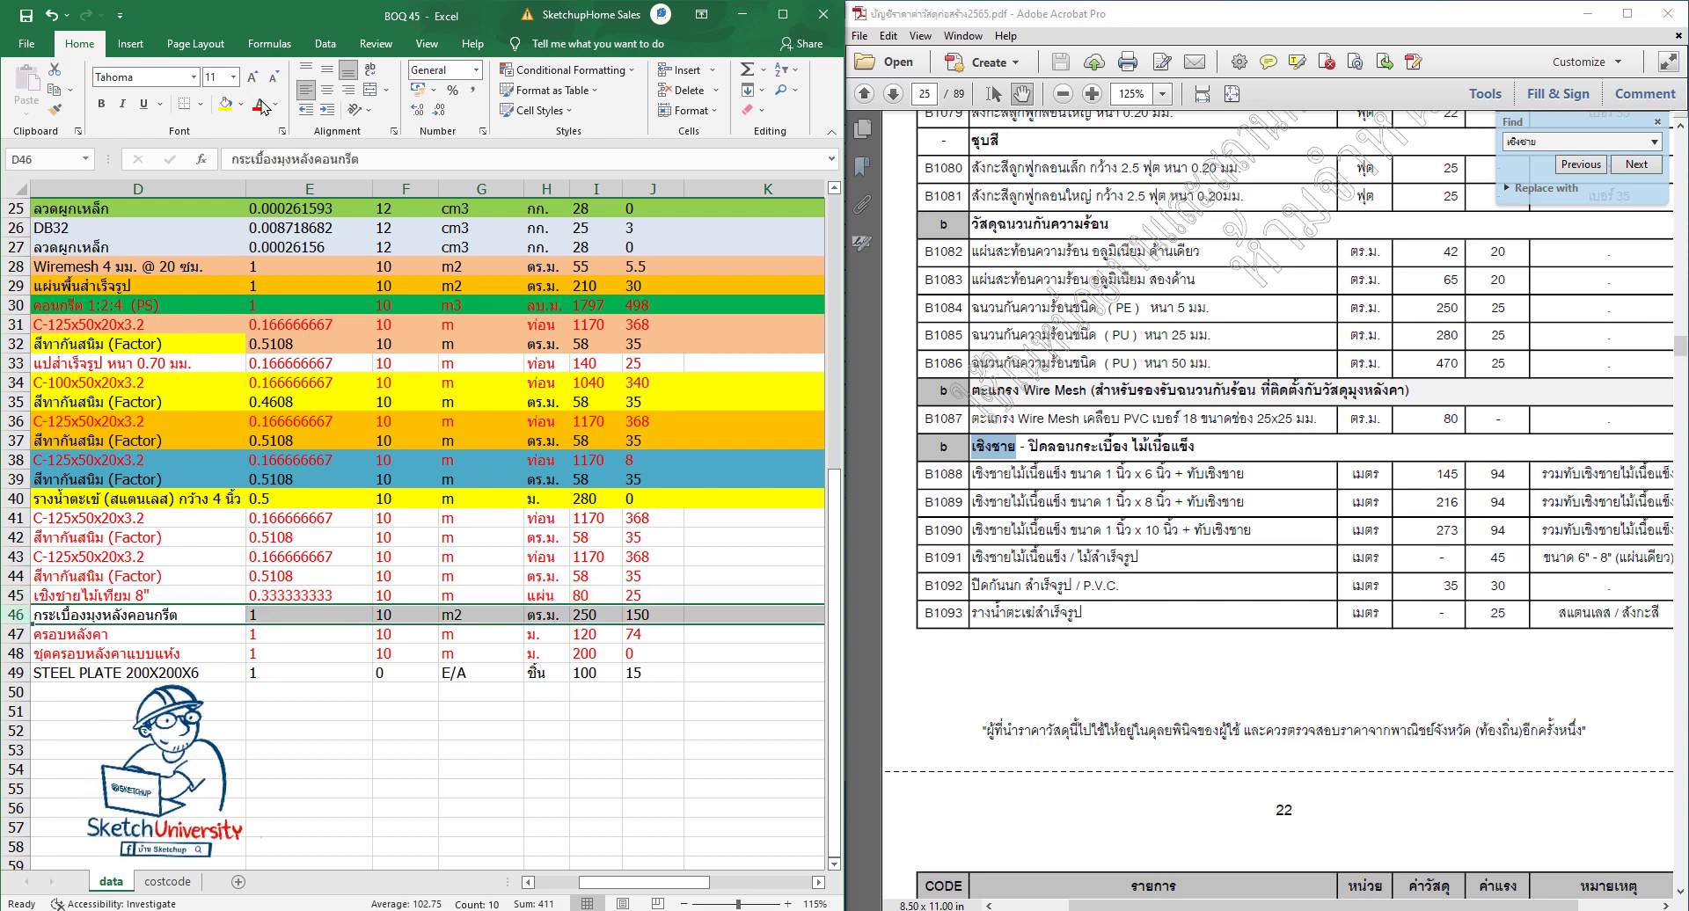
click(278, 773)
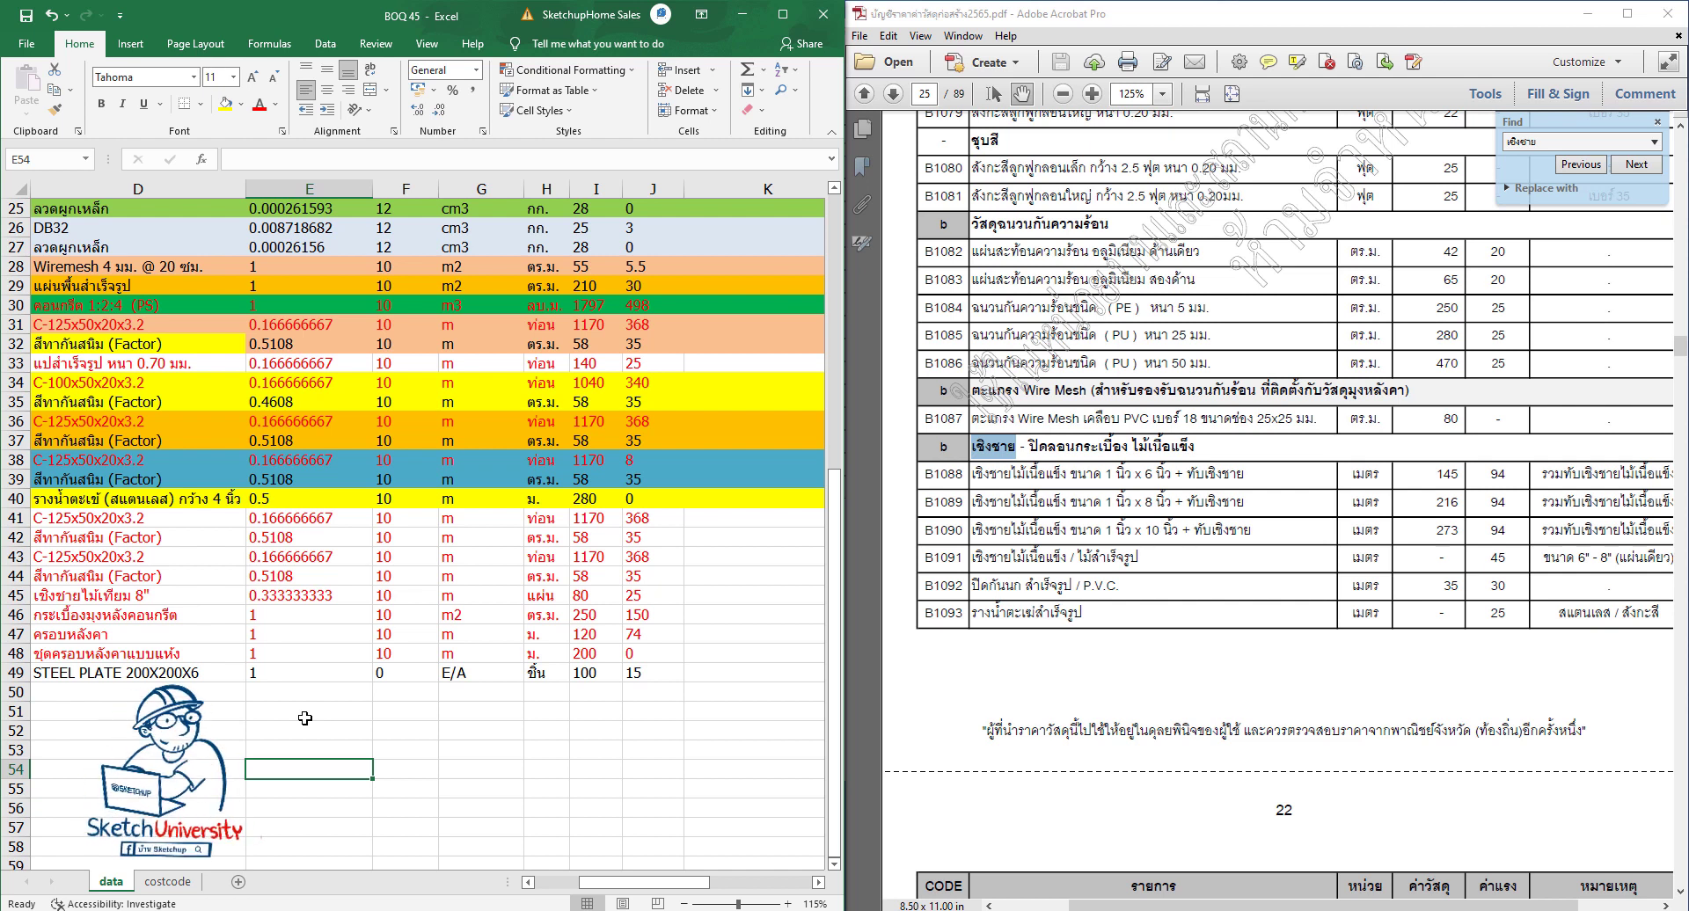
click(15, 673)
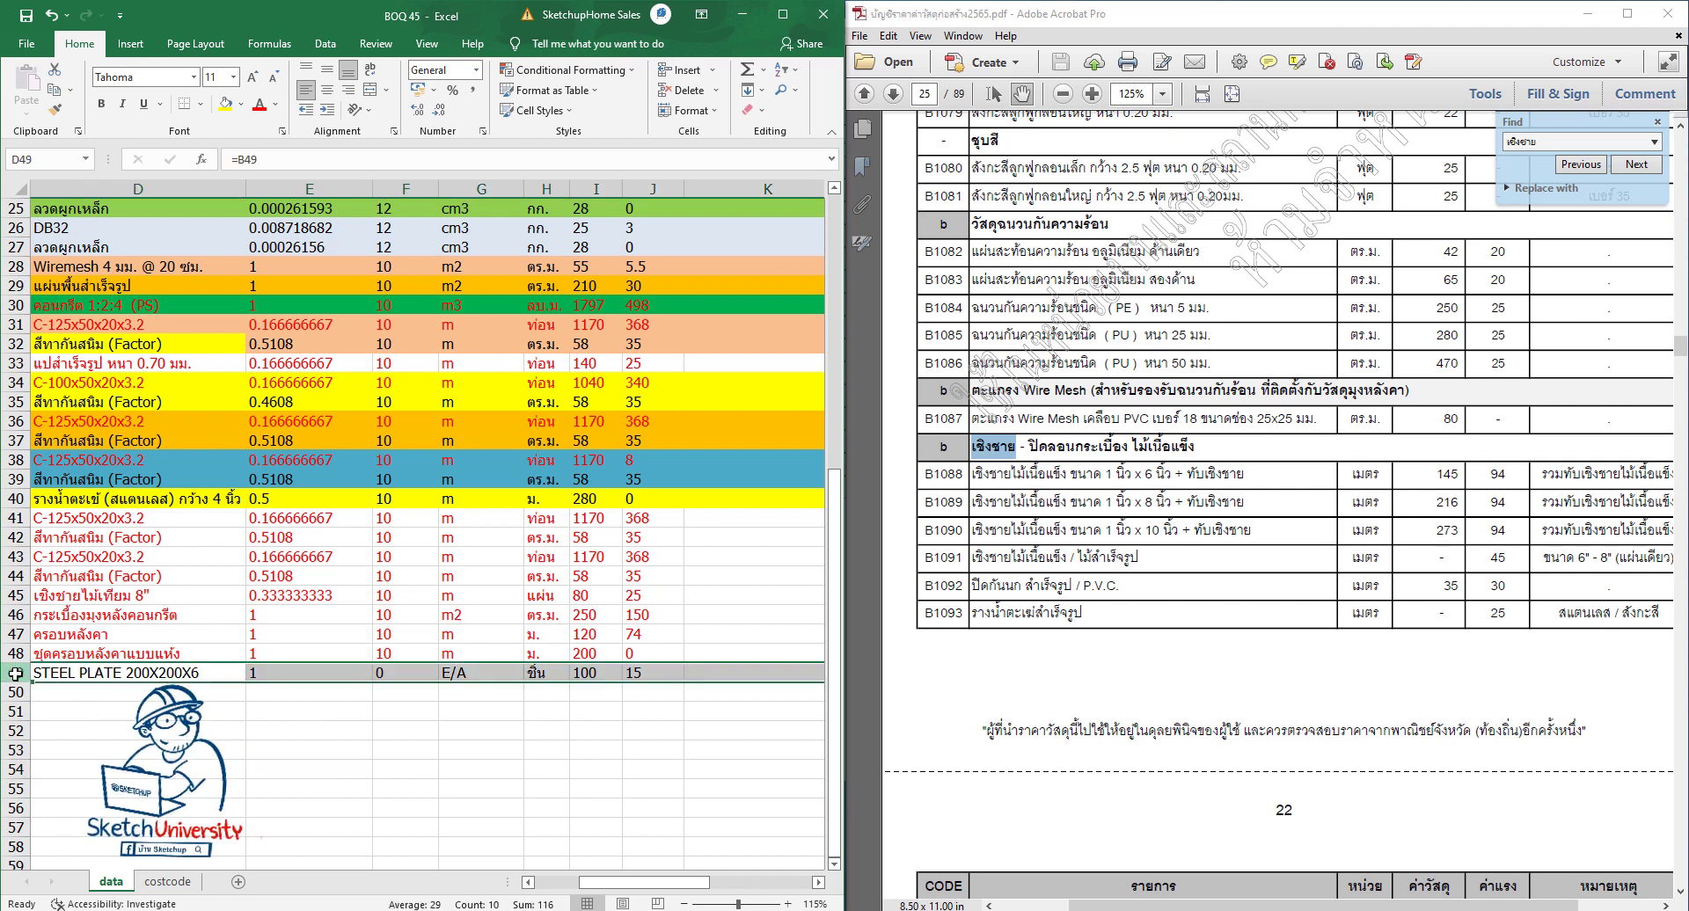
click(258, 106)
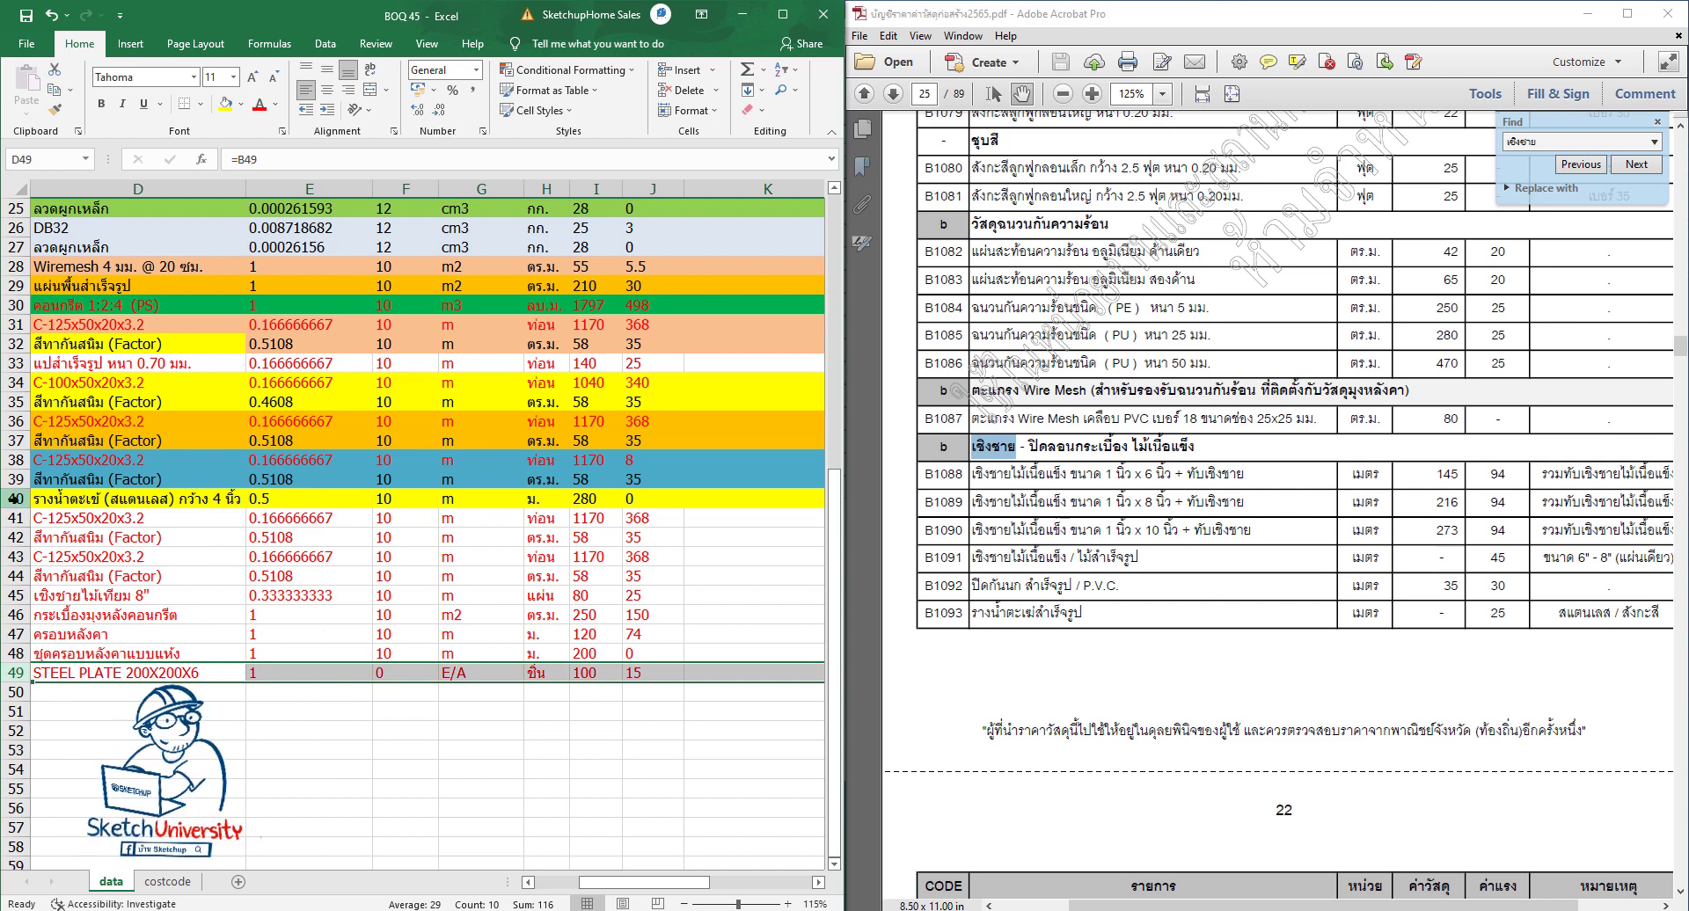
click(14, 499)
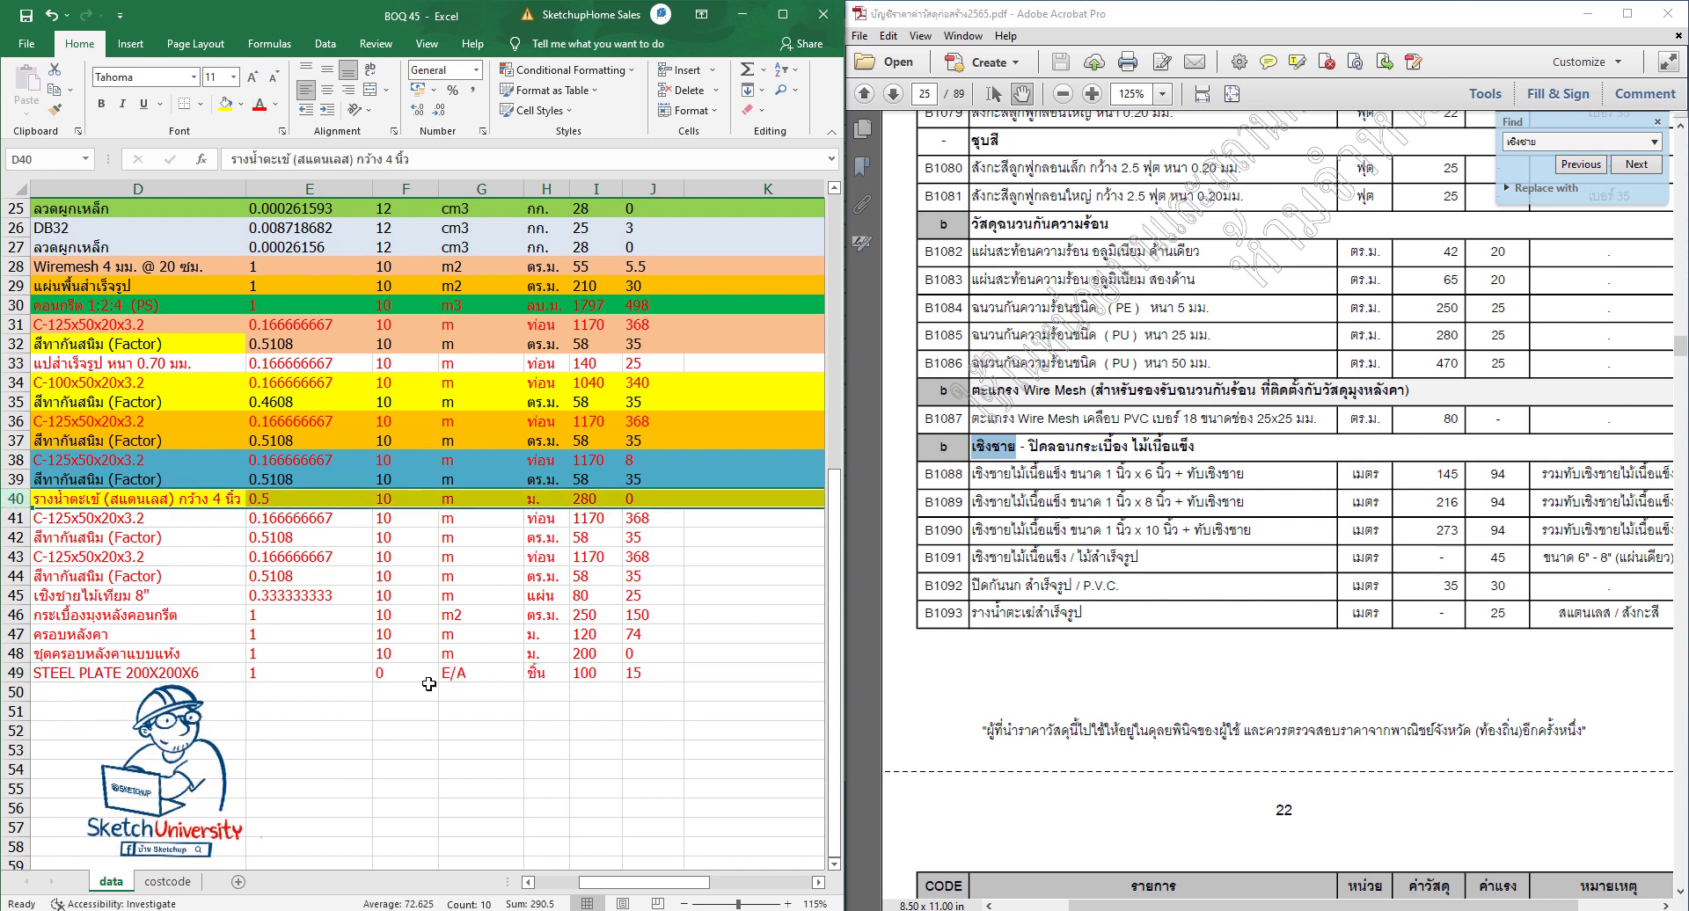
scroll(408, 638, up, 1)
scroll(407, 638, up, 1)
scroll(407, 638, up, 1)
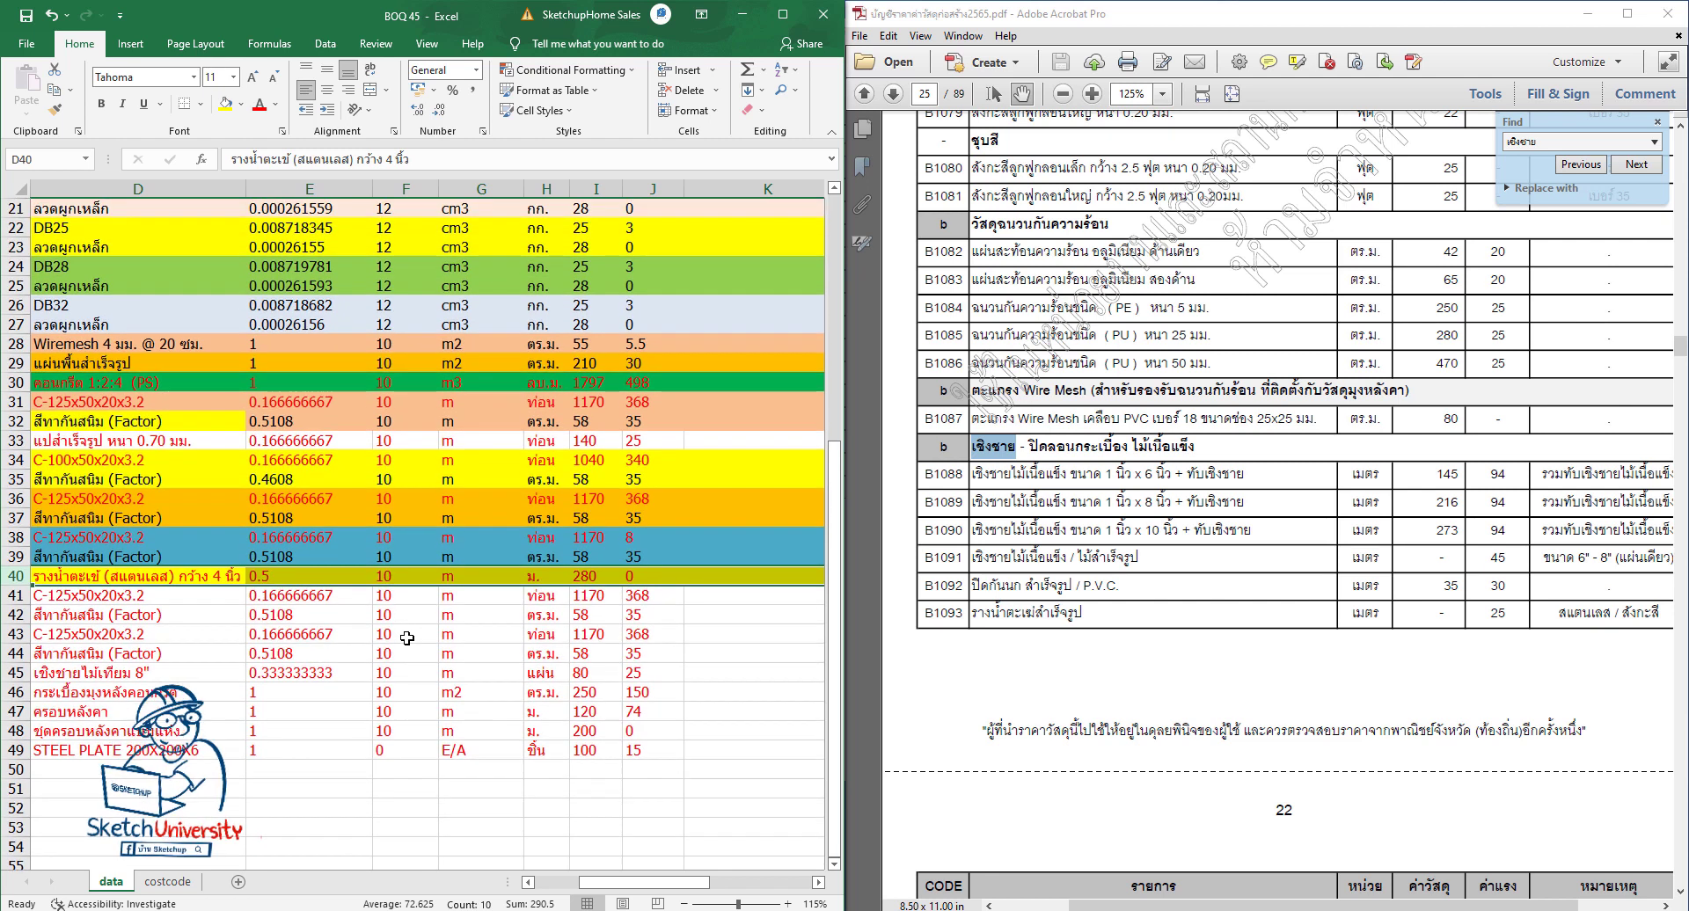
scroll(408, 638, up, 1)
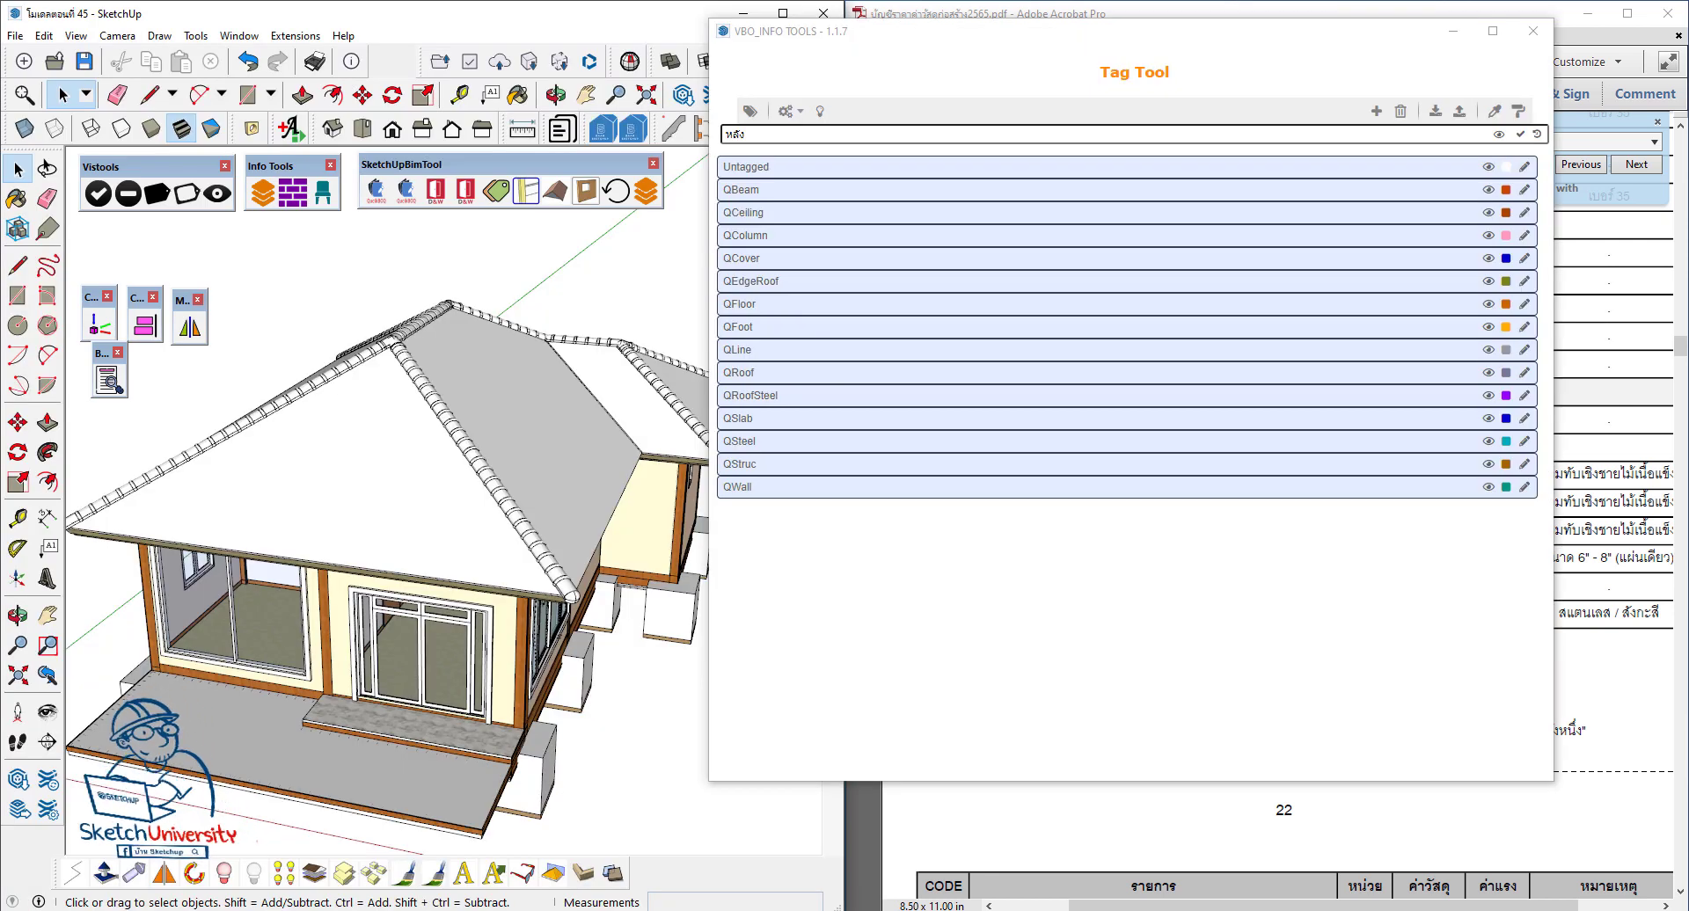
Step: Close the tag management window and PDF search panel, and orbit the house to a frontal view
scroll(523, 431, down, 2)
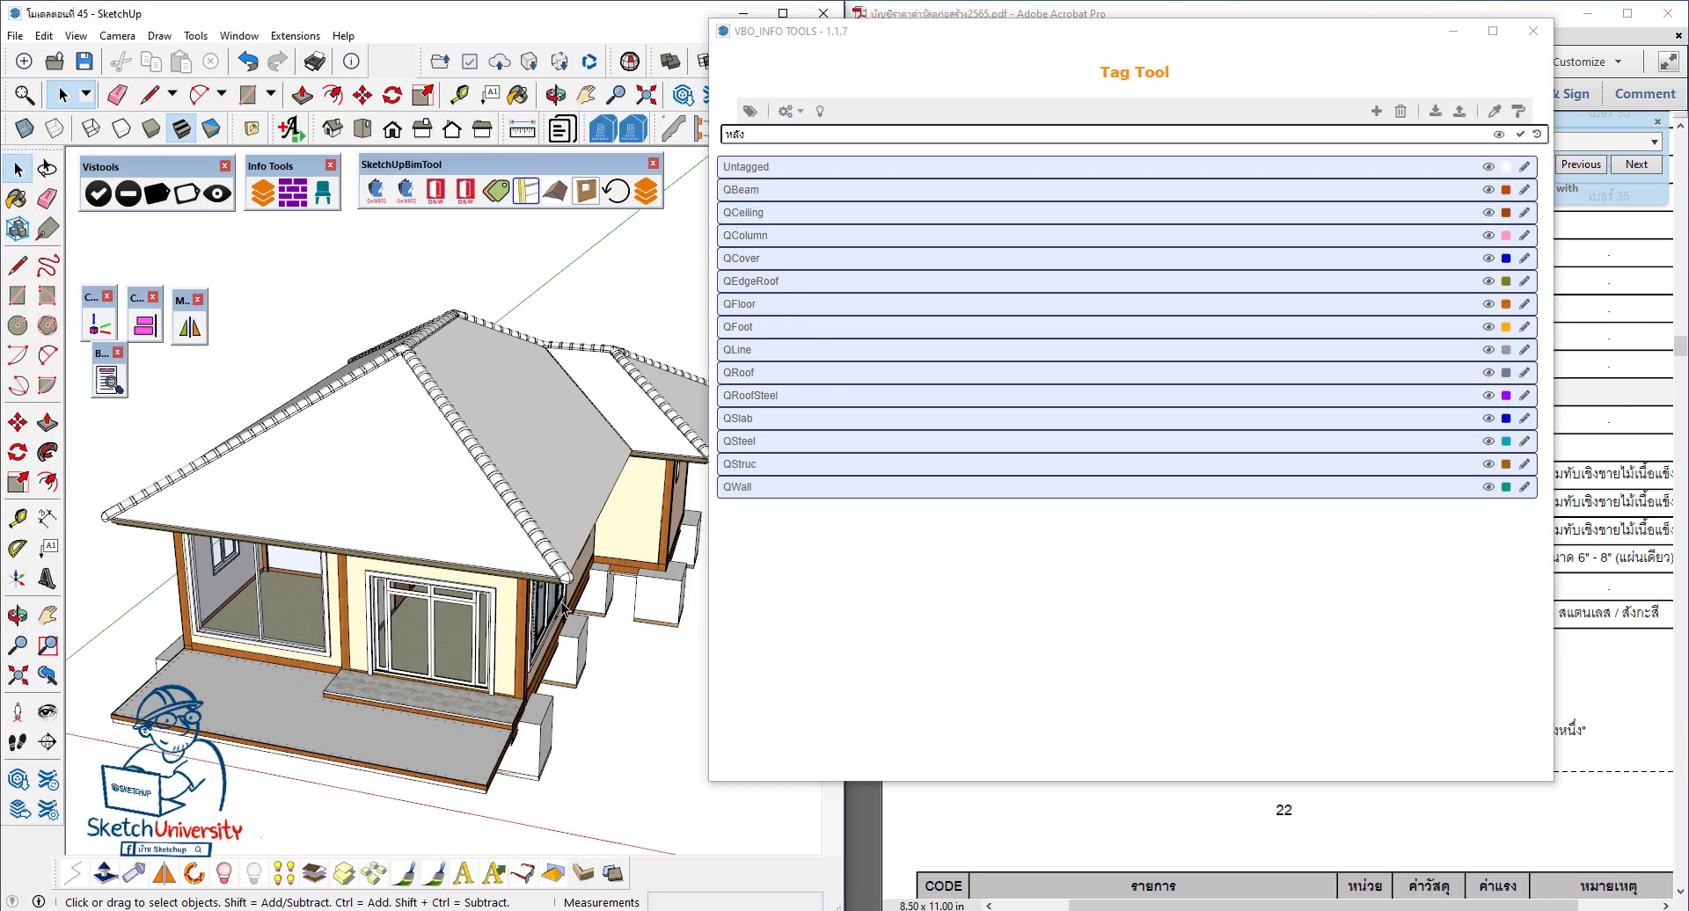
scroll(523, 431, down, 1)
click(1533, 31)
mouse_move(798, 459)
middle_down()
mouse_move(631, 424)
mouse_move(748, 562)
middle_up()
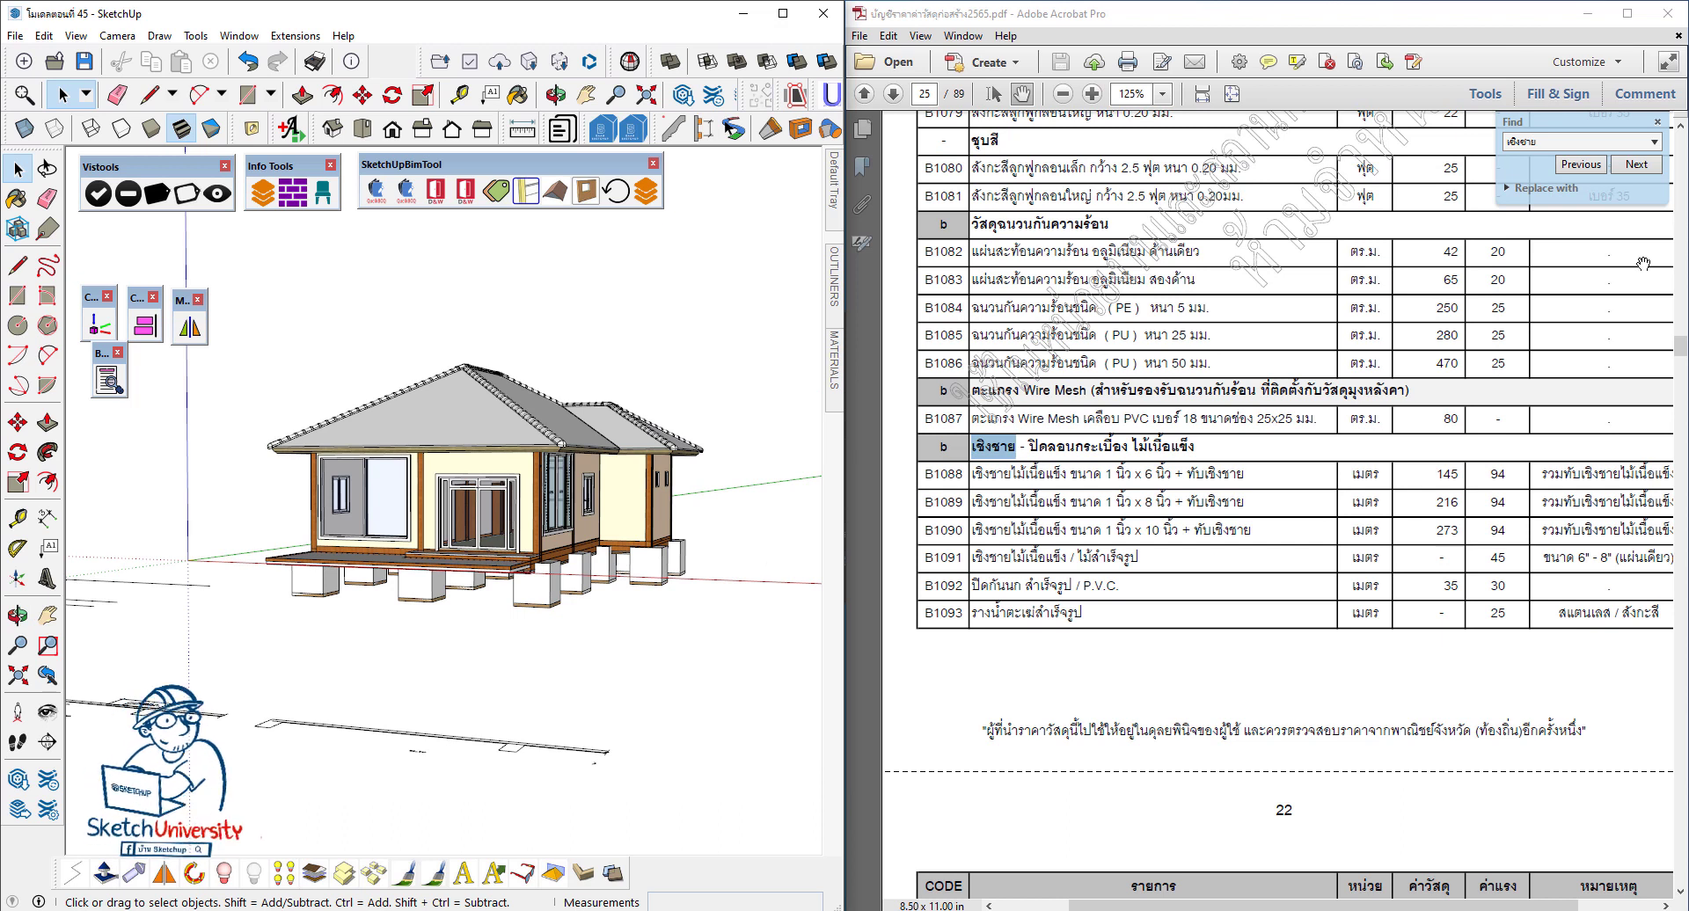
click(1657, 122)
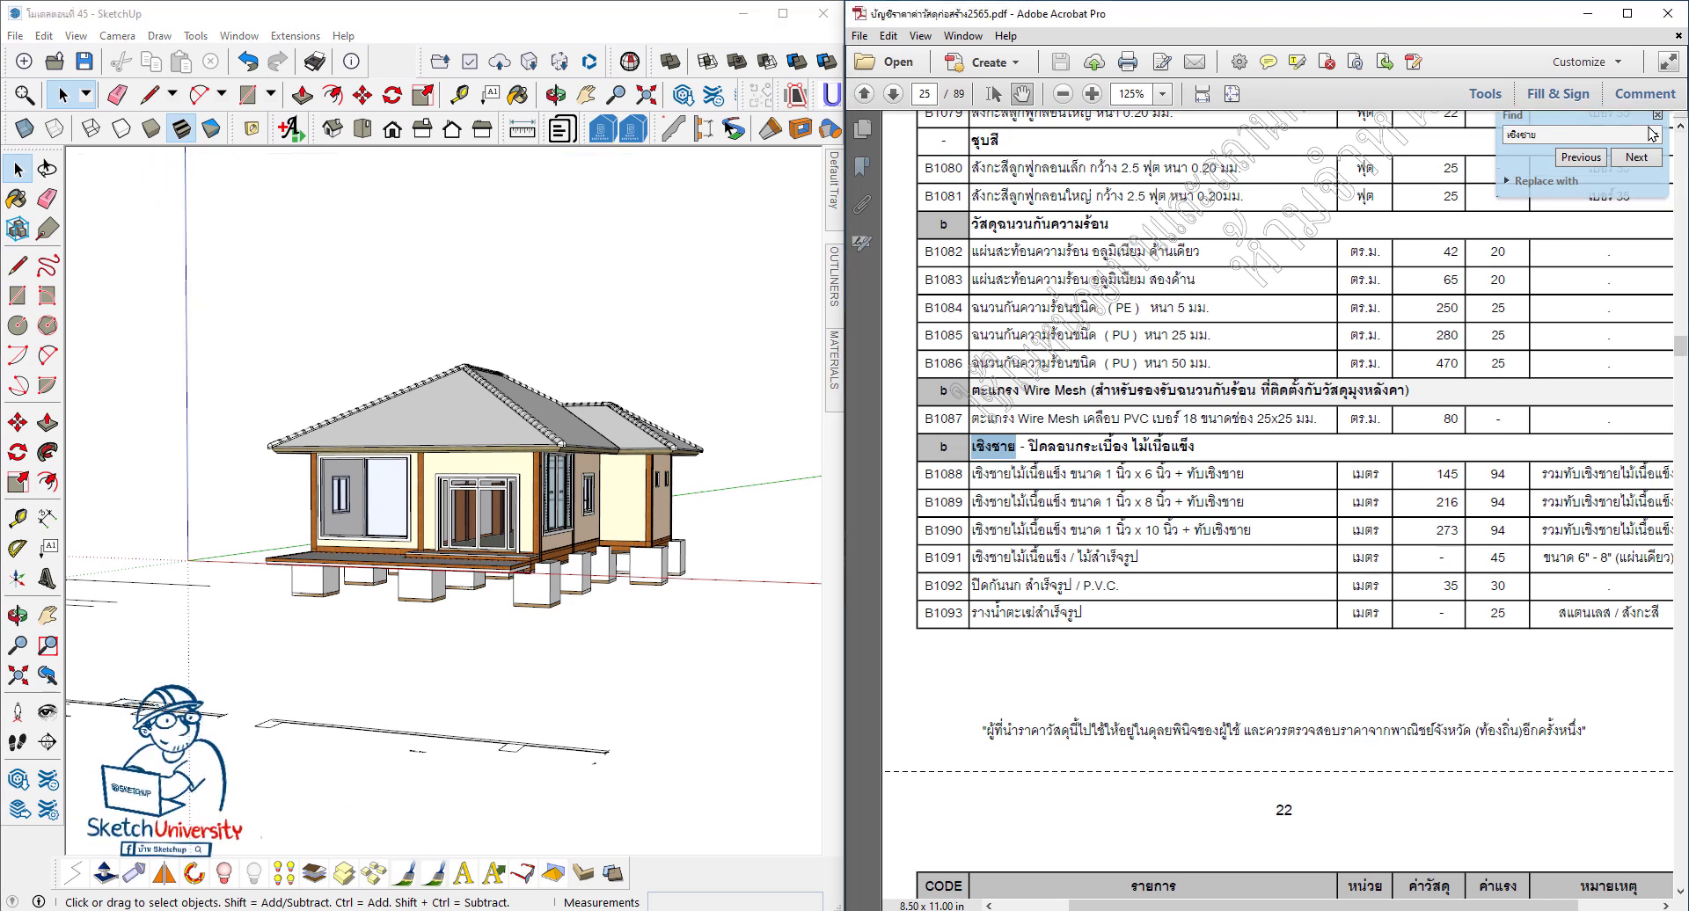
click(581, 196)
middle_drag(332, 355, 422, 405)
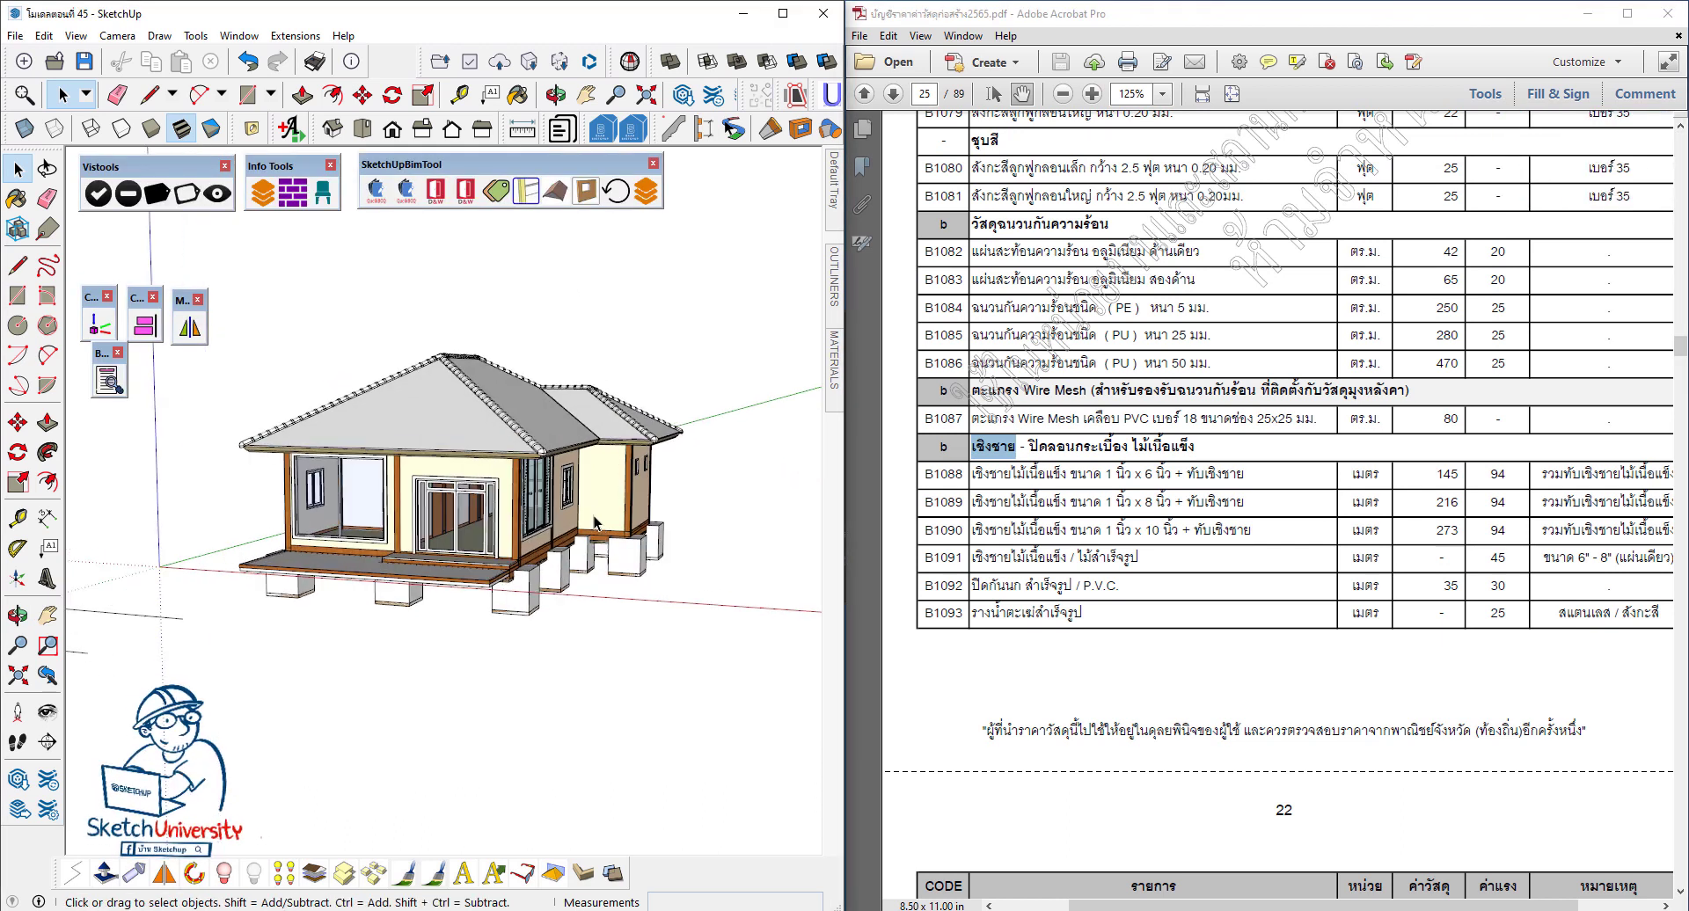
scroll(553, 488, up, 3)
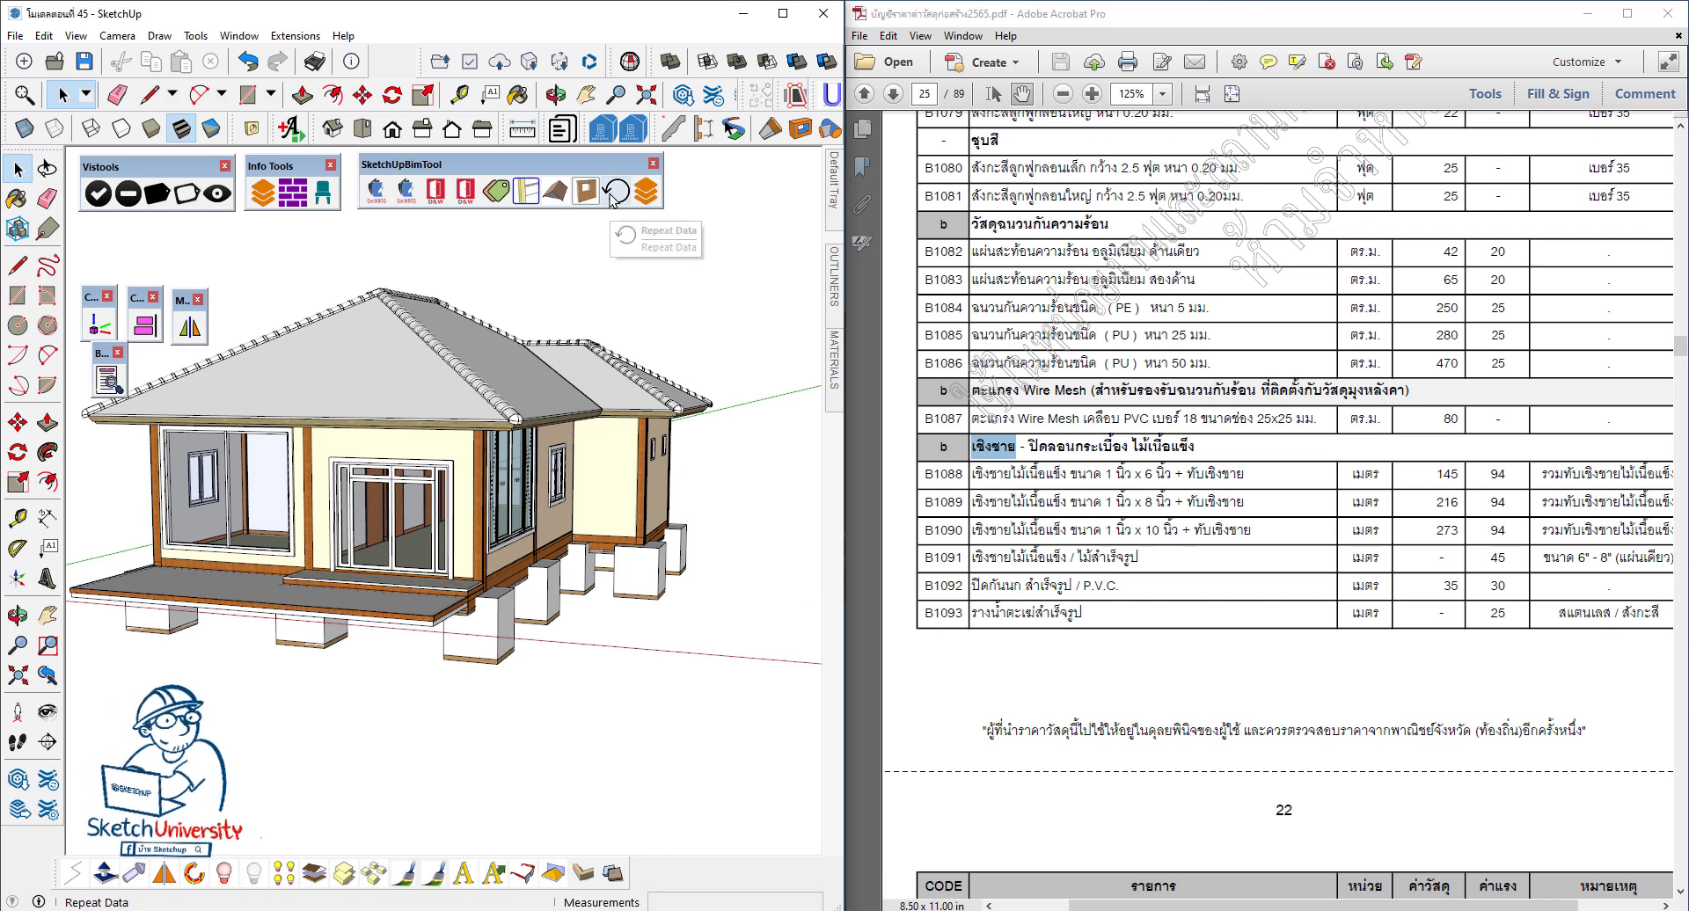
Step: Import the BOQ 45 workbook via QuickDataLink without clearing old data, then close SketchUpBimTool
click(376, 188)
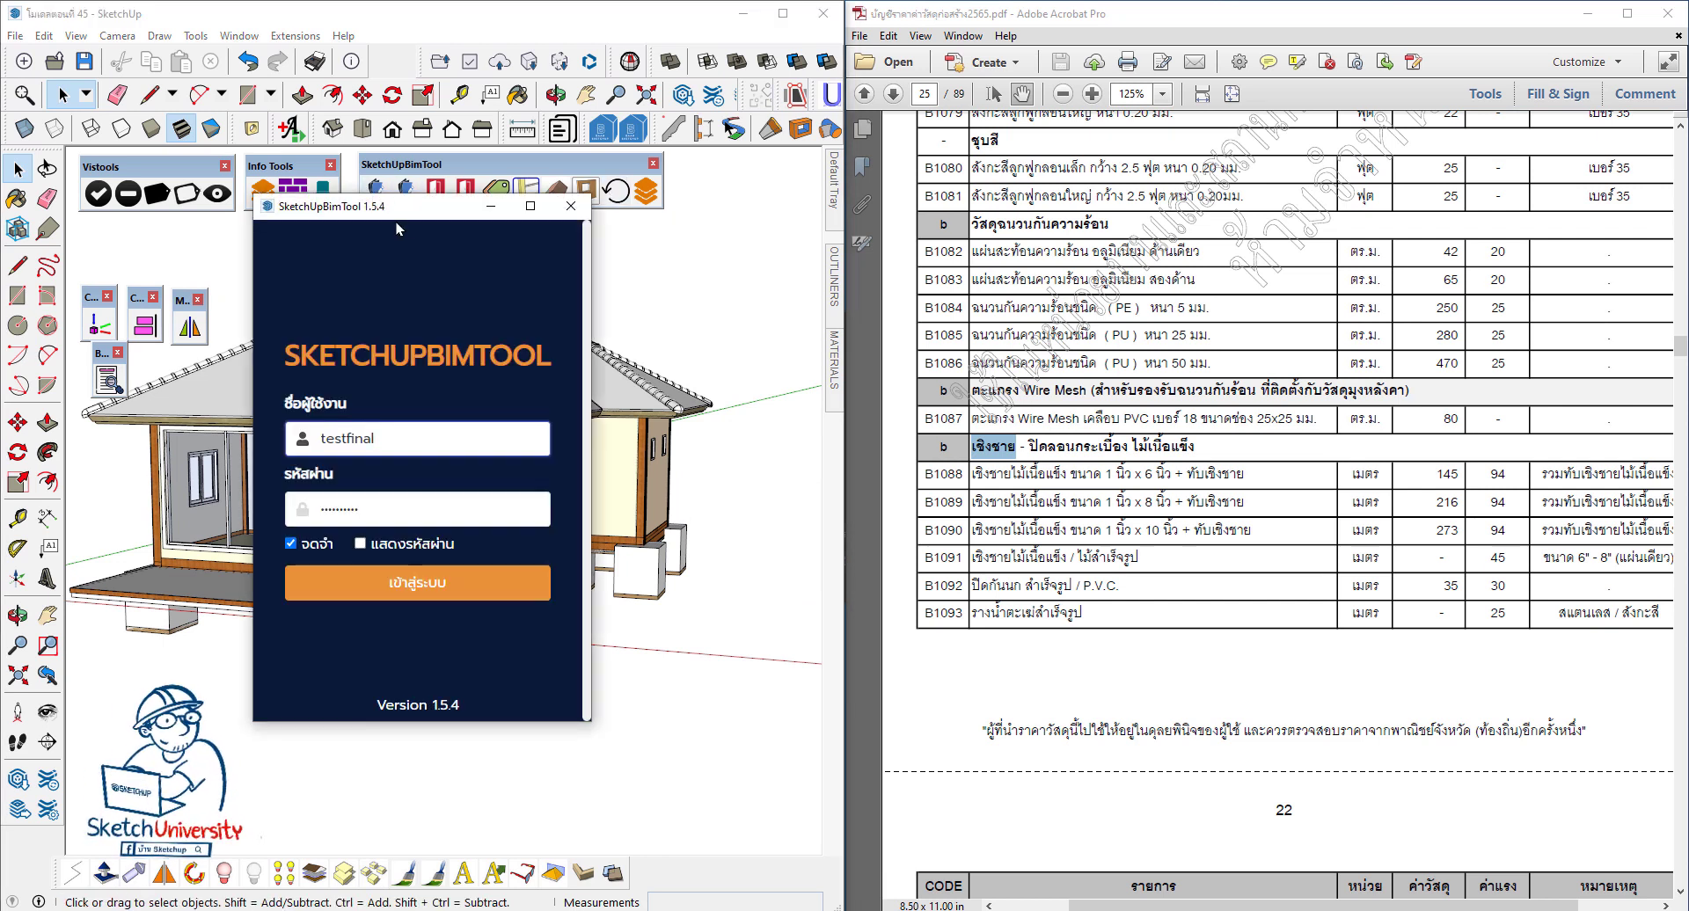
click(394, 584)
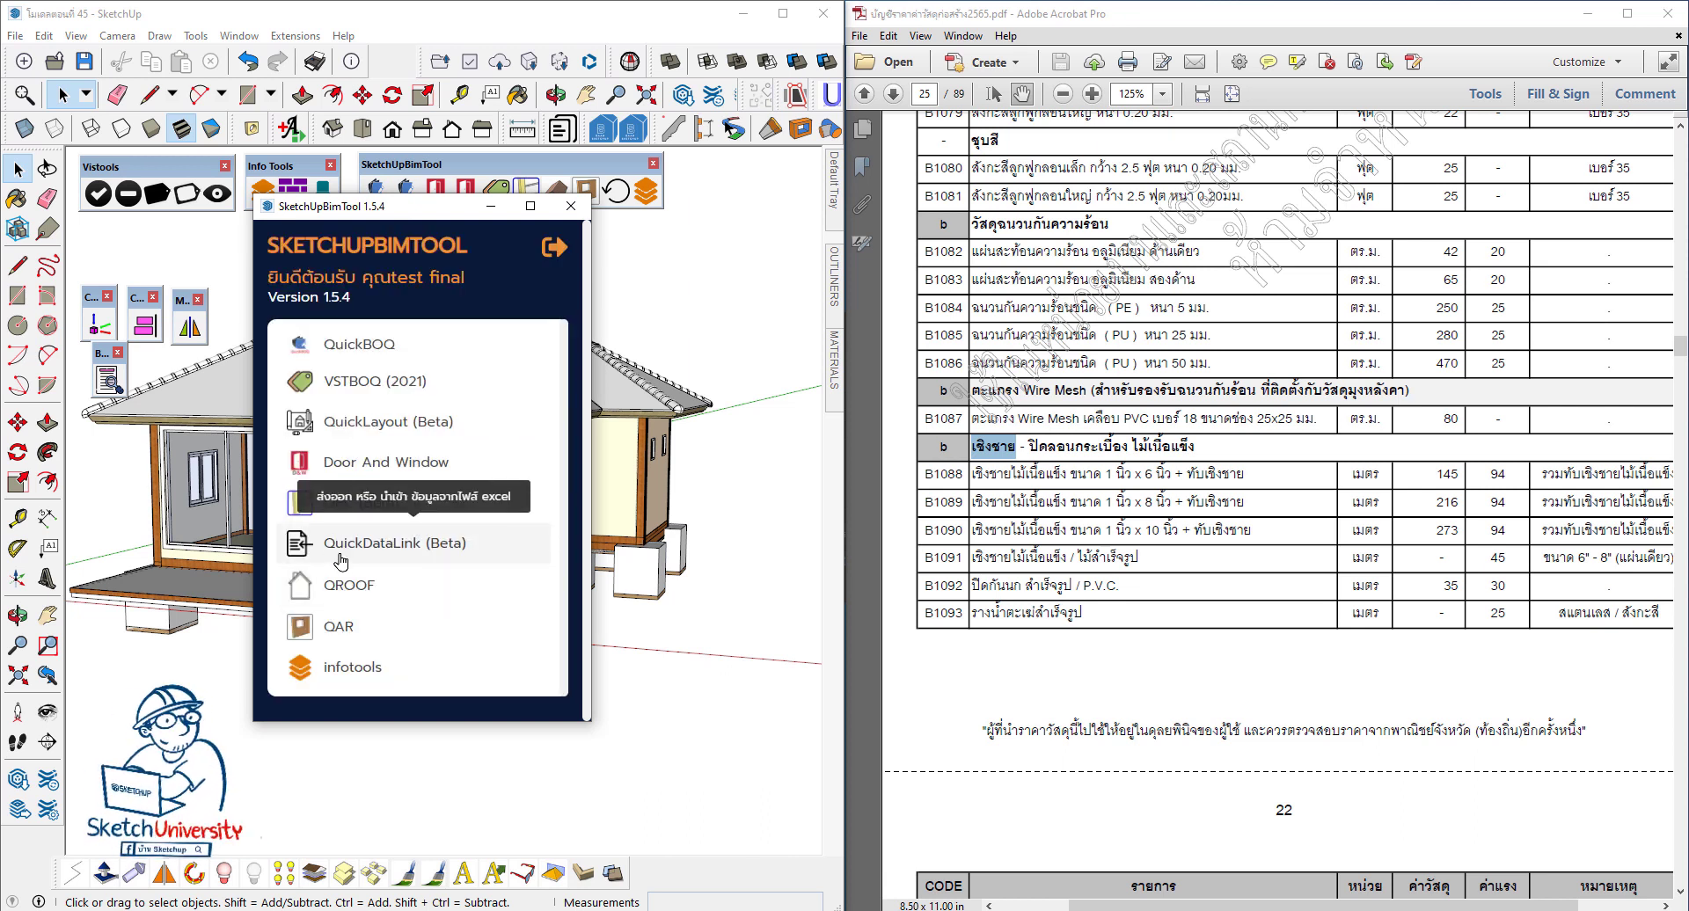
click(336, 545)
click(326, 596)
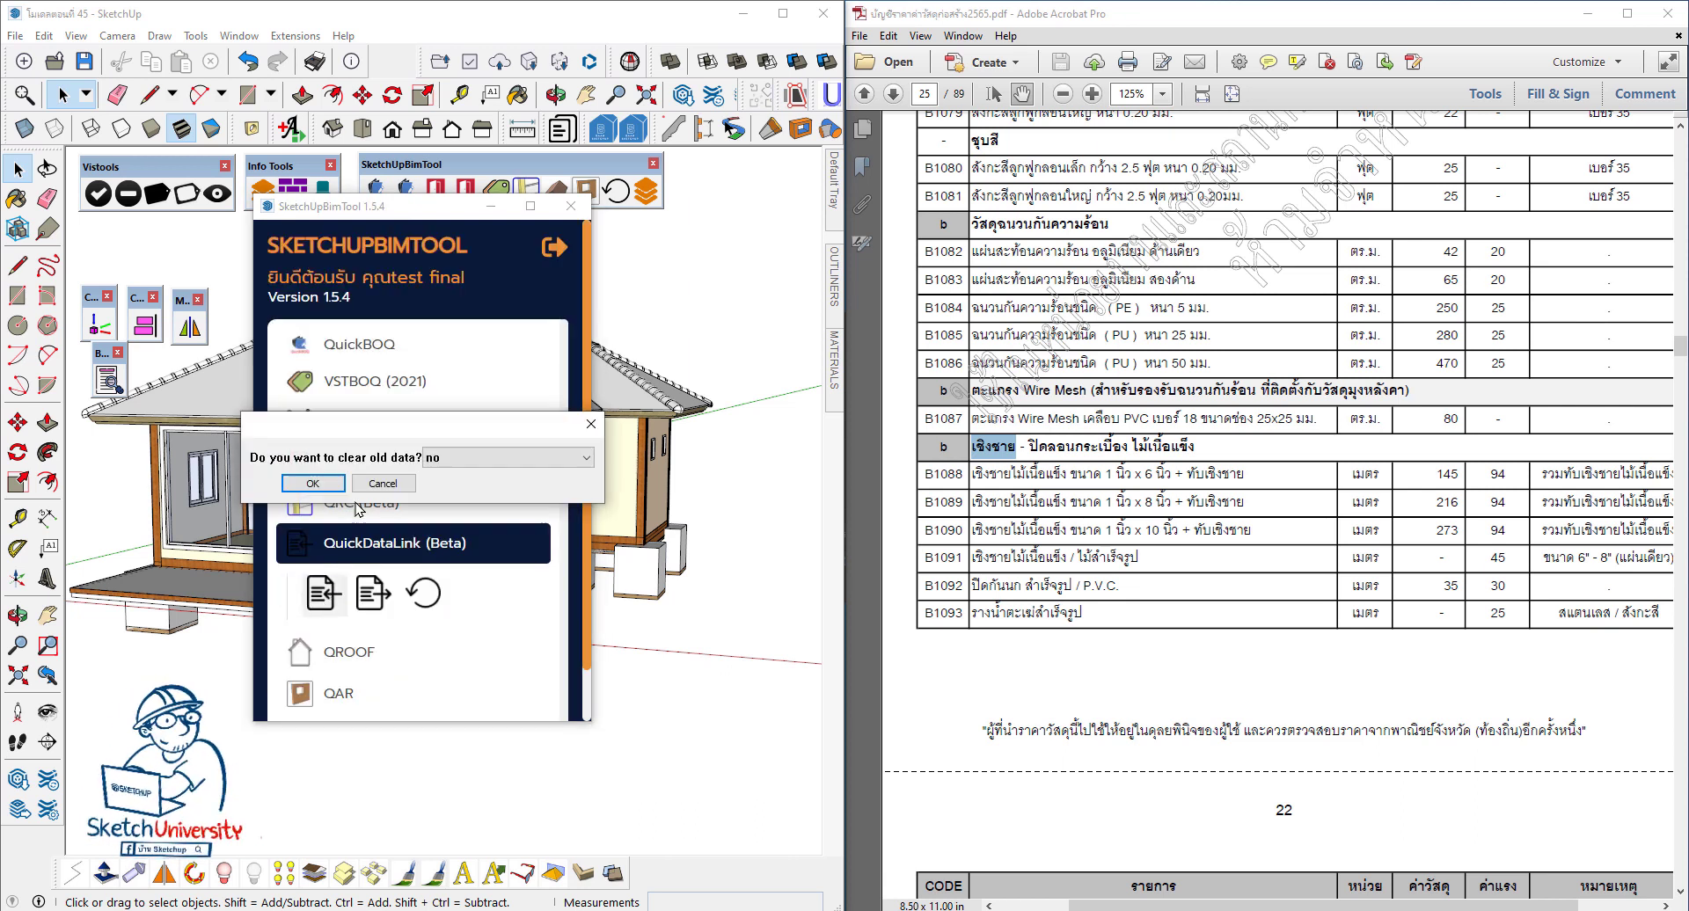
click(304, 484)
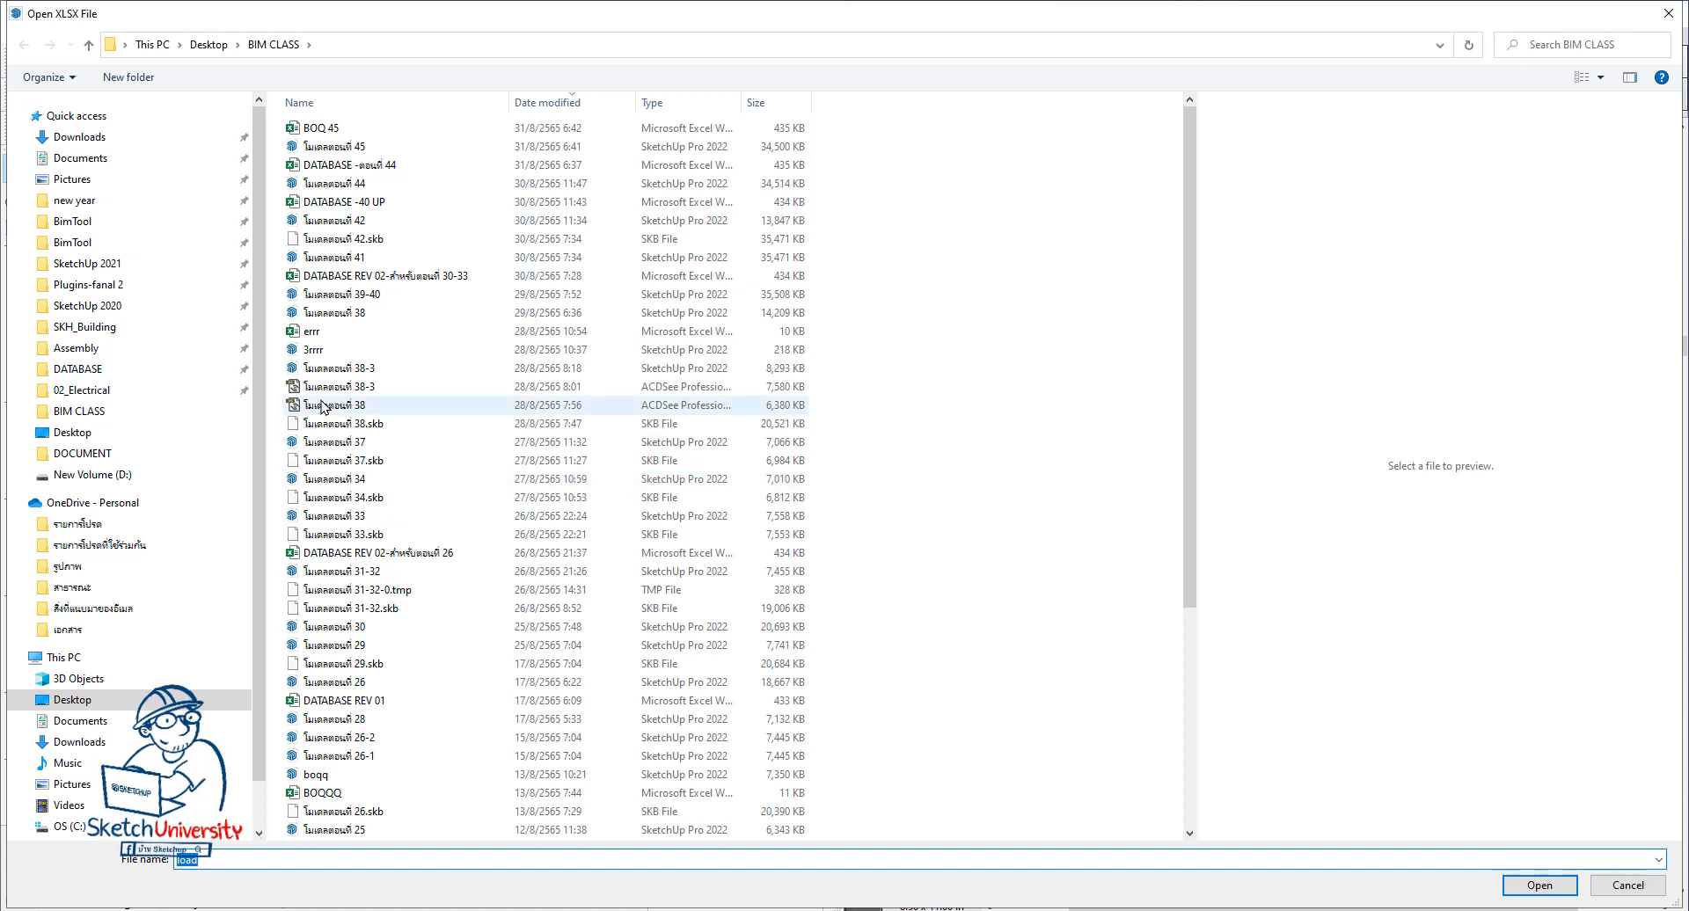
double_click(321, 129)
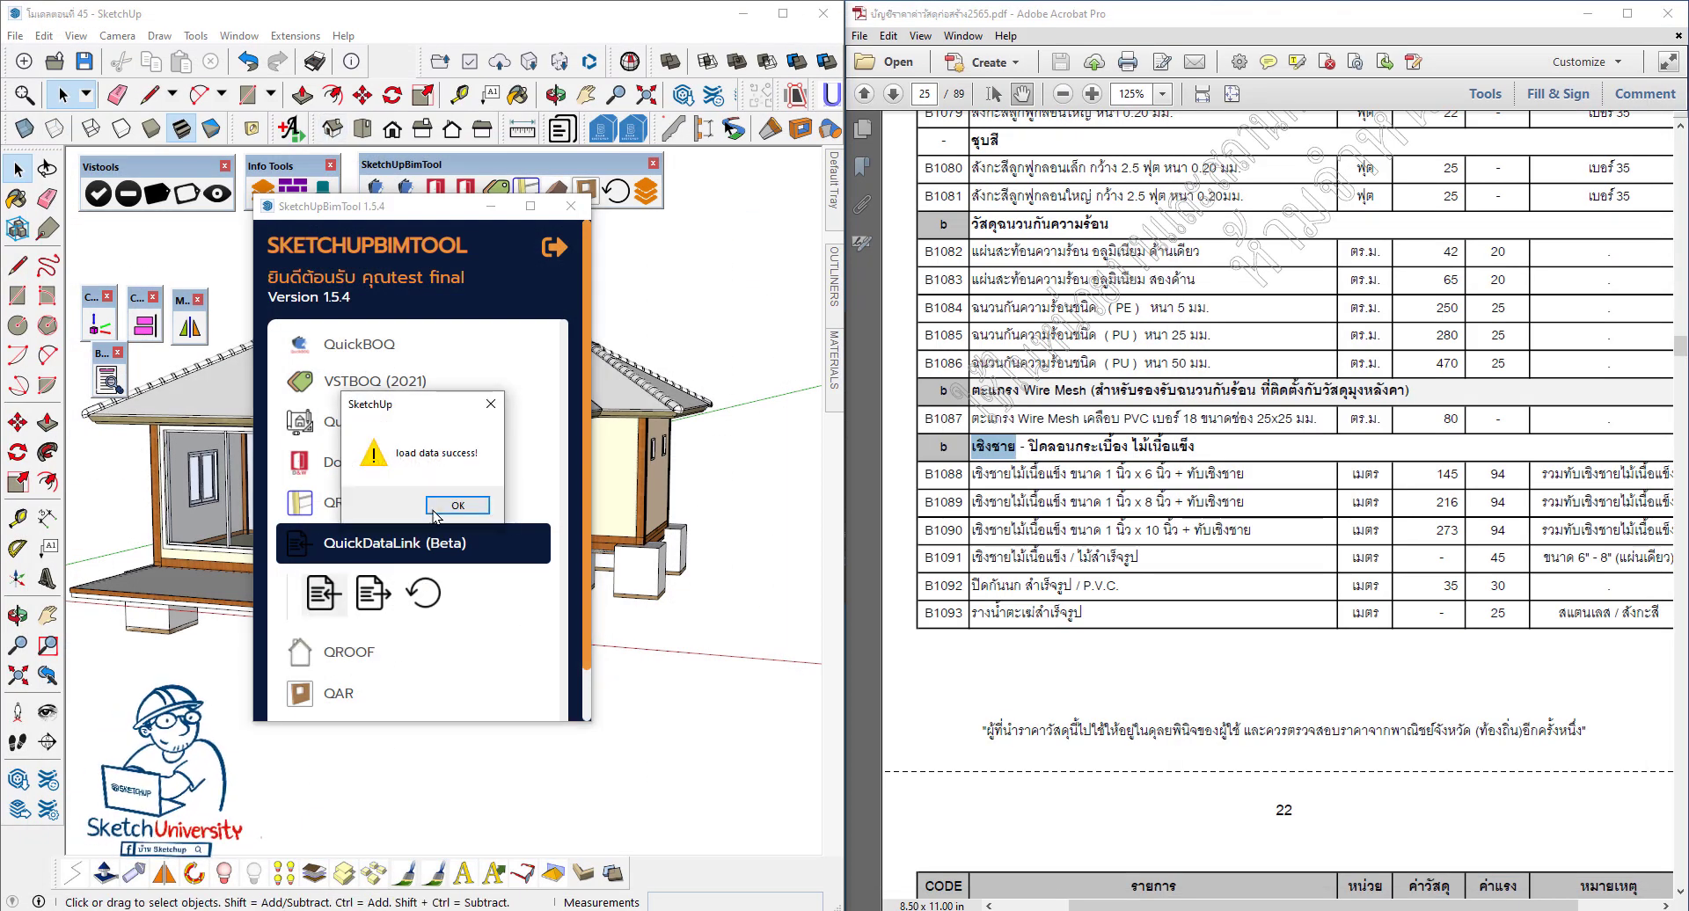
click(456, 506)
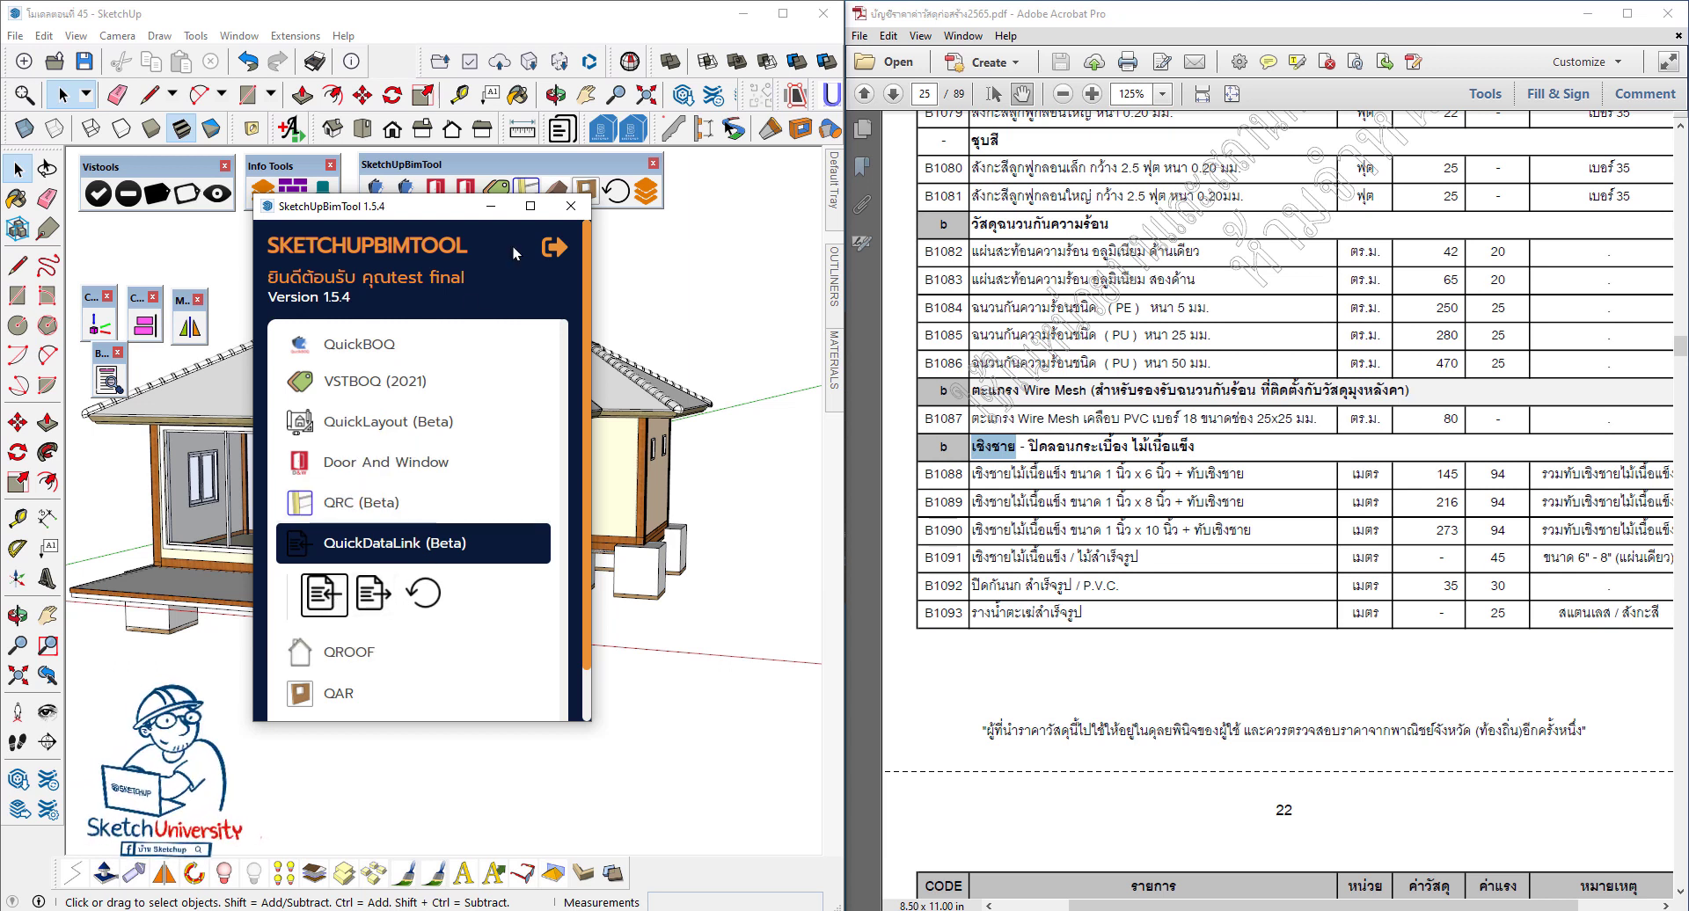
click(571, 206)
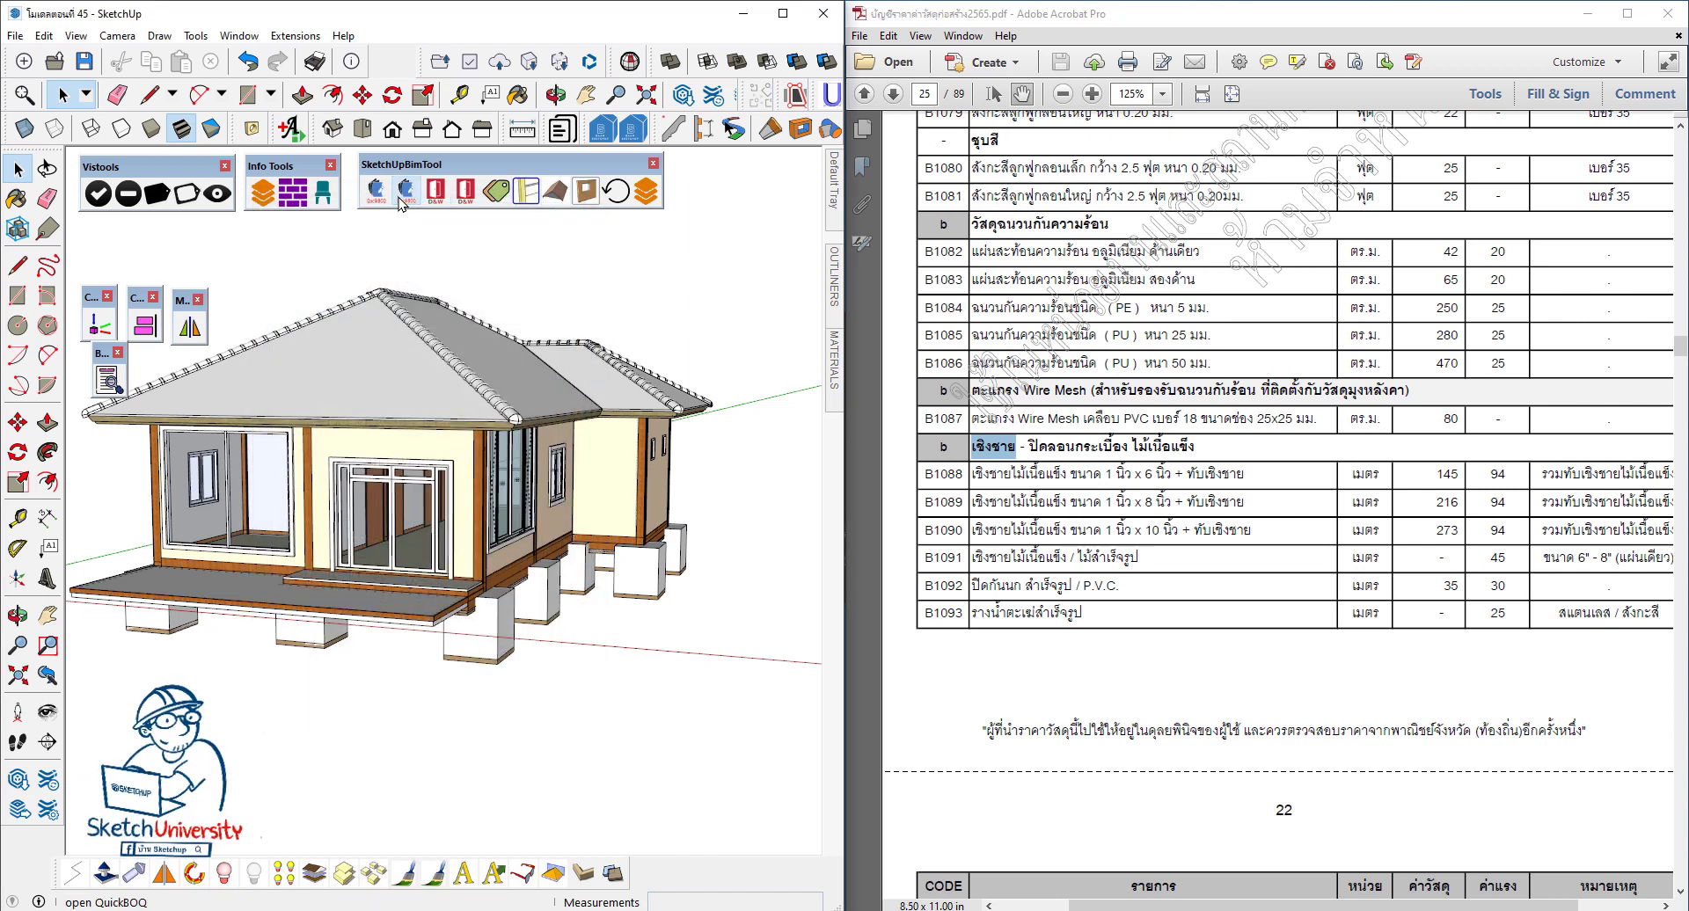
Step: Open QuickBOQ, refresh it with the imported prices, and show the Document Presentation
click(401, 203)
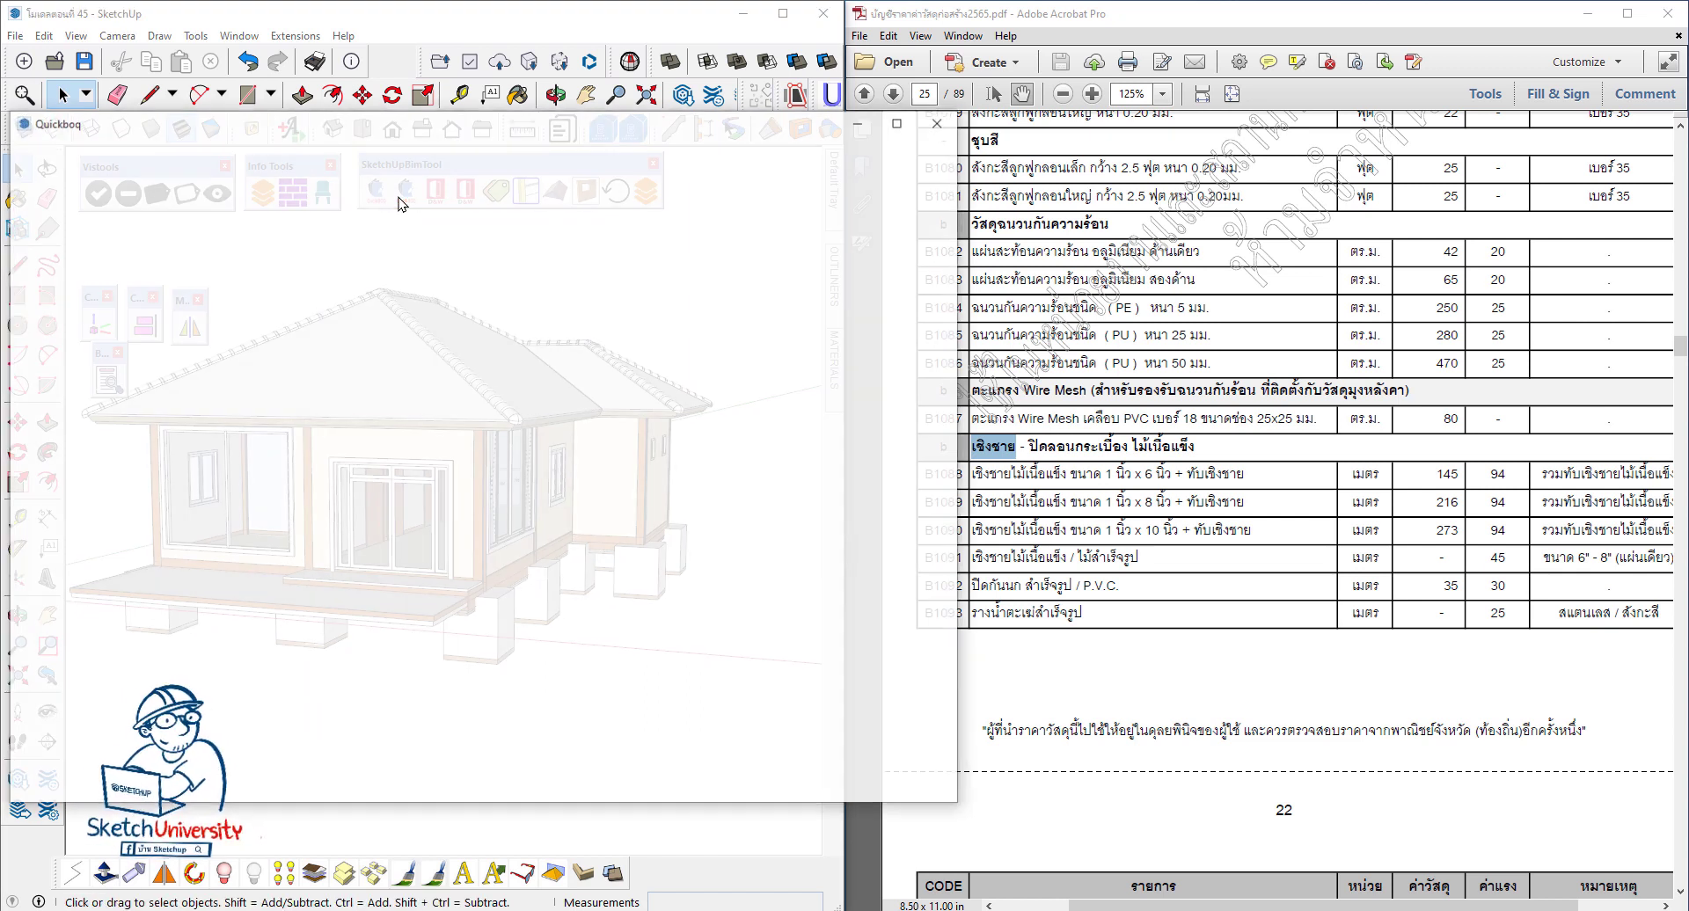
click(27, 161)
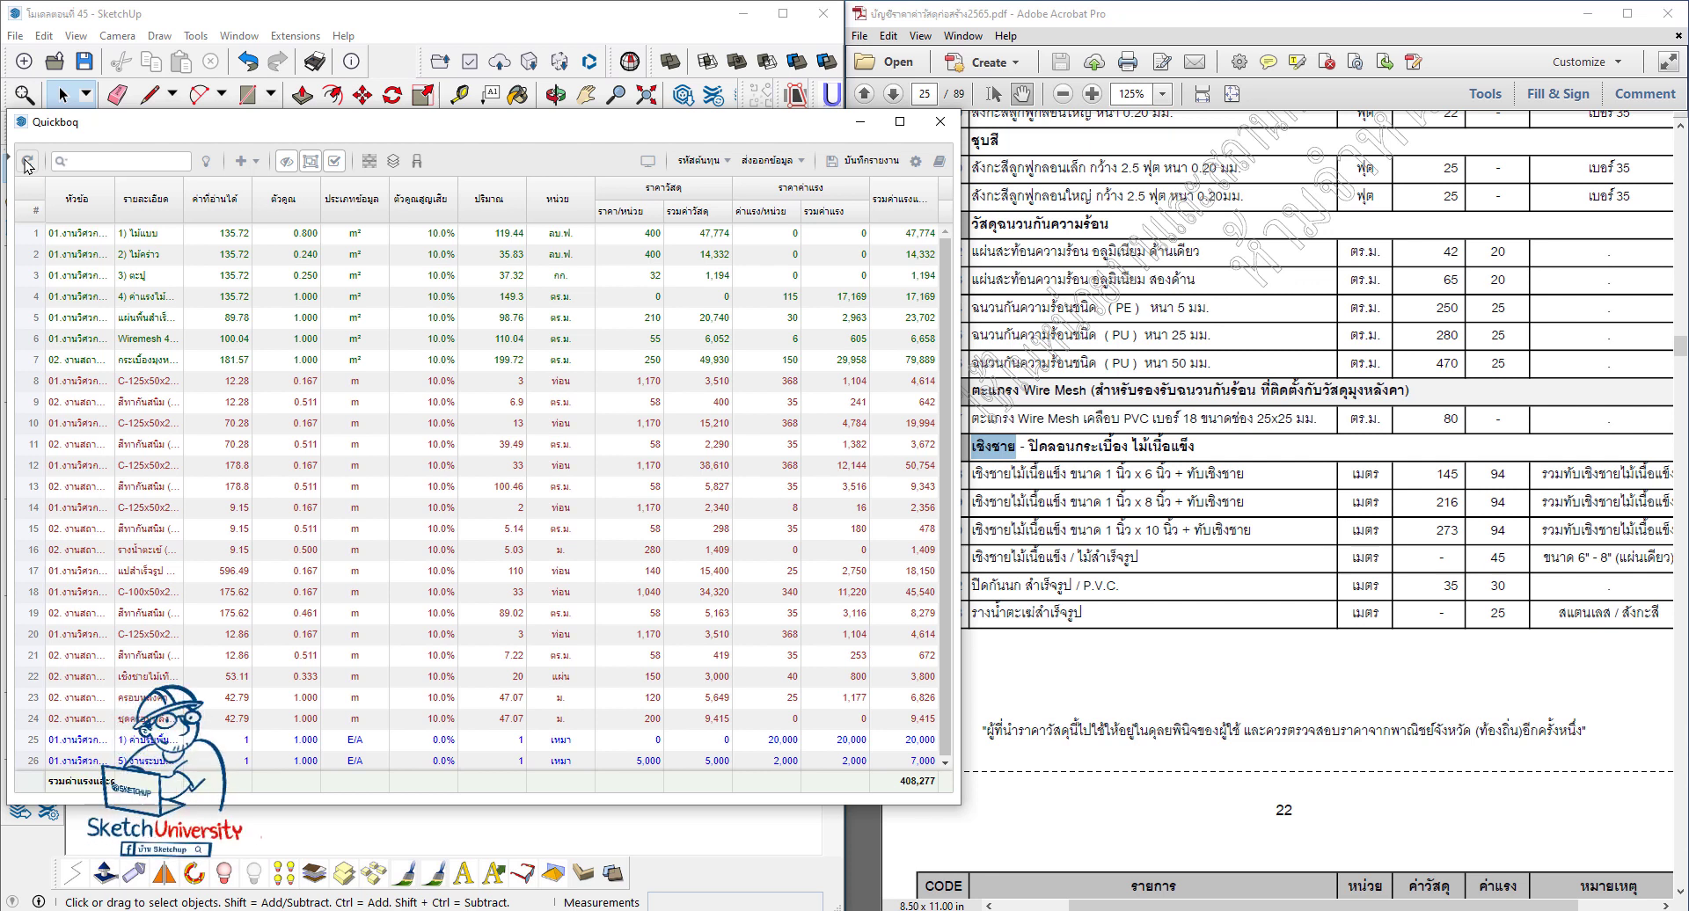
click(27, 162)
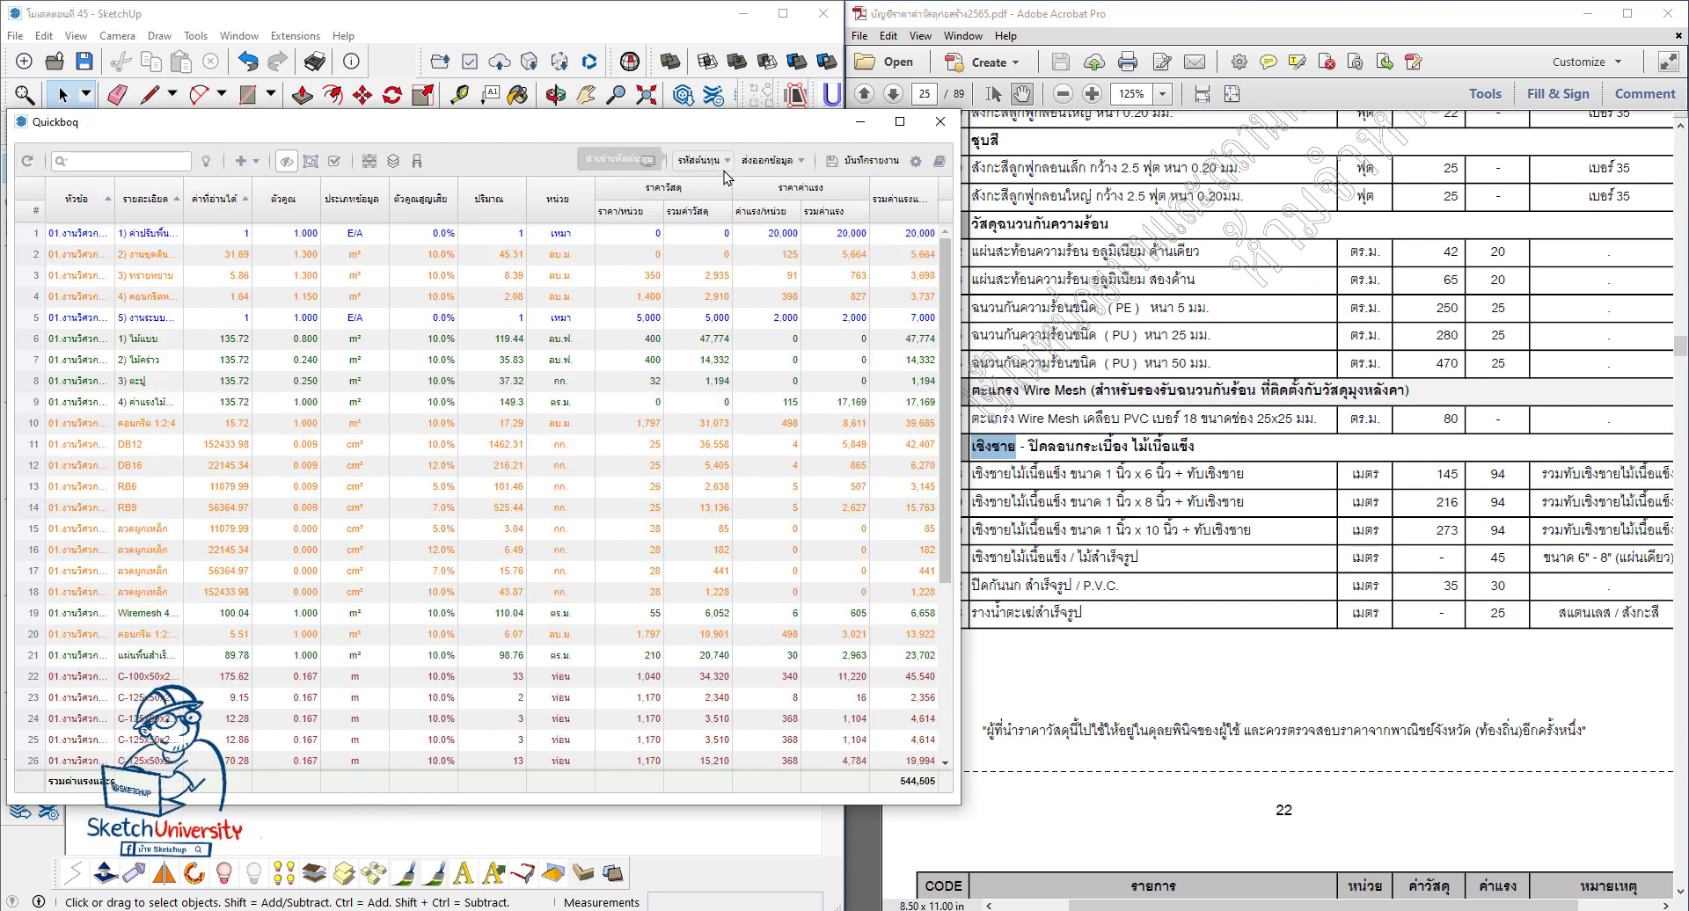
click(649, 167)
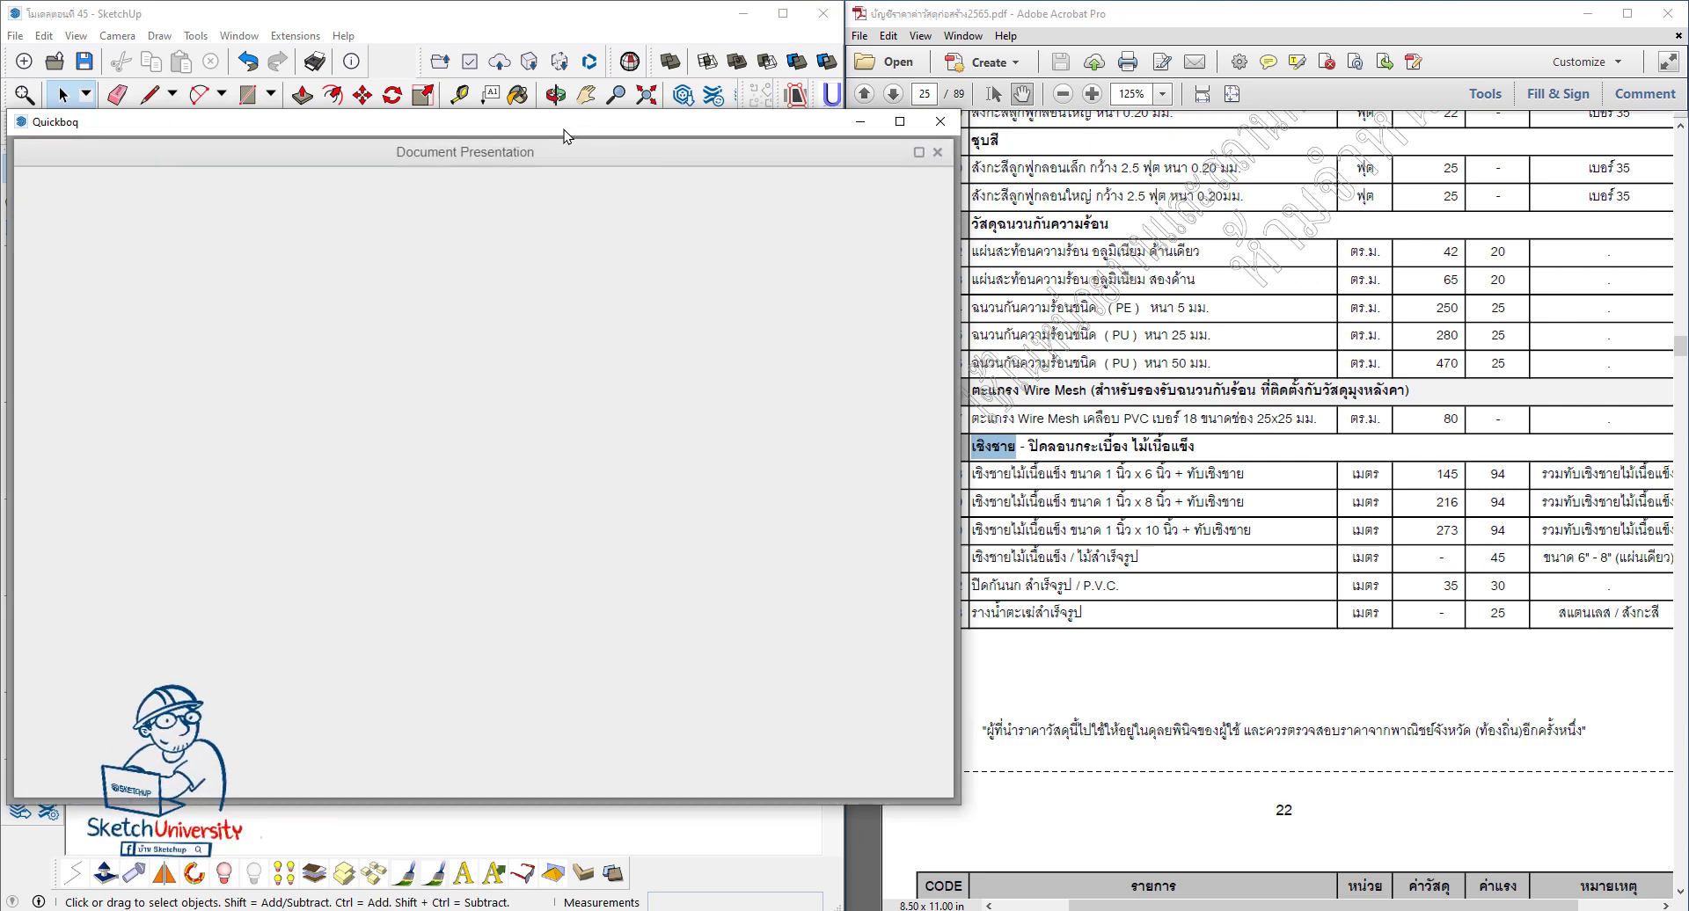
Step: Review the grouped cost summary totalling 544,505, then minimize the Quickboq window
drag(561, 122, 938, 88)
scroll(750, 378, down, 4)
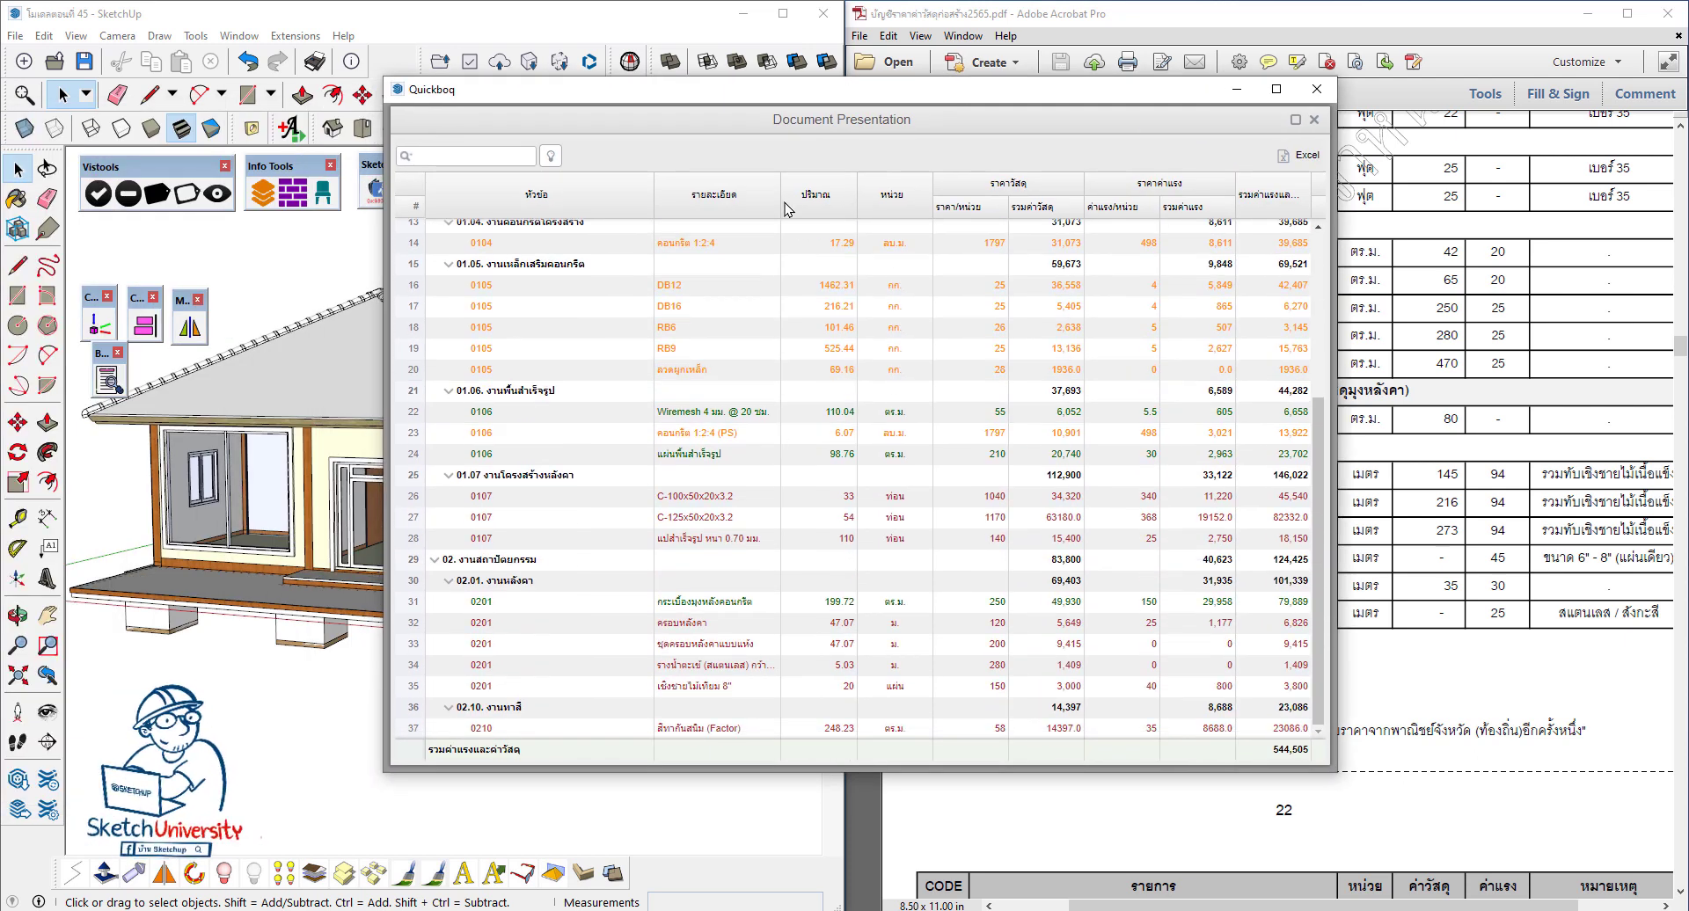
mouse_move(781, 195)
mouse_down()
mouse_move(981, 203)
mouse_move(877, 195)
mouse_up()
scroll(720, 466, down, 1)
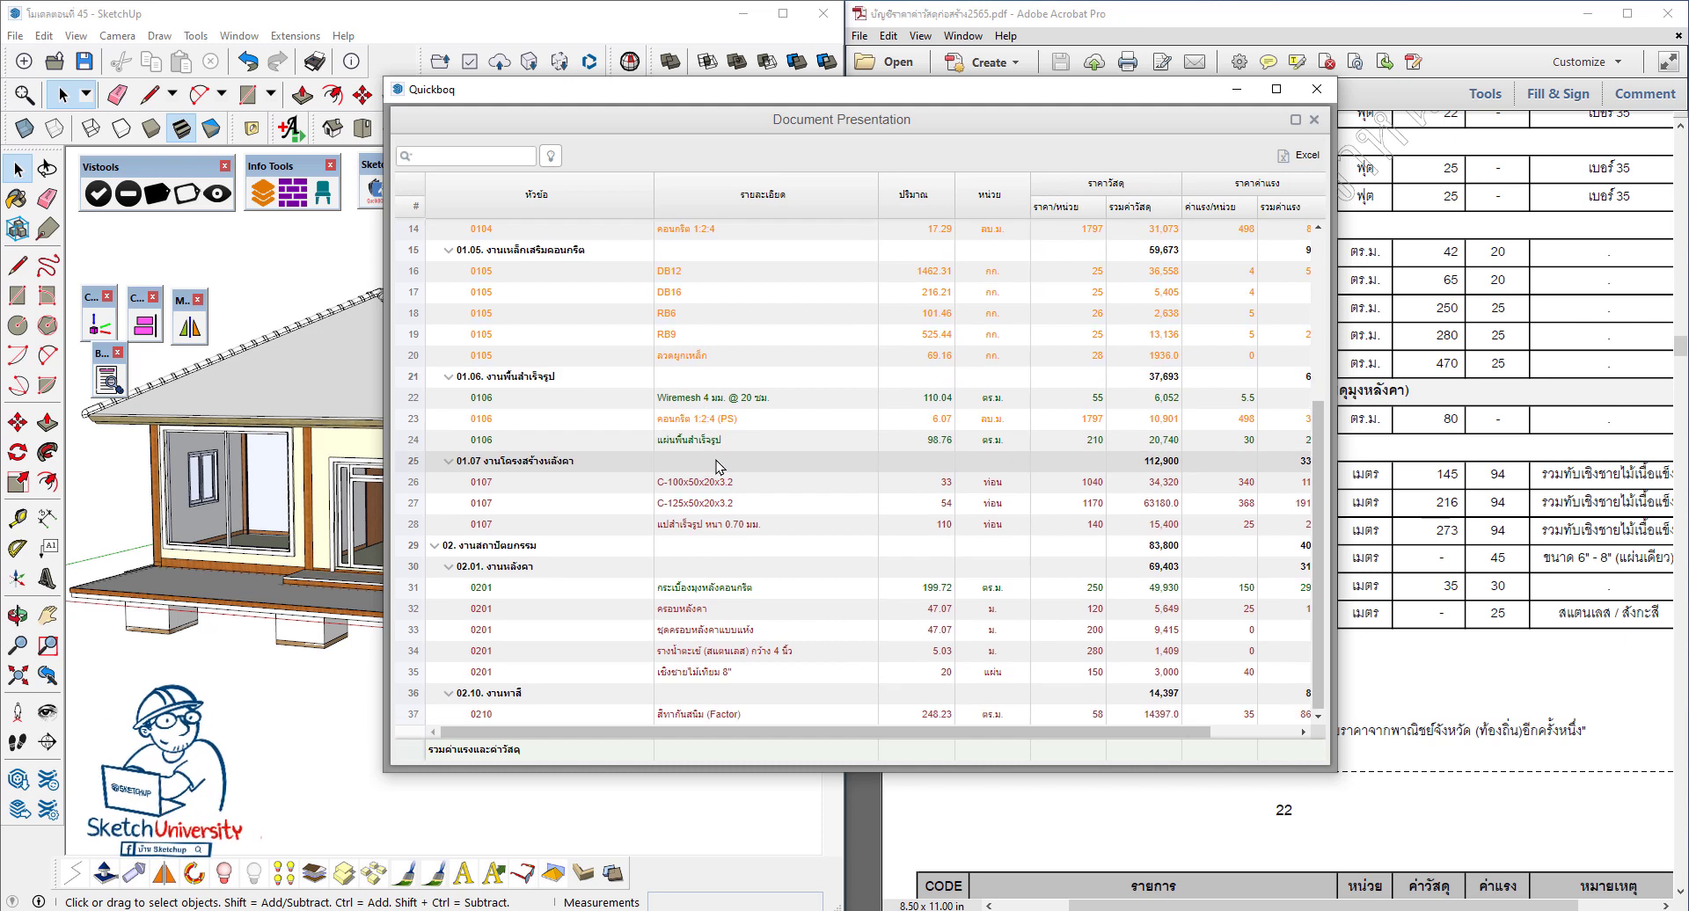
drag(947, 89, 733, 78)
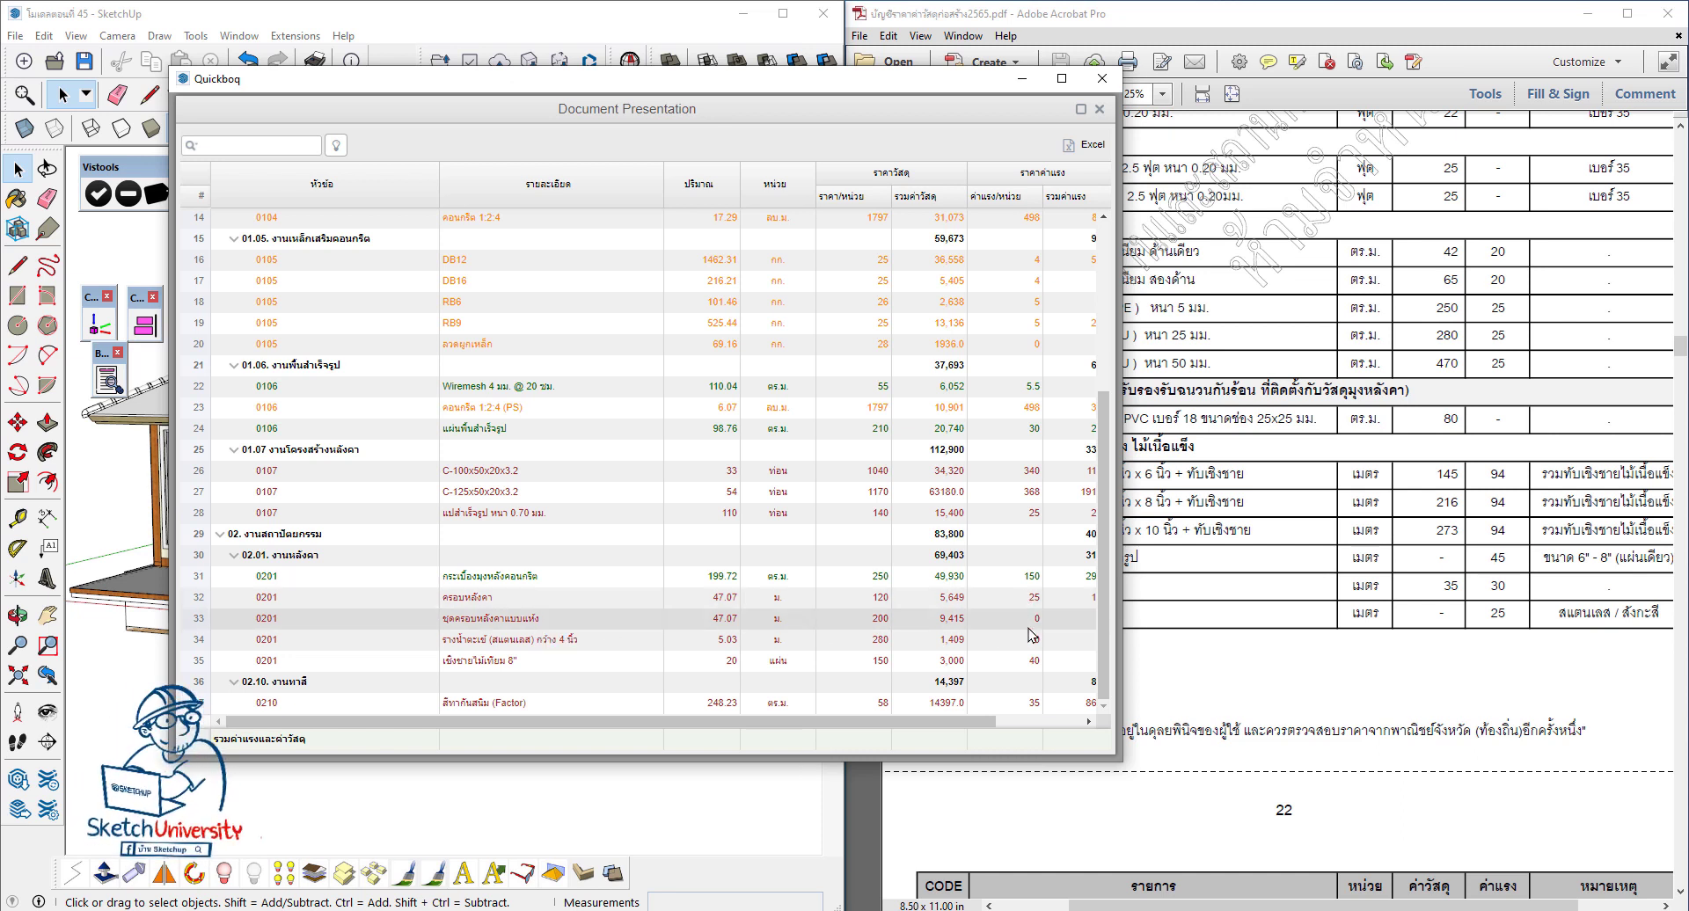
drag(953, 720, 1081, 739)
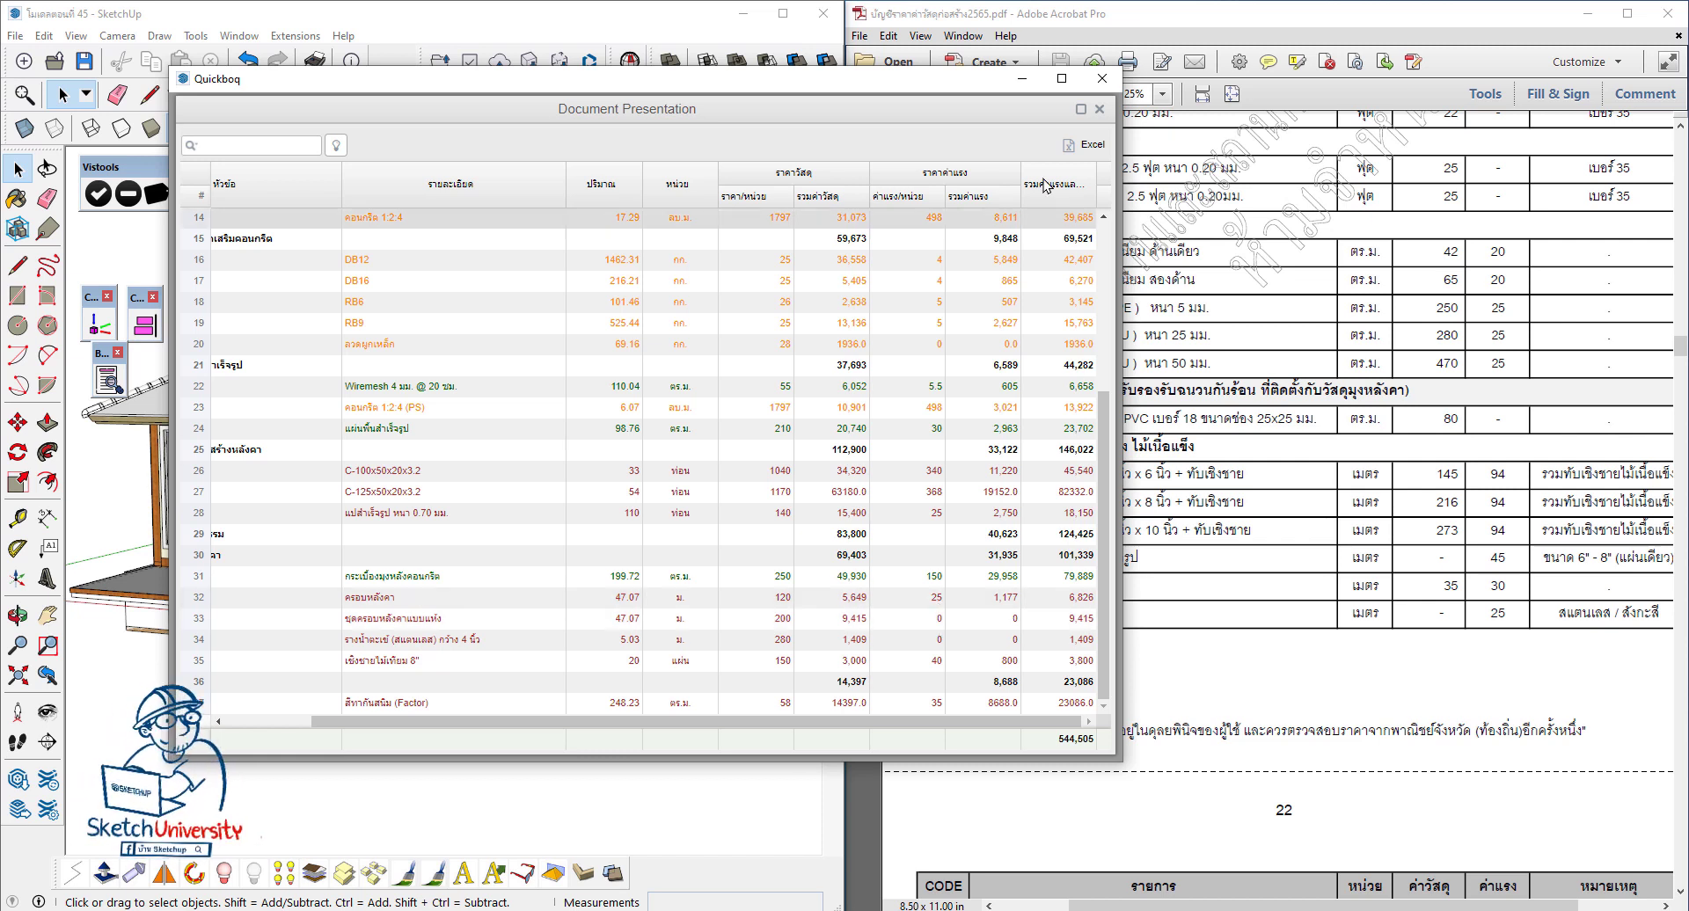
click(1022, 78)
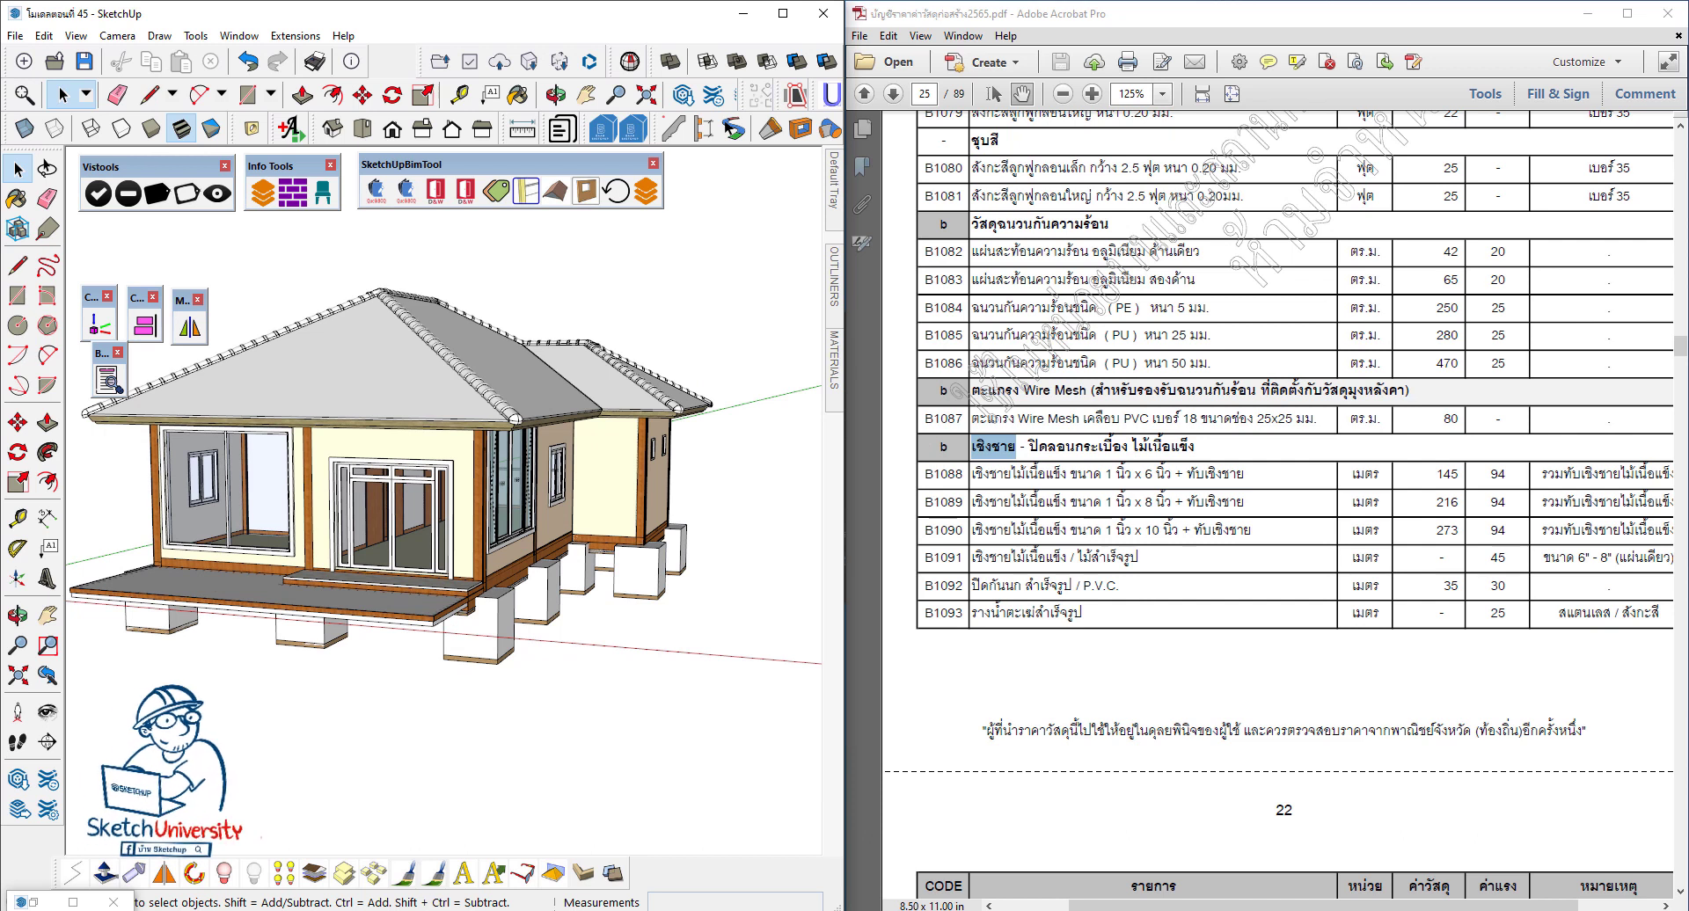
Step: Enter 25 as the dry ridge-set labour price in J48 and save the BOQ 45 workbook
key(alt+Tab)
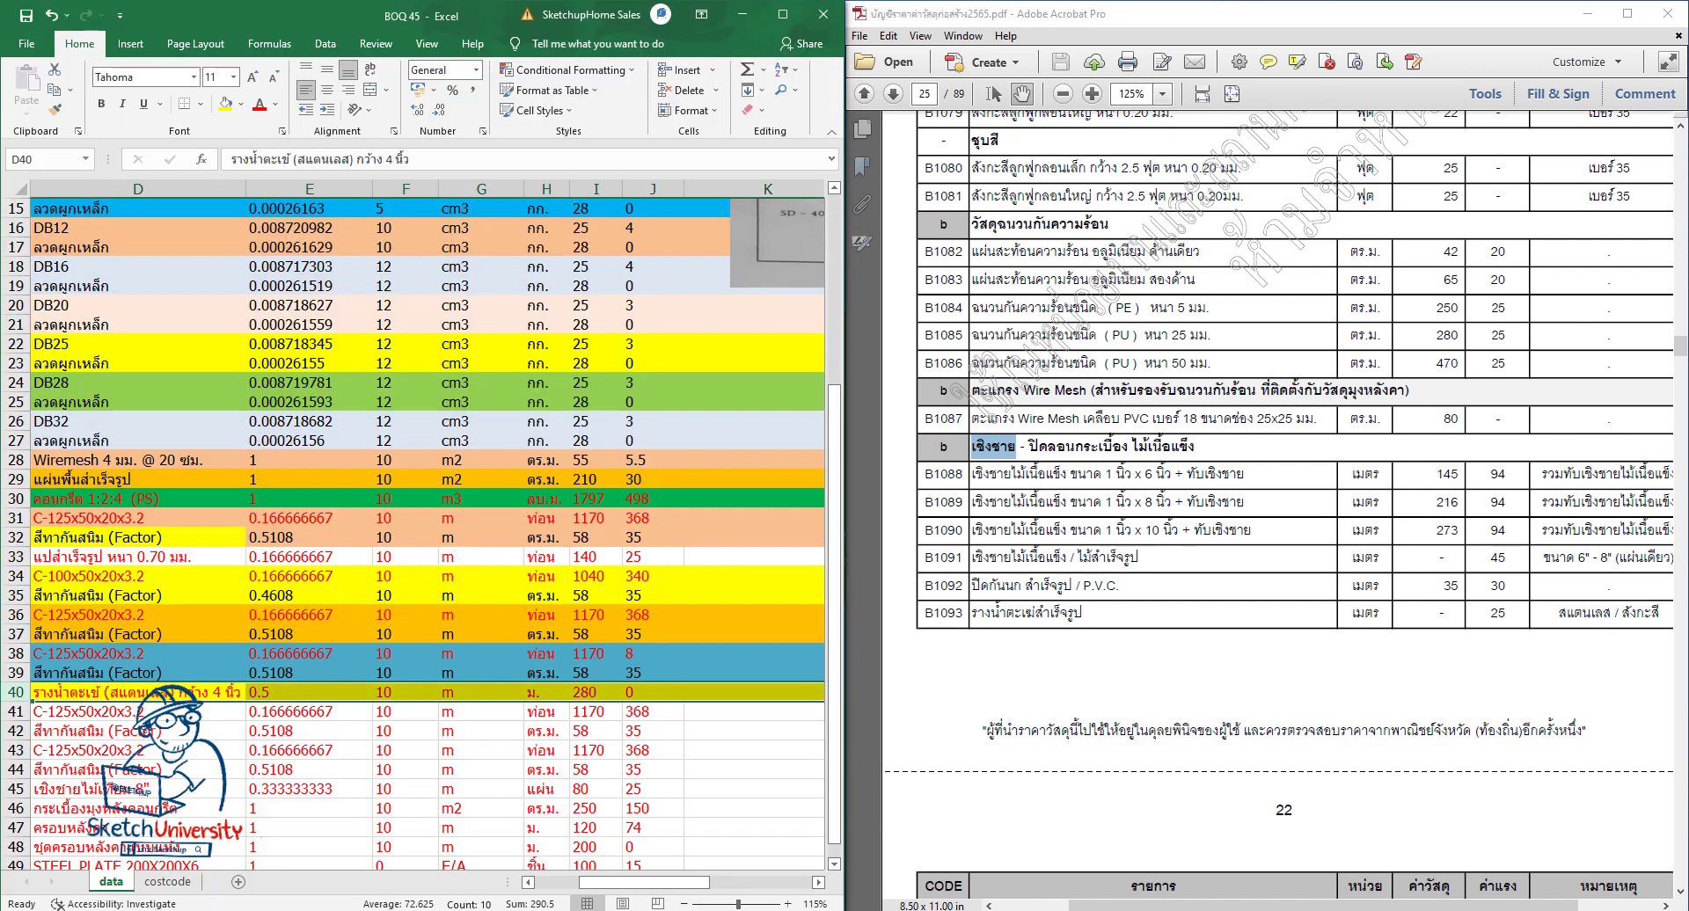
scroll(578, 772, down, 2)
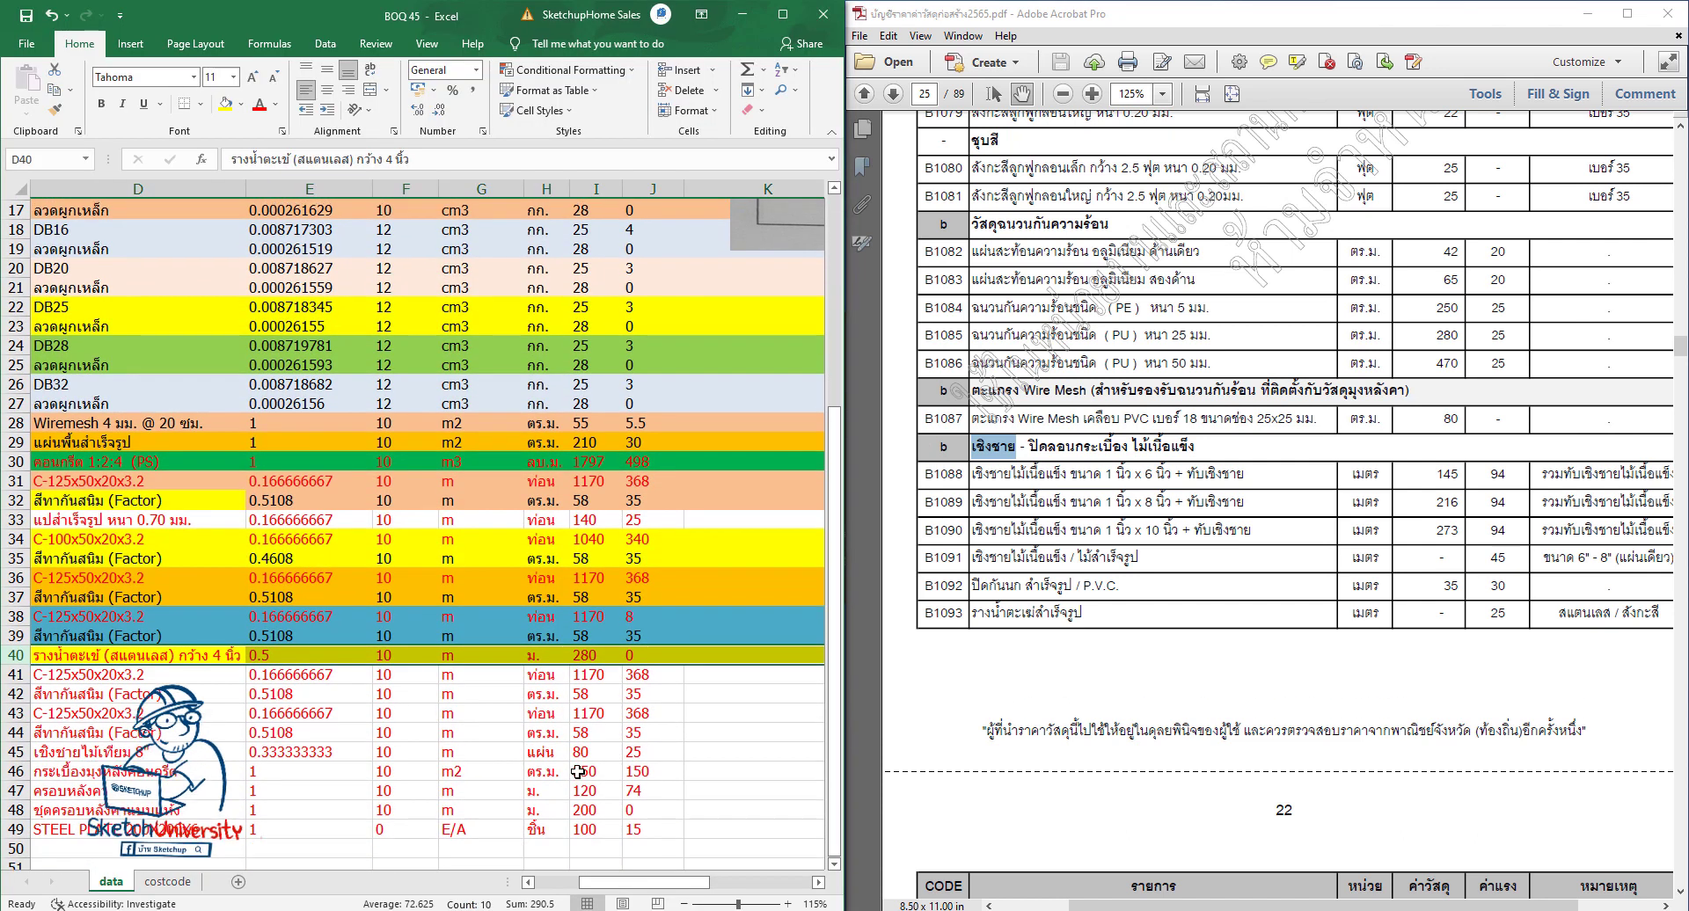
scroll(577, 771, down, 1)
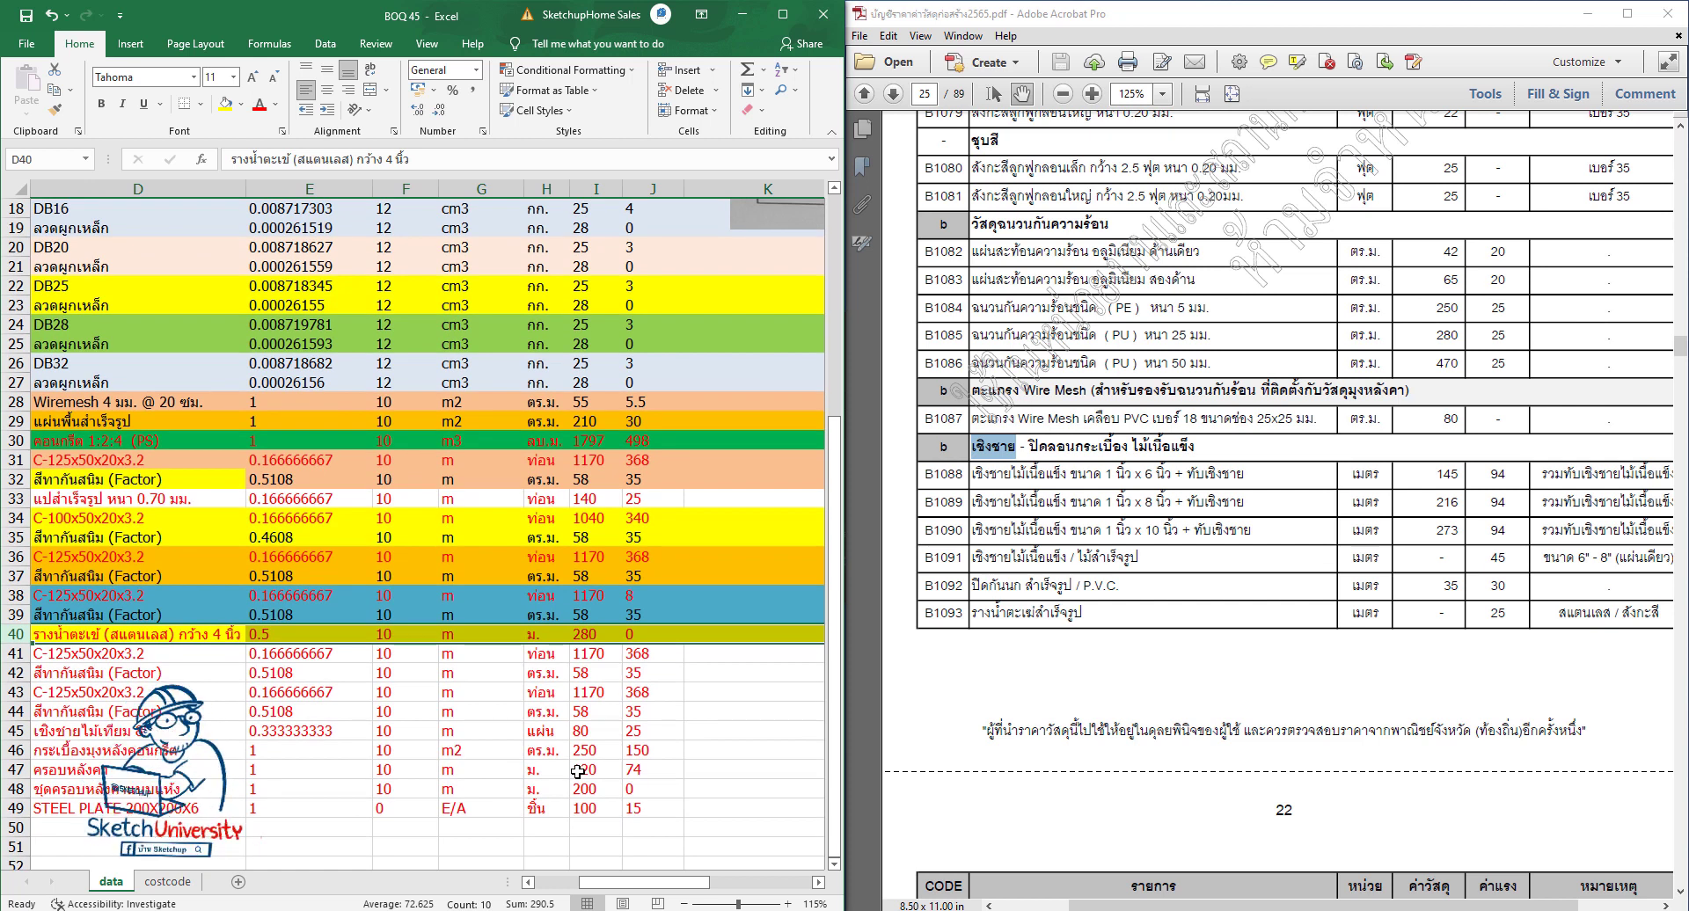
click(637, 789)
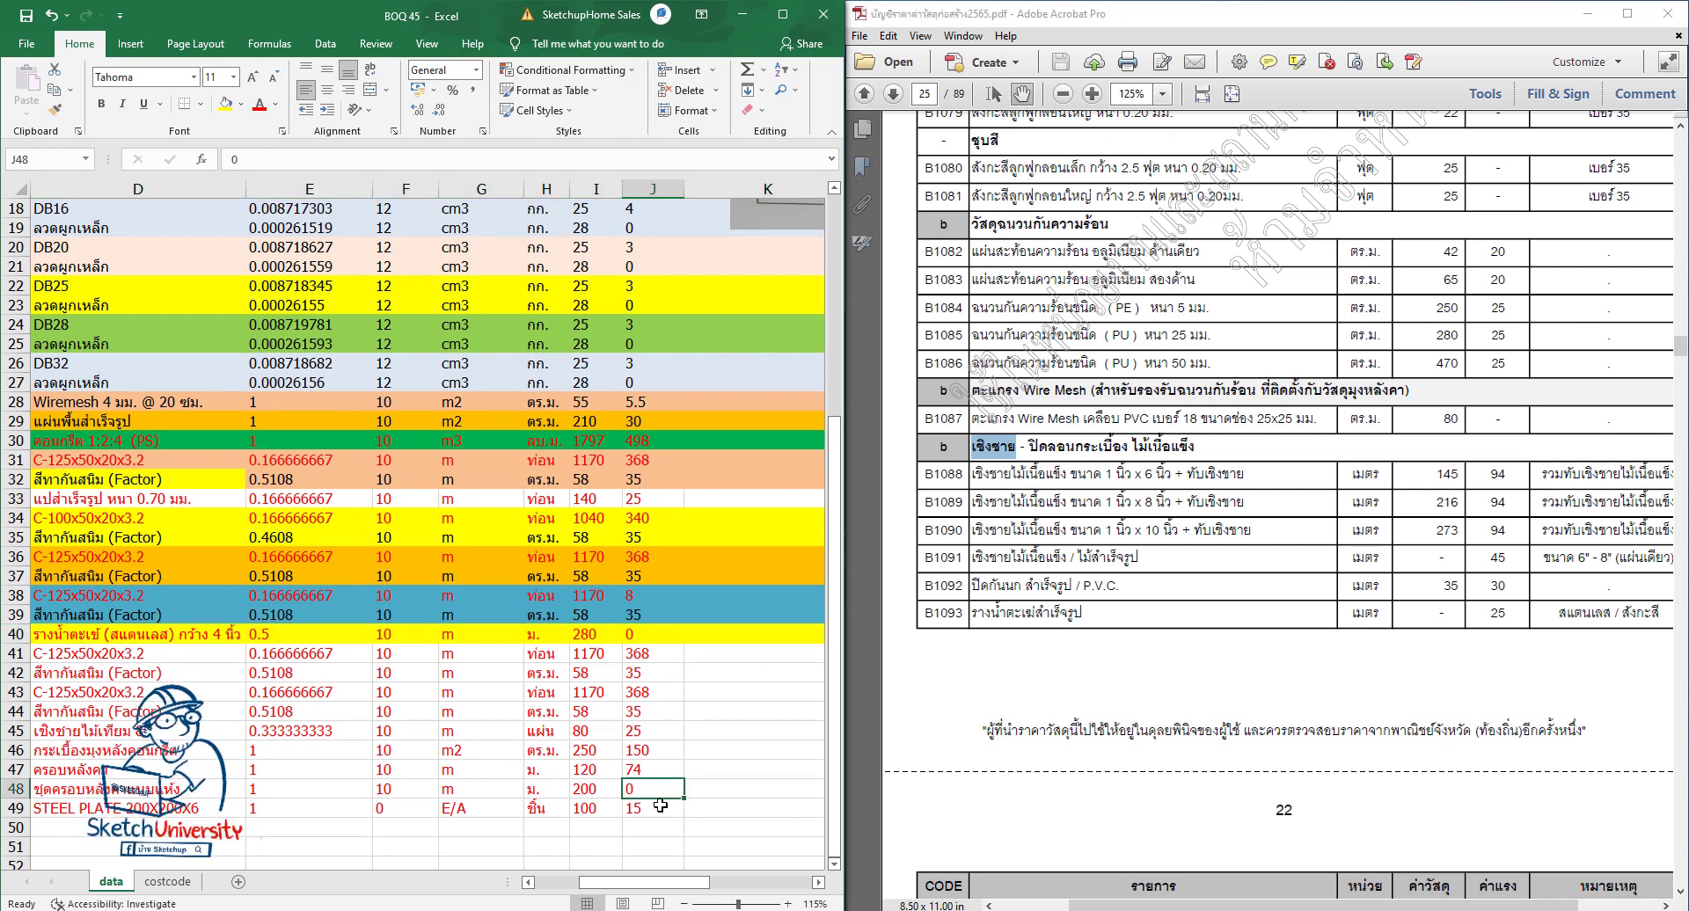
text(25)
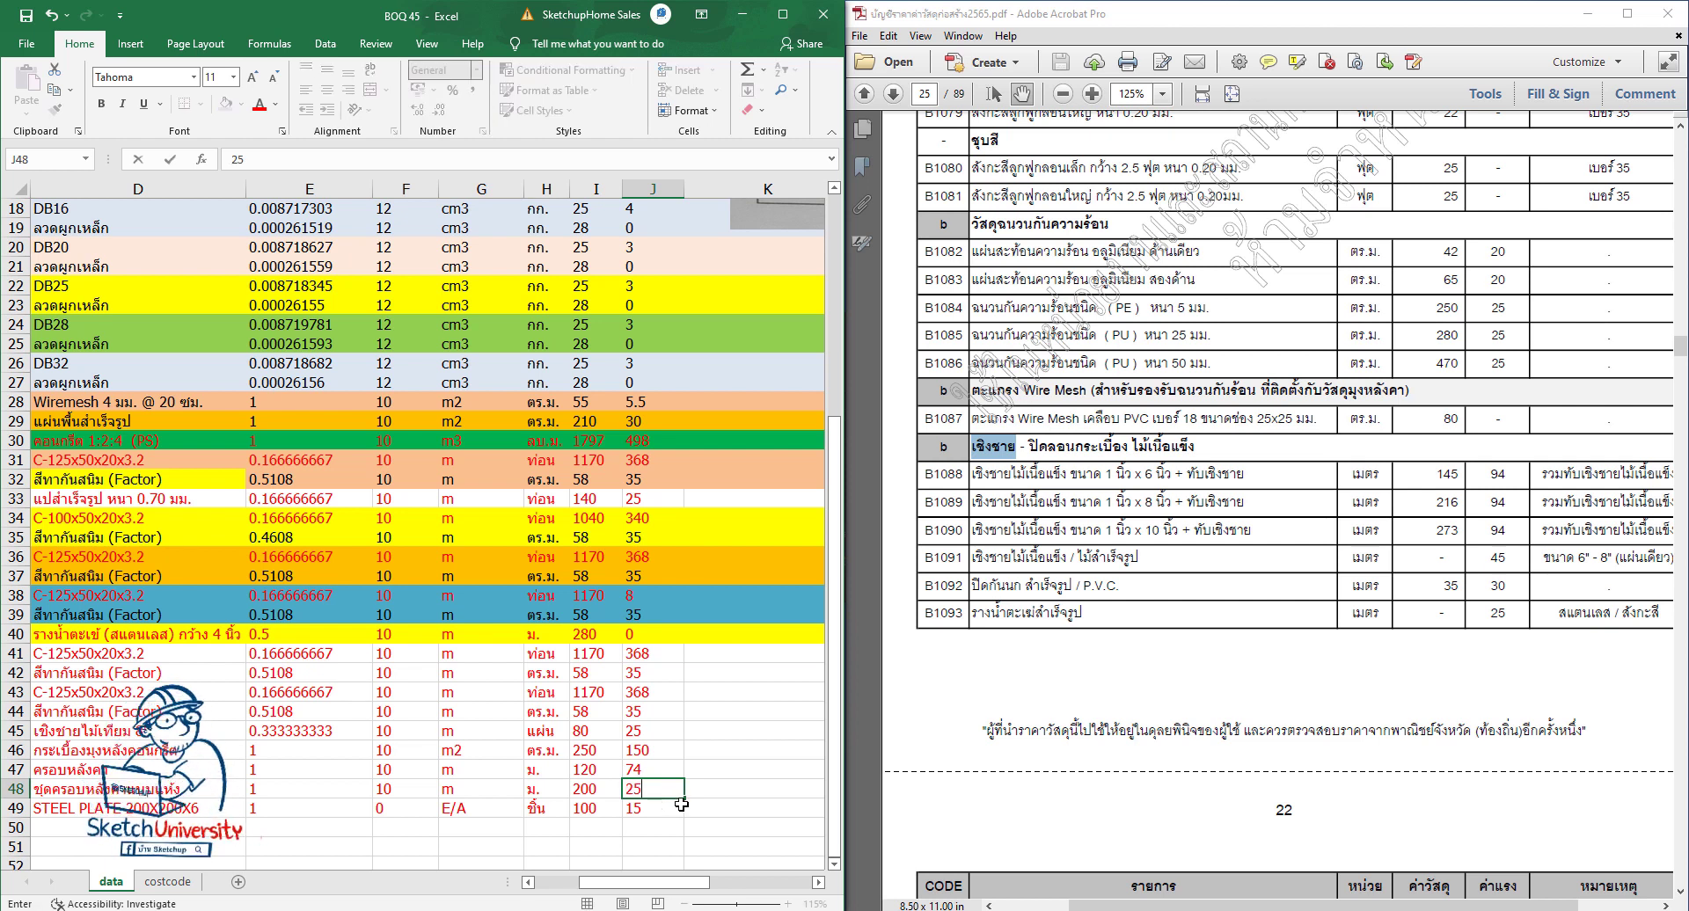
click(720, 825)
click(27, 15)
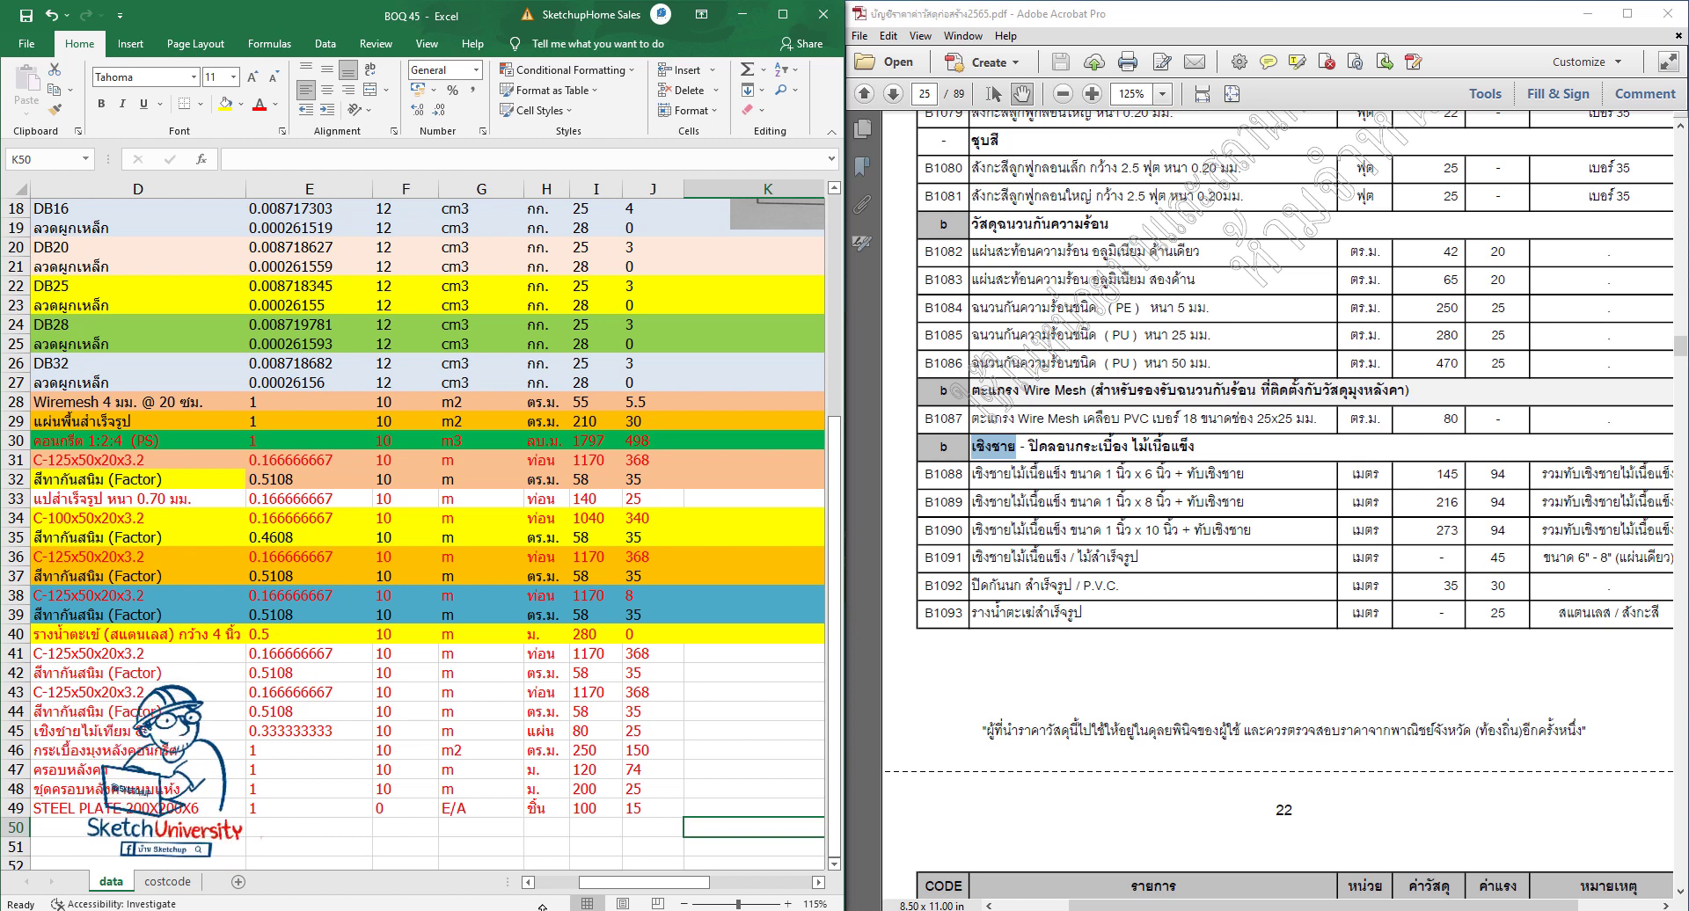
key(alt+Tab)
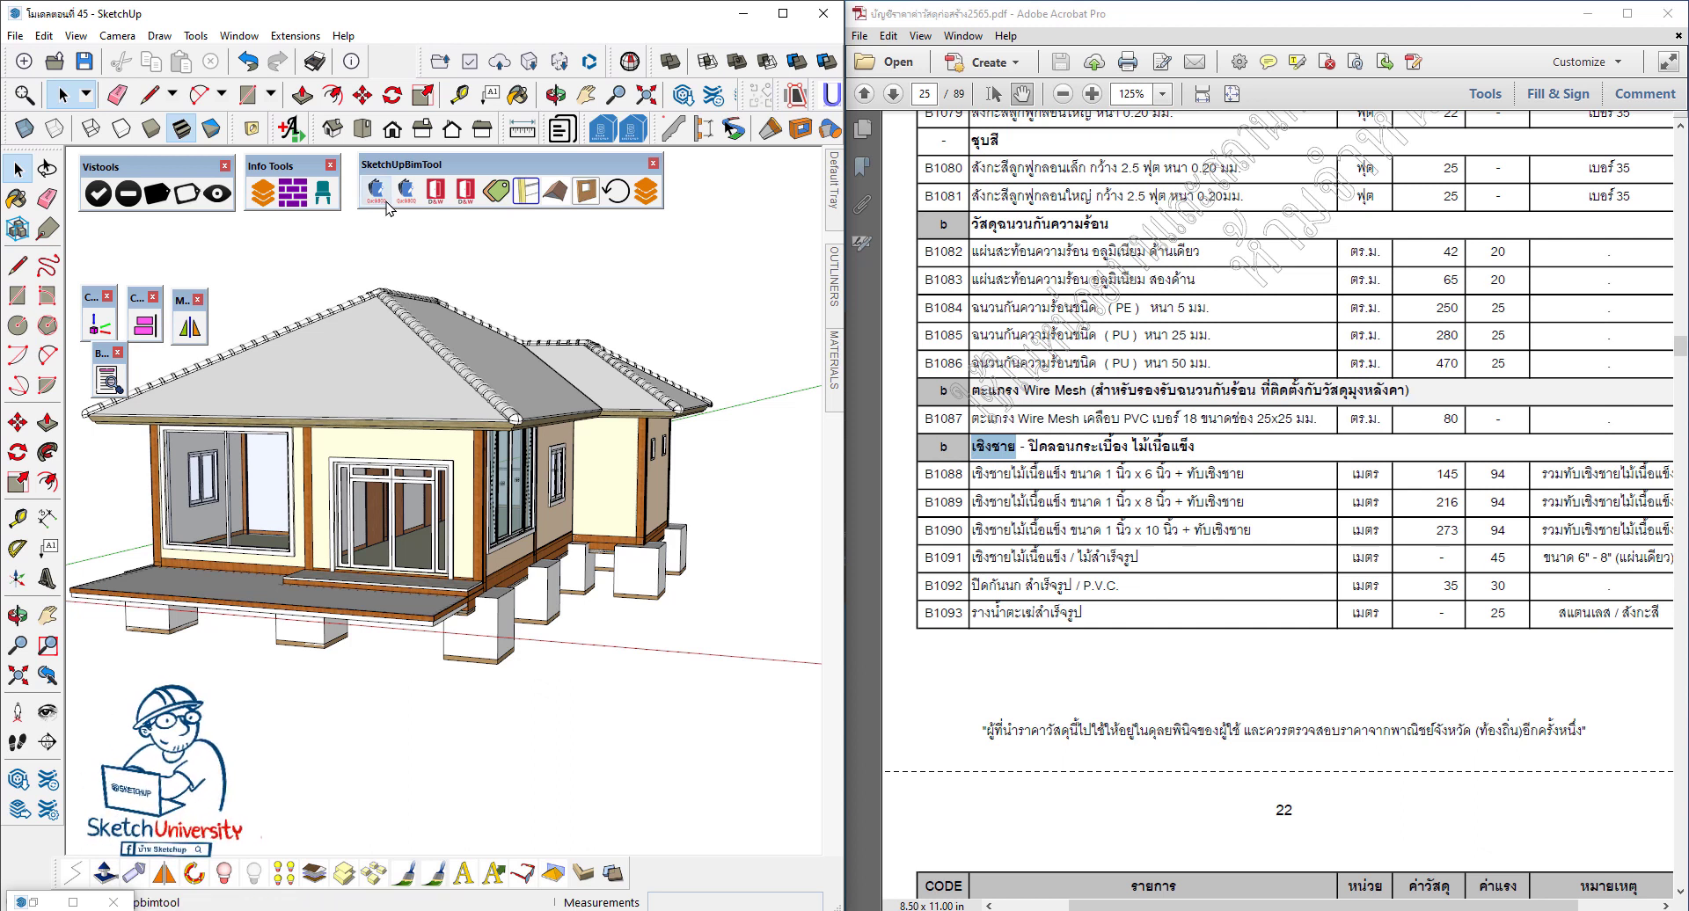
Step: Reload the revised BOQ data from Excel, replacing the old data
click(615, 195)
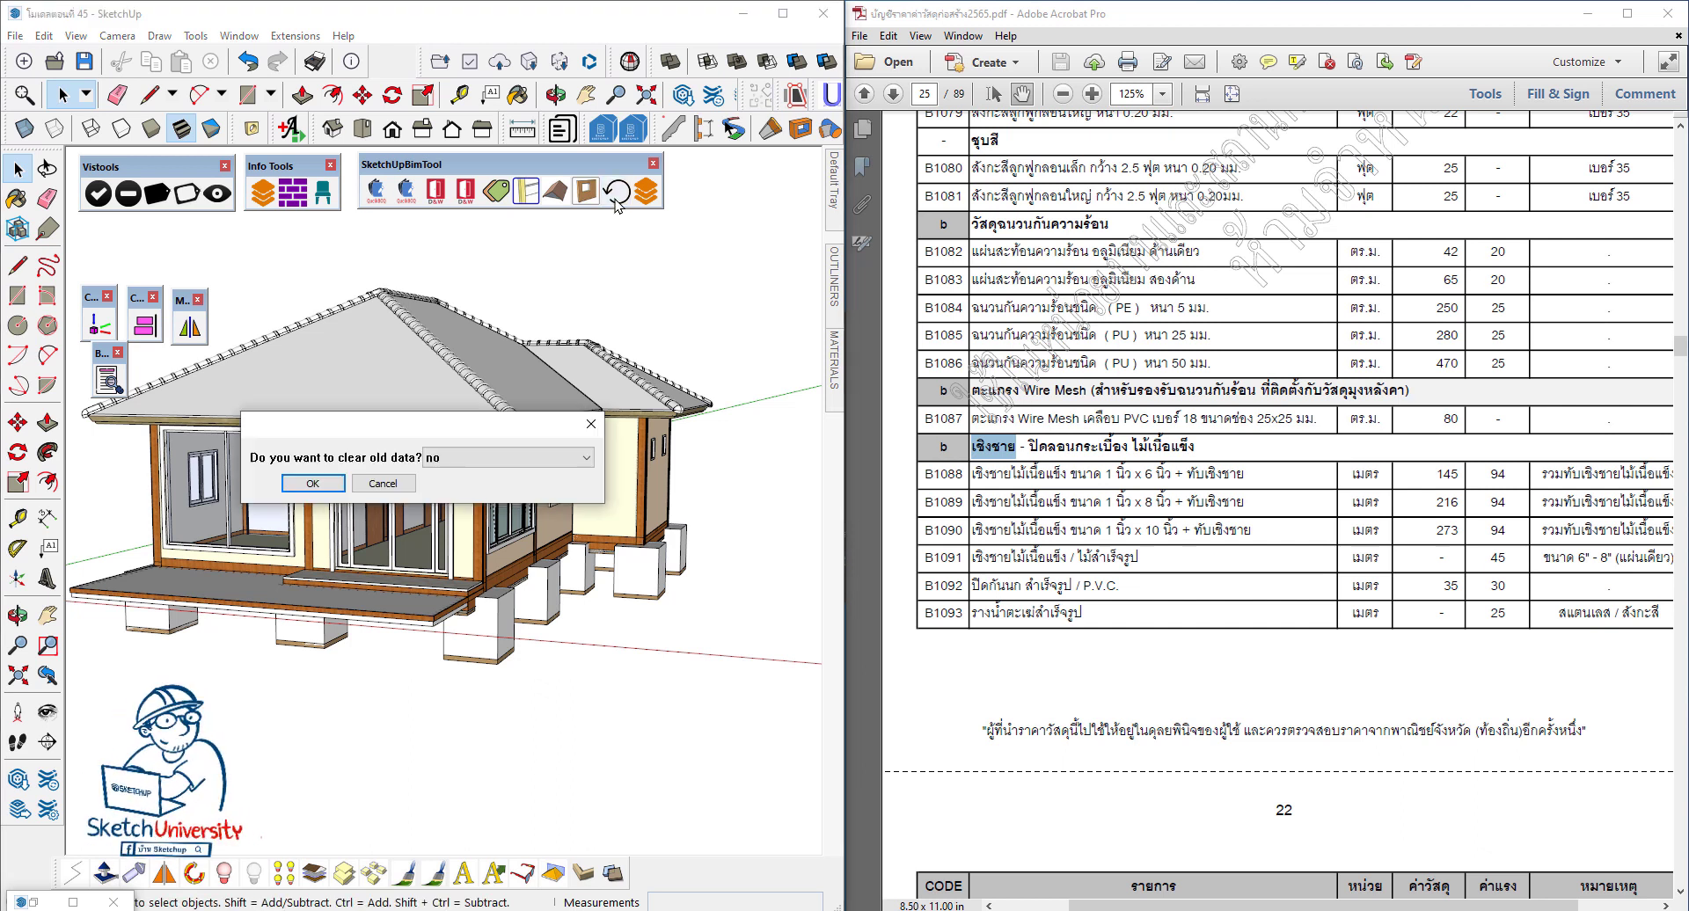
click(307, 485)
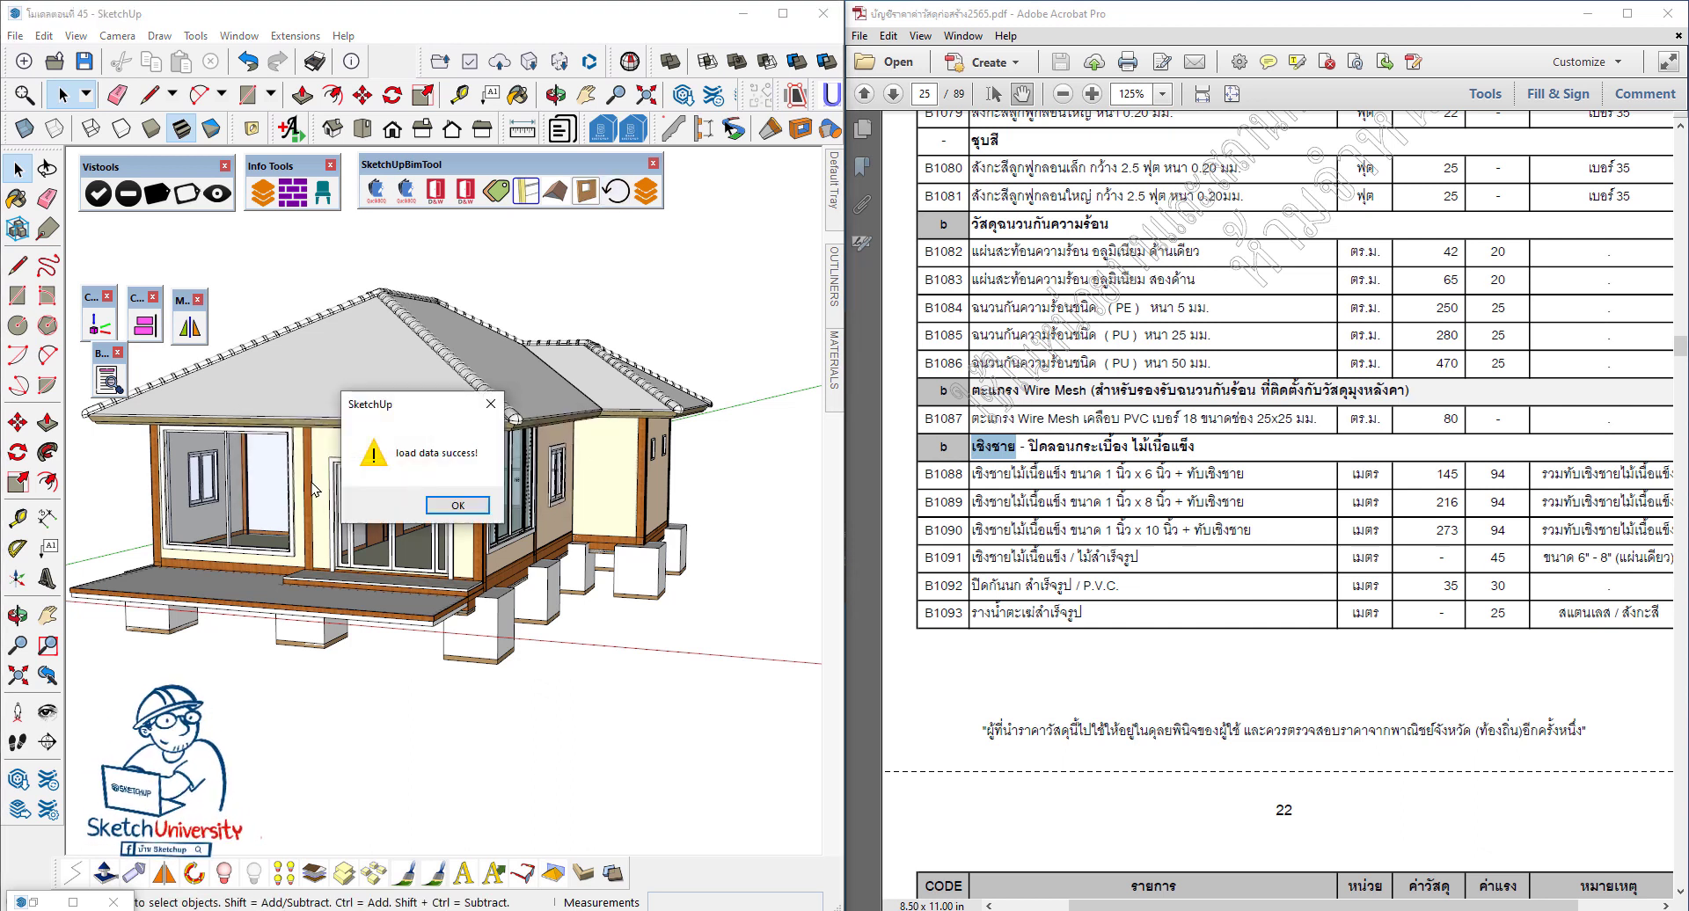
click(455, 510)
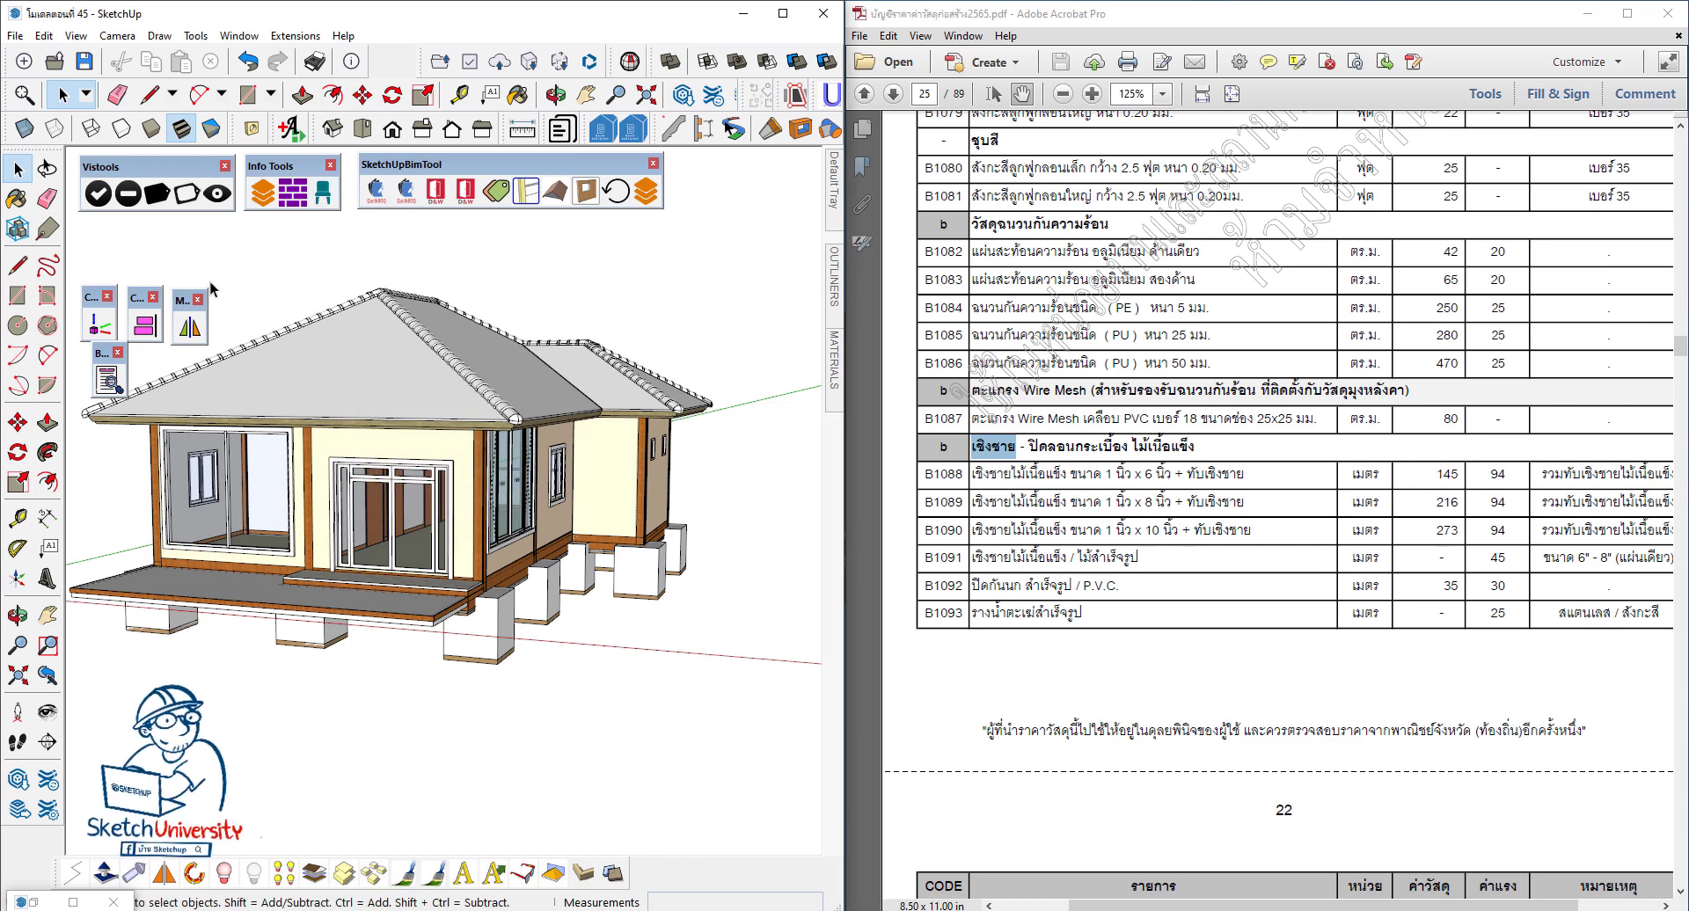
Step: Show the QuickBOQ cost table enlarged in its grouped Document Presentation view
click(407, 191)
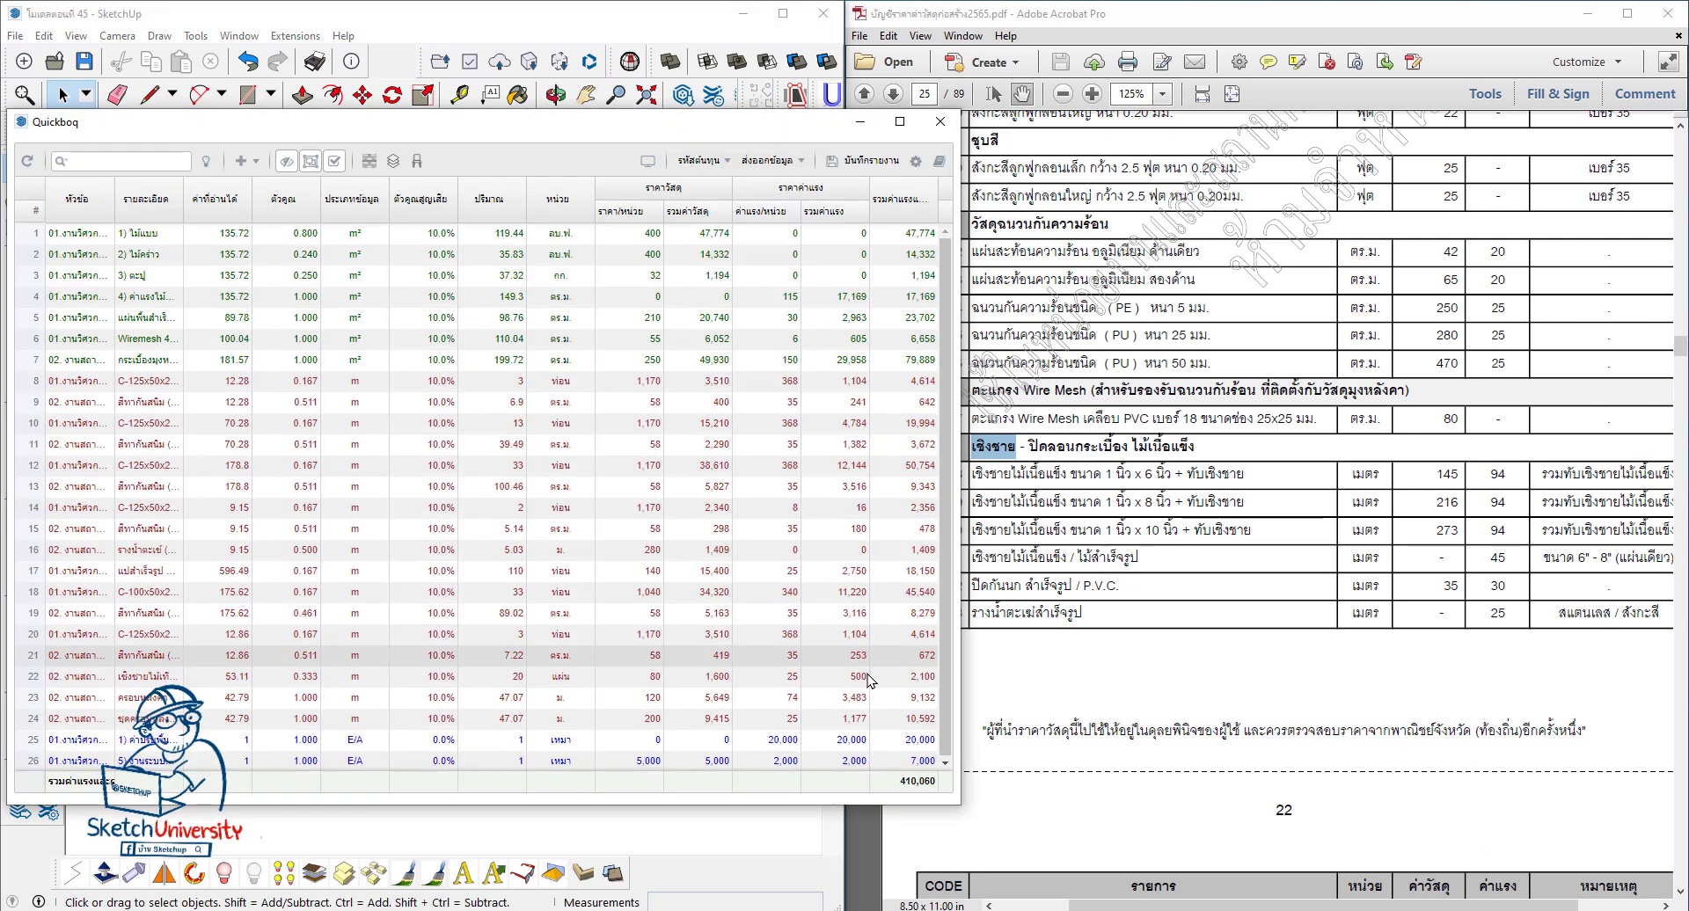
drag(991, 838, 1533, 889)
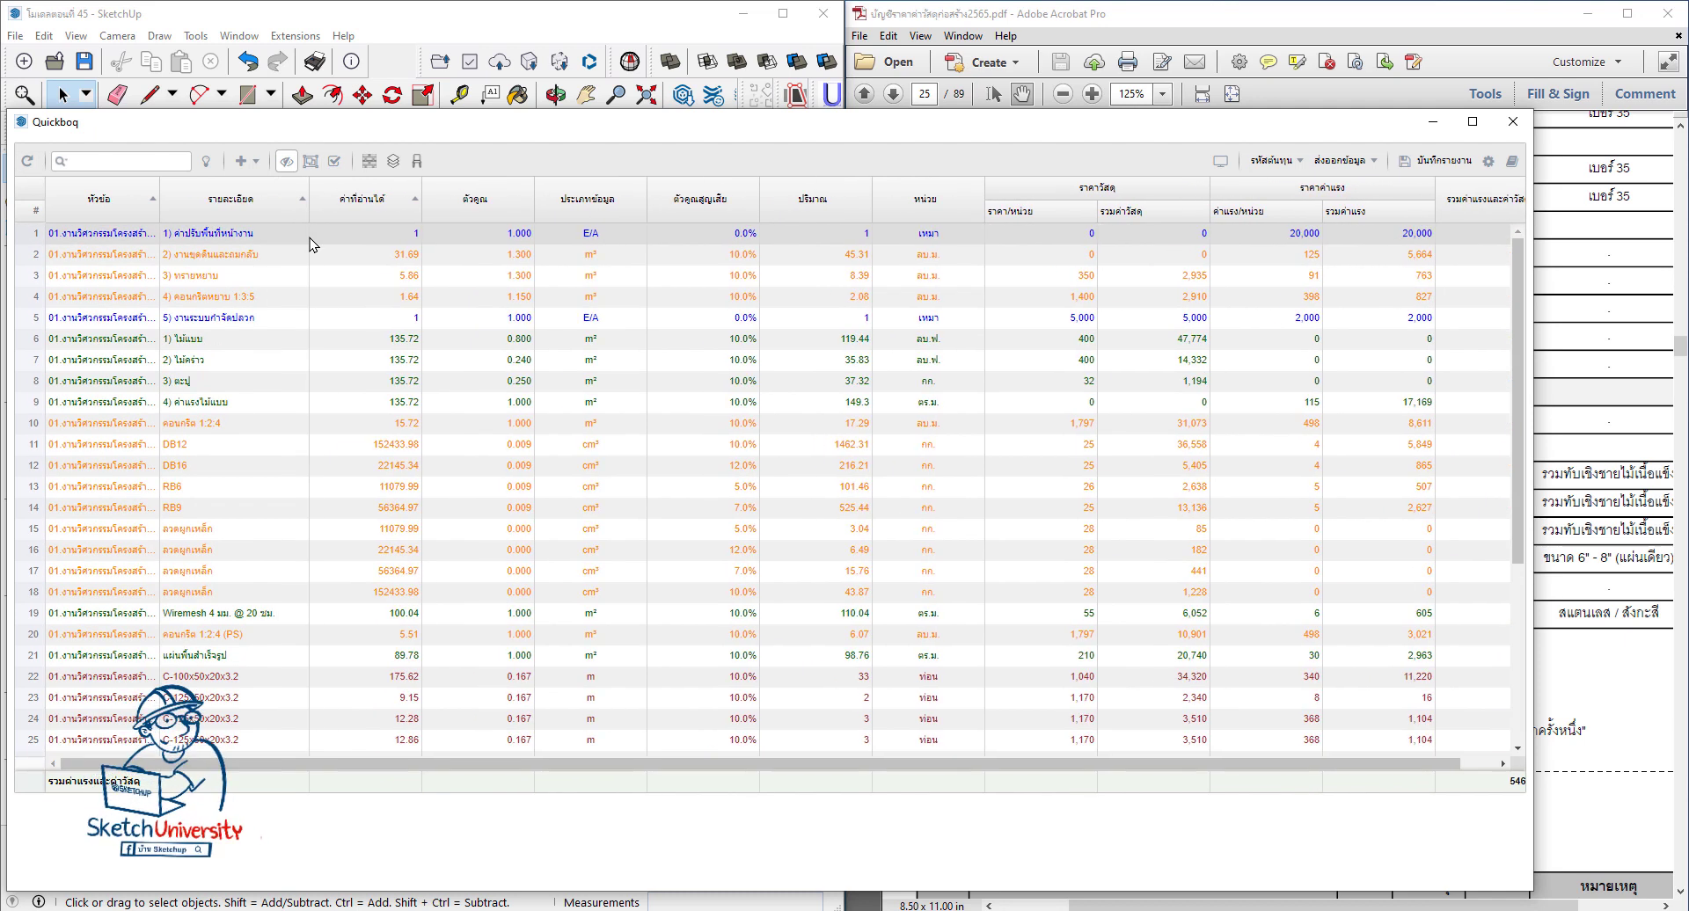
click(1222, 163)
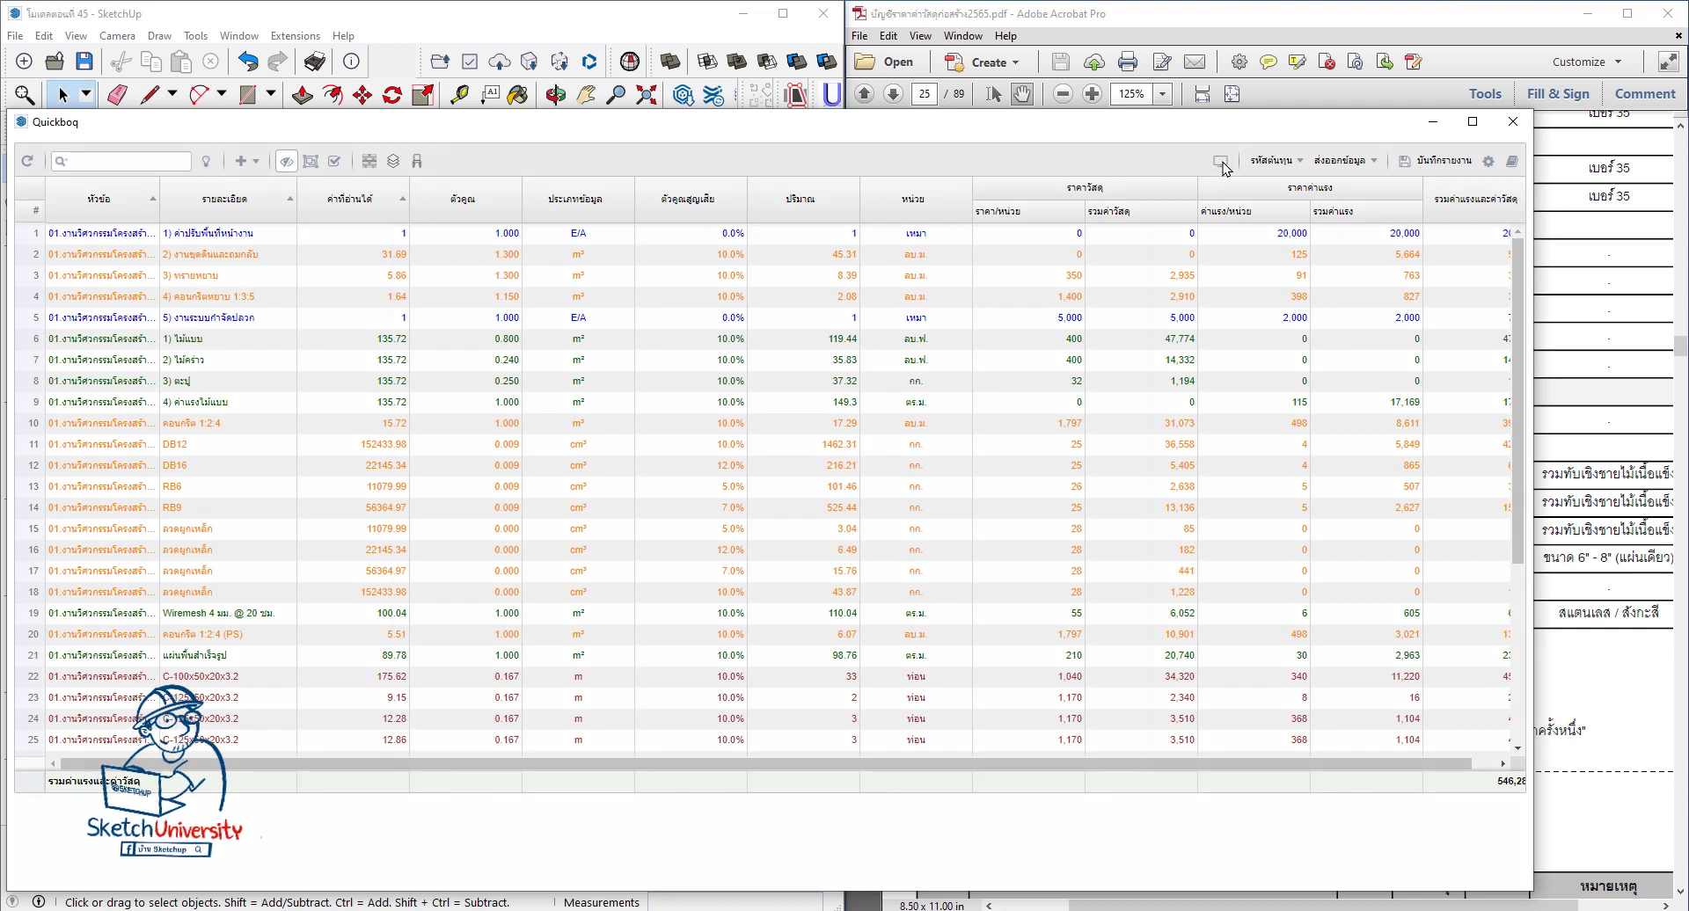
Step: Expand the cost presentation and scroll down to the 546,288 grand total
click(1205, 174)
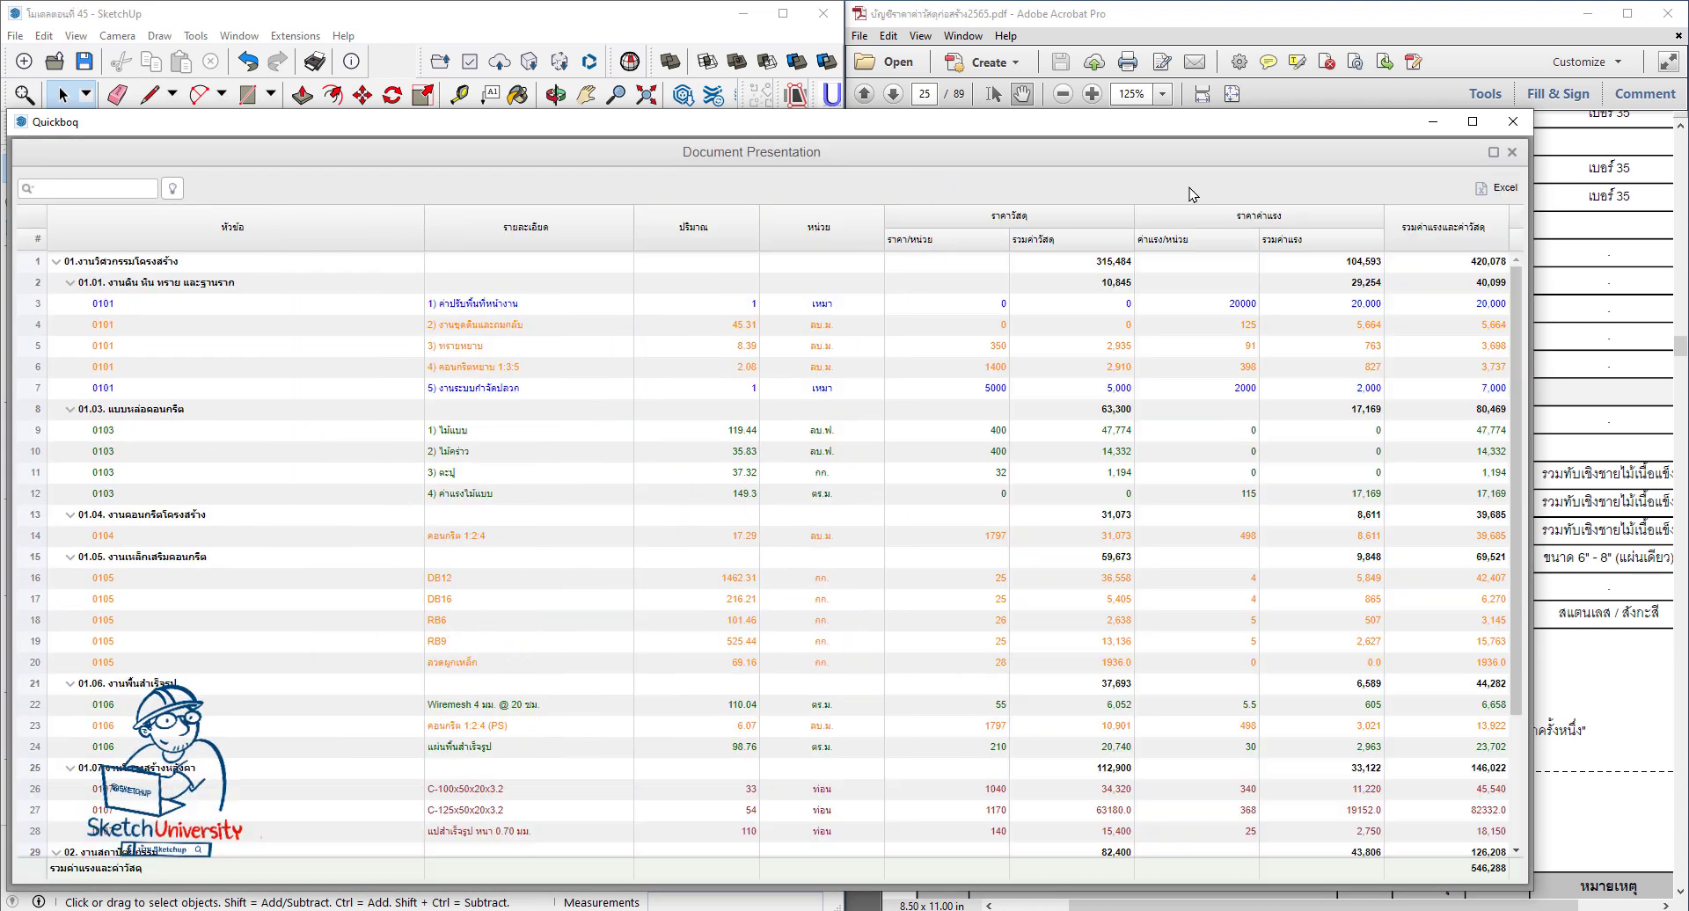
scroll(875, 387, down, 3)
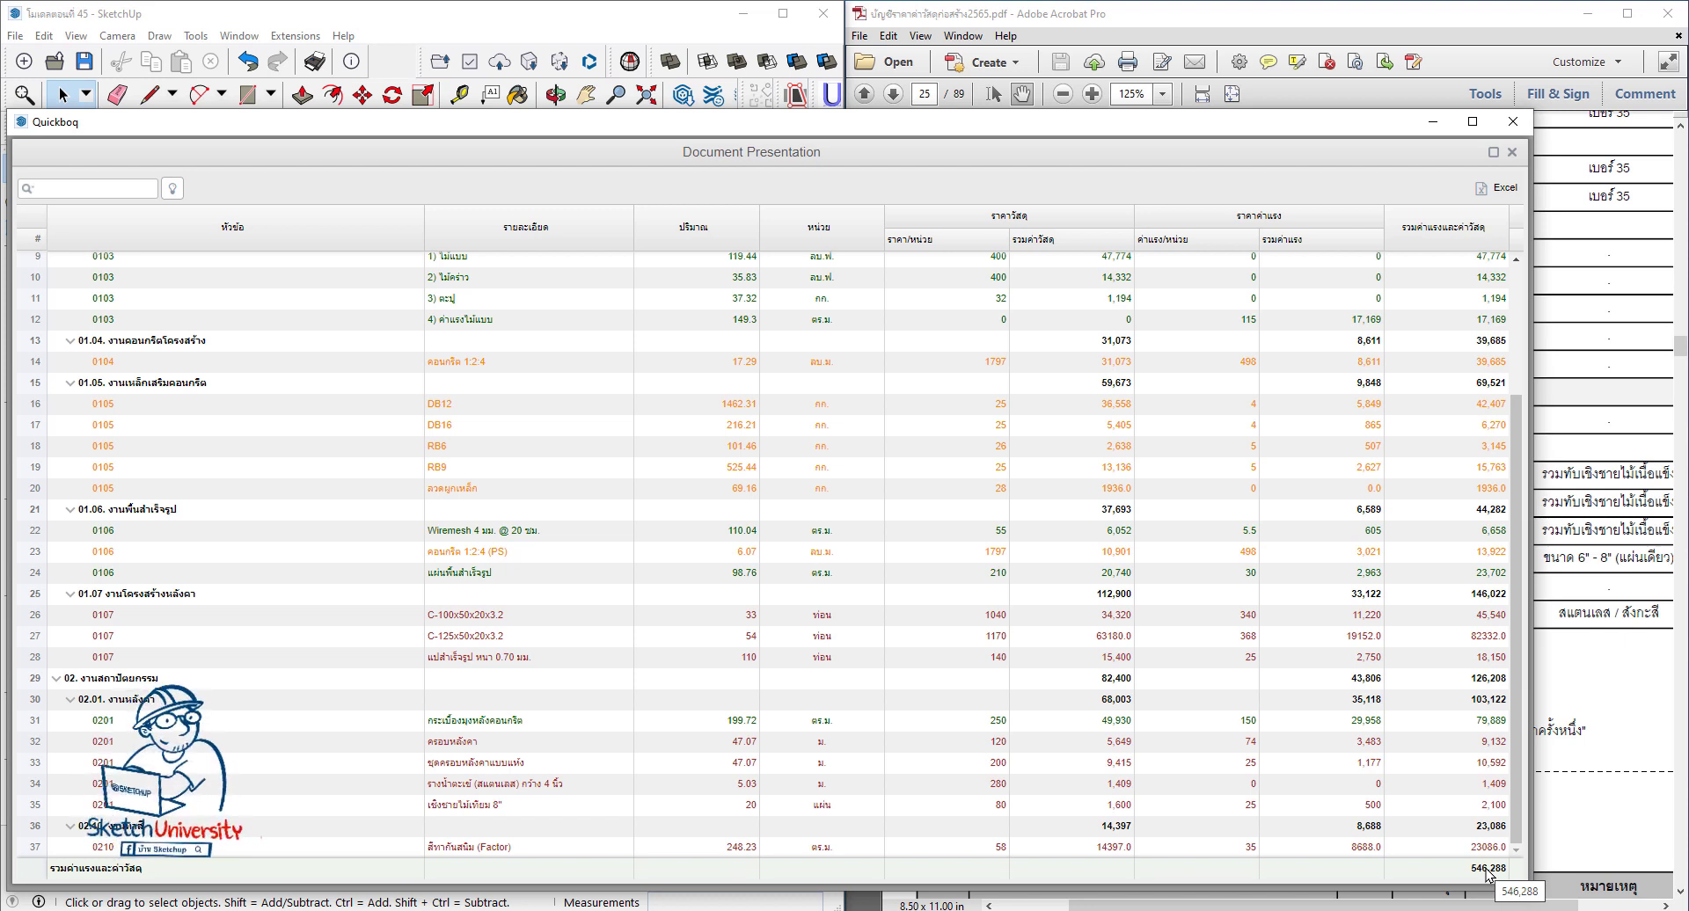
click(1432, 121)
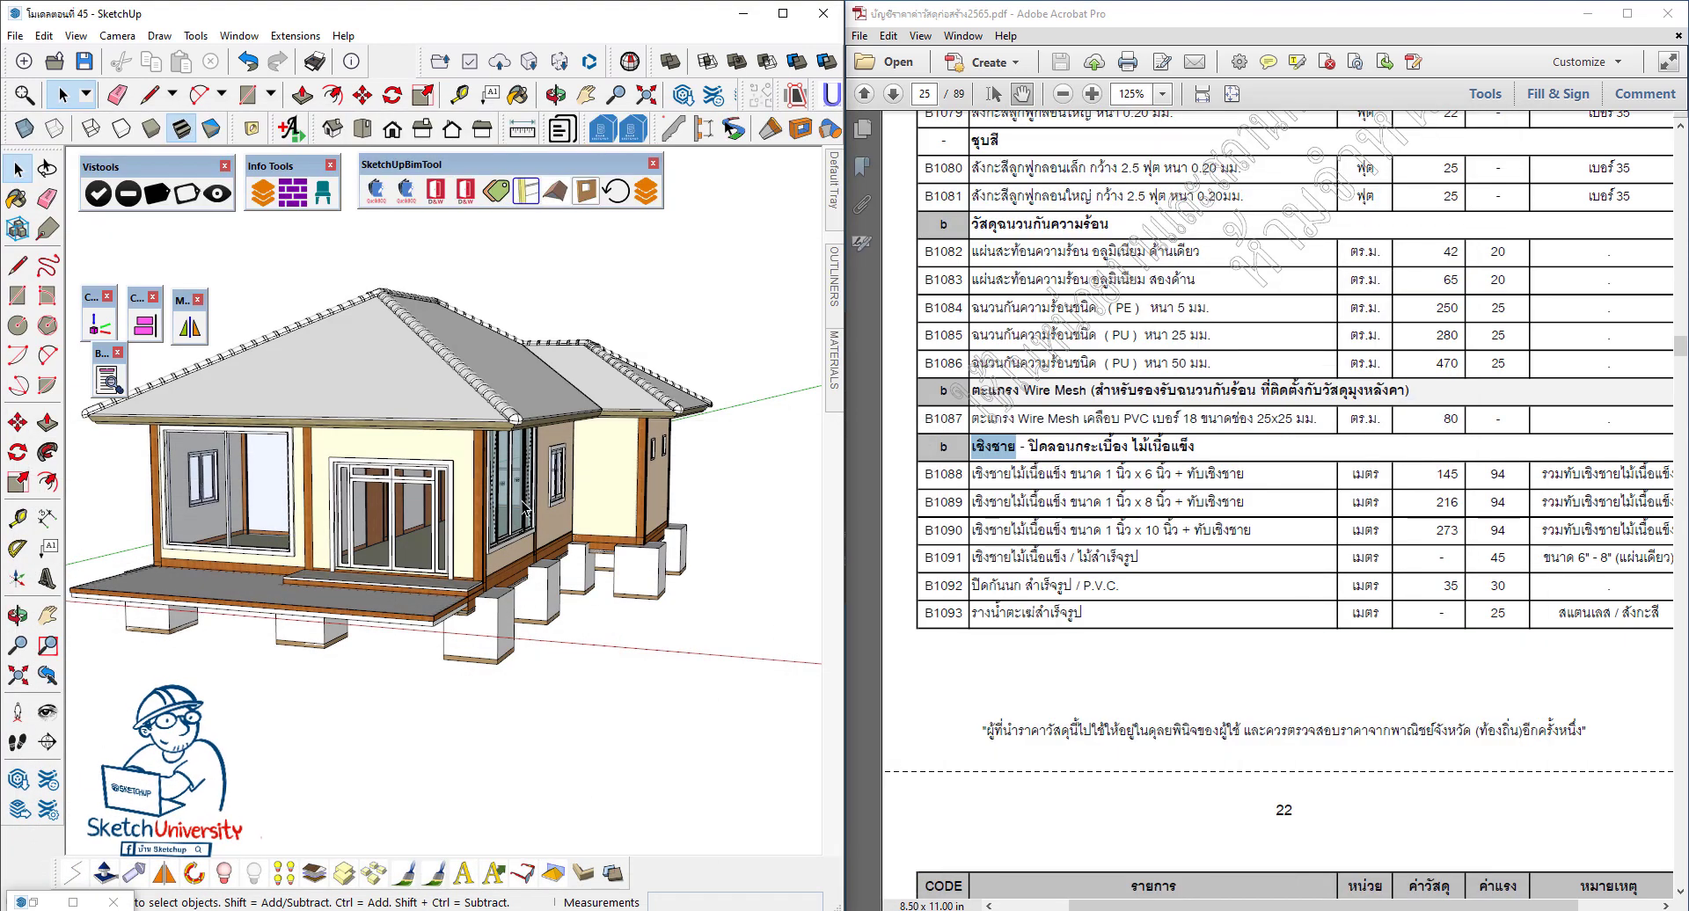